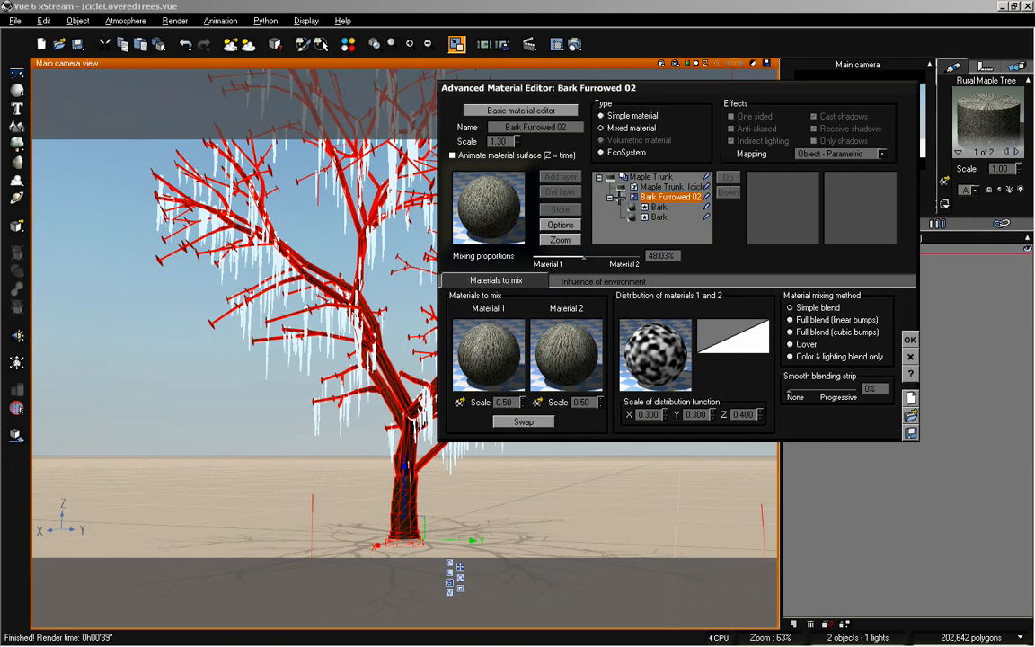
Add a layer above Maple Trunk_Icicles using the Snow material from the Landscapes collection
click(653, 187)
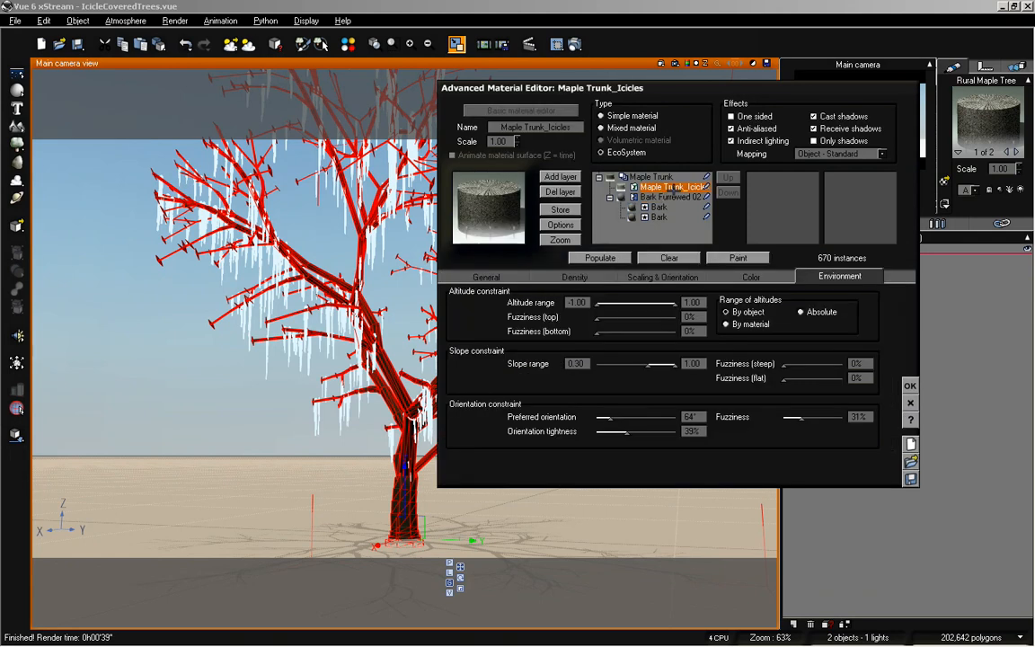
click(574, 181)
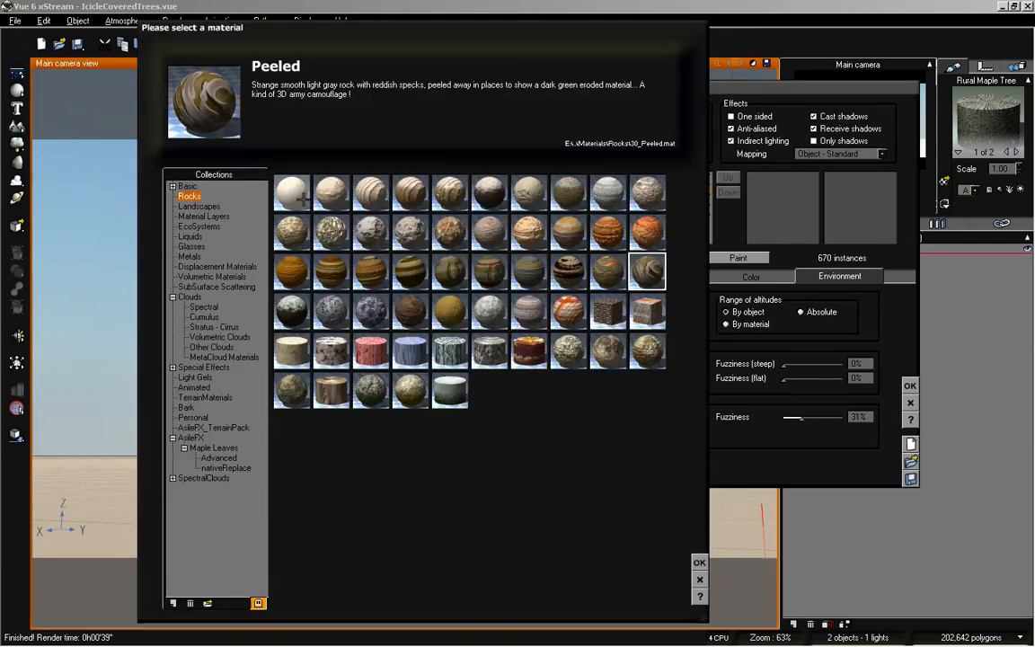
click(302, 197)
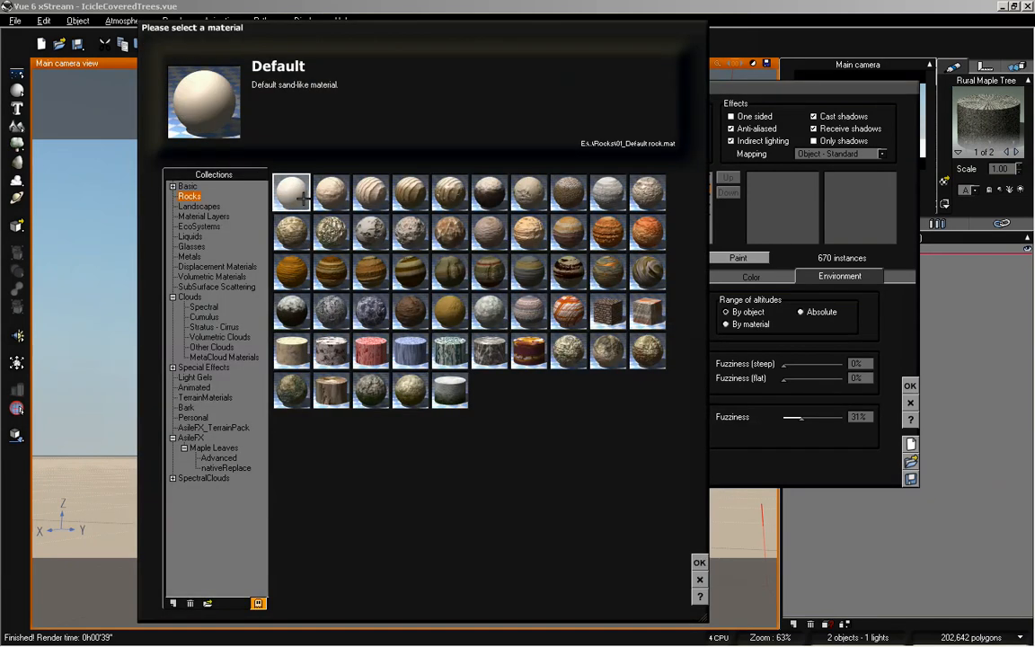
click(207, 207)
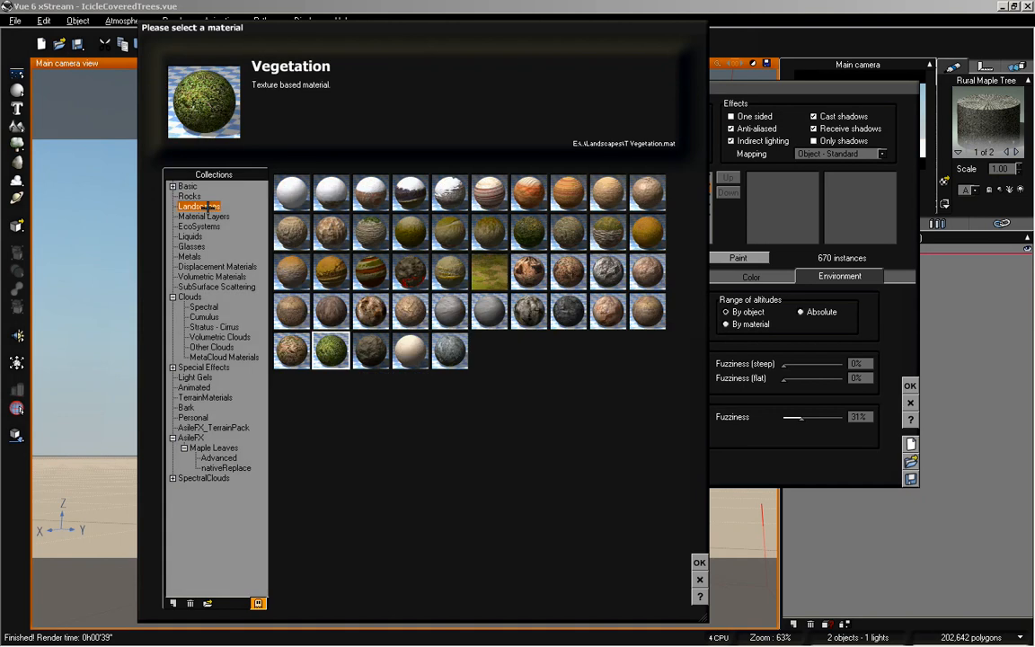
click(291, 192)
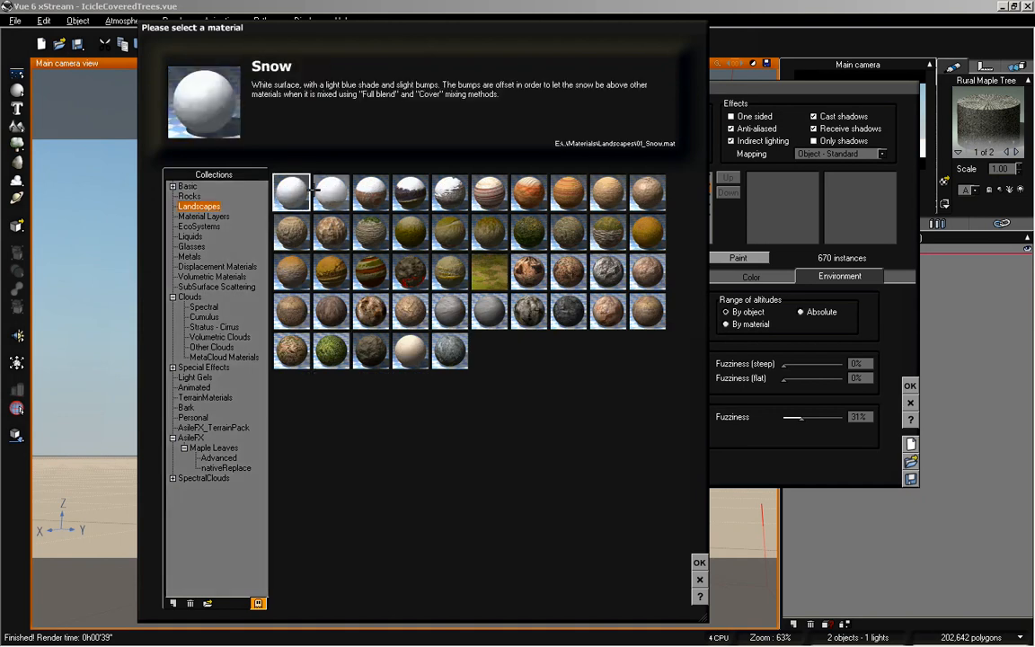
click(699, 563)
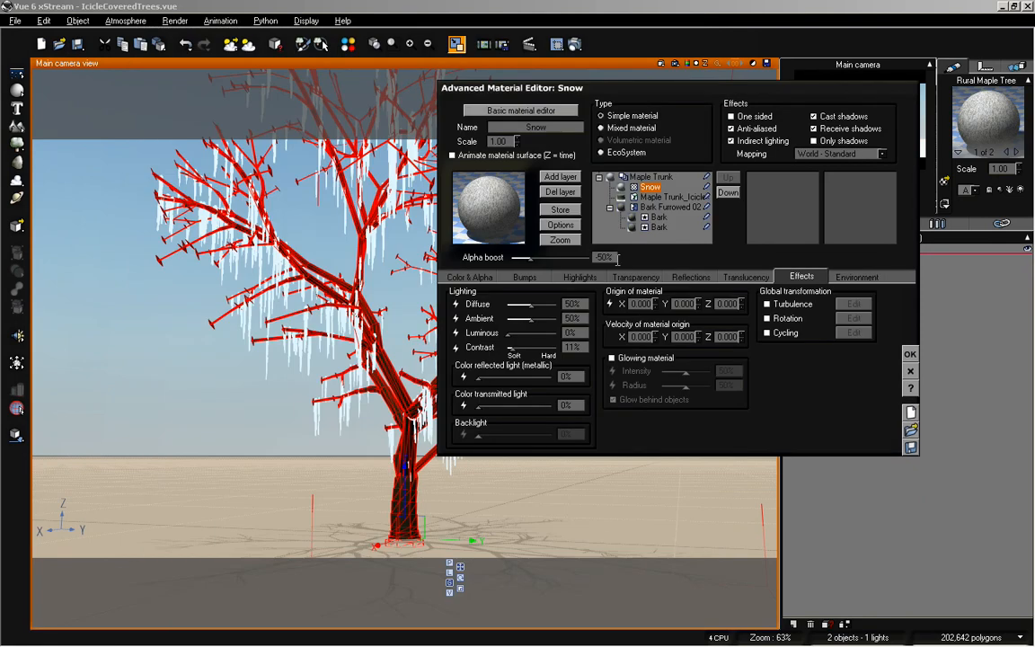
Set the Snow layer's alpha boost to 0%, move it below the icicles layer, and accept the material changes
drag(619, 83, 496, 220)
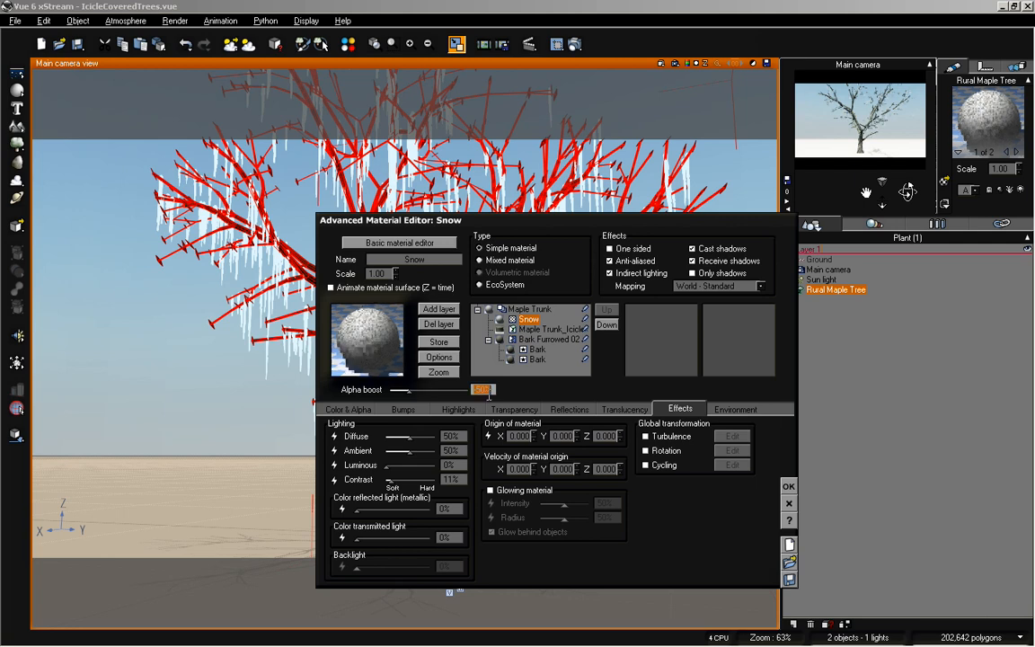
double_click(483, 389)
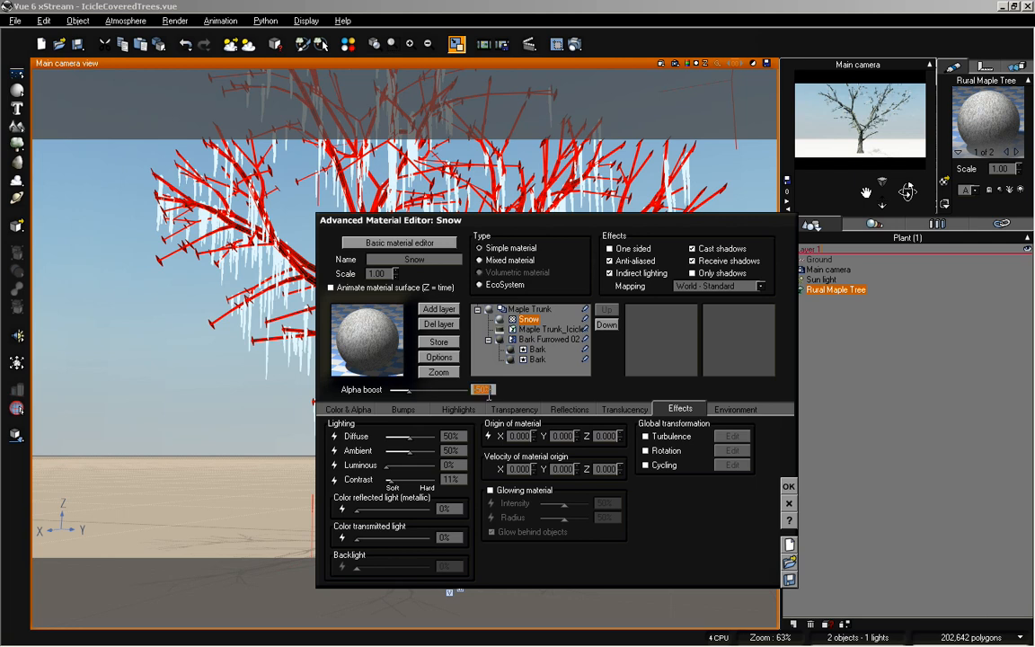
text(0)
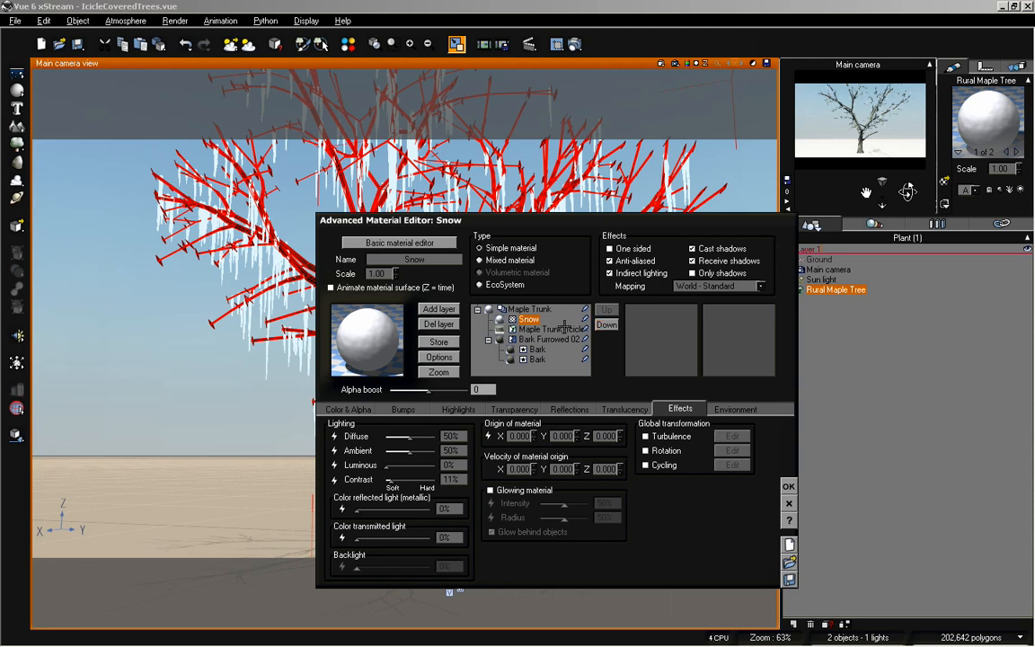
click(607, 326)
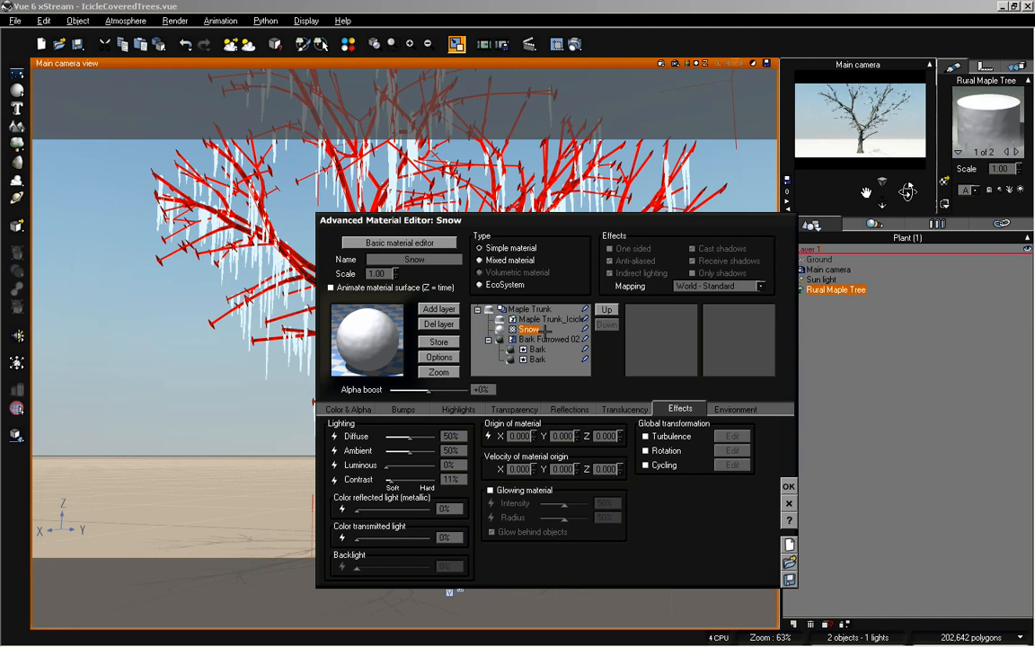
click(536, 320)
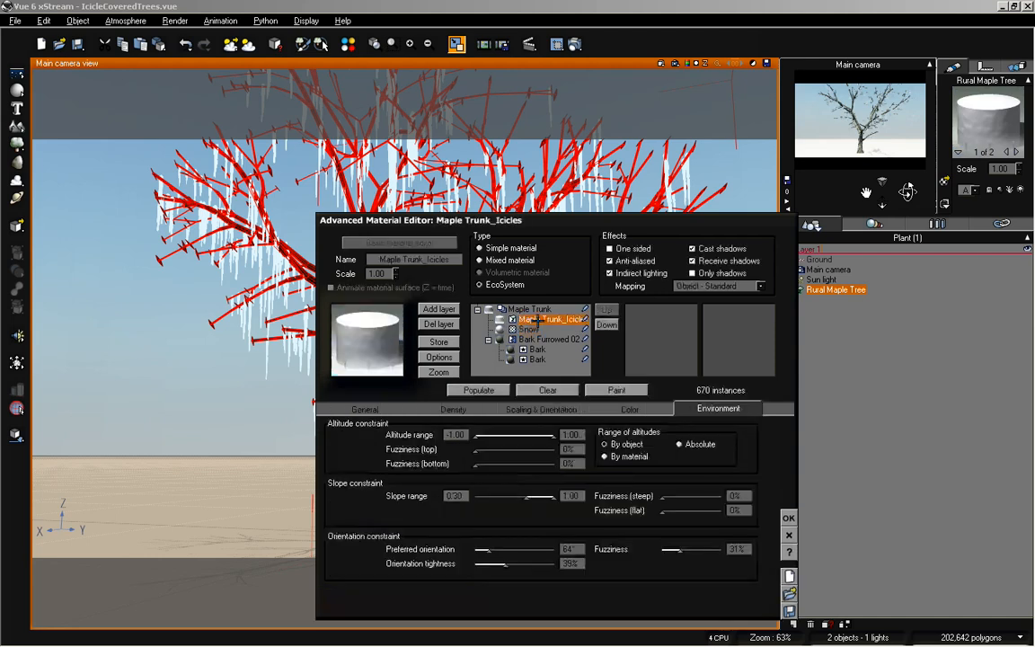
click(529, 329)
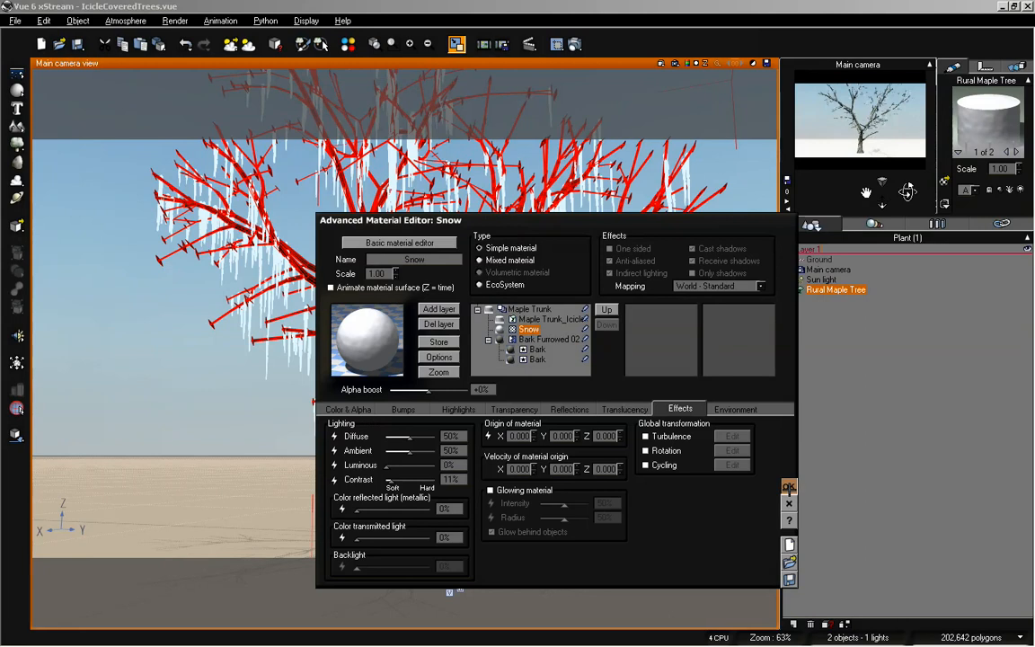
click(789, 488)
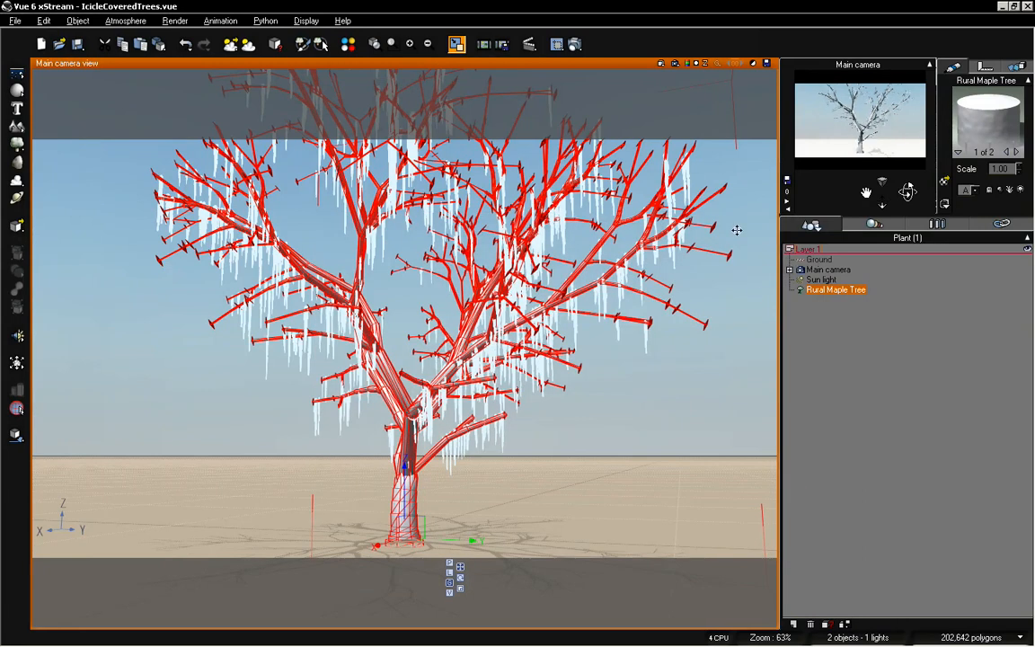
Render the scene to examine the snow on the trunk and branches, and close the render
click(506, 44)
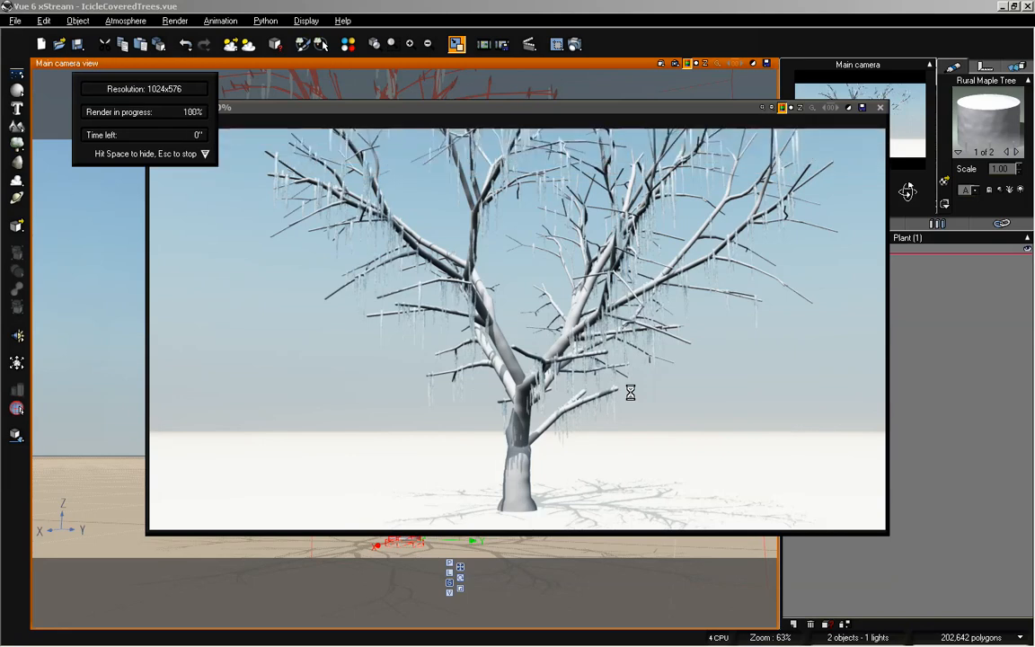
click(622, 396)
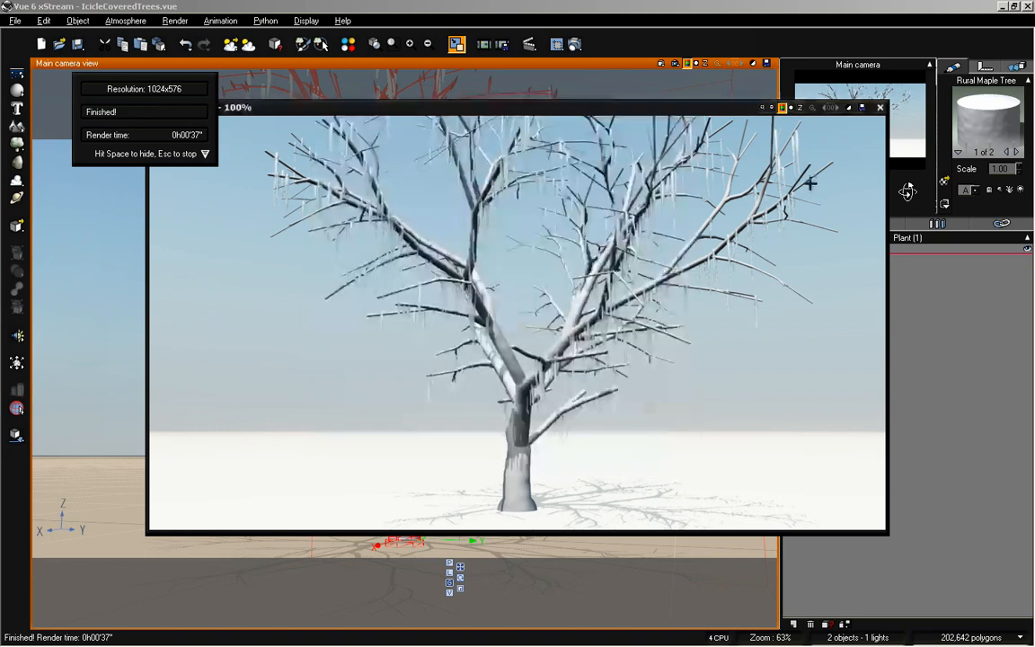
click(879, 108)
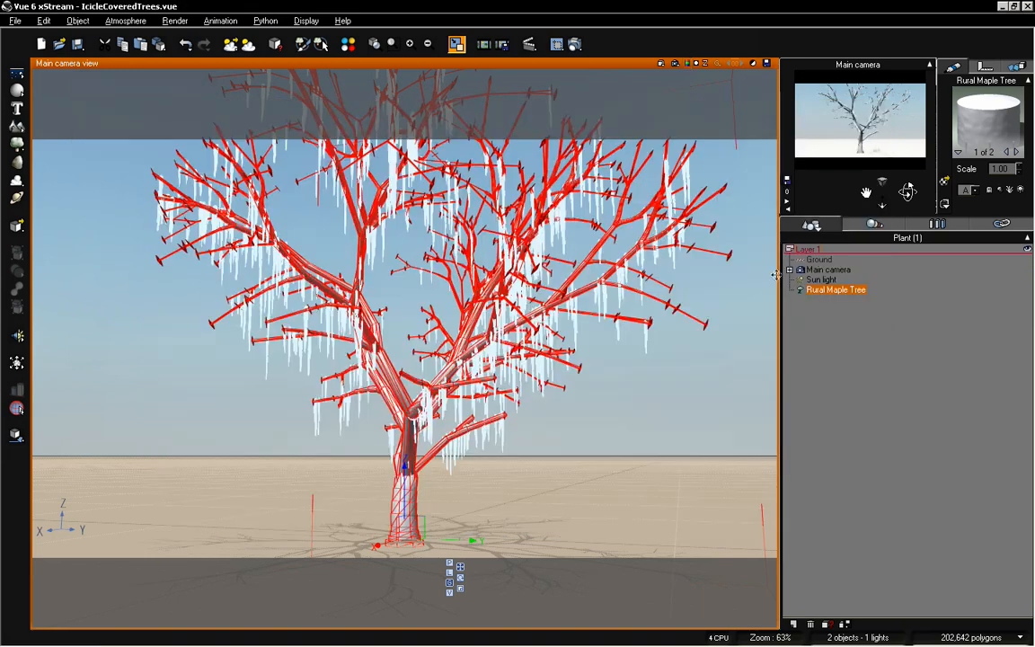
Open the Snow layer's bump production function and move its Gradient node up, away from the Combiner
double_click(977, 115)
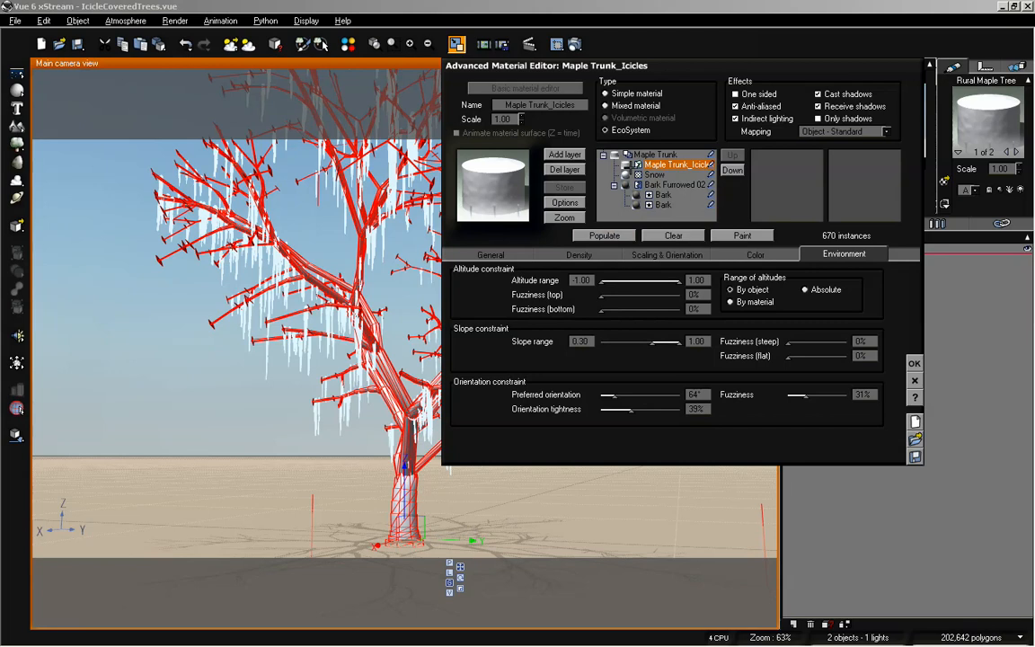
click(655, 174)
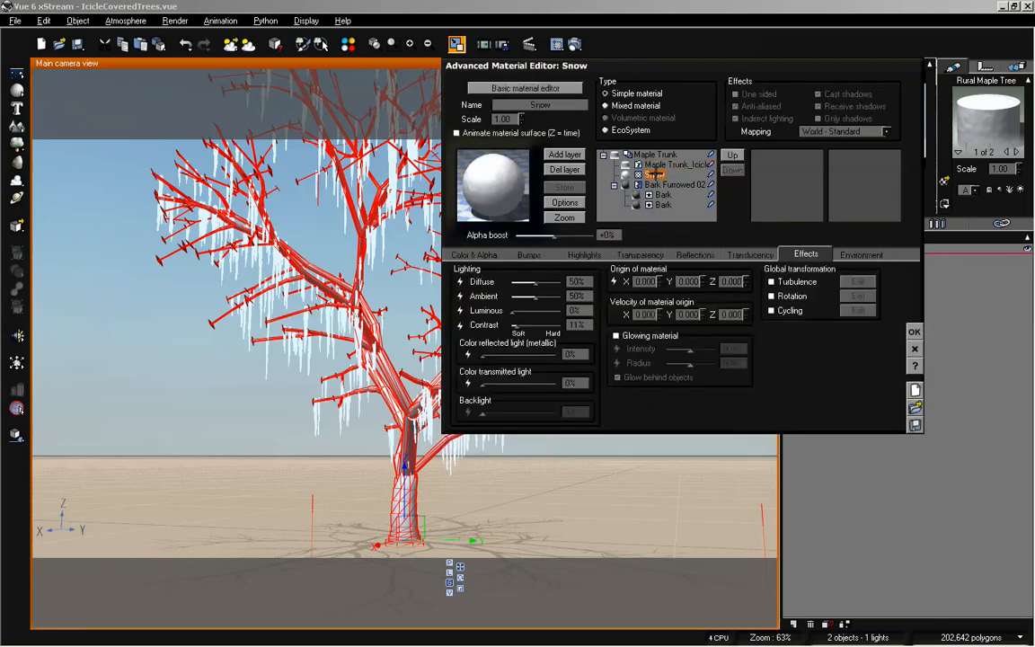
click(538, 253)
right_click(500, 315)
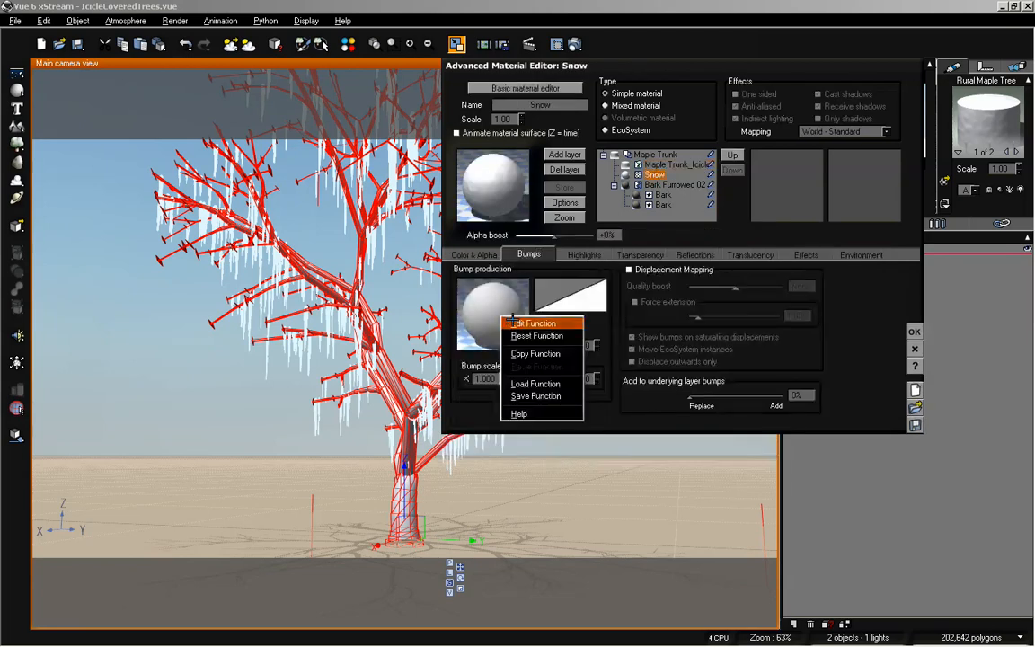
click(504, 320)
click(330, 279)
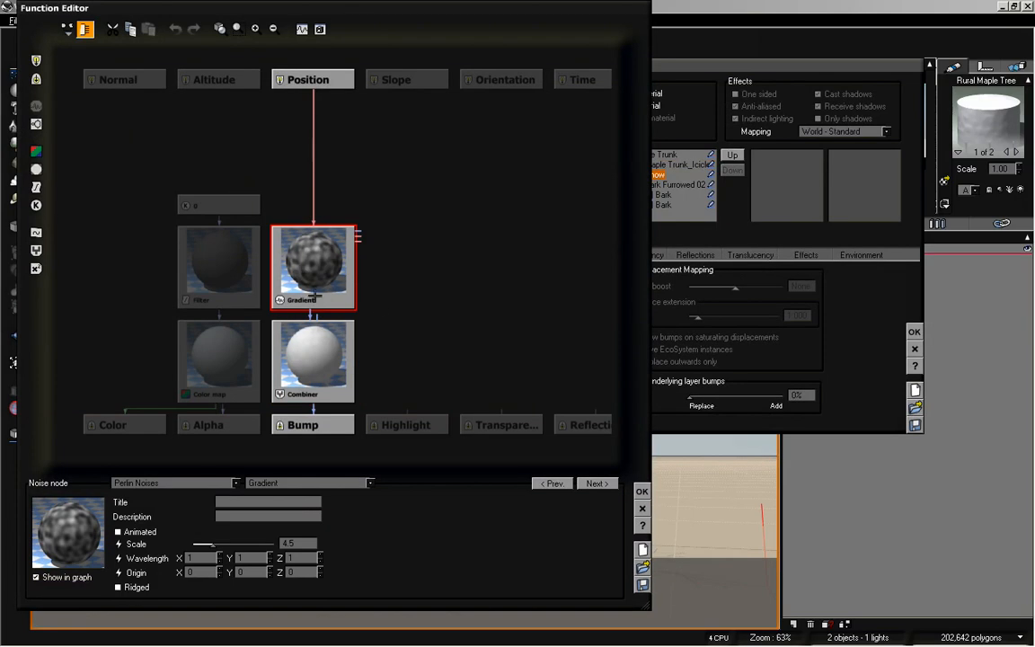
drag(319, 278, 322, 219)
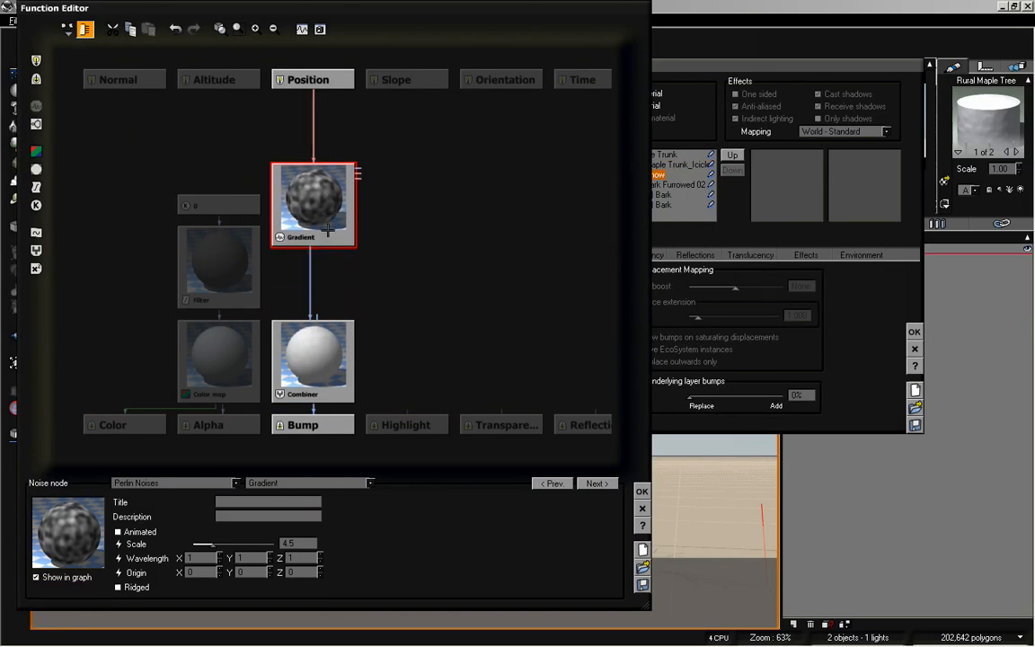
Set the Gradient noise scale to about 2.63 and the Snow layer's bump depth to 1.7, and accept the material
click(320, 363)
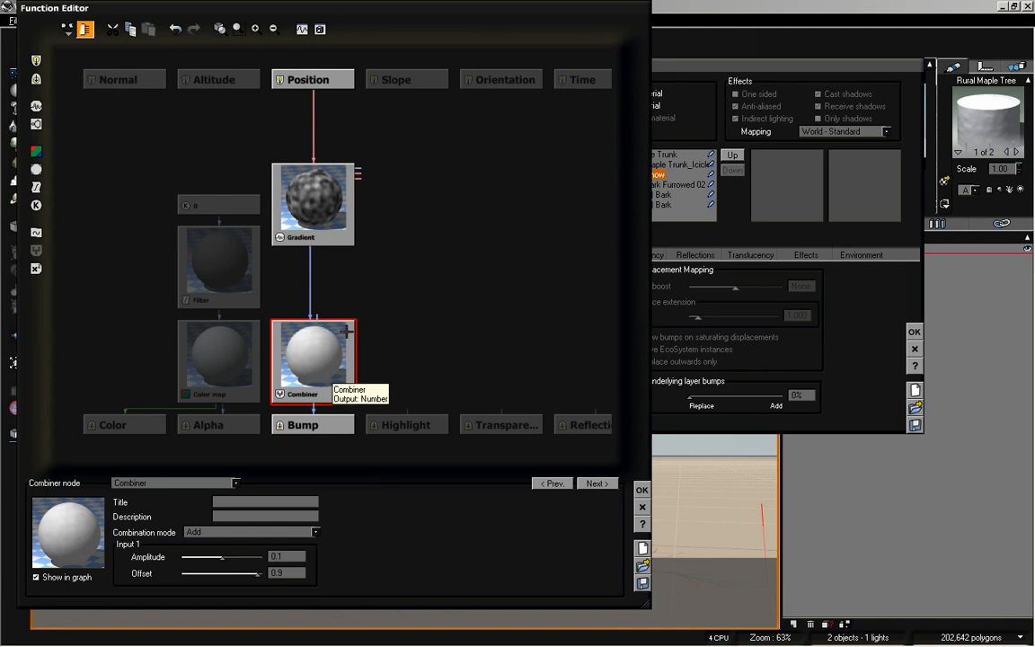
click(316, 189)
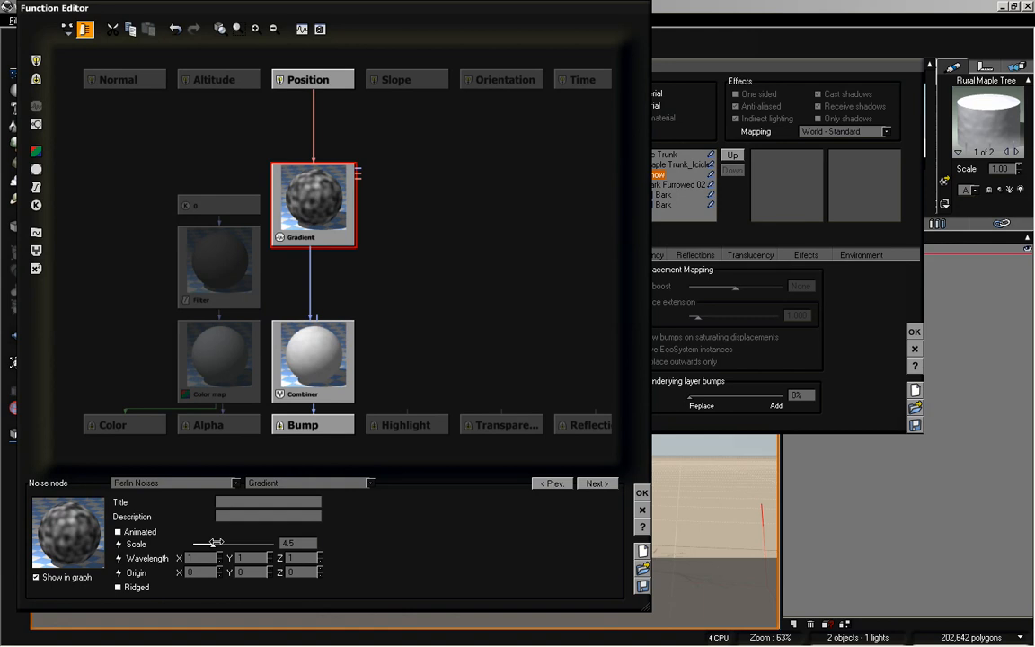
drag(216, 542, 207, 544)
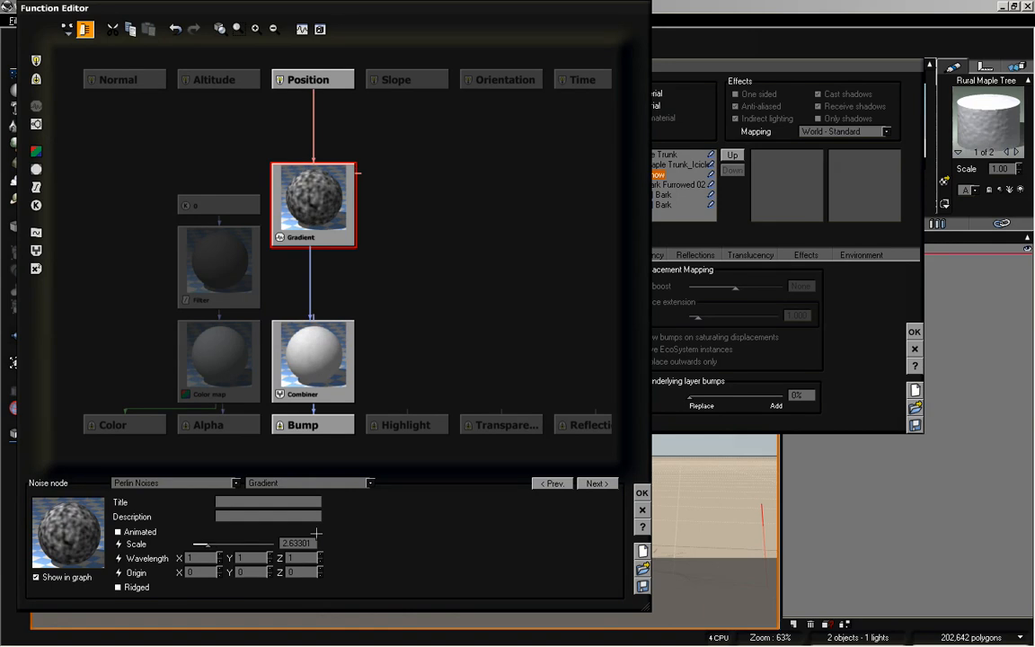
click(641, 493)
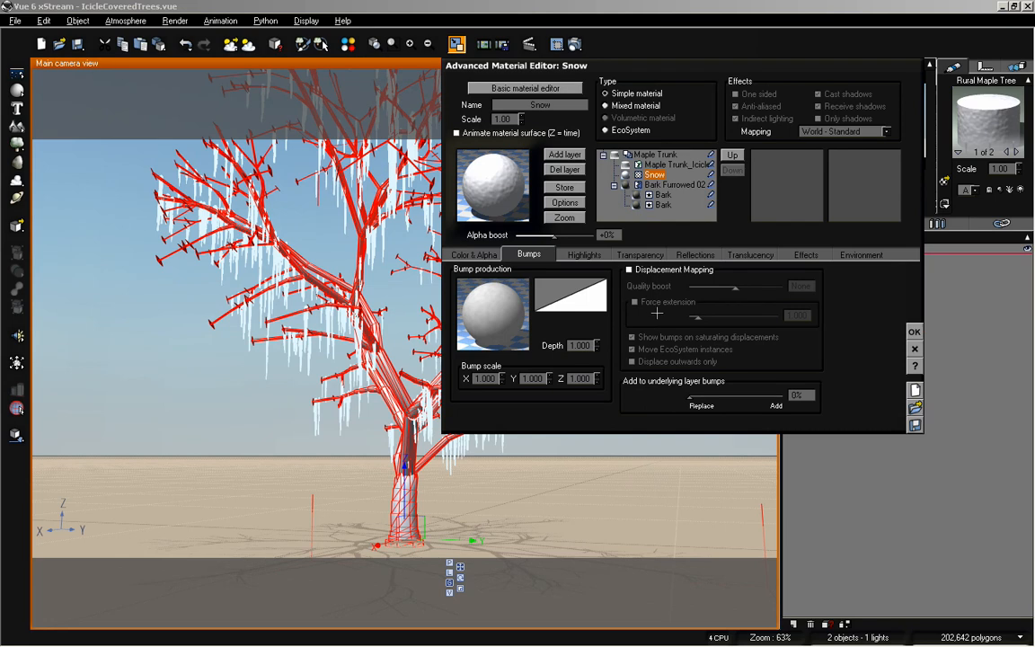
drag(595, 345, 594, 333)
click(915, 331)
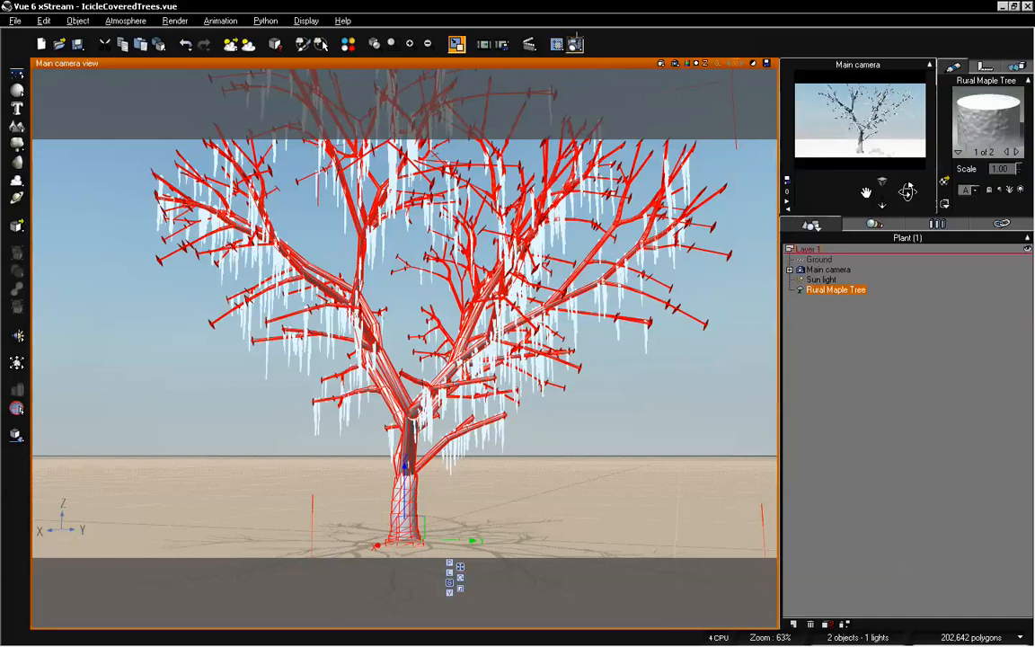
Render the scene to check the stronger snow bumps, stop it partway, and close the render
click(575, 43)
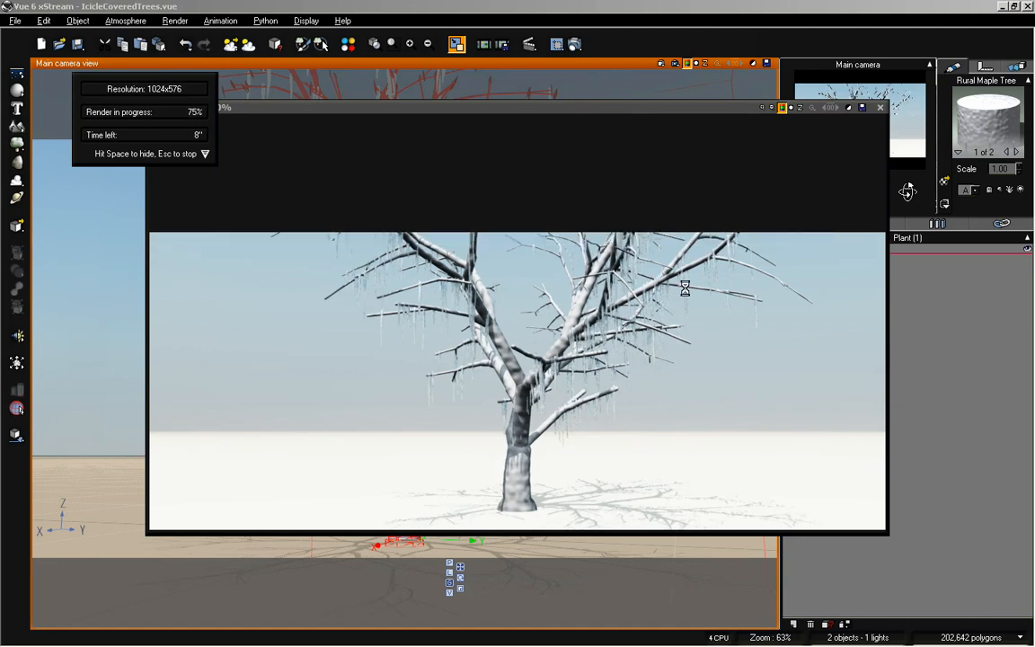
key(Escape)
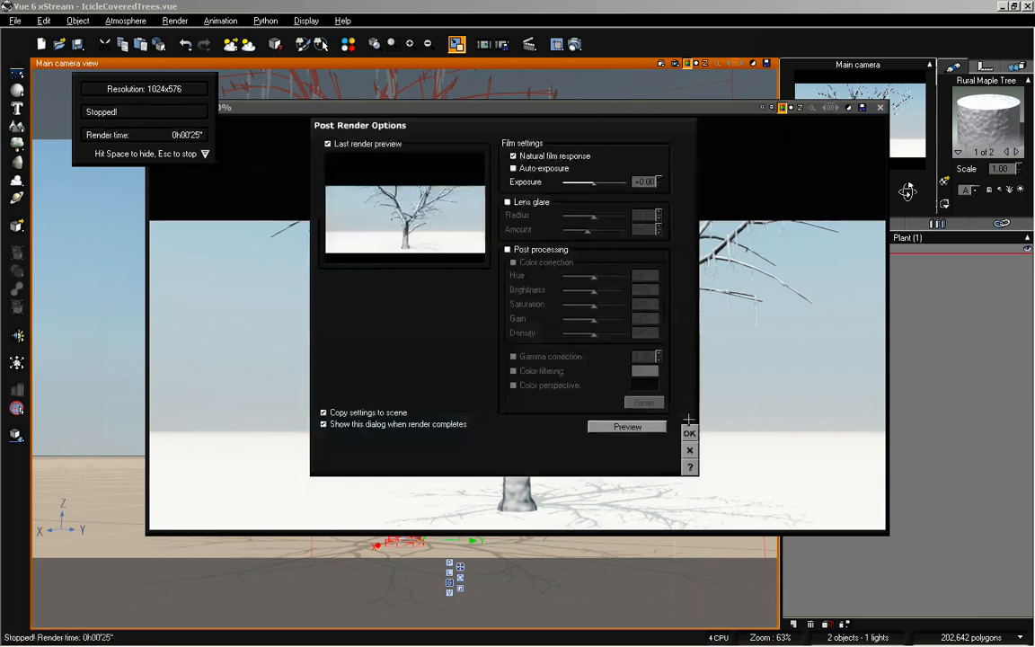
key(Return)
click(879, 107)
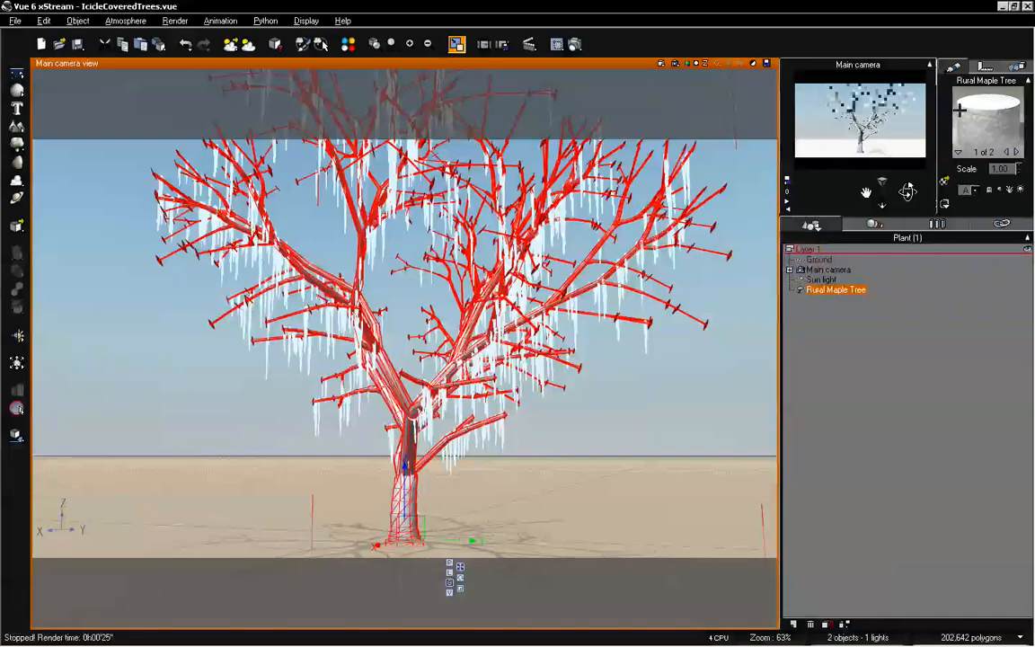
Add a second Gradient noise node beside the existing one in the Snow layer's bump function
double_click(963, 113)
click(656, 174)
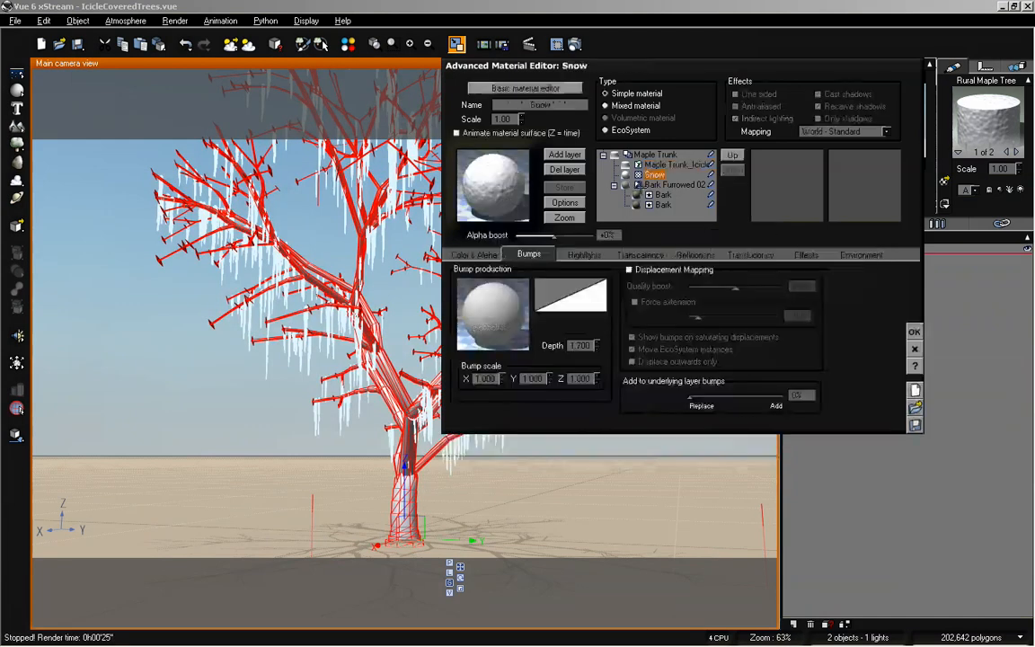
double_click(465, 329)
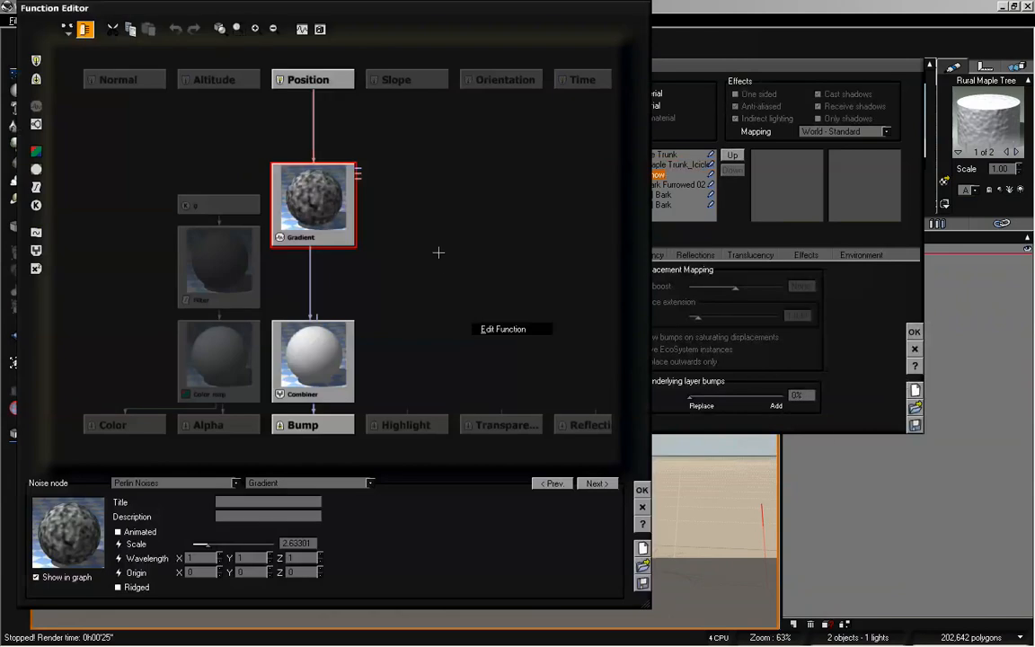
click(439, 253)
click(36, 105)
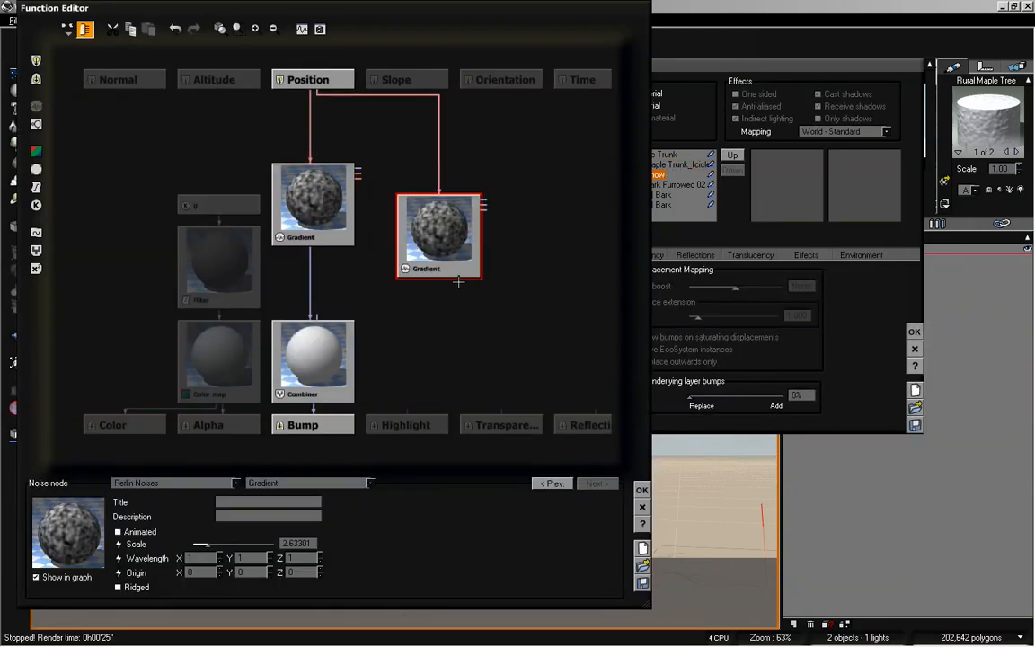
Set the new Gradient noise node's scale to 0.1
click(279, 189)
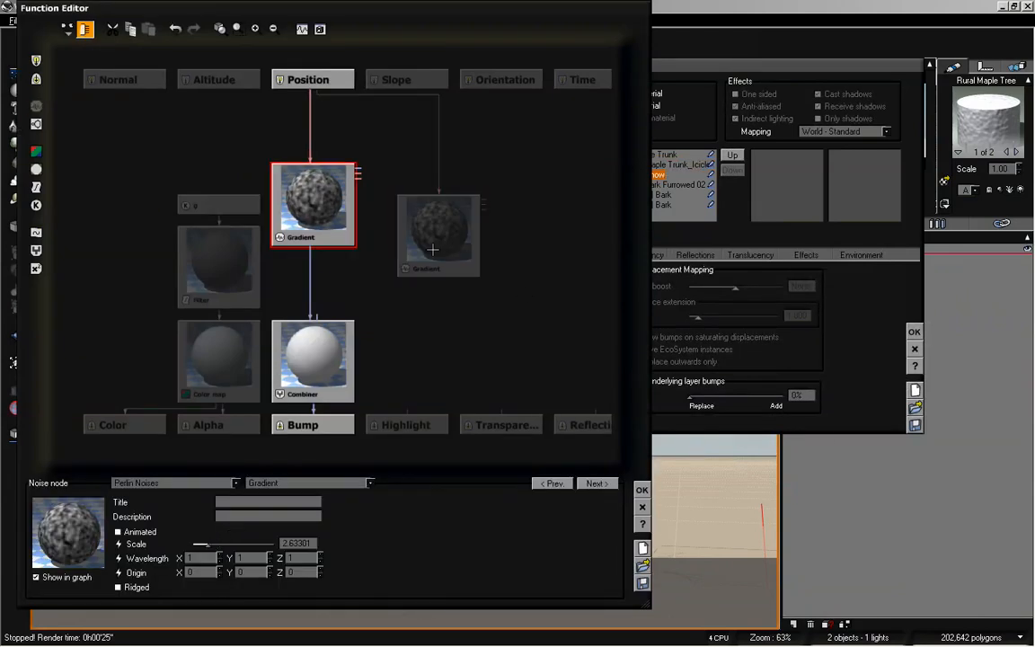
click(437, 236)
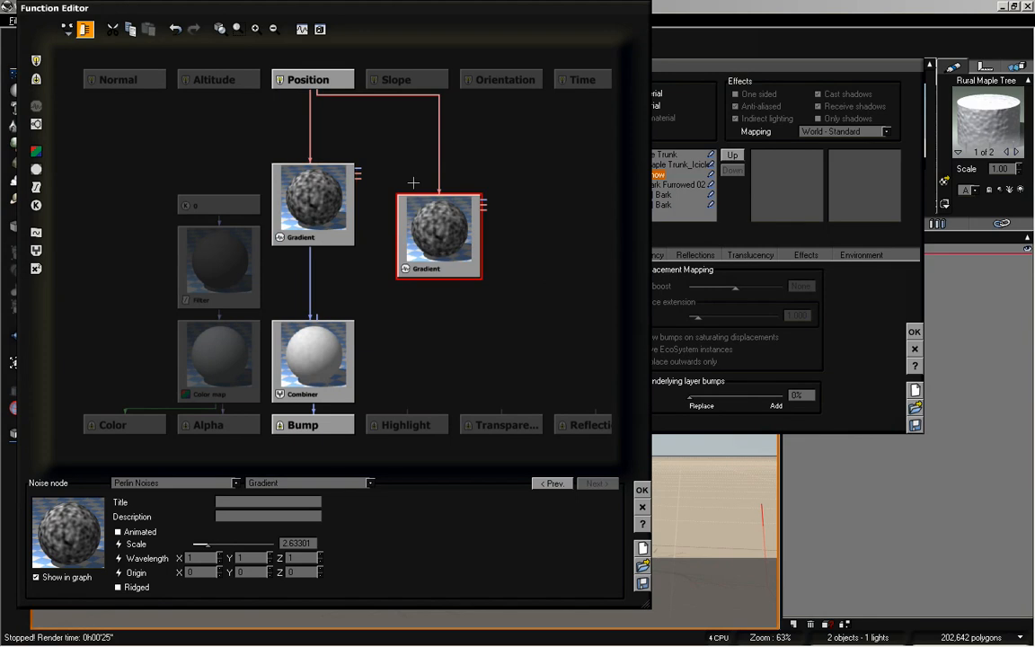
mouse_move(215, 535)
mouse_down()
mouse_move(185, 537)
mouse_move(200, 538)
mouse_up()
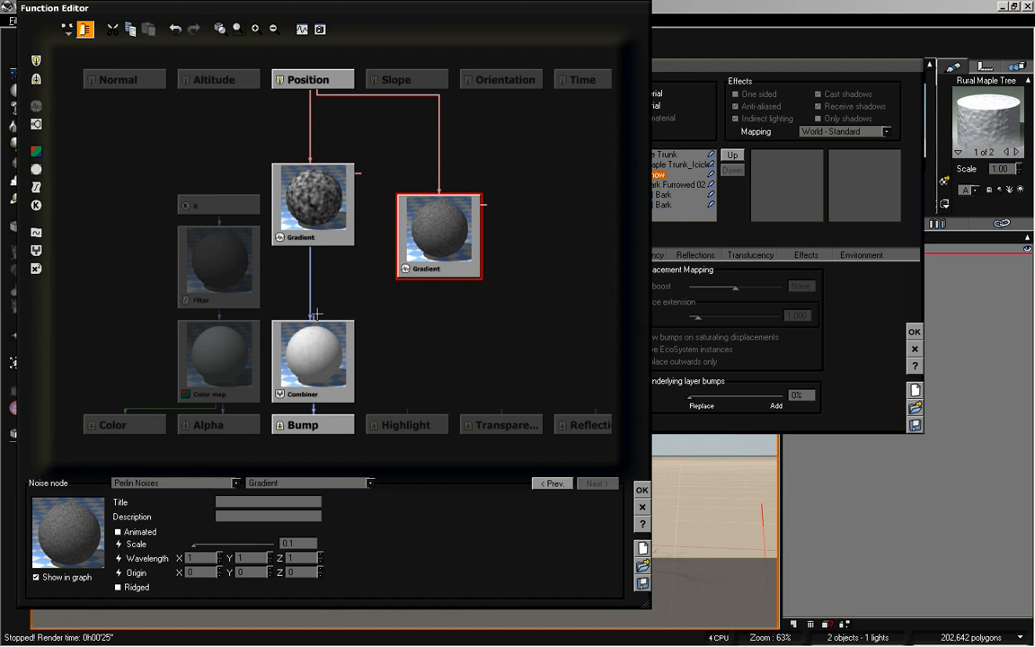
Connect the new Gradient node to the Combiner and set its Input 2 amplitude to about 2.93 and offset to about 0.91
drag(316, 314, 437, 272)
click(330, 358)
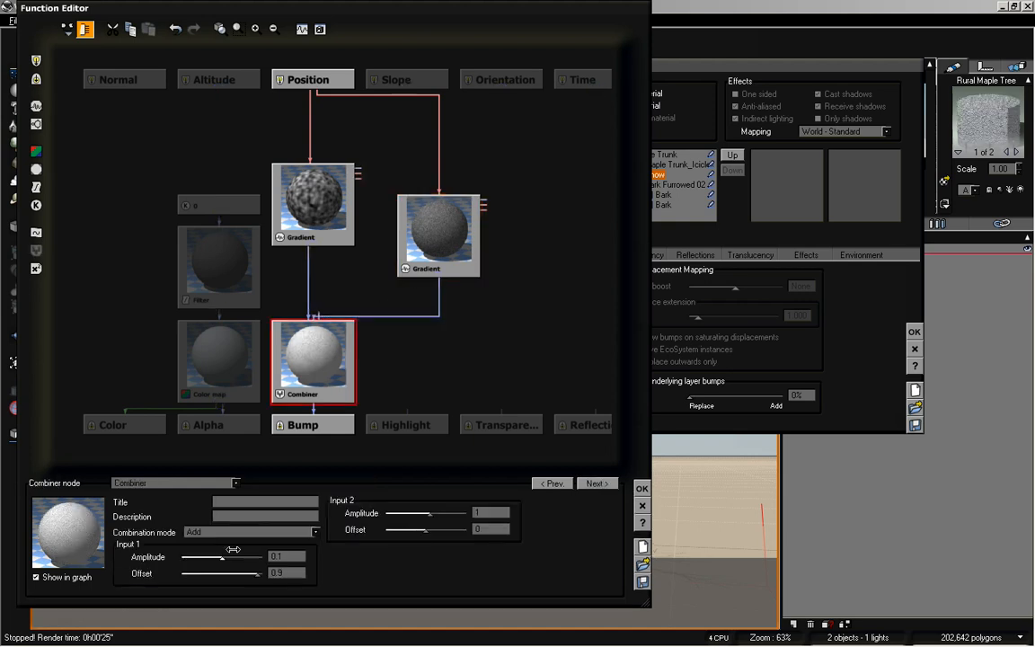
drag(430, 513, 418, 512)
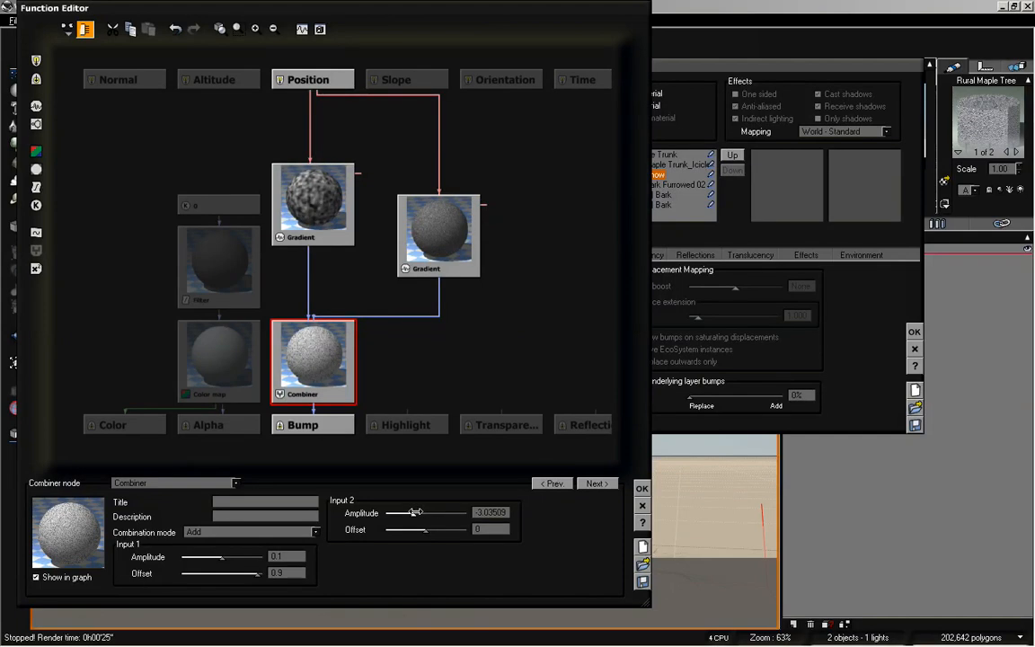
drag(414, 512, 438, 514)
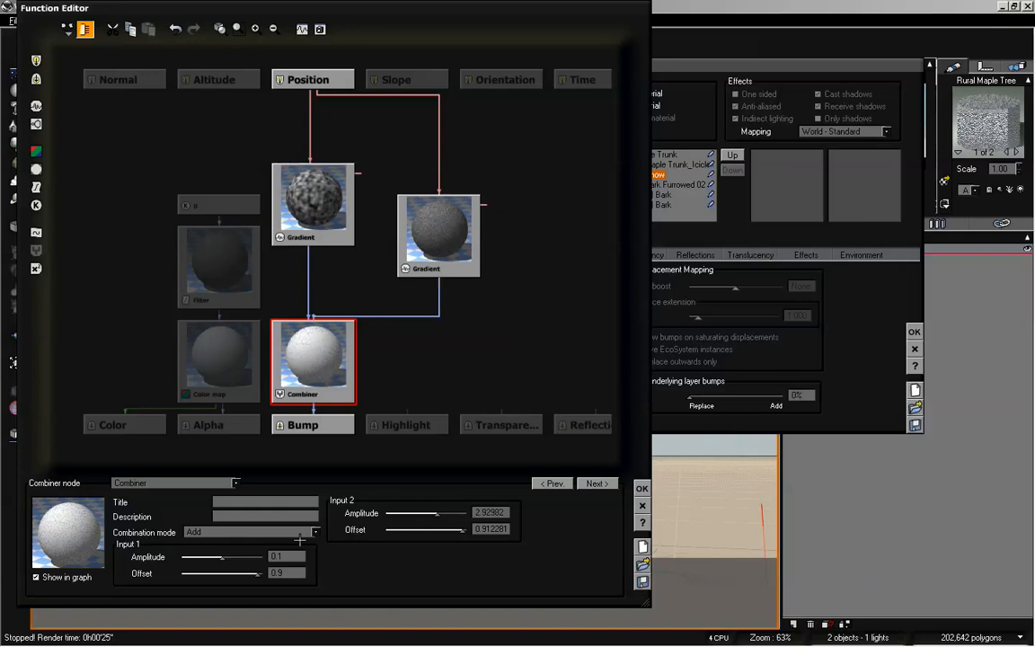
Switch the Combiner to Blend with Input 1 amplitude about 2.91, Input 2 amplitude about 2.58 and offset about -0.035, and accept the function
click(229, 532)
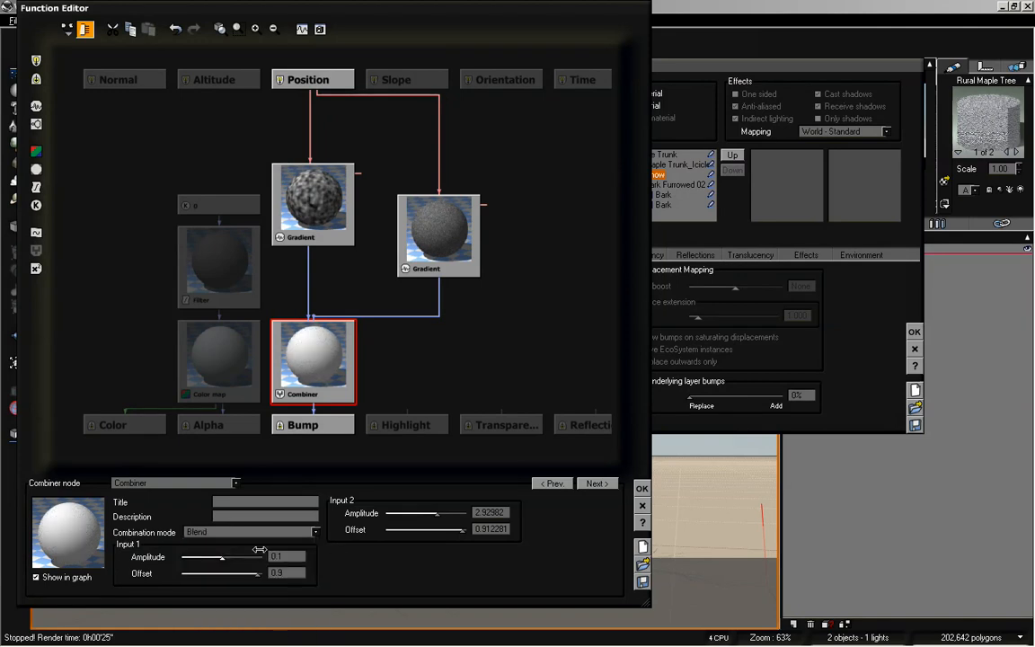
drag(462, 529, 437, 529)
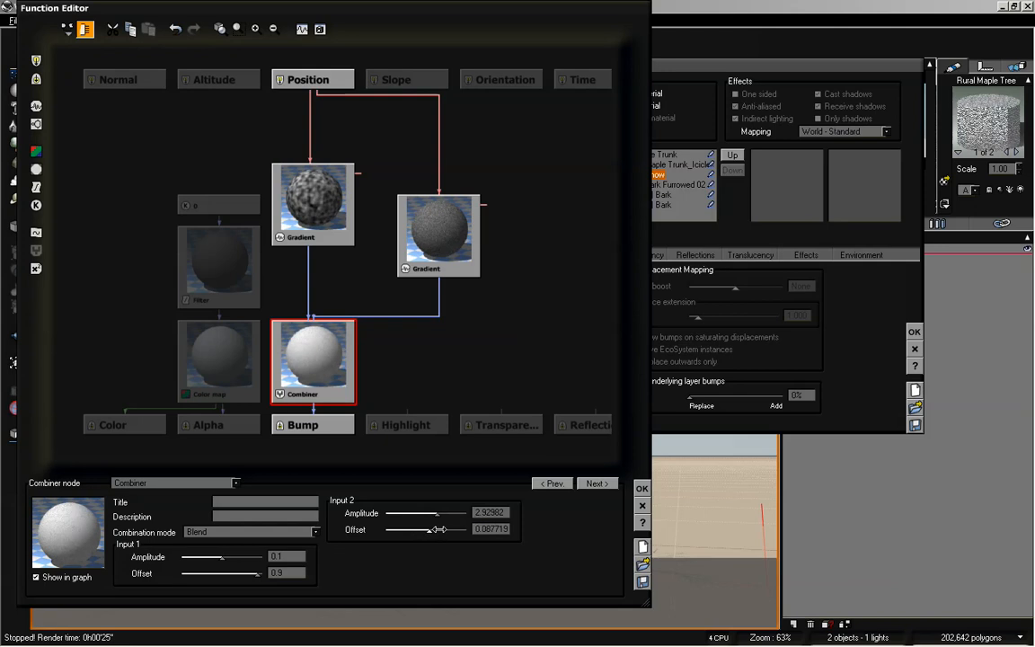
mouse_move(221, 557)
mouse_down()
mouse_move(254, 557)
mouse_move(234, 557)
mouse_up()
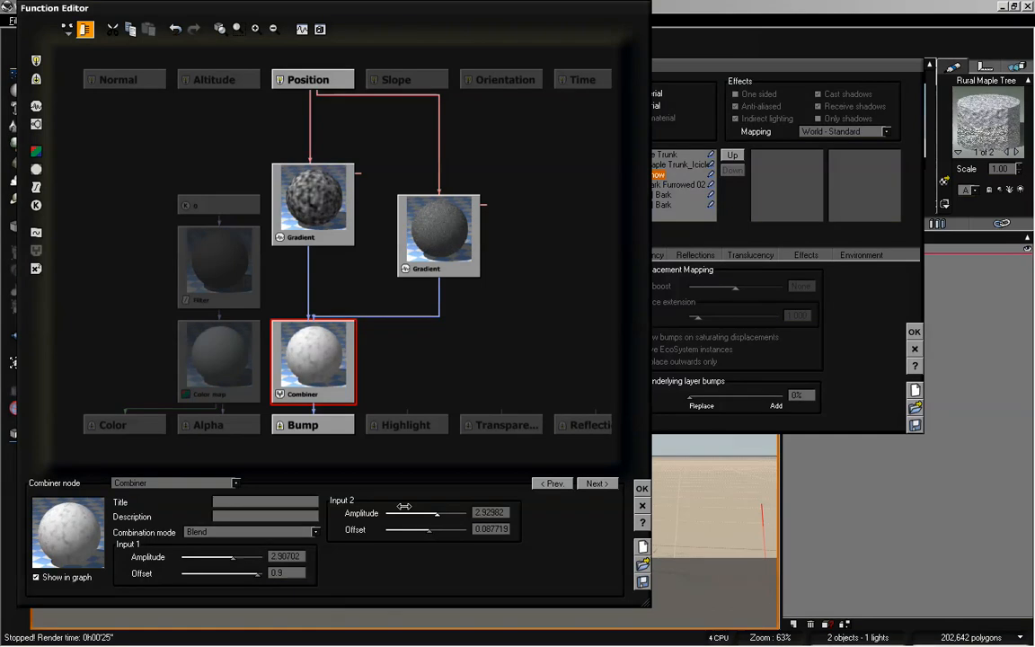
mouse_move(437, 513)
mouse_down()
mouse_move(409, 514)
mouse_move(435, 514)
mouse_move(412, 529)
mouse_move(427, 529)
mouse_up()
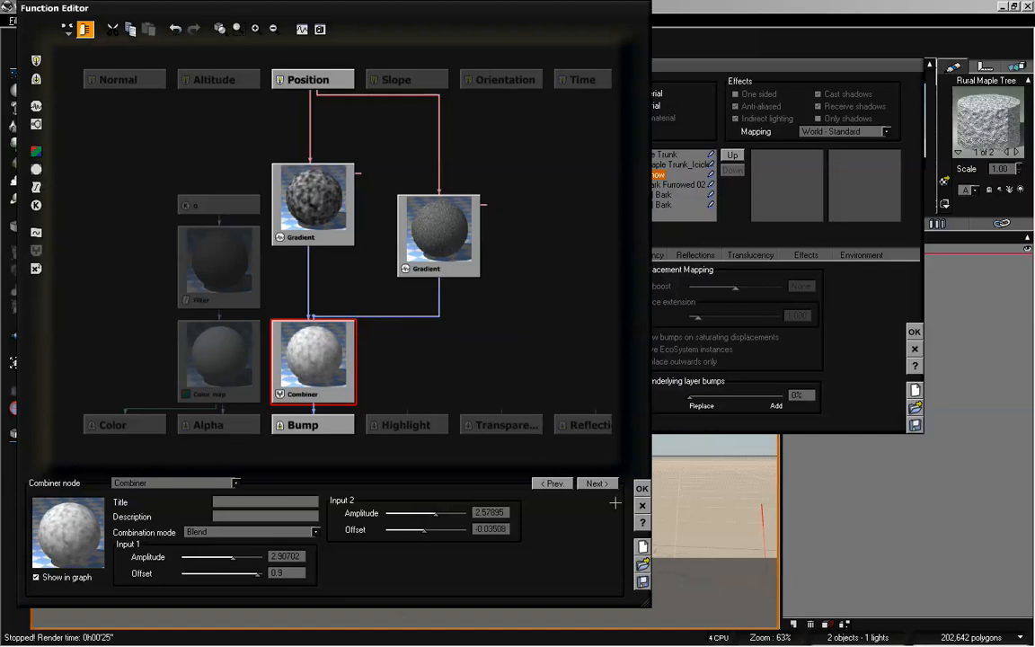
click(642, 488)
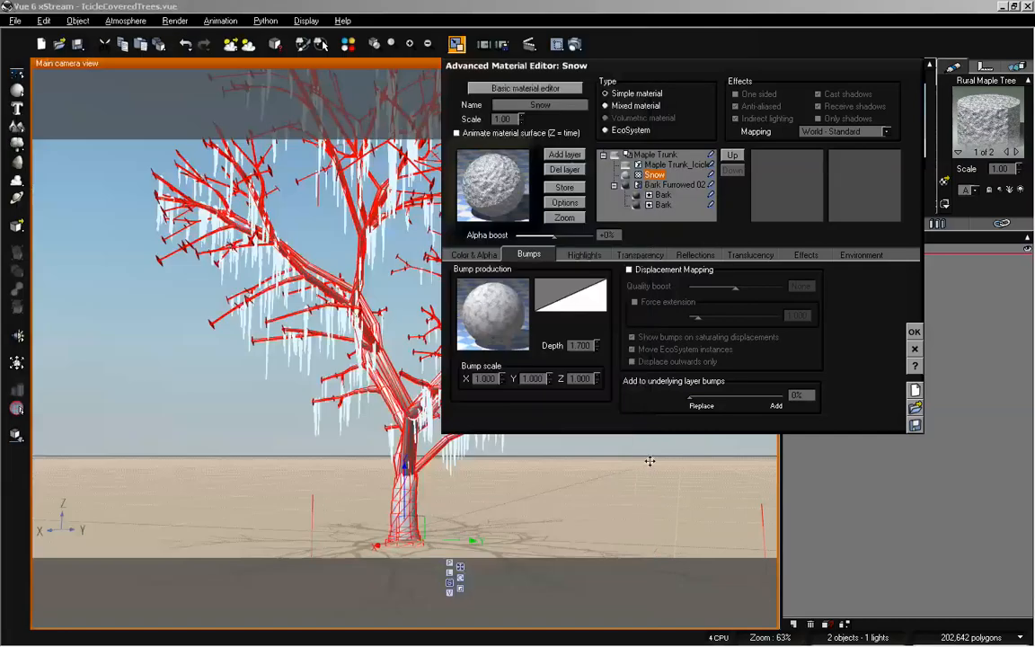
Set the Snow layer's bump depth to 0.55 and its ambient lighting to 60%
click(580, 345)
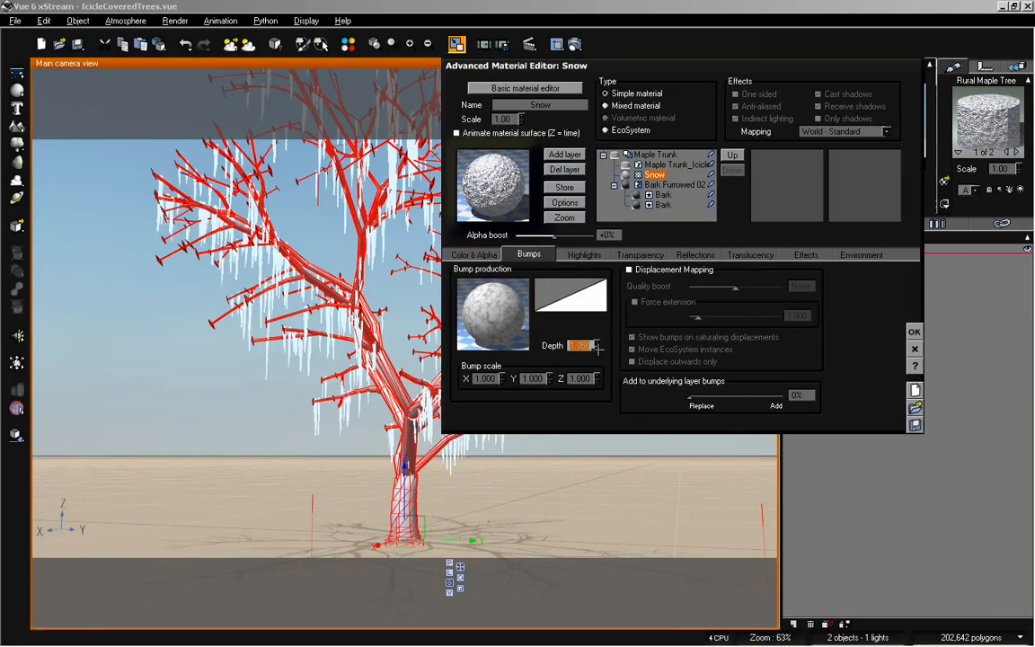
drag(595, 344, 595, 352)
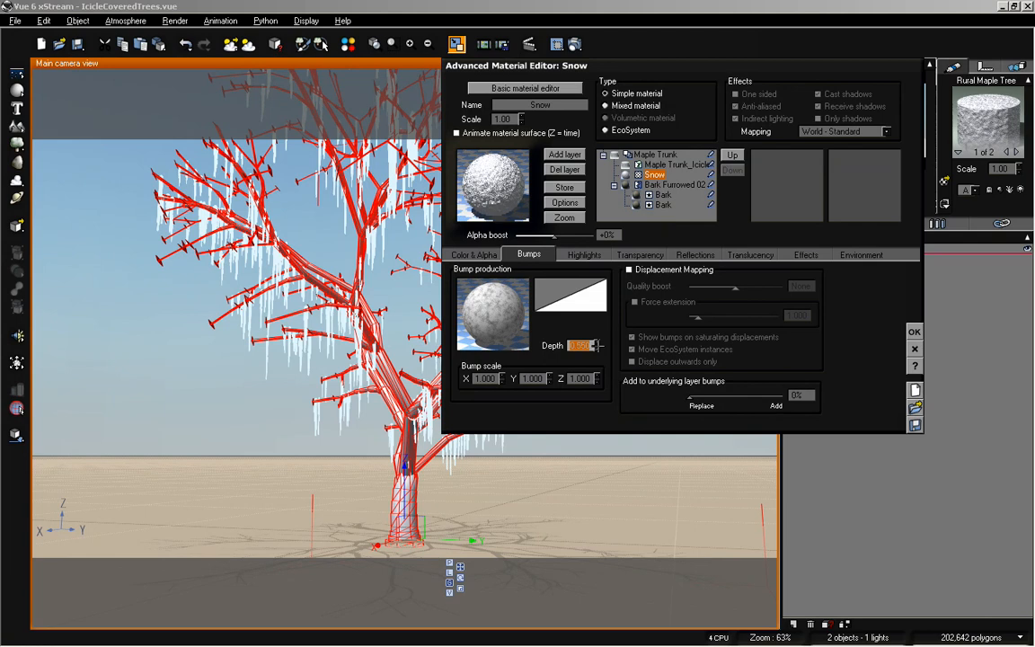
click(860, 254)
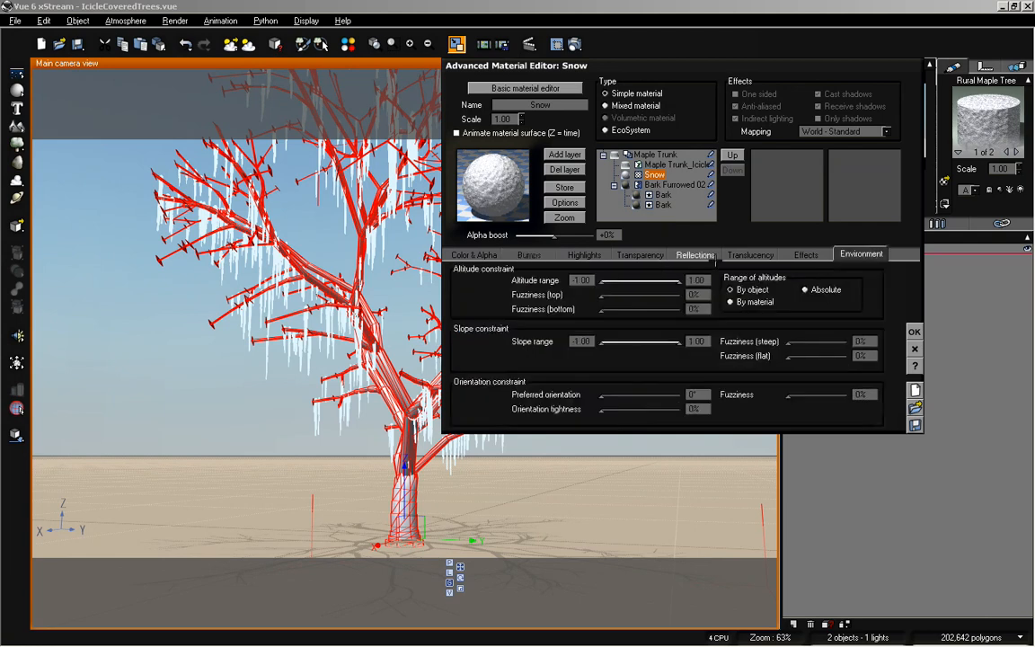
click(806, 254)
click(589, 296)
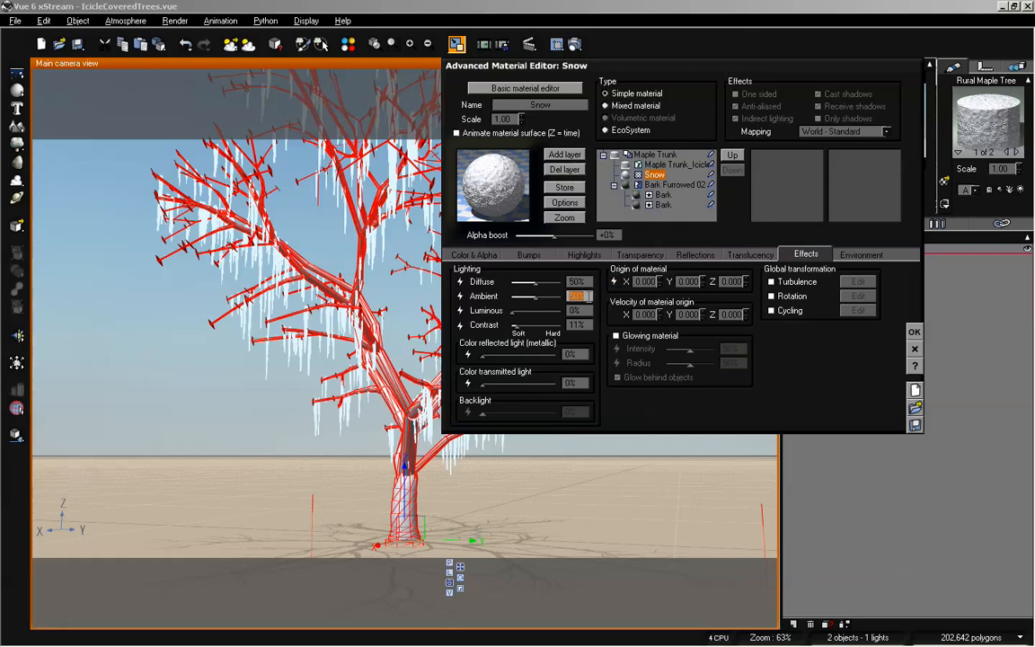
text(60)
key(Return)
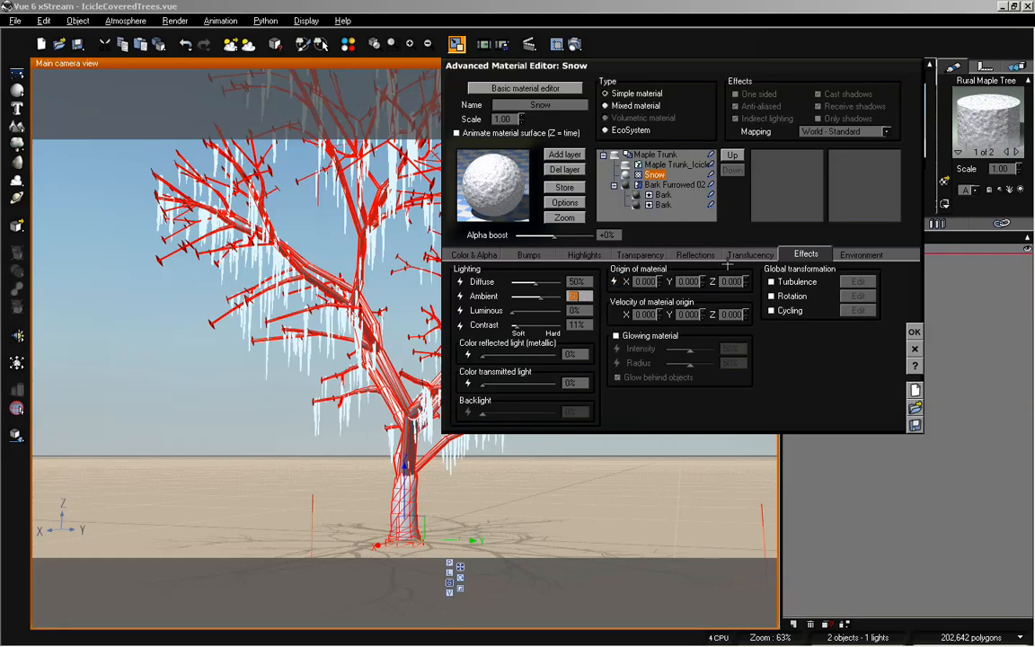
Raise the Snow layer's highlight global intensity to 23% and highlight global size to 53%
click(588, 255)
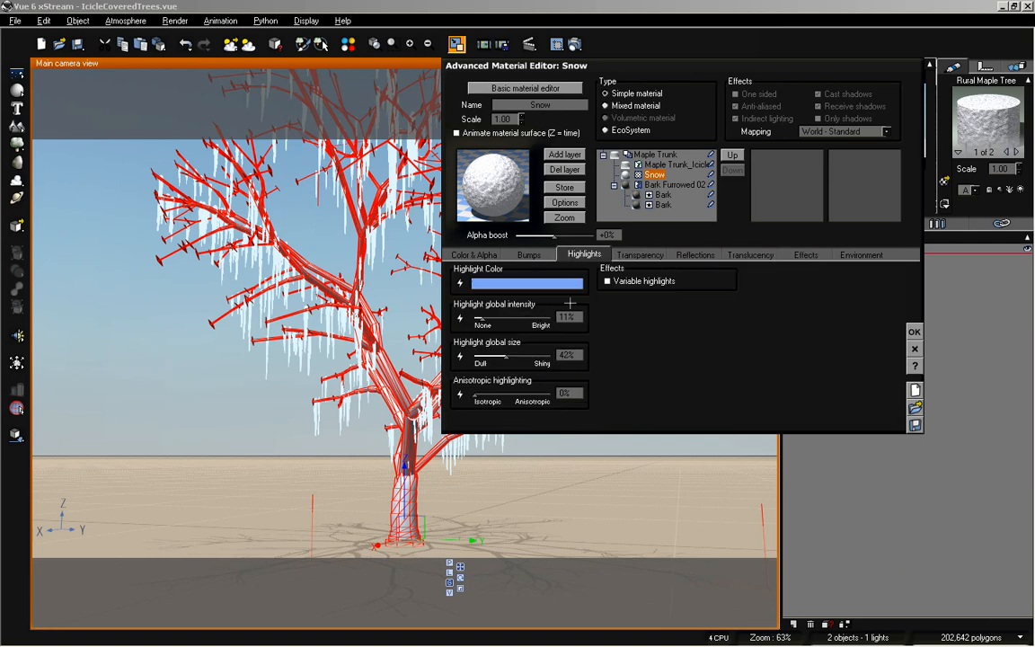
drag(479, 319, 494, 321)
drag(506, 357, 514, 357)
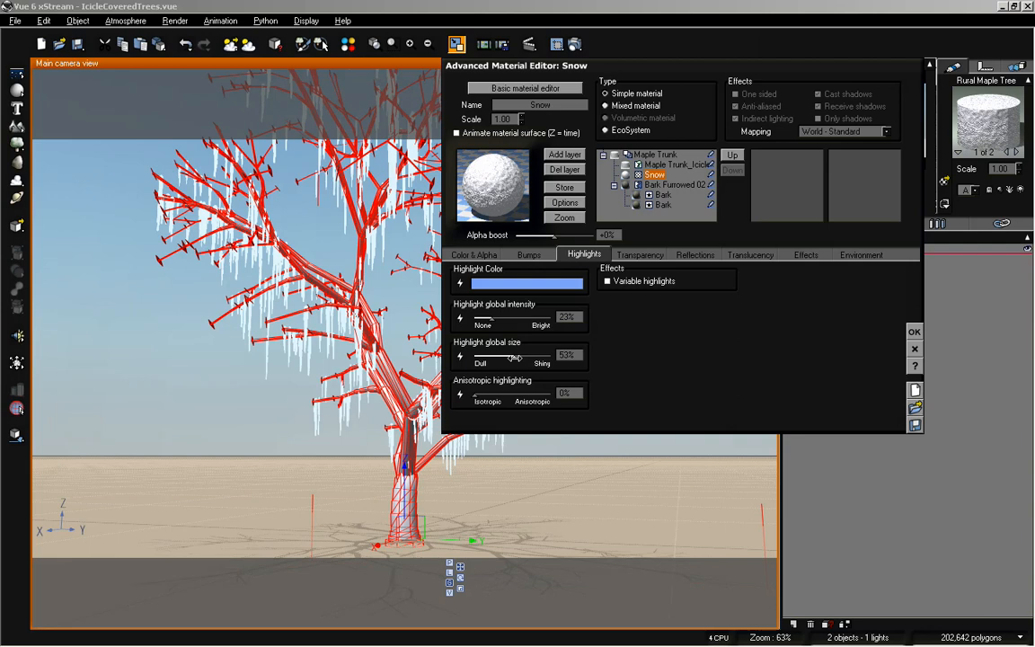
Slightly lower the Combiner's Input 2 amplitude in the Snow layer's bump function, and accept the function and the material
click(528, 255)
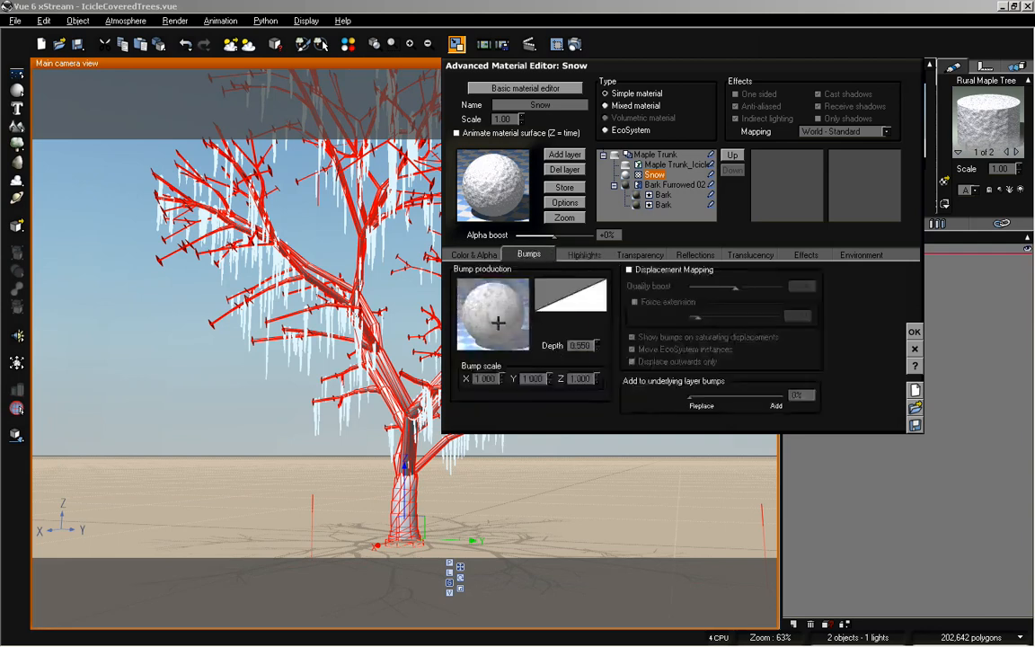
right_click(500, 321)
click(530, 326)
click(355, 236)
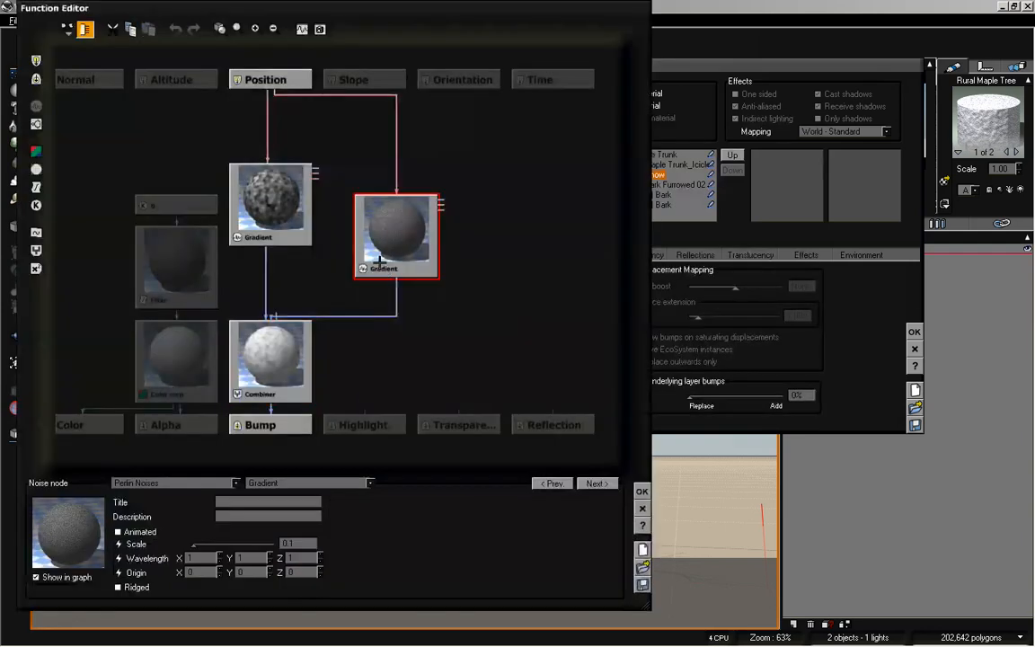
click(300, 336)
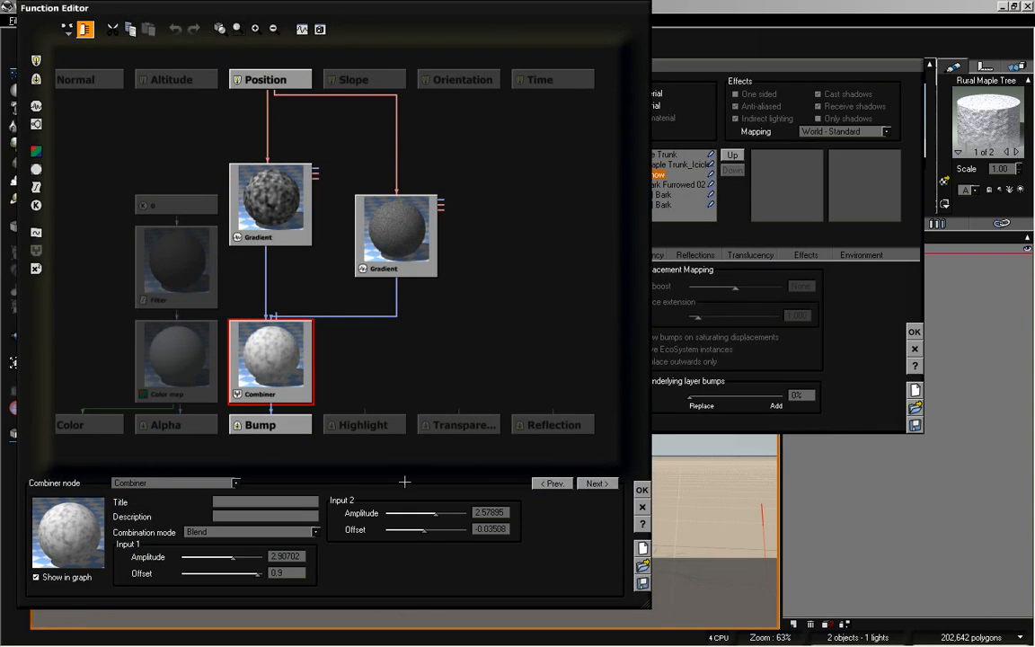
click(404, 242)
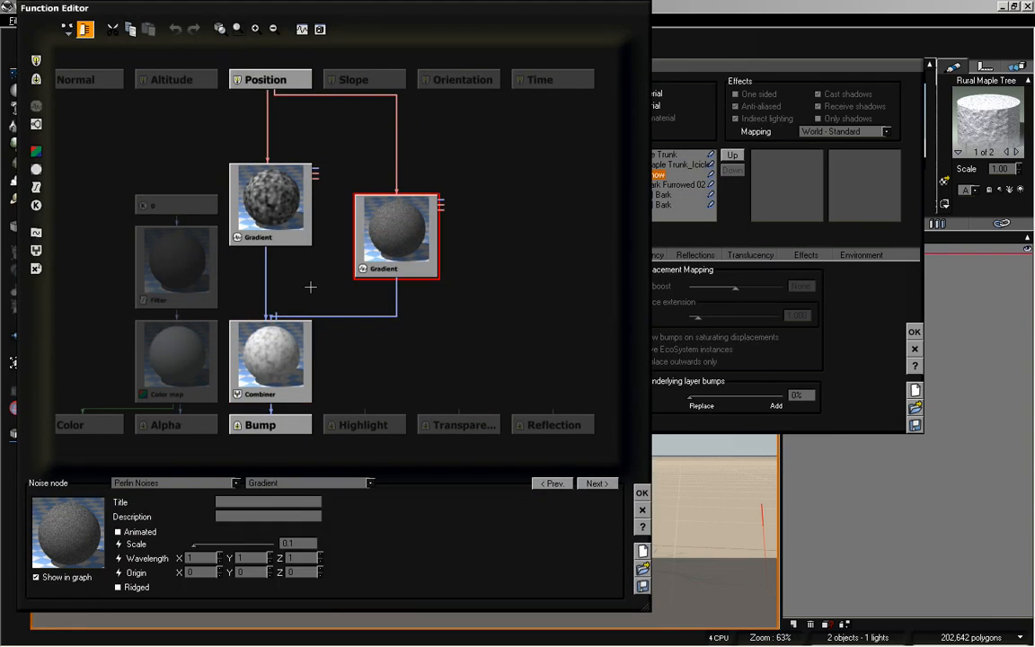
click(297, 354)
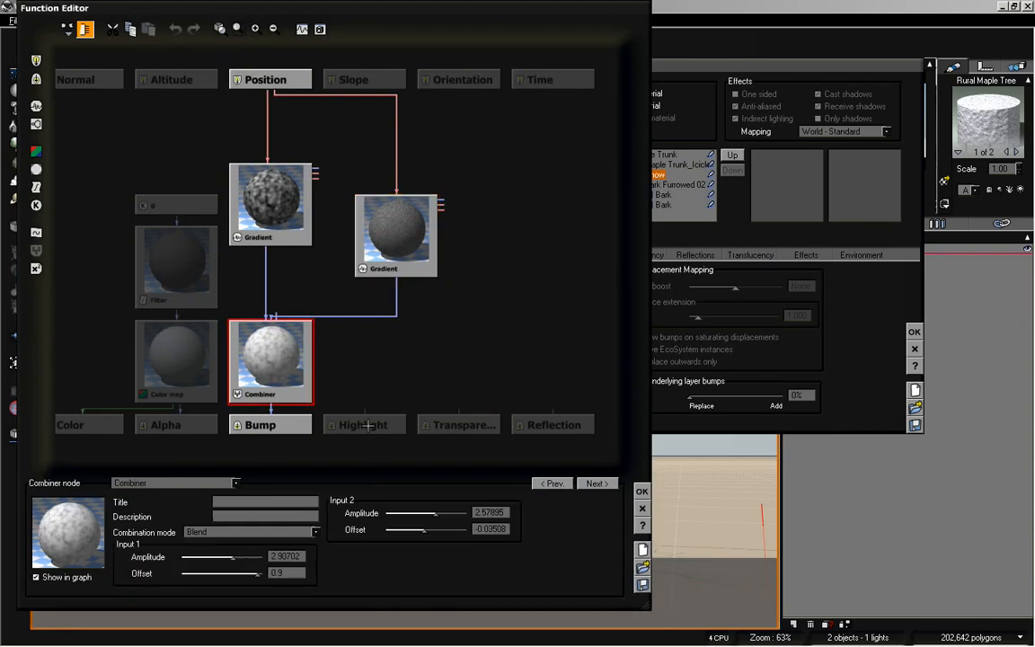
mouse_move(435, 514)
mouse_down()
mouse_move(392, 514)
mouse_move(442, 514)
mouse_move(430, 514)
mouse_up()
click(642, 491)
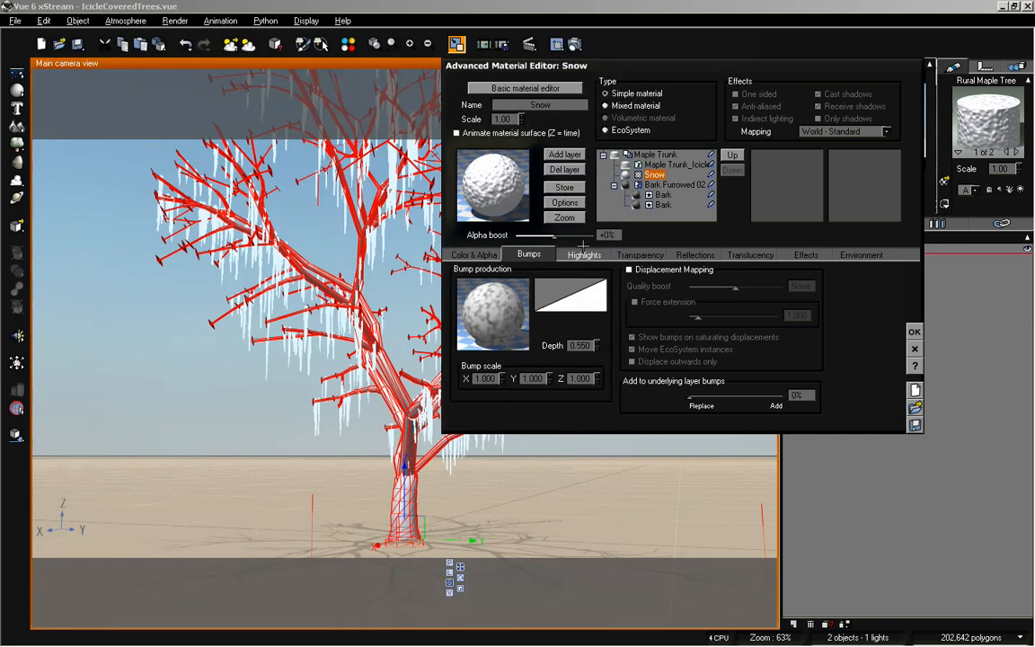
click(913, 332)
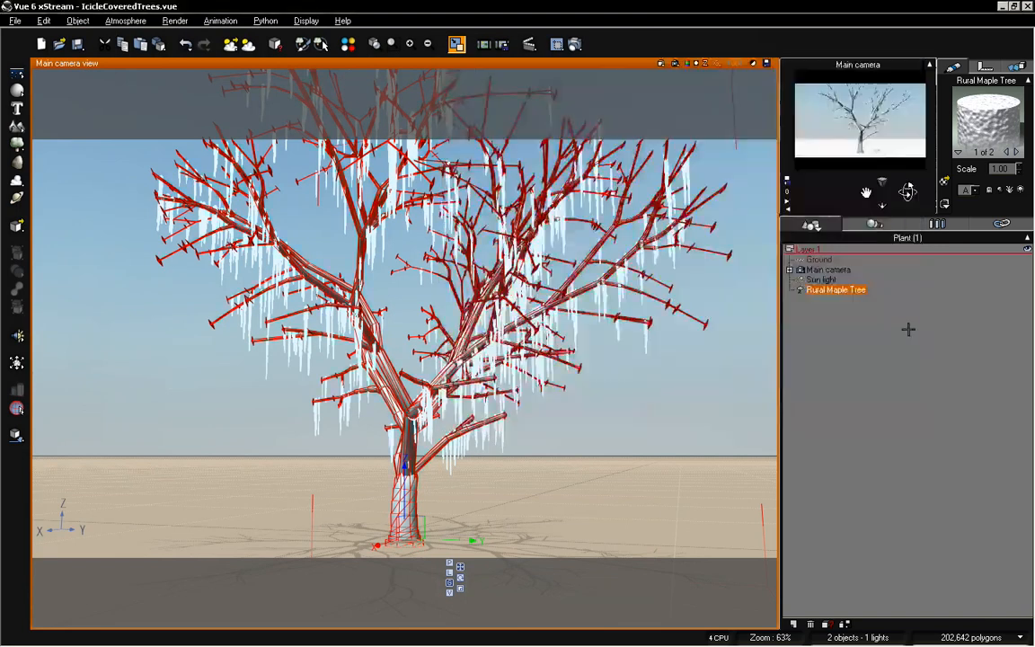
Render the scene to check the blended snow bumps, stop it partway, and close the render
key(ctrl+F9)
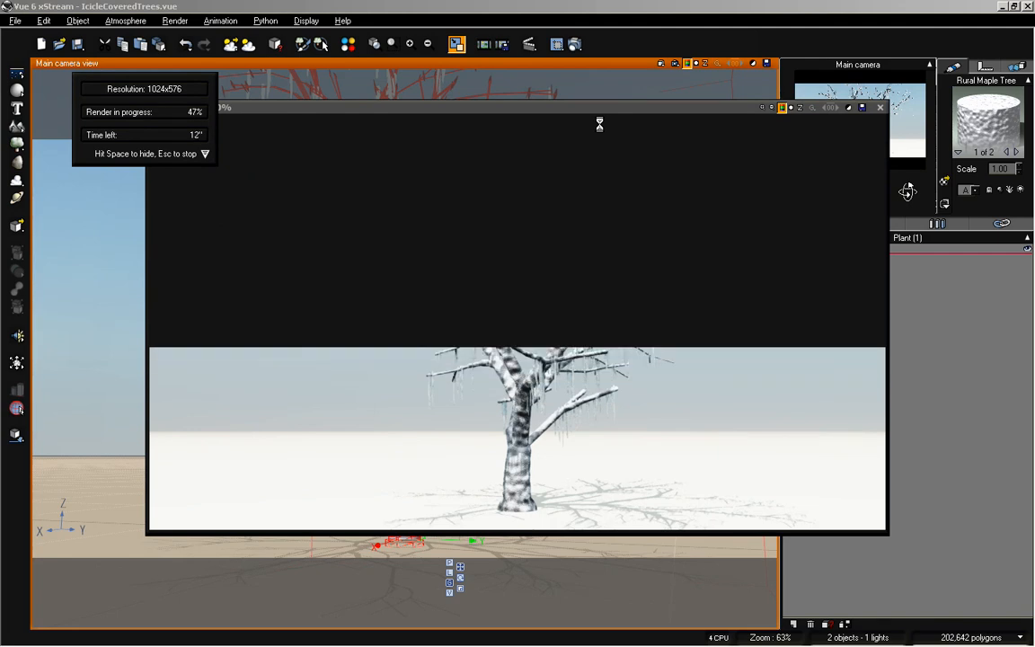
key(Escape)
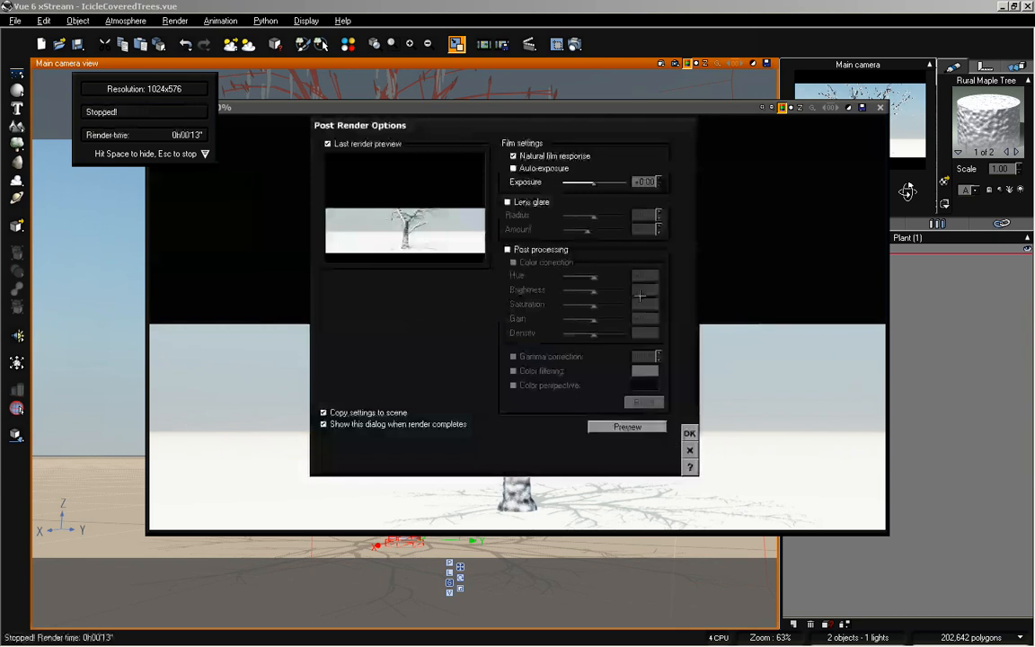
key(Escape)
click(880, 106)
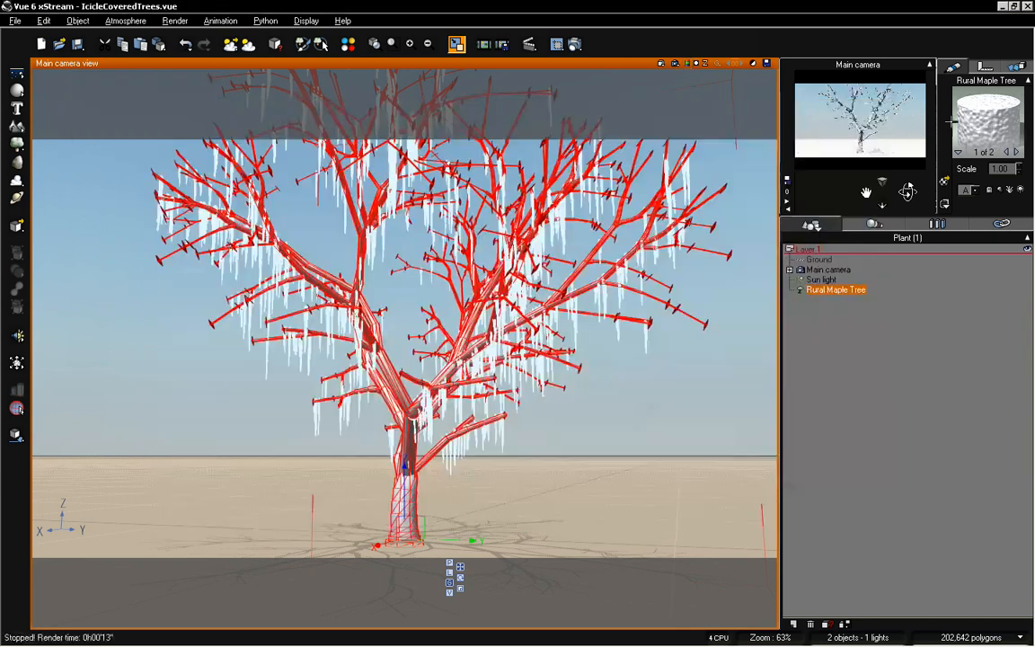
Reduce the bump depth of the Snow layer in the tree's trunk material to 0.15 and accept the material
double_click(972, 110)
click(567, 258)
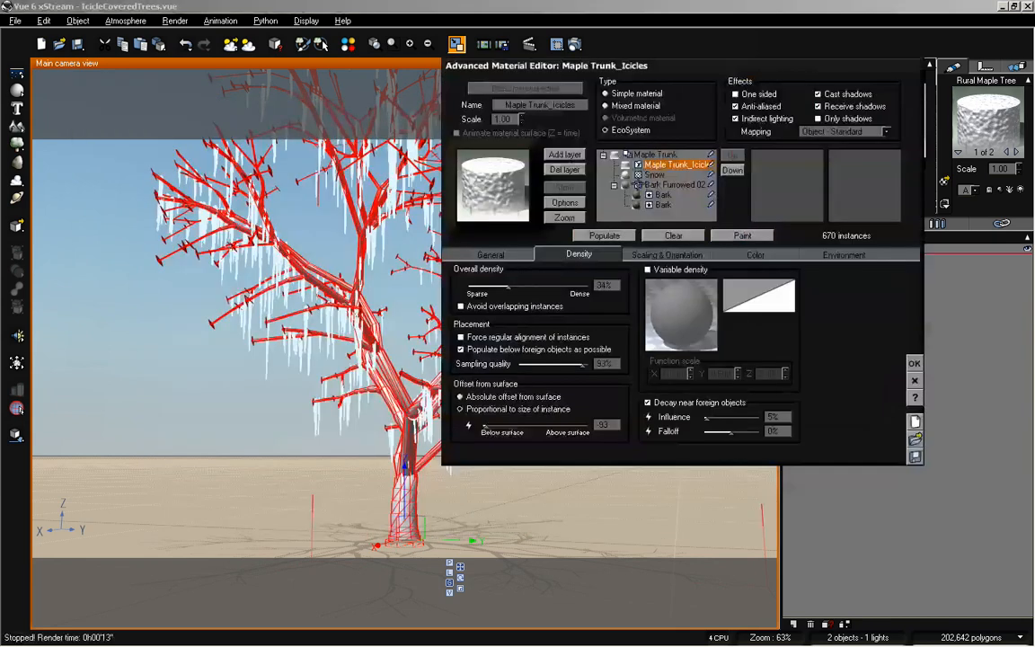
click(654, 175)
click(581, 345)
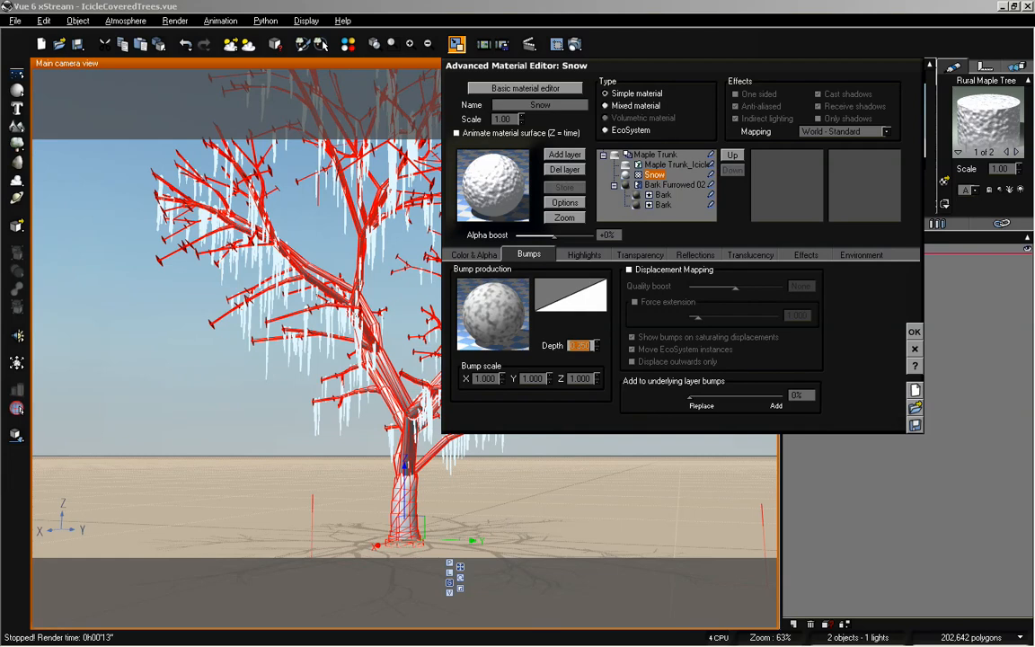
click(915, 347)
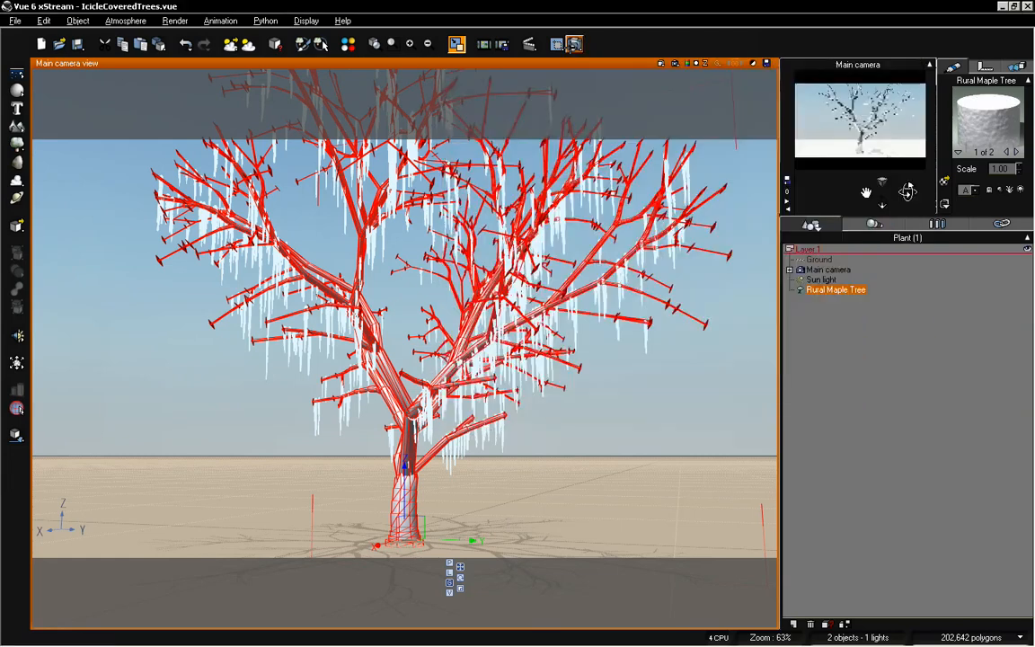
Render the full scene to check the softened snow bumps, accept the post-render options, and close the render
click(574, 44)
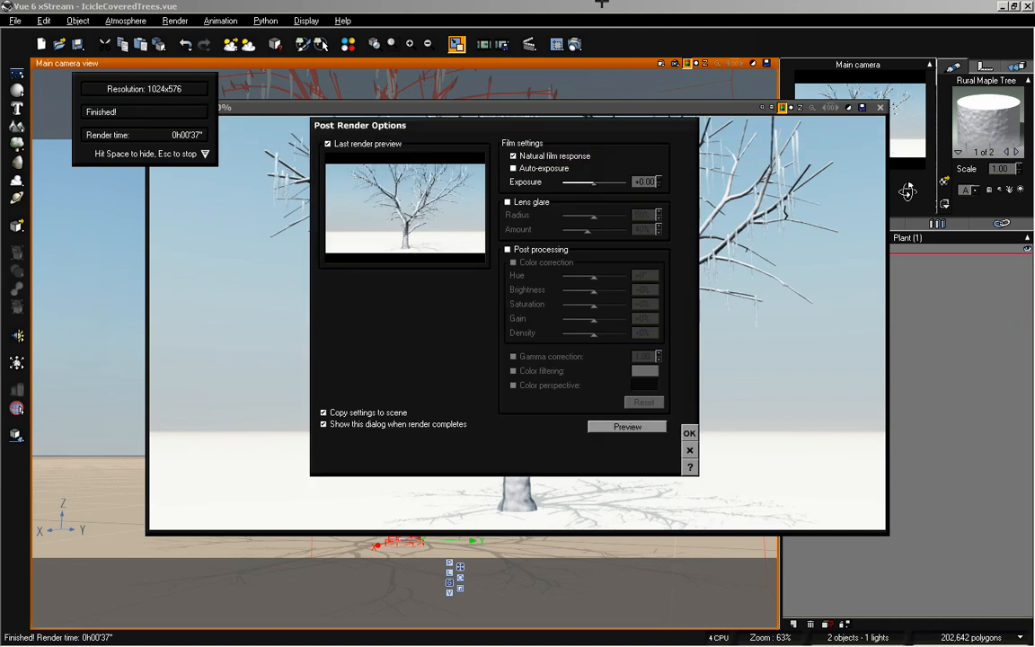
click(689, 432)
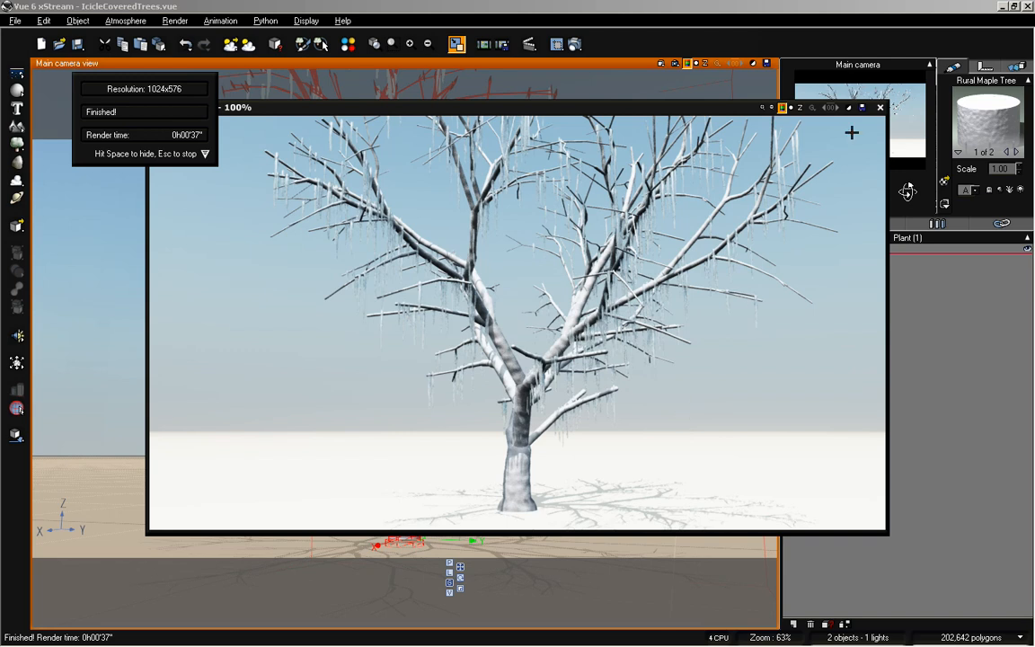
click(879, 107)
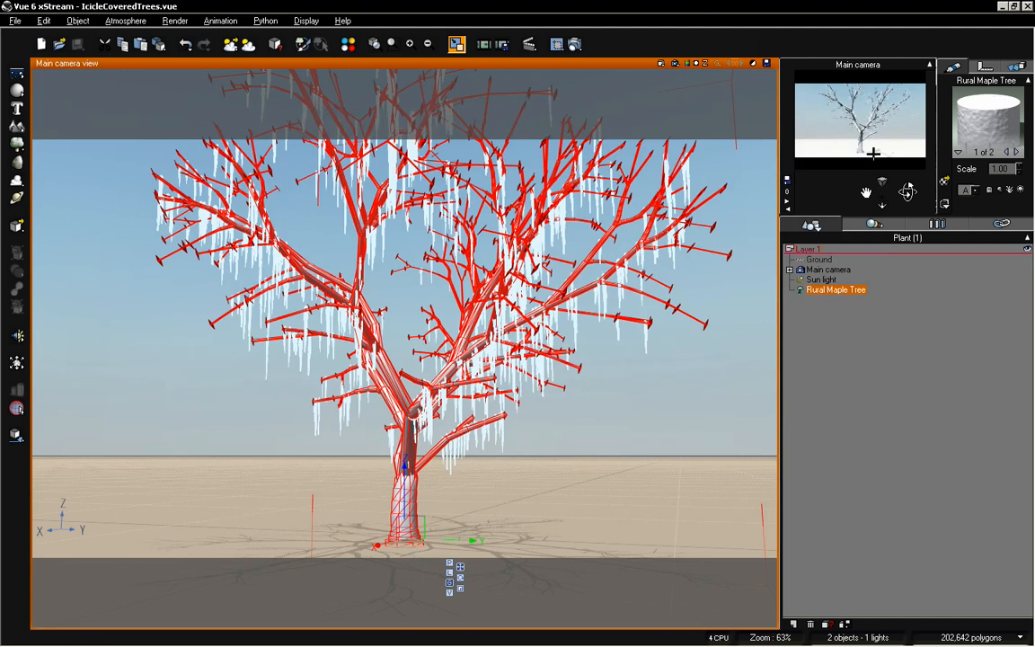
Limit the trunk material's Snow layer to a slope range starting at -0.11 with 5% steep and flat fuzziness, and accept the material
drag(877, 191, 877, 200)
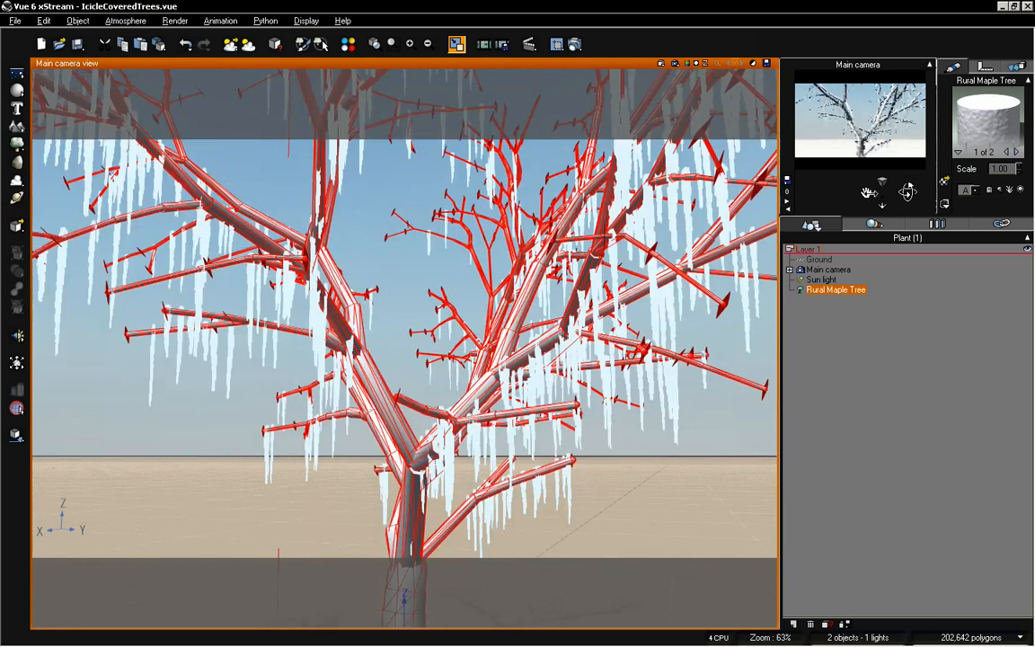
drag(907, 192, 912, 192)
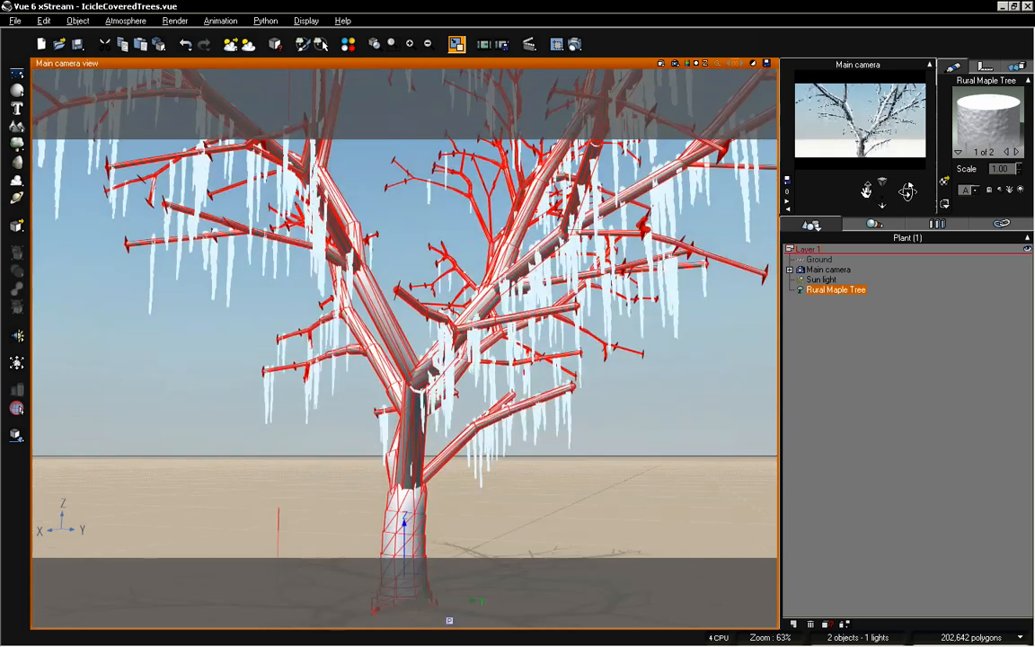
double_click(957, 141)
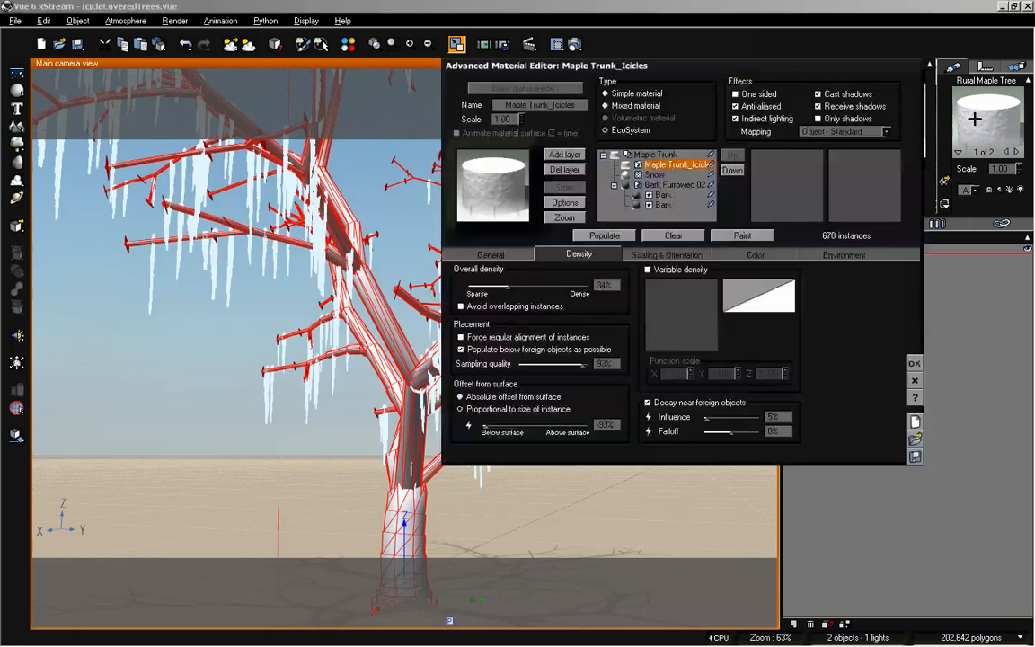
click(654, 177)
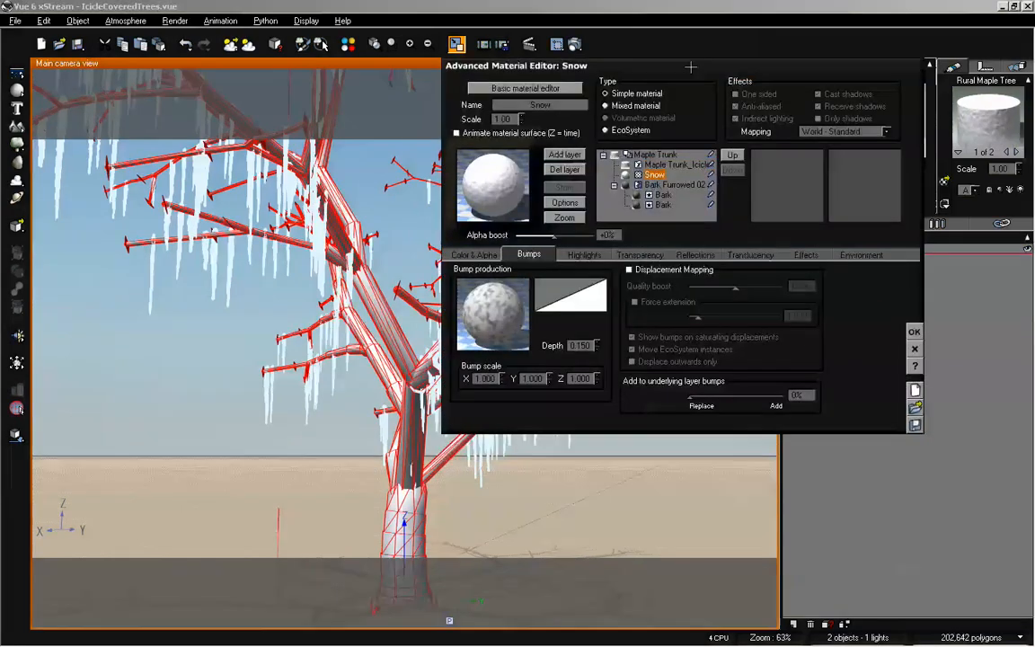
drag(700, 69, 550, 240)
click(713, 426)
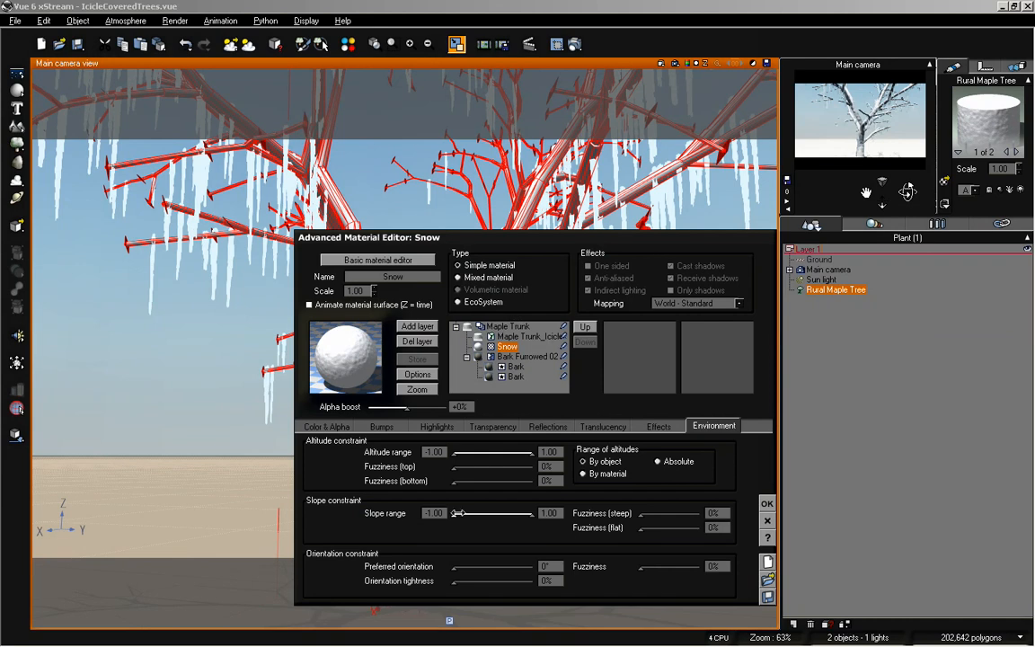
drag(508, 240, 661, 238)
drag(609, 509, 644, 510)
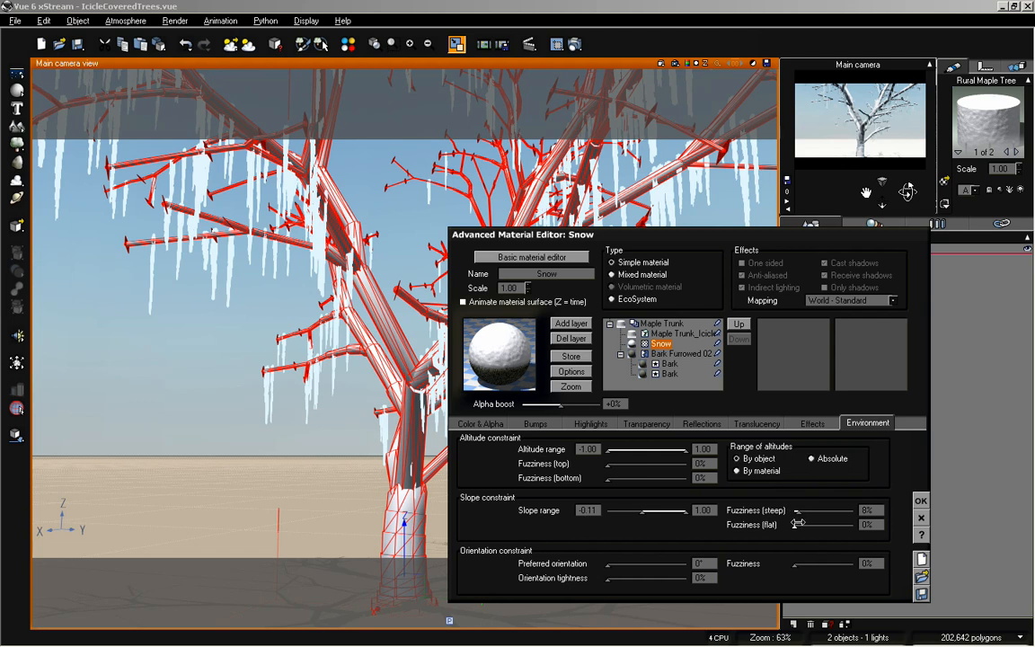
drag(799, 522, 802, 523)
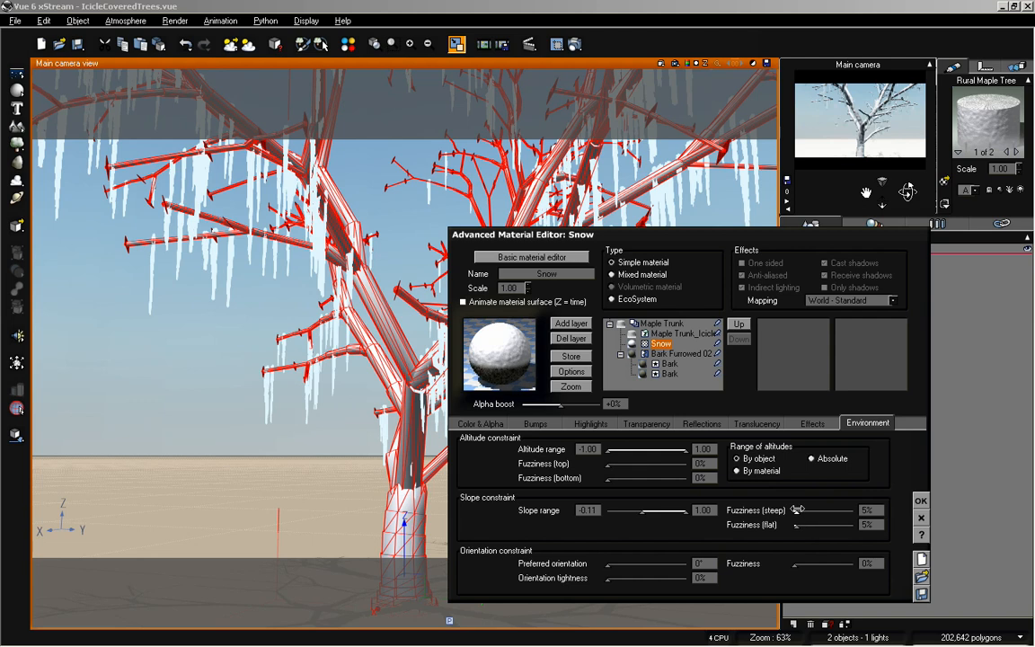
click(920, 500)
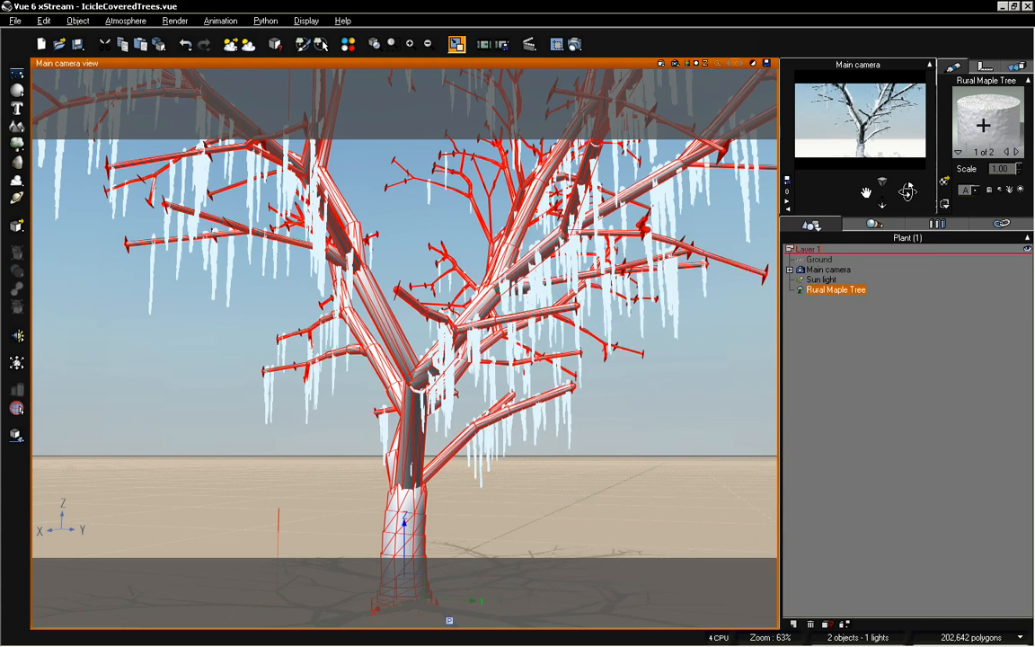
Raise the lower limit of the Snow layer's slope range to 0.04 in the trunk material and accept it
double_click(984, 125)
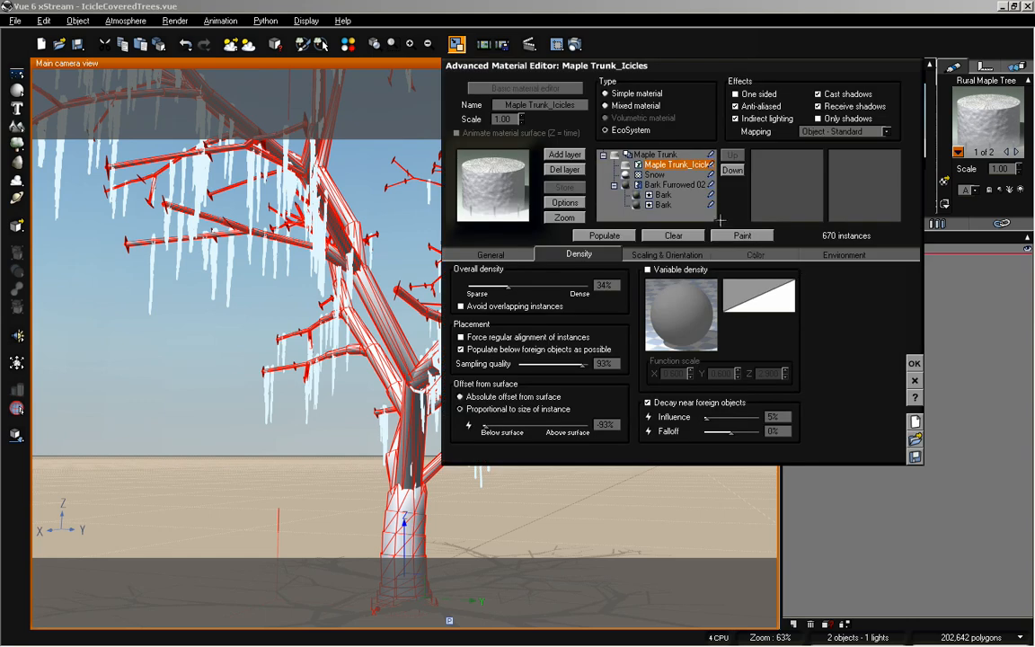
click(656, 175)
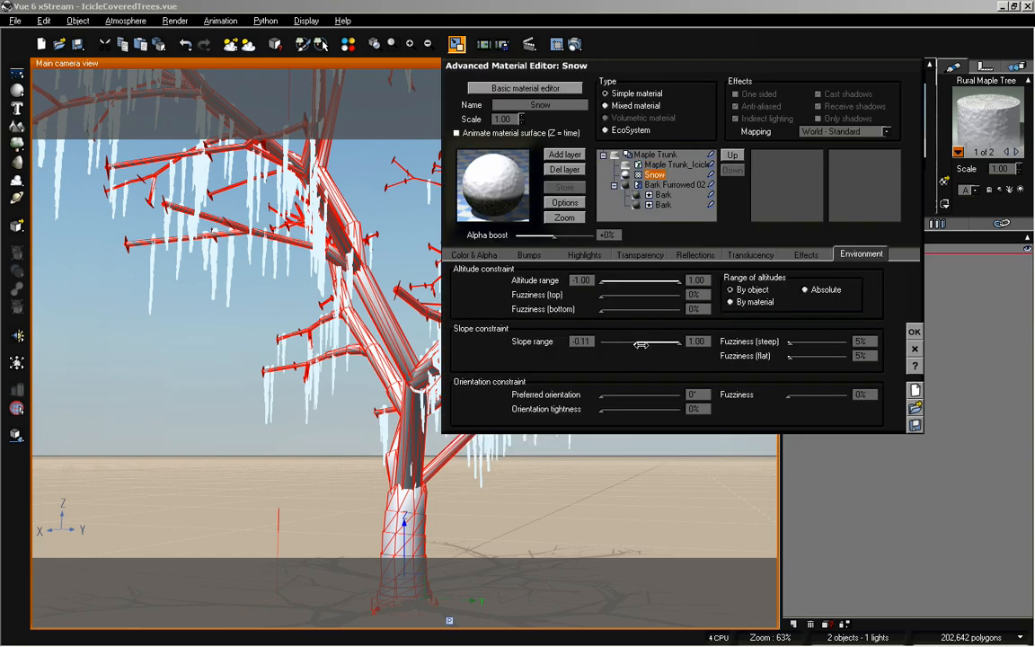
drag(641, 344, 647, 343)
click(915, 332)
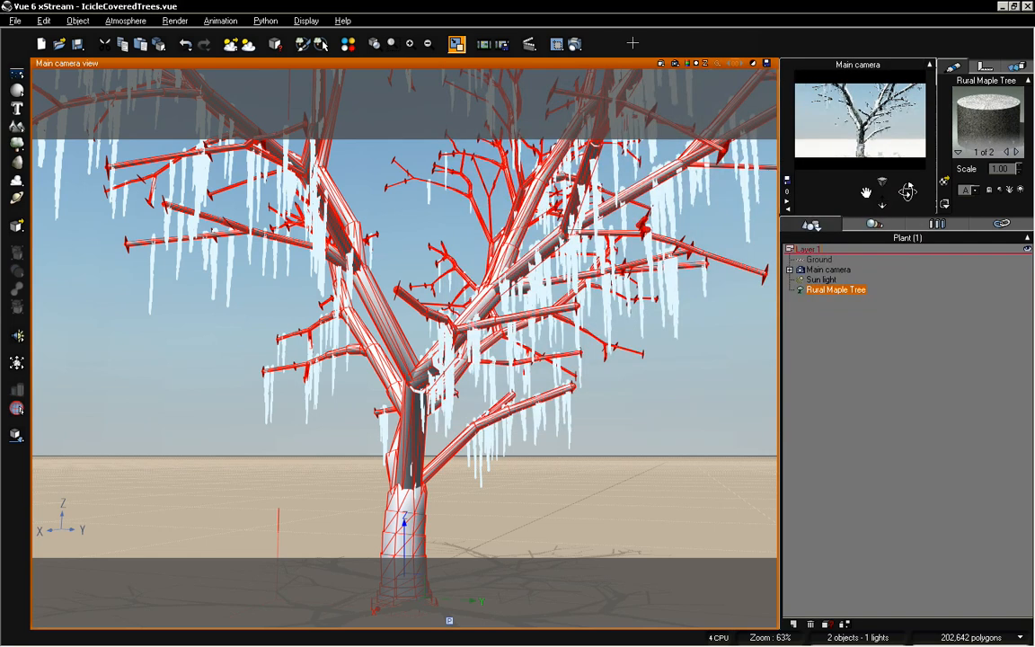
Render the scene to check the slope-limited snow coverage, accept the post-render options, and close the render
click(575, 44)
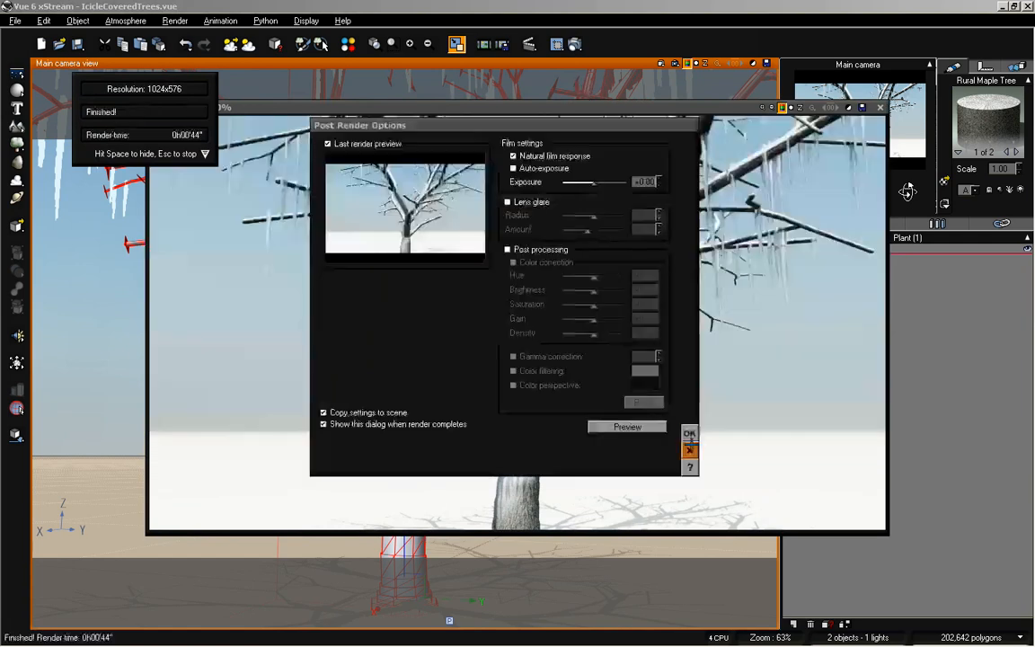
click(689, 434)
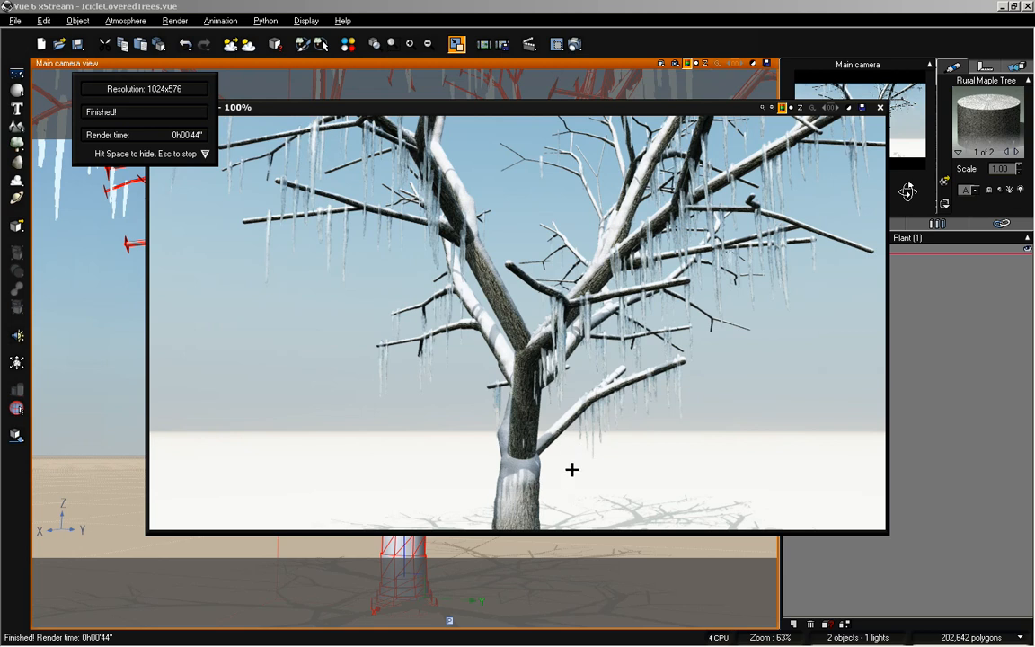
click(879, 107)
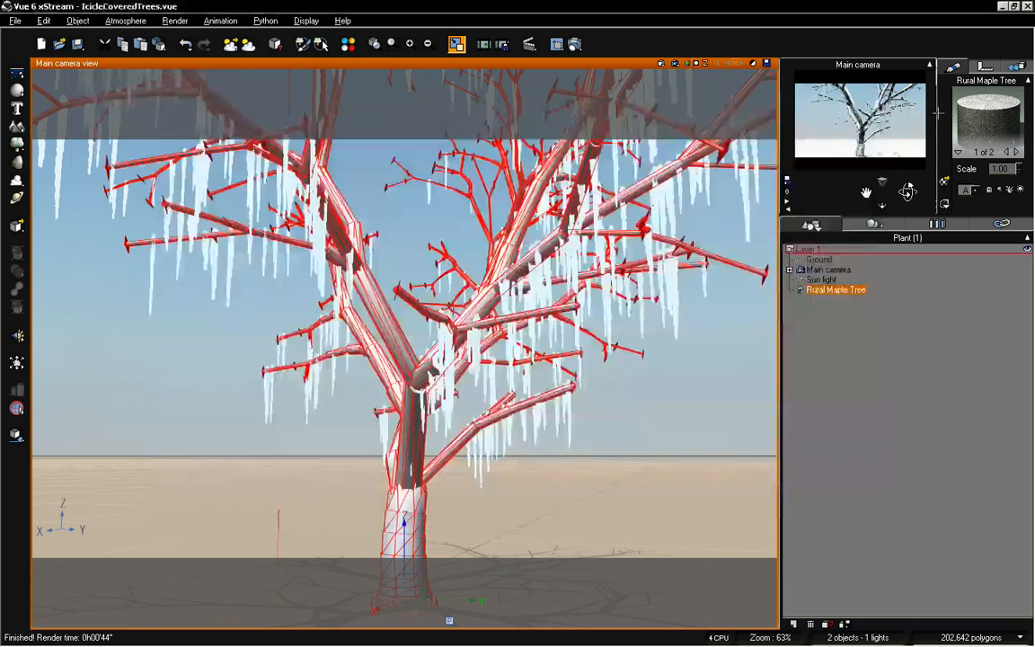
Set the lower limit of the Maple Trunk_Icicles layer's slope range to 0.29 in the trunk material
double_click(986, 117)
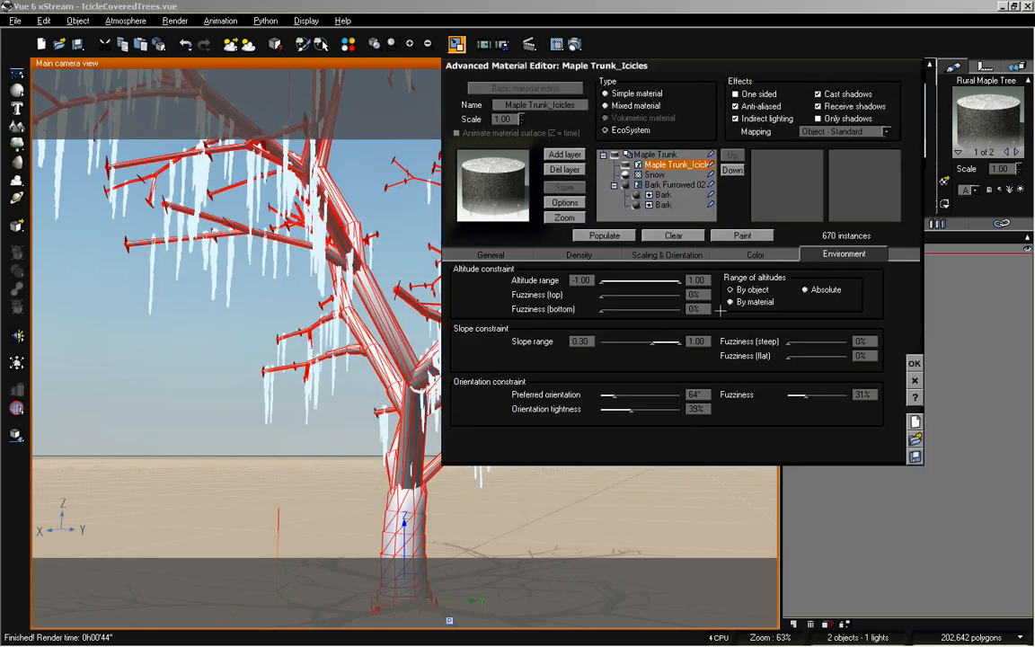
drag(665, 342, 653, 341)
drag(653, 343, 665, 342)
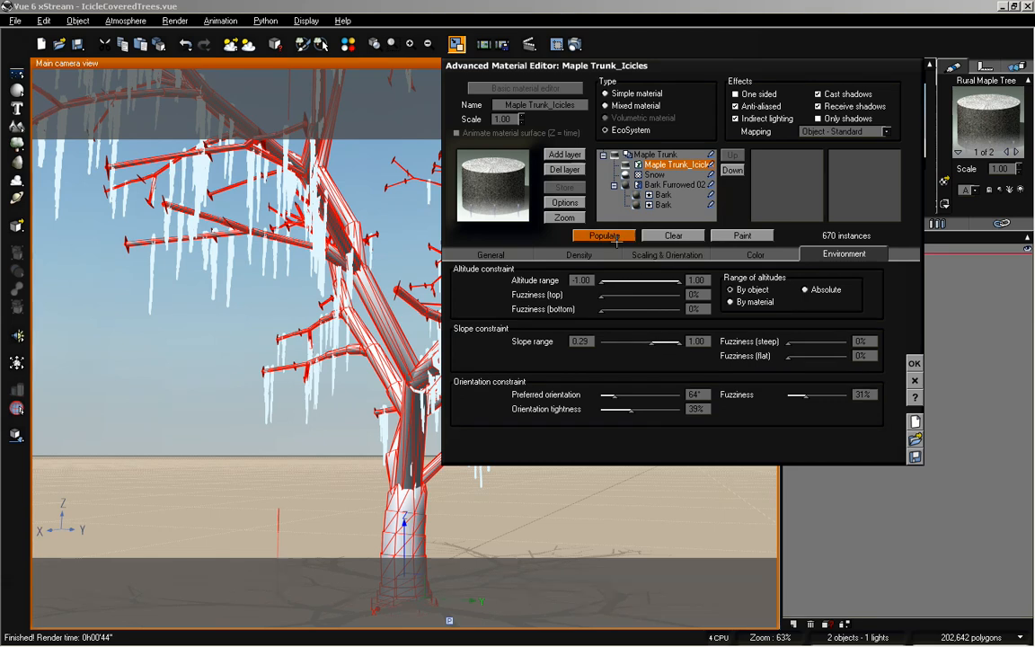
Set the Snow layer's lower slope limit to 0.00 and both its steep and flat fuzziness to 3%, and accept the material
click(654, 174)
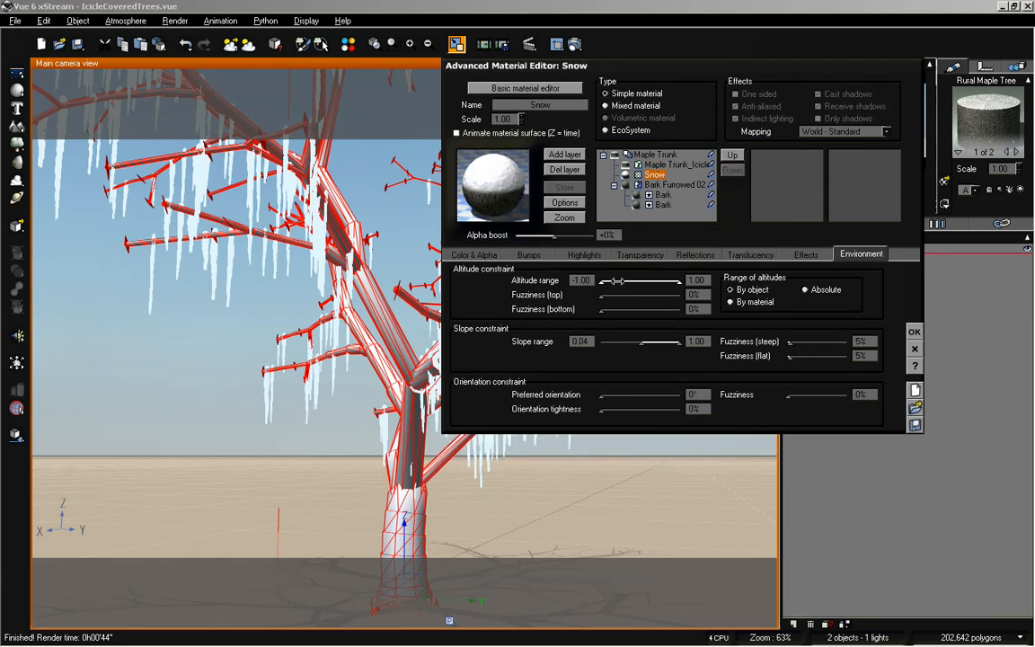
drag(653, 341, 643, 345)
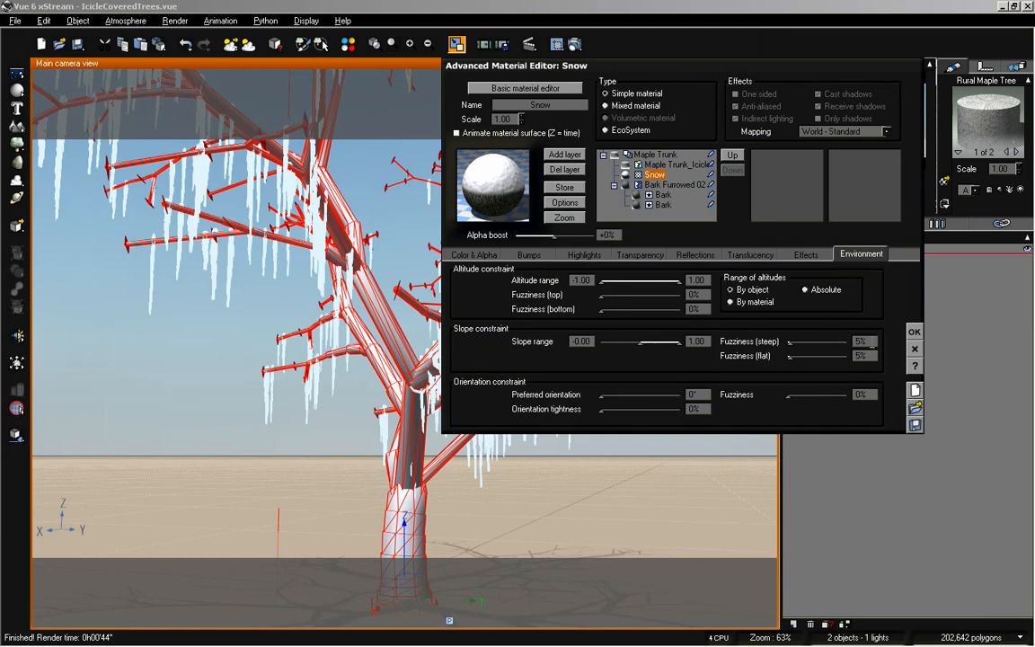
click(867, 342)
text(3)
click(869, 356)
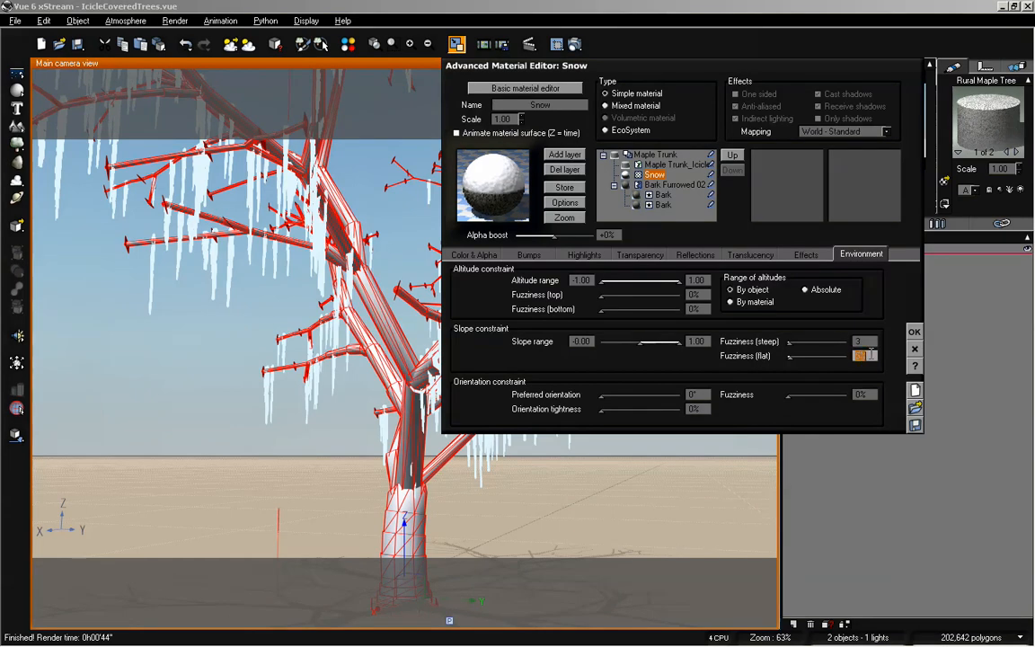
text(3)
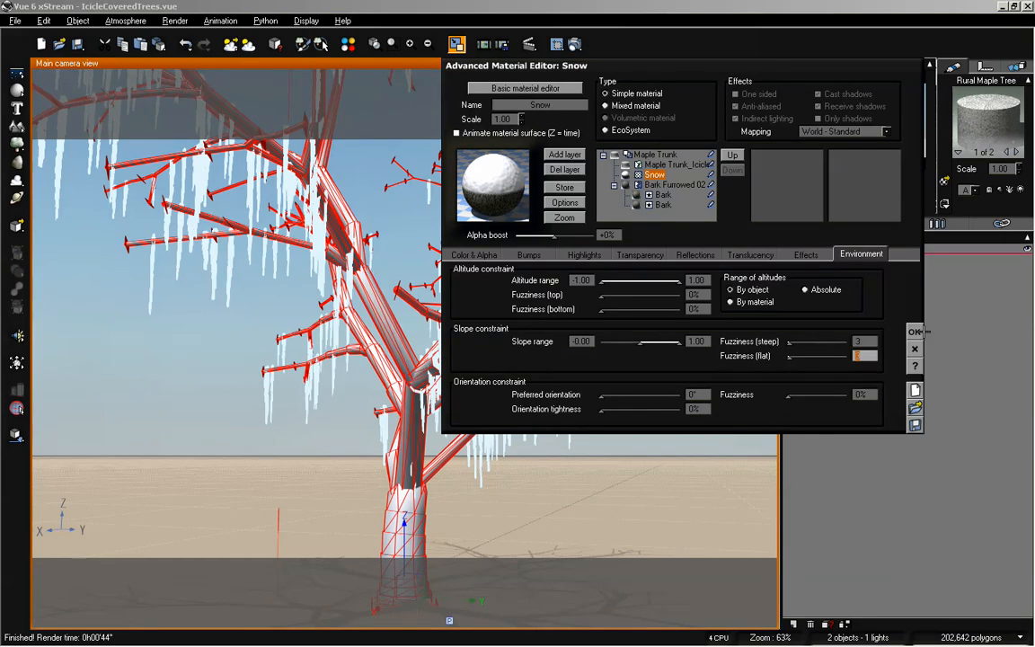
click(914, 332)
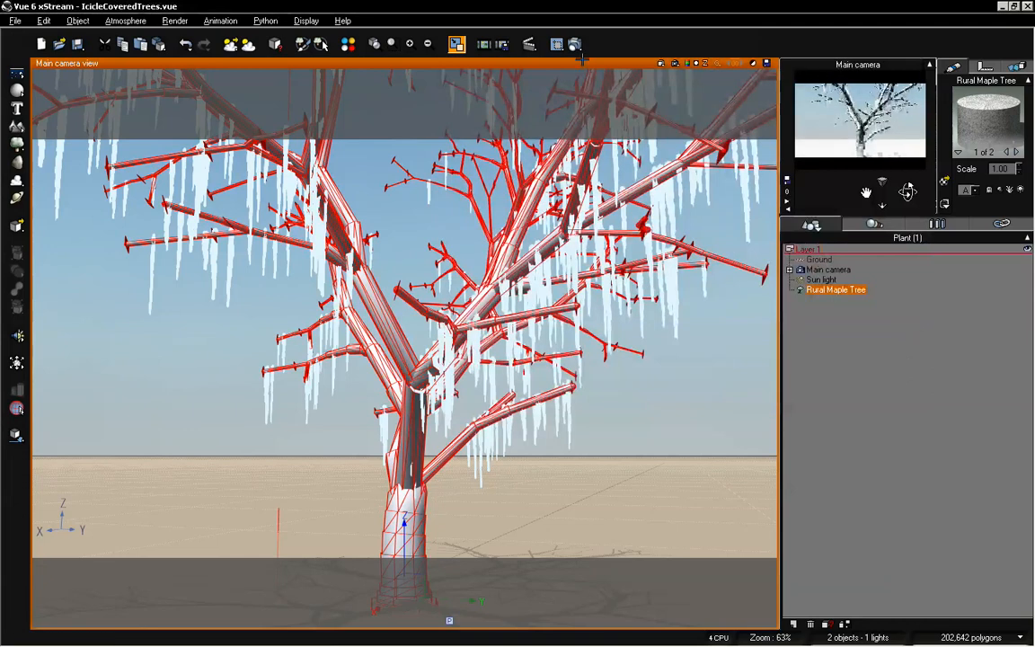
Render the scene again to inspect the snow edges along the trunk and branches, and close the render
click(527, 43)
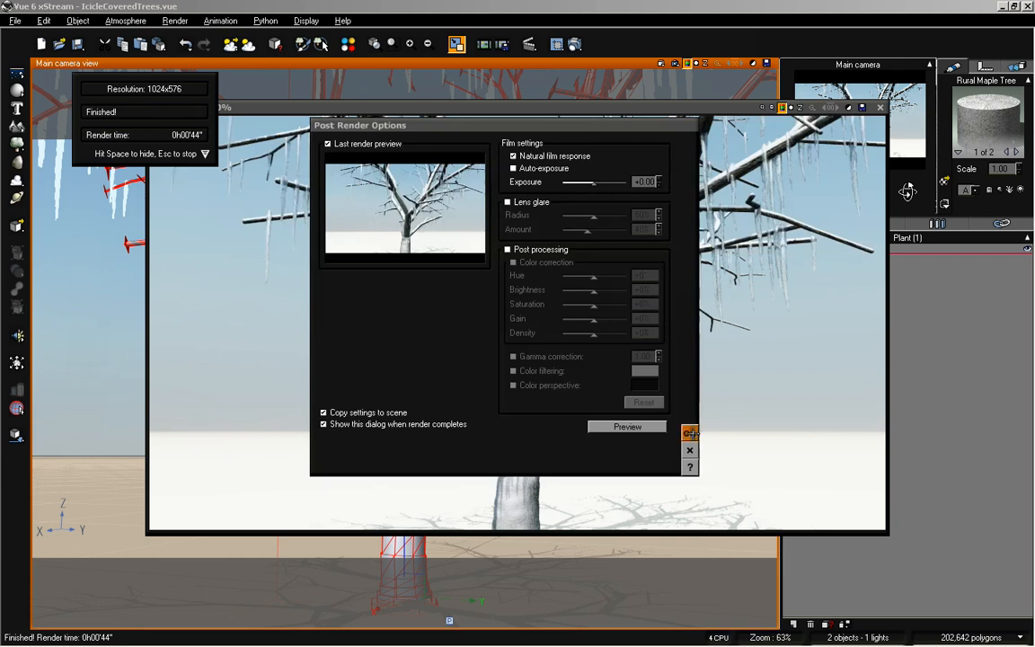
click(690, 433)
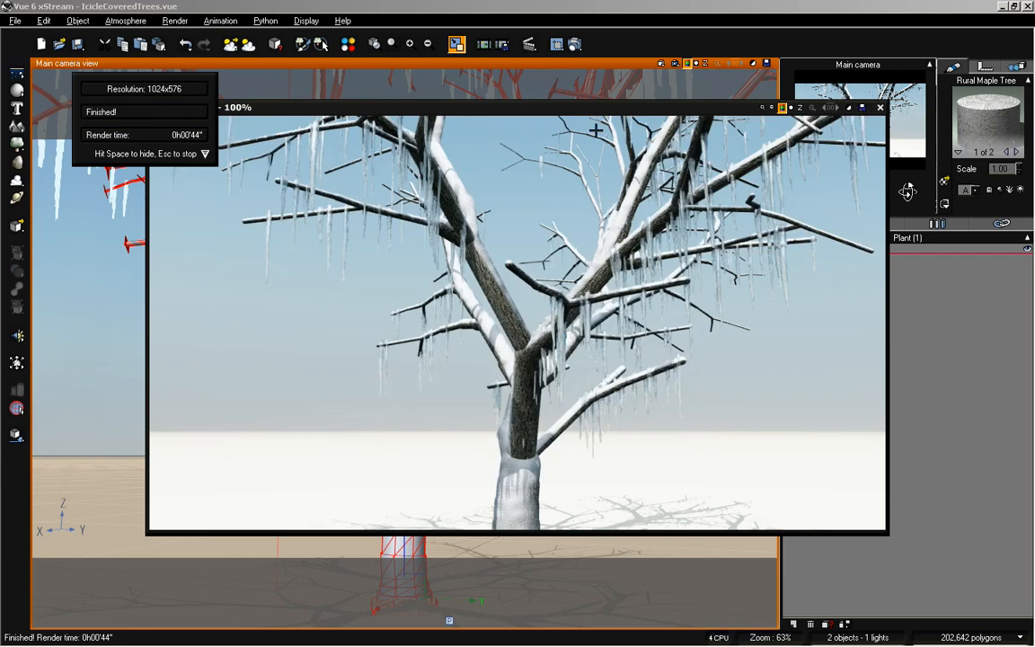
drag(532, 107, 526, 107)
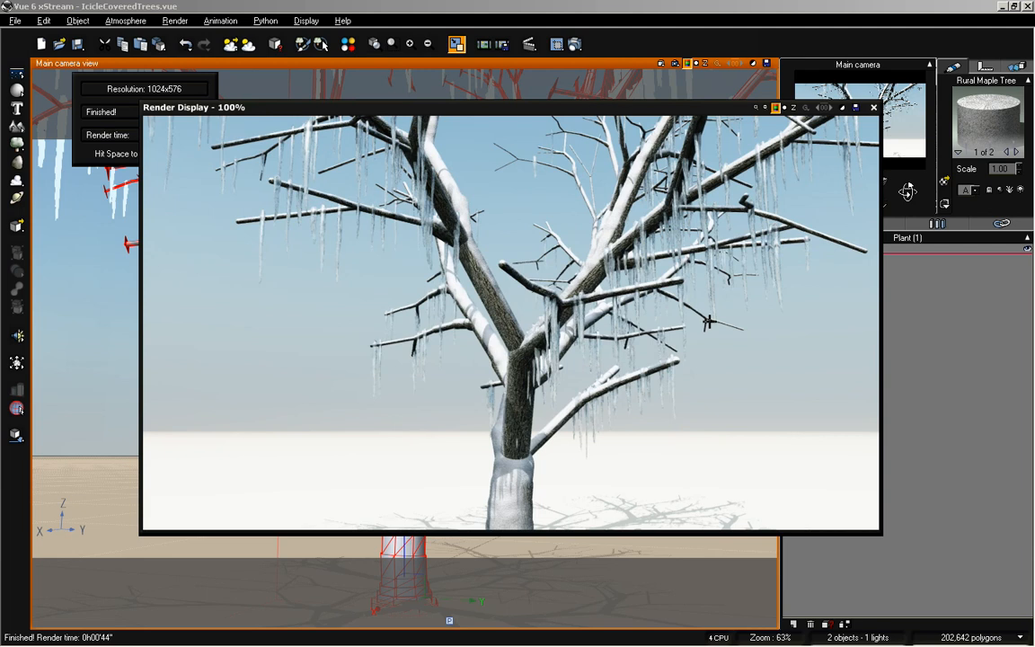
click(871, 107)
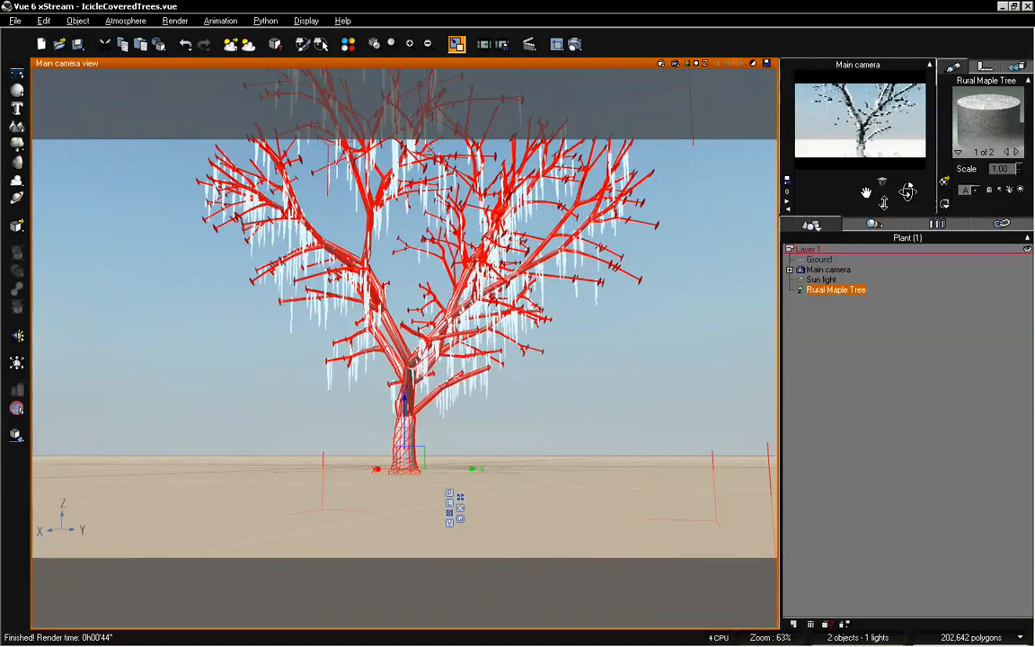
Reposition the main camera farther back and slightly higher, orbiting it to frame the whole tree from above the ground
drag(863, 187, 864, 229)
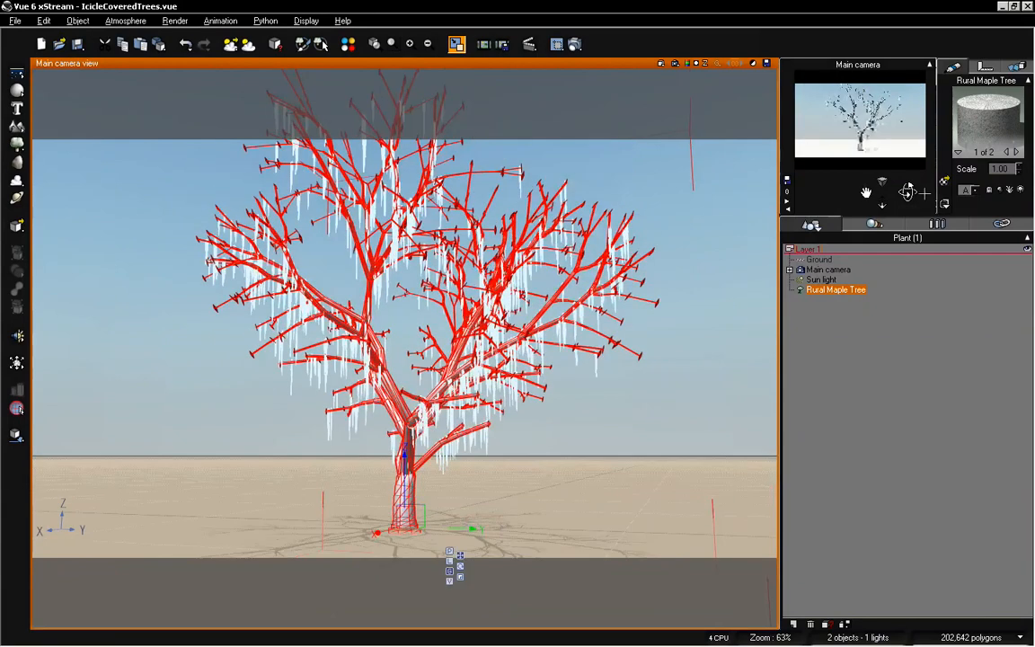
drag(924, 193, 817, 205)
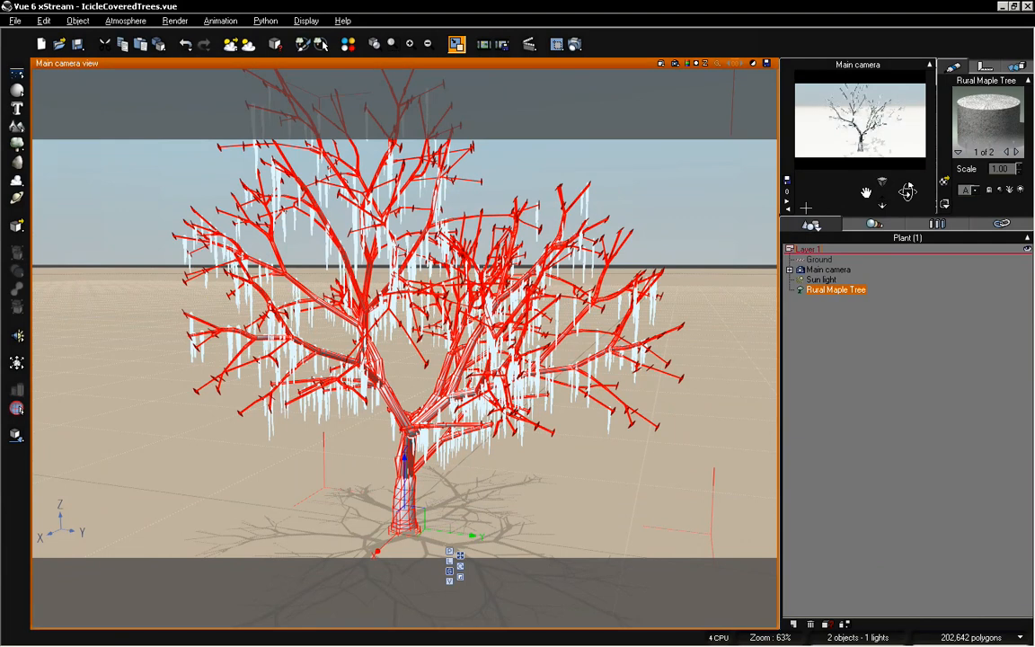
drag(794, 190, 795, 179)
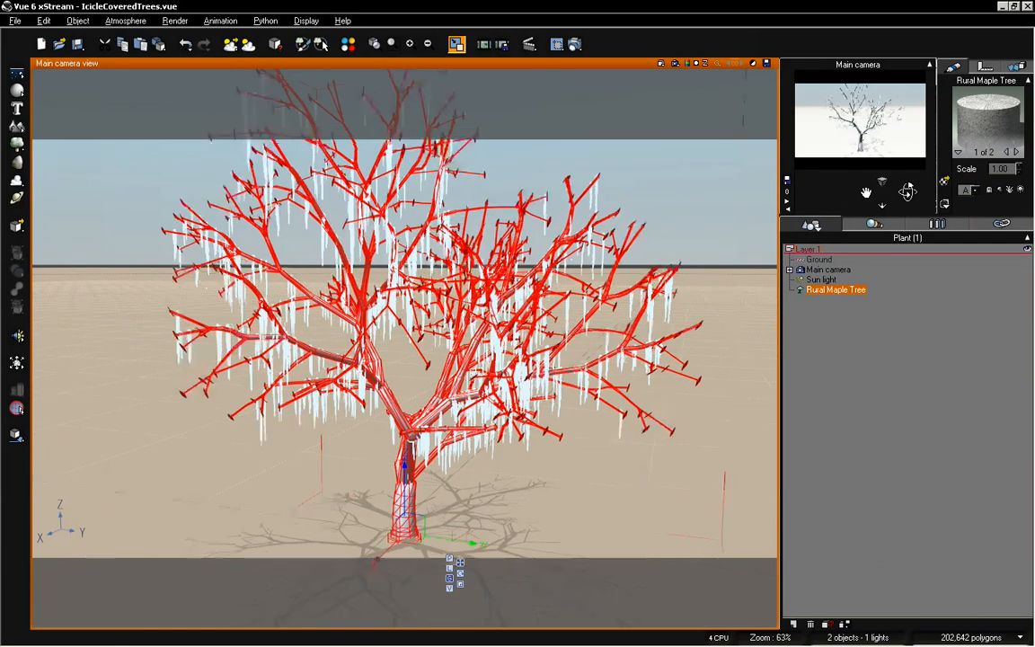
scroll(356, 391, up, 2)
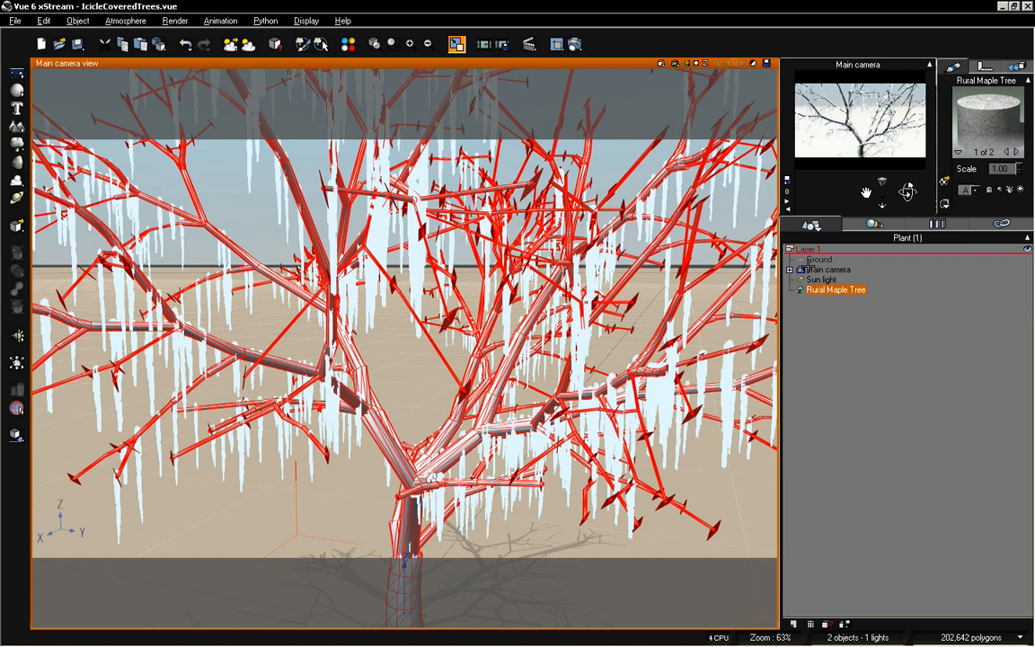
drag(882, 205, 908, 181)
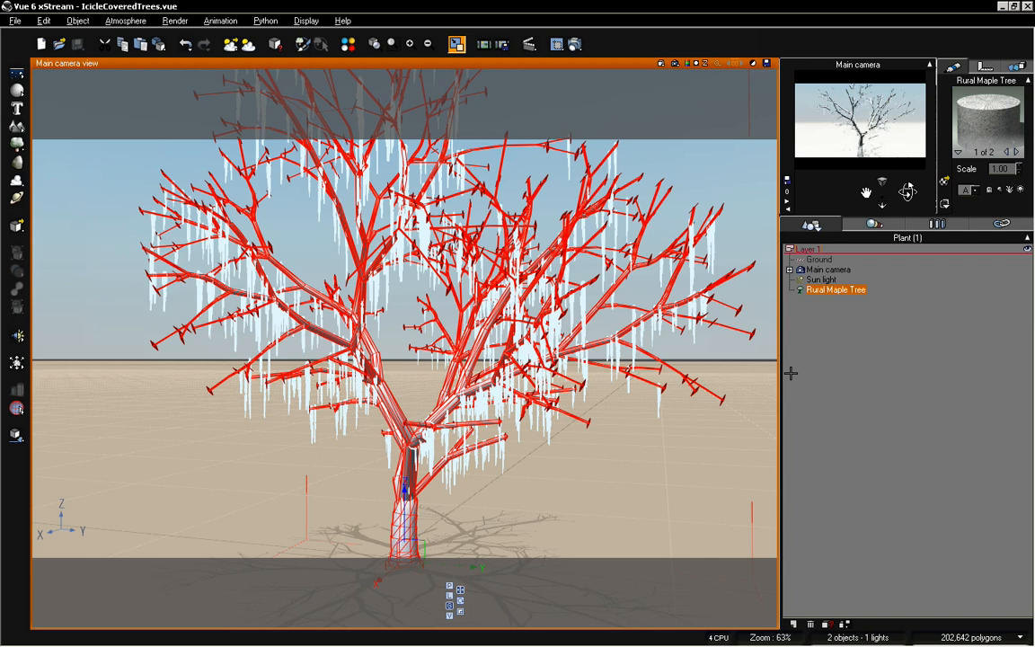
drag(883, 204, 882, 232)
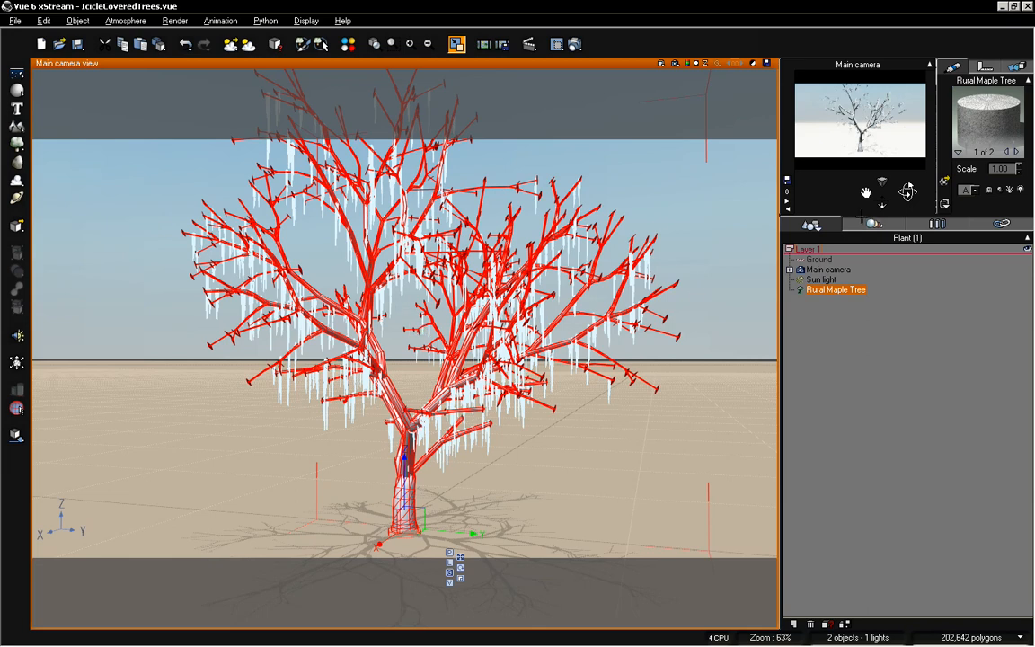
Increase the Rural Maple Tree's polygon resolution with the x2 option in the Plant Editor, inspect its preview, and accept the plant
double_click(488, 299)
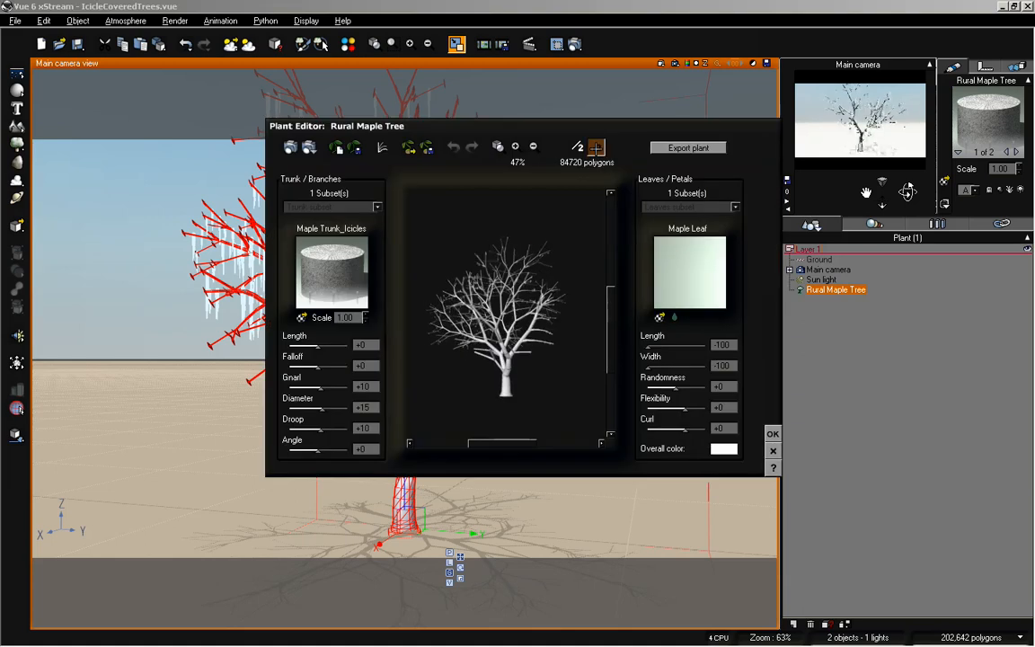
click(596, 147)
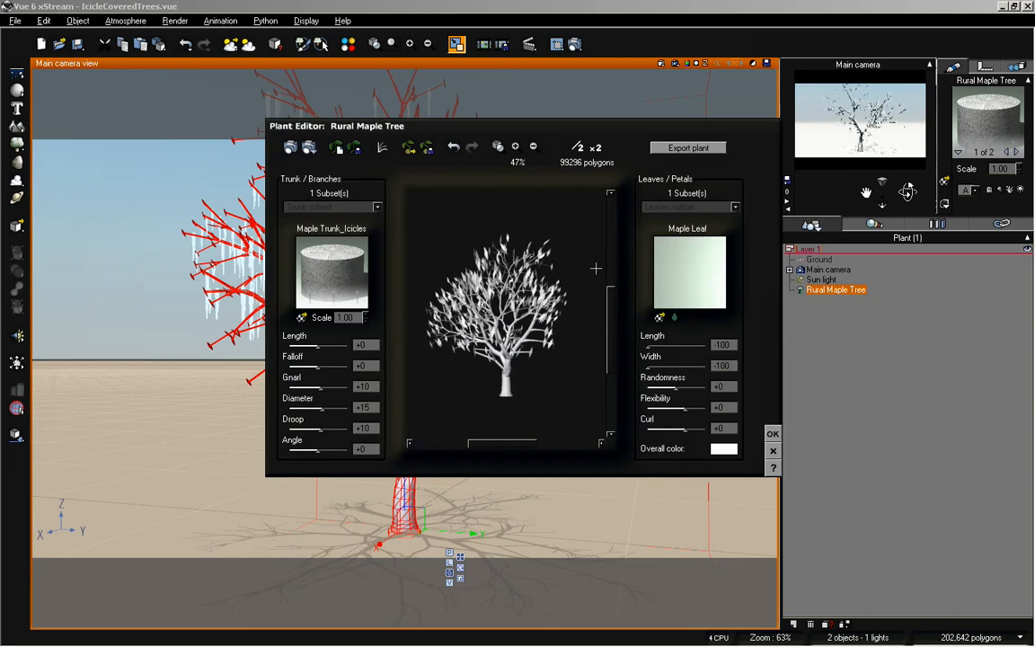
drag(513, 252, 549, 284)
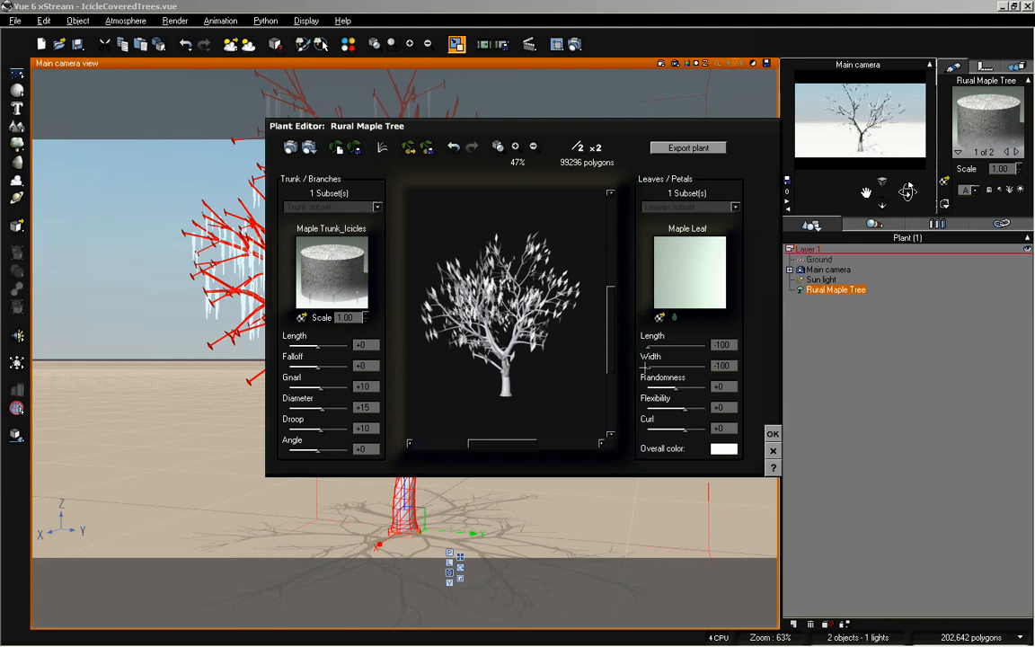
click(772, 434)
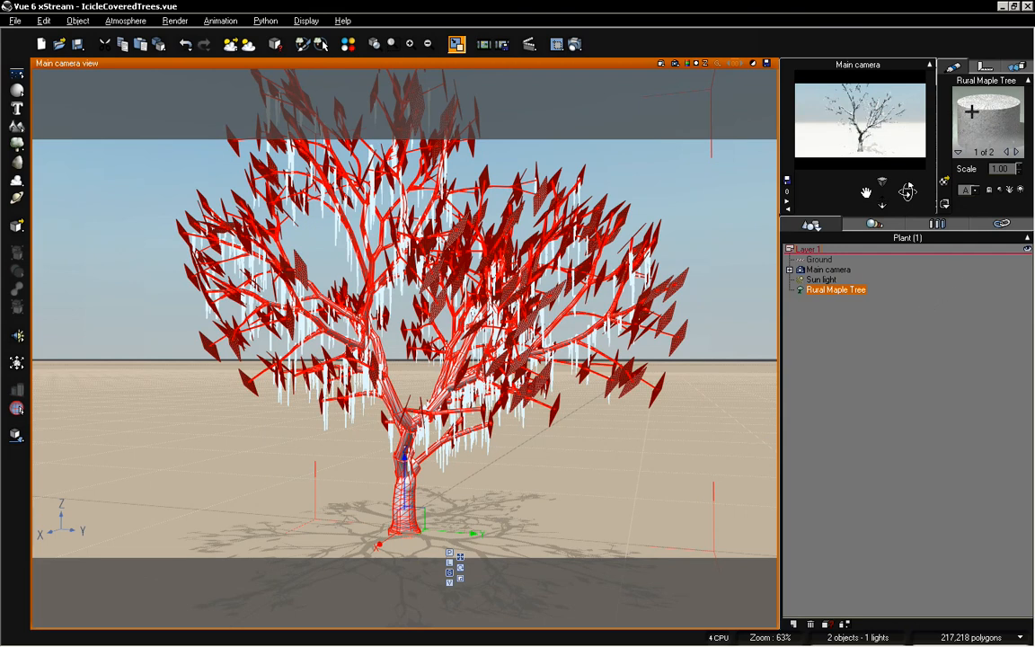
Repopulate the Maple Trunk_Icicles layer, lower its minimum slope to 0.23, populate it again, and accept the material
double_click(973, 112)
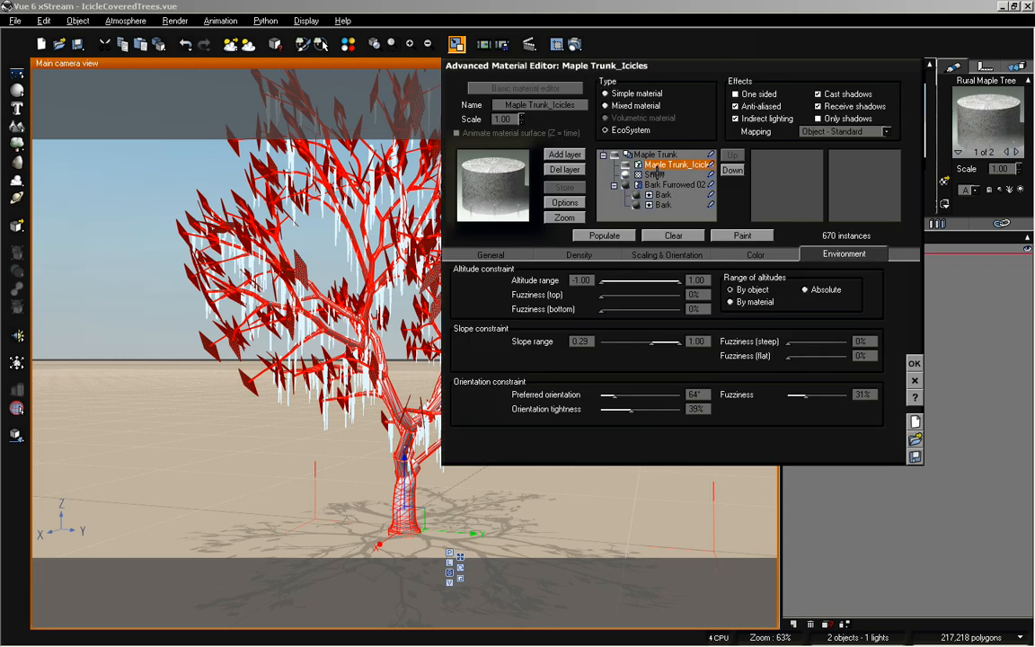
click(608, 235)
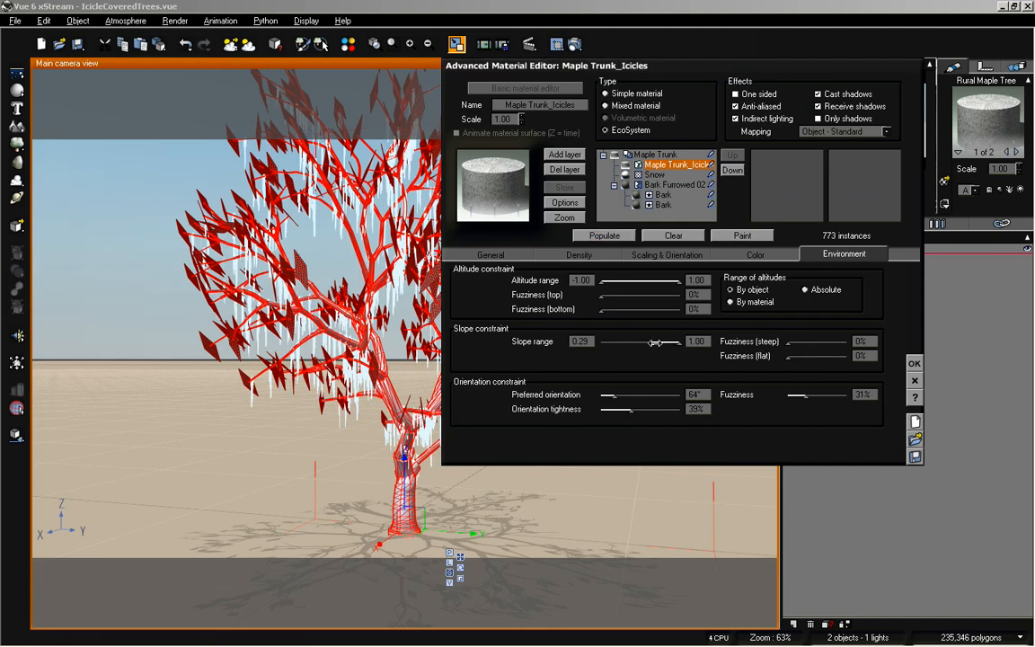
click(605, 235)
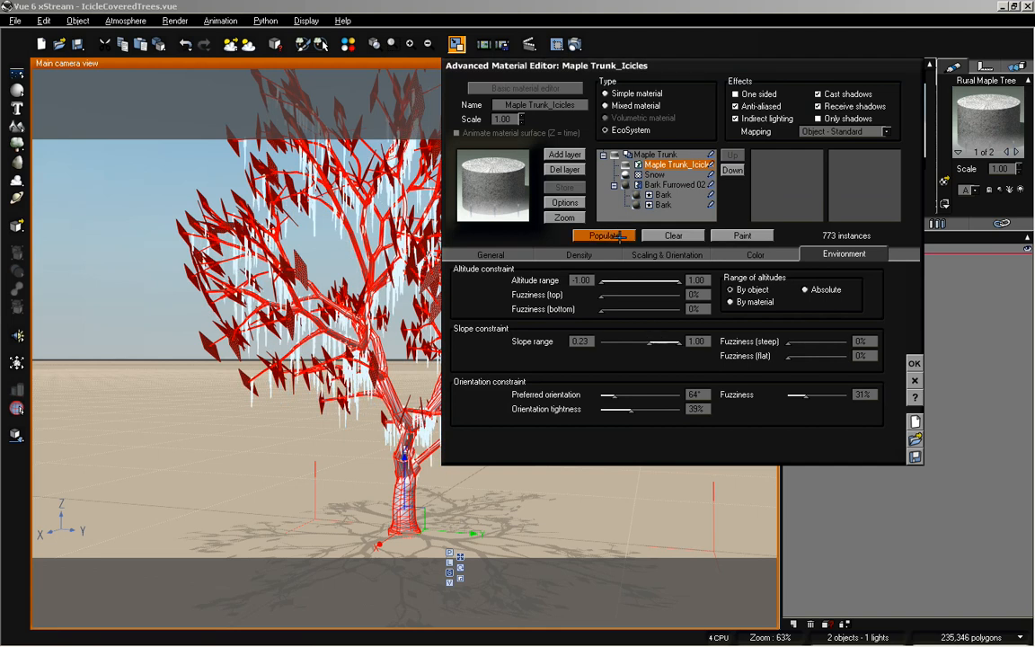
click(914, 363)
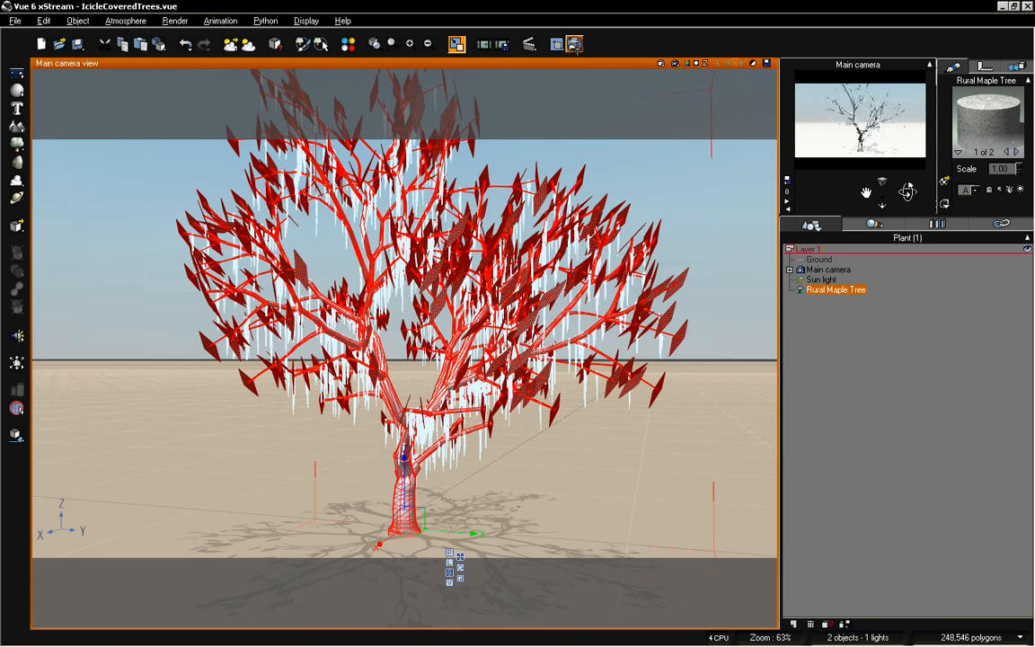
Render the main camera view to inspect the icicles and snow across the whole tree, and close the render
click(575, 44)
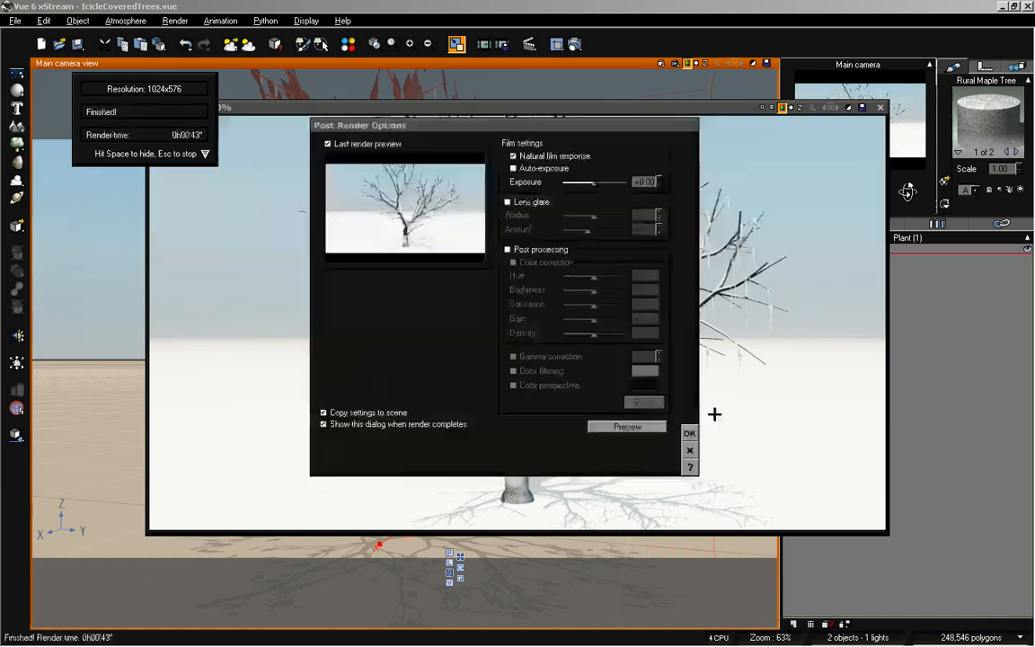
click(633, 425)
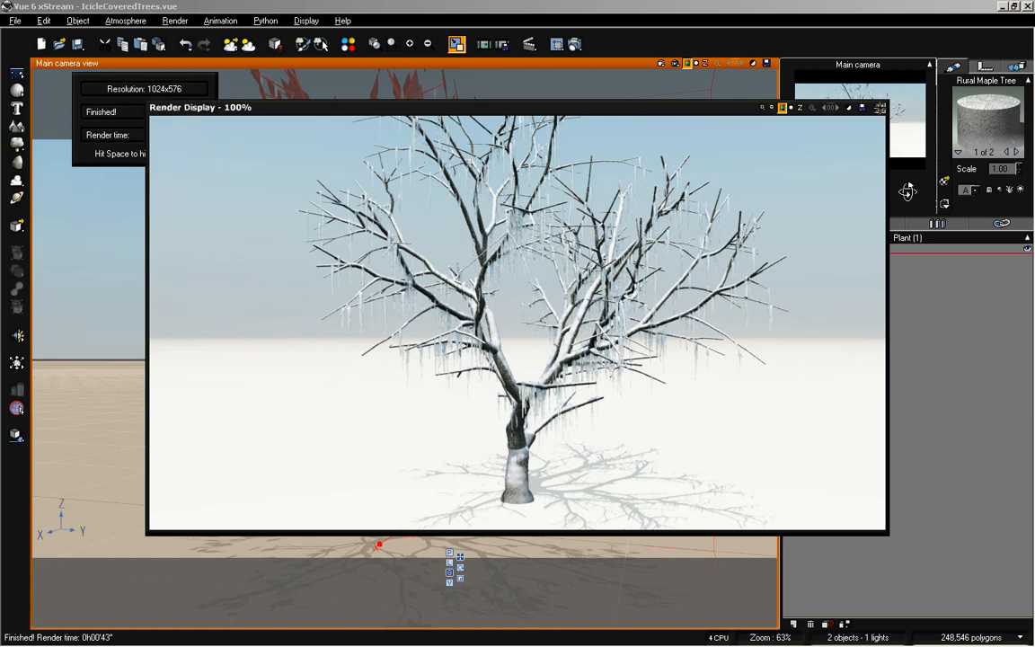
click(880, 107)
Give the Snow layer a 103° preferred orientation with 43% tightness and 3% fuzziness, lower its minimum slope to -0.48, and accept
double_click(993, 127)
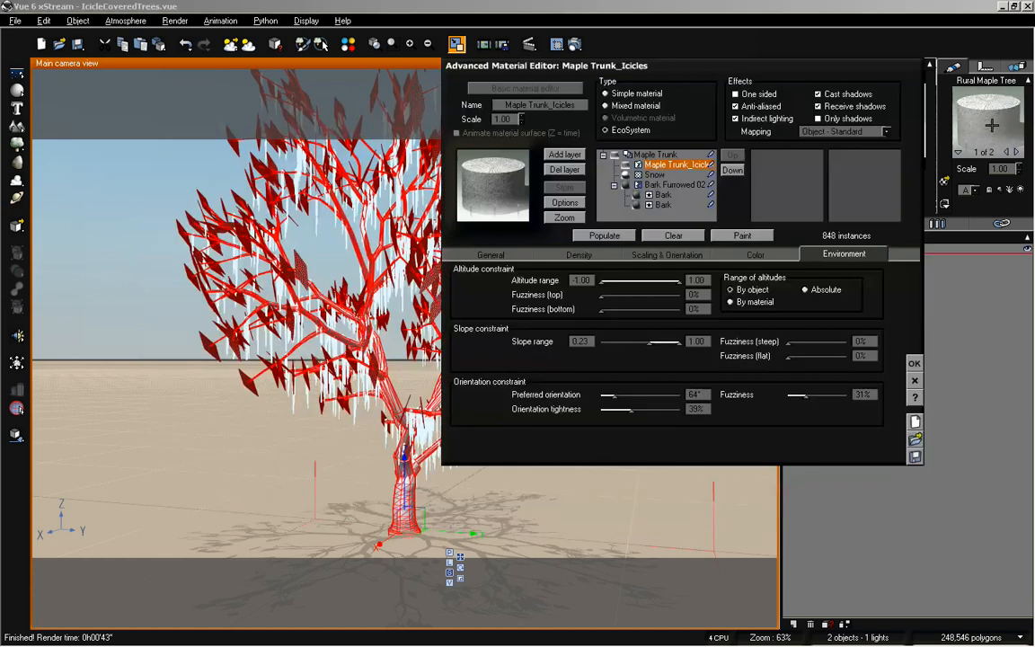
click(654, 175)
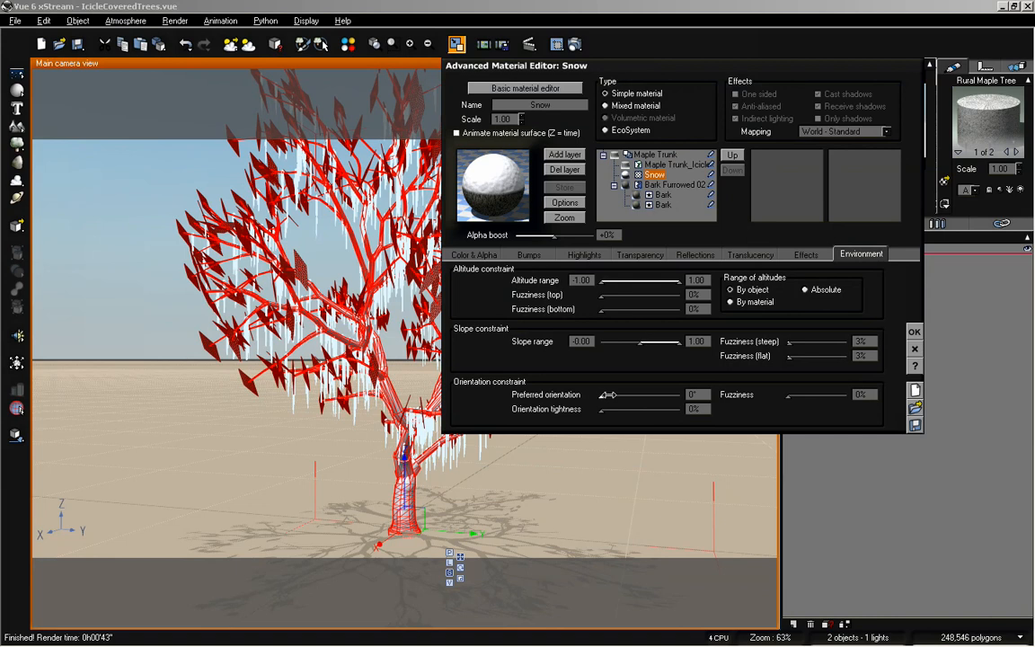
mouse_move(604, 394)
mouse_down()
mouse_move(642, 413)
mouse_move(624, 395)
mouse_up()
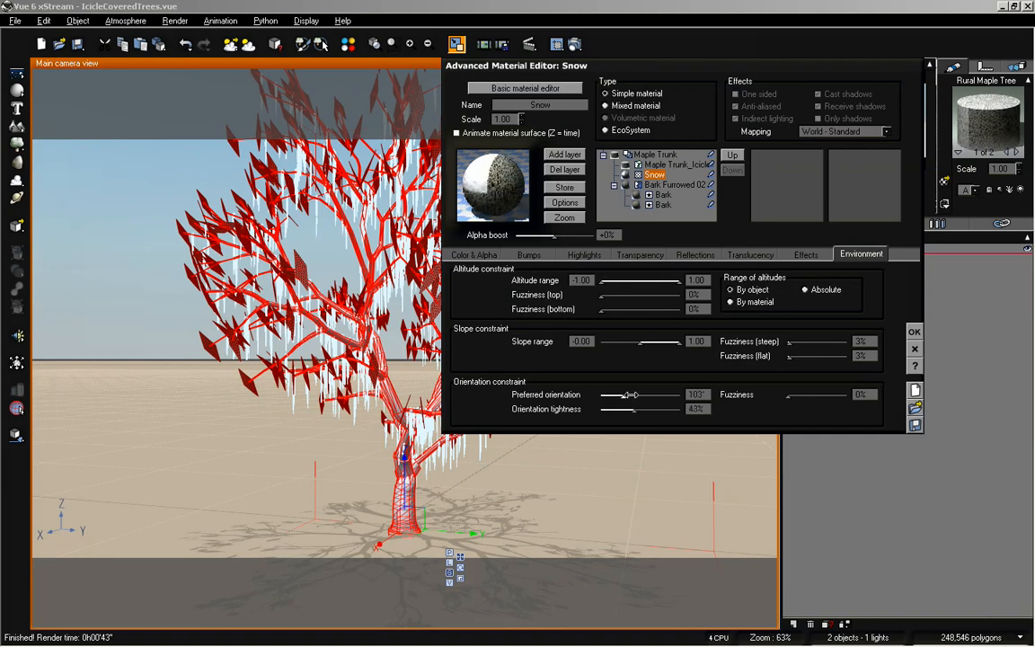
click(860, 394)
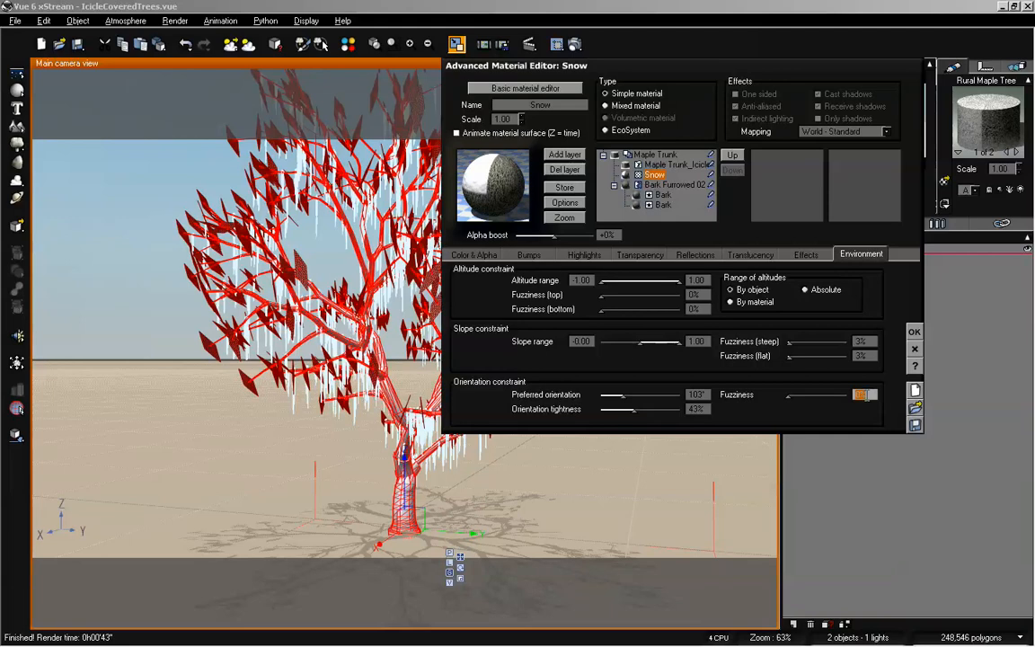
text(3)
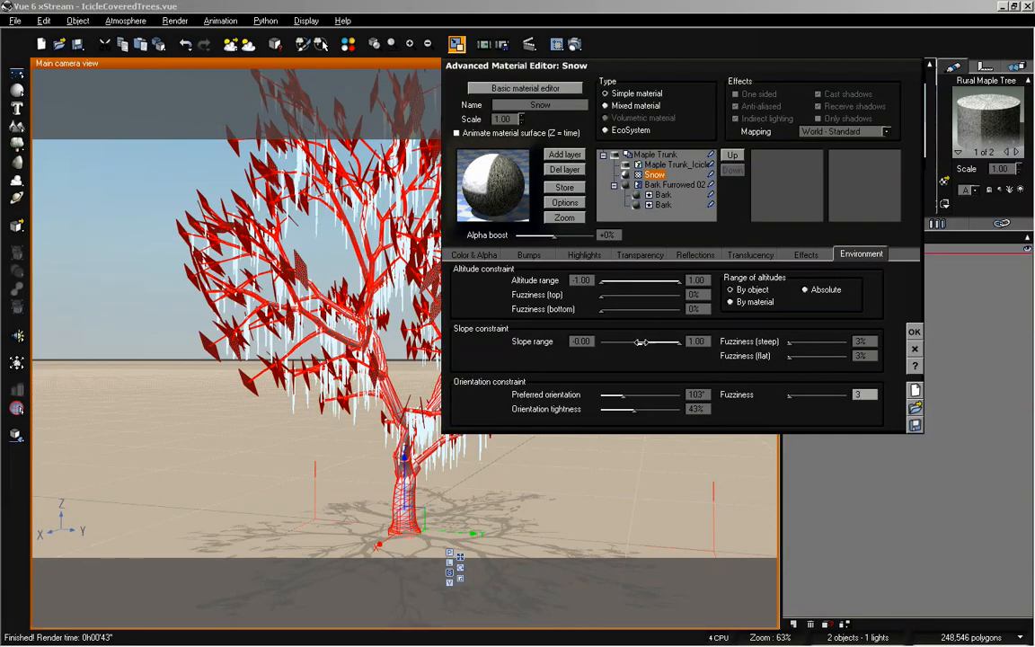
drag(641, 341, 623, 342)
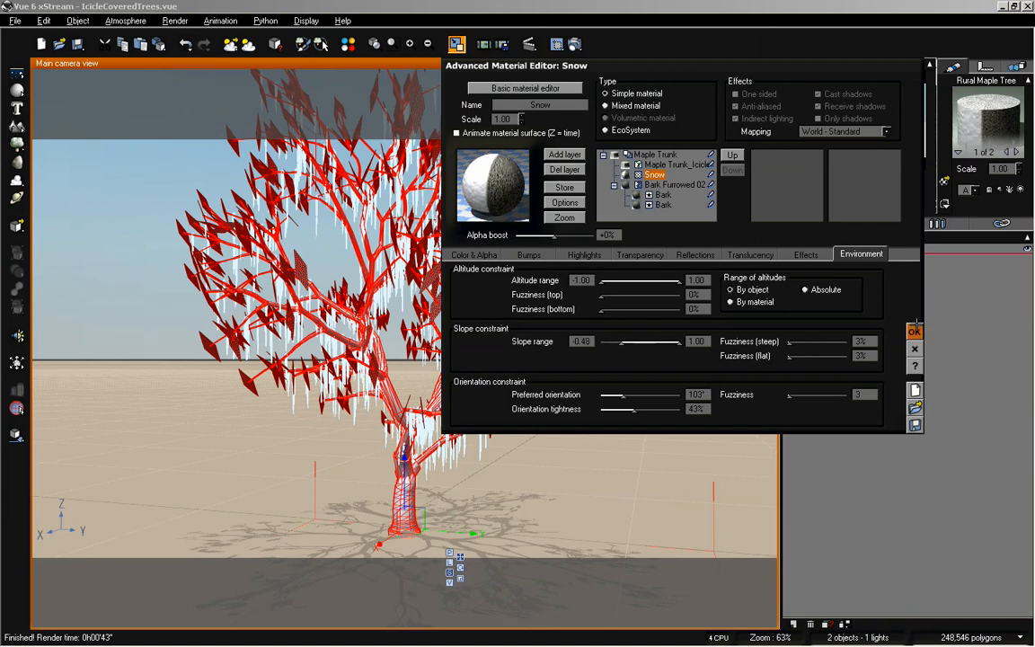
click(915, 330)
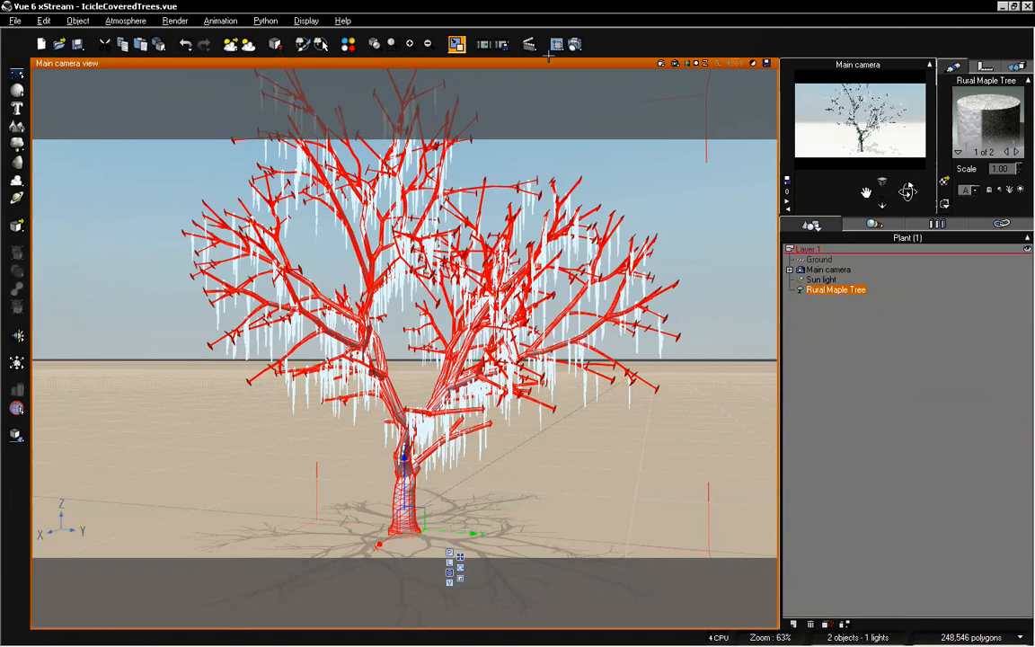
Render the tree again to check the orientation-constrained snow, and close the render
click(574, 44)
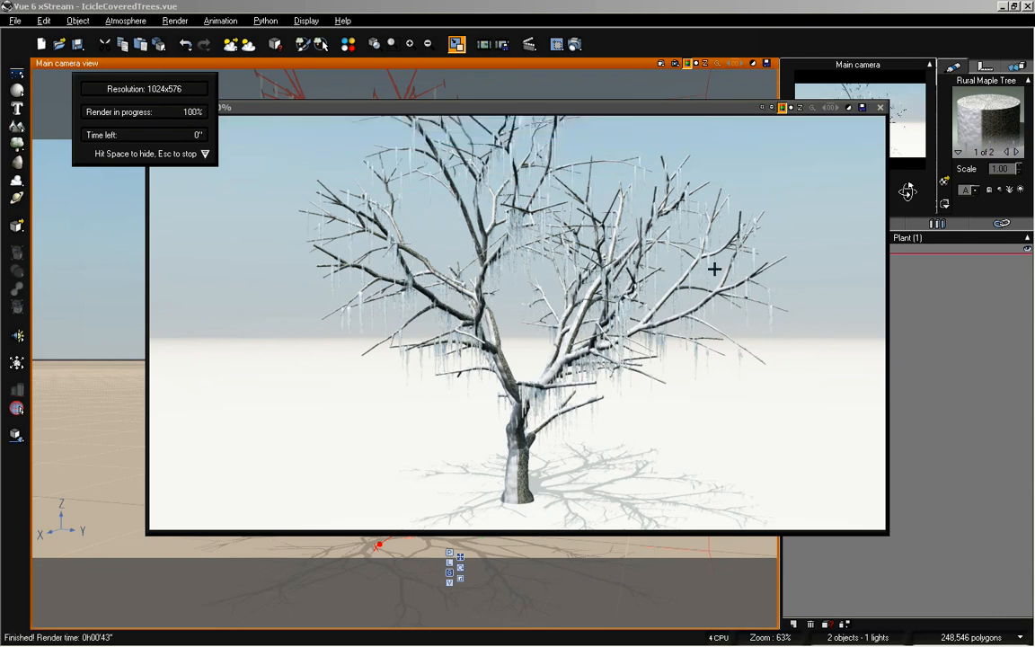
click(627, 422)
click(879, 108)
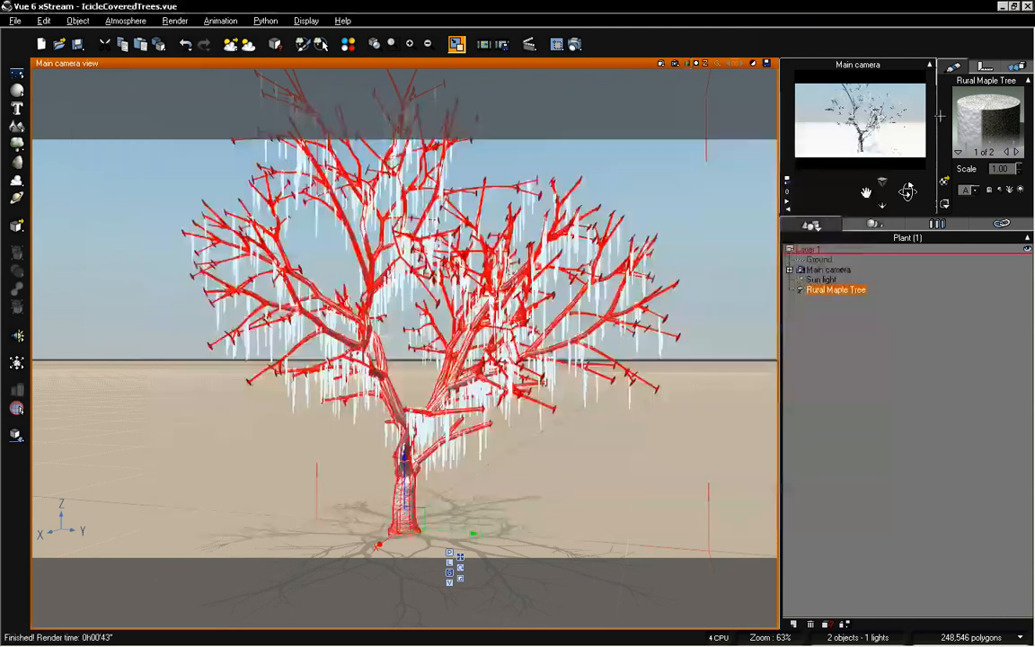
Reset the Snow layer's preferred orientation to 0° and tightness to 0%, set its lower slope limit to -0.02, accept, and save the scene
double_click(972, 108)
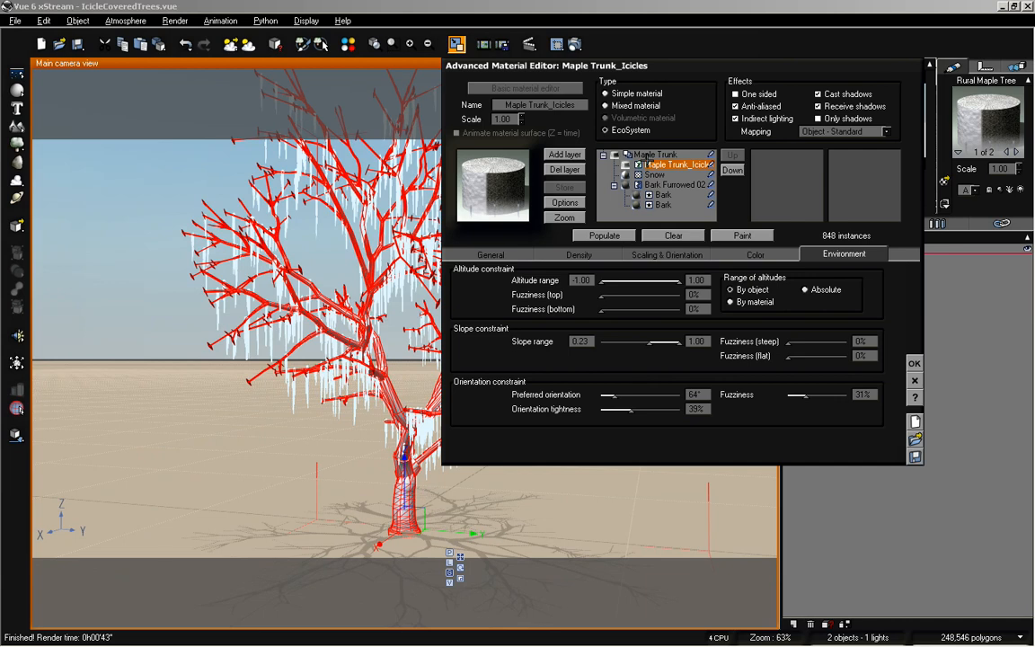
click(654, 175)
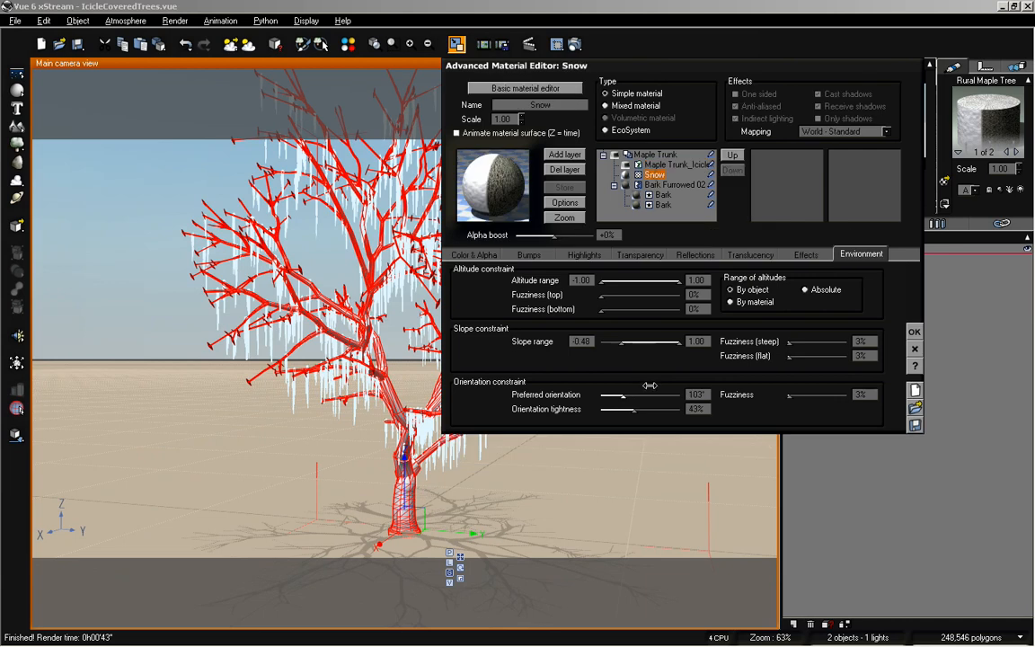
drag(639, 390, 600, 410)
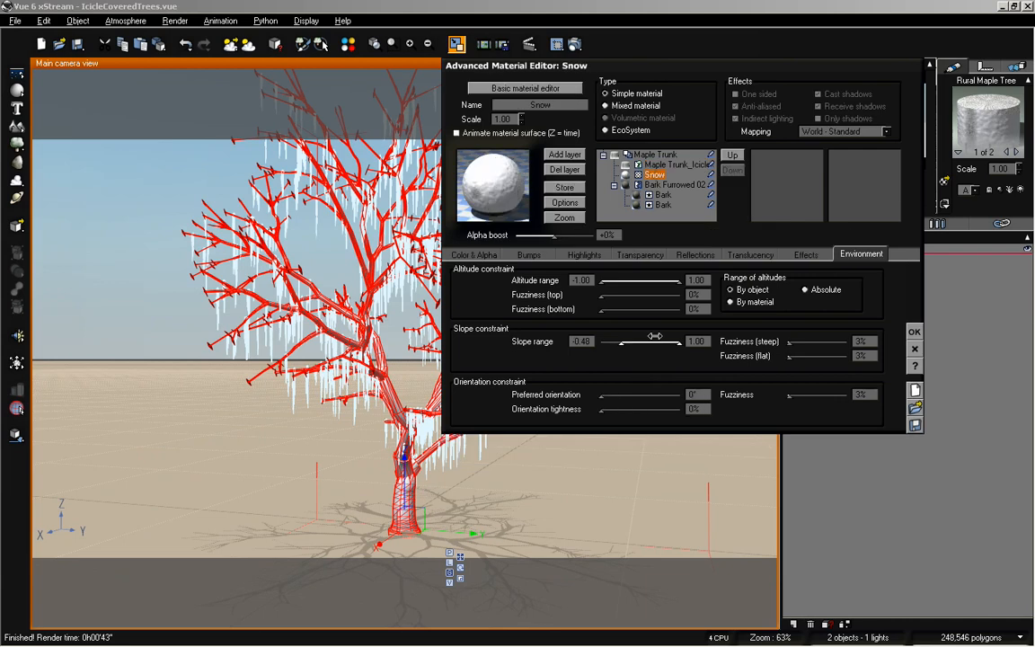
drag(659, 347, 644, 344)
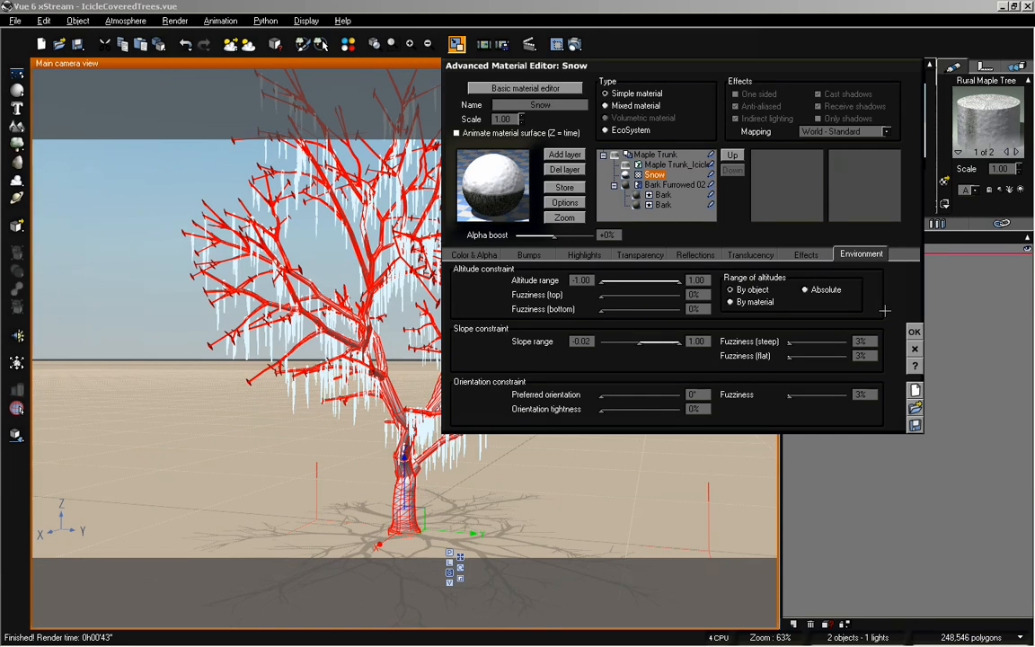
click(914, 330)
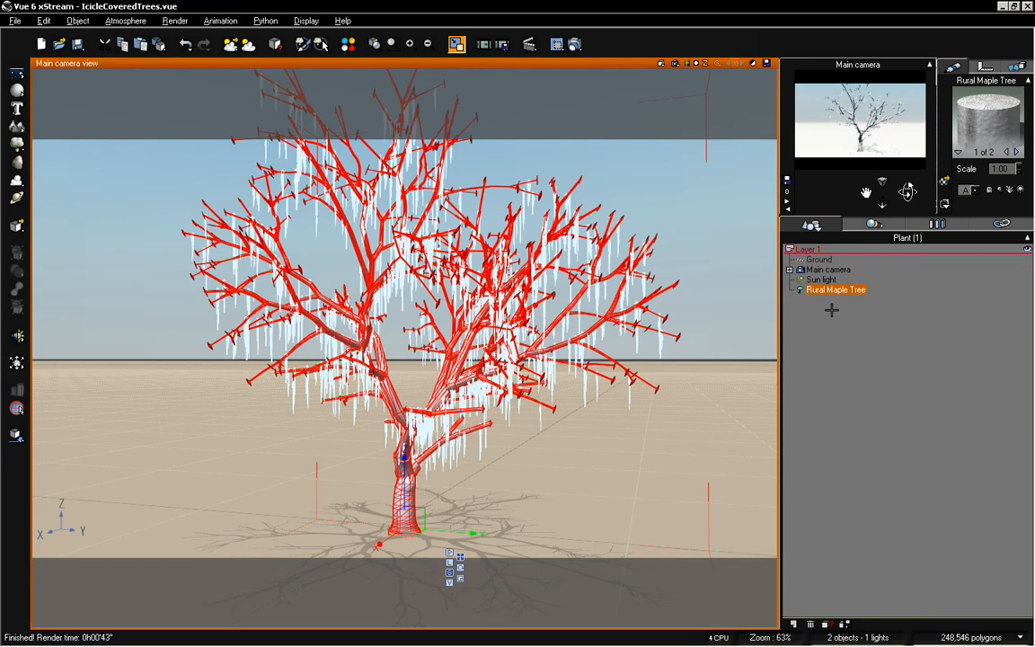
key(ctrl+s)
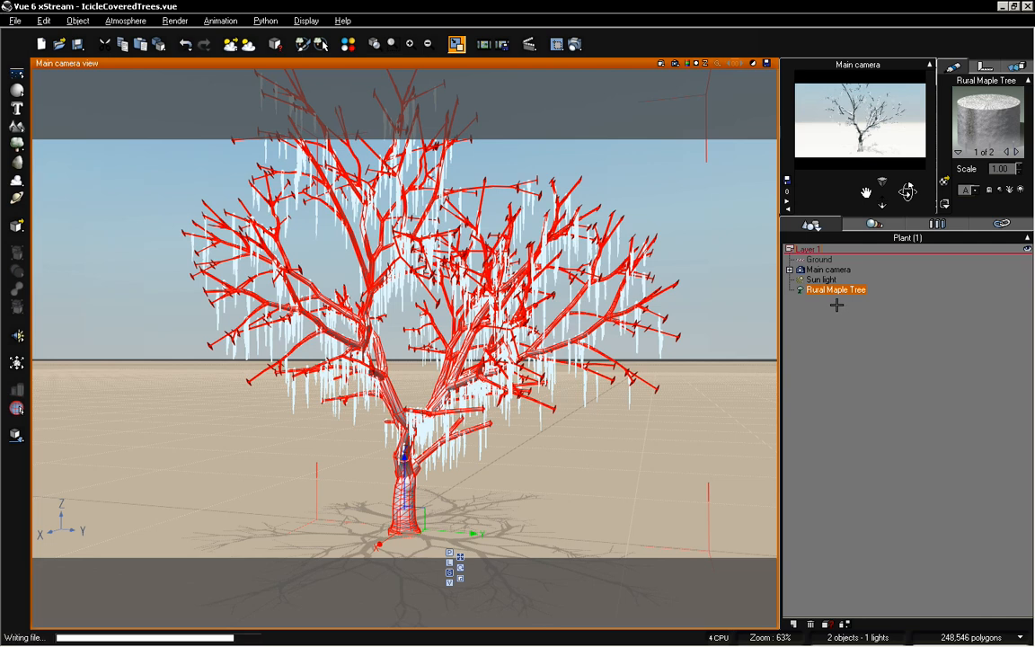
Reframe the camera to leave open space beside the maple tree, add a sphere, and move it along Y into that space
drag(907, 191, 909, 191)
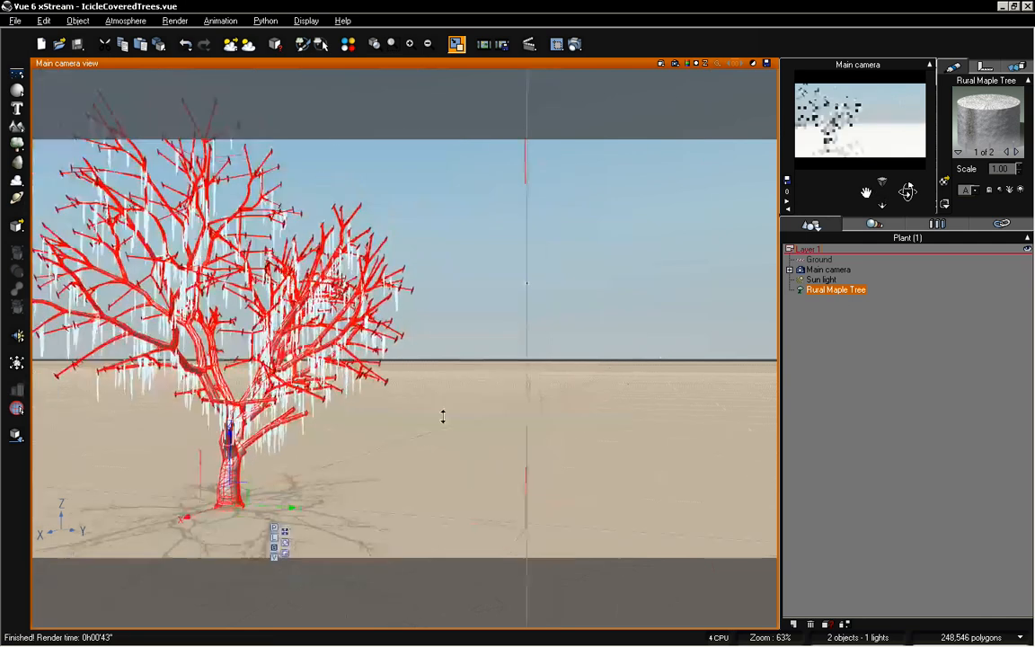
click(890, 334)
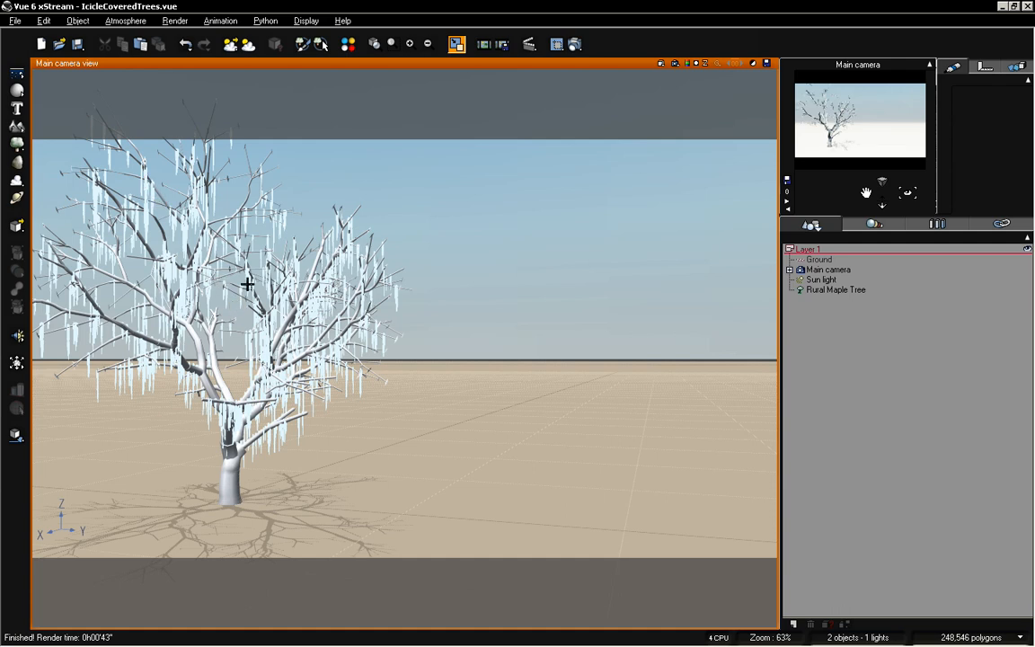
click(17, 90)
drag(16, 90, 31, 97)
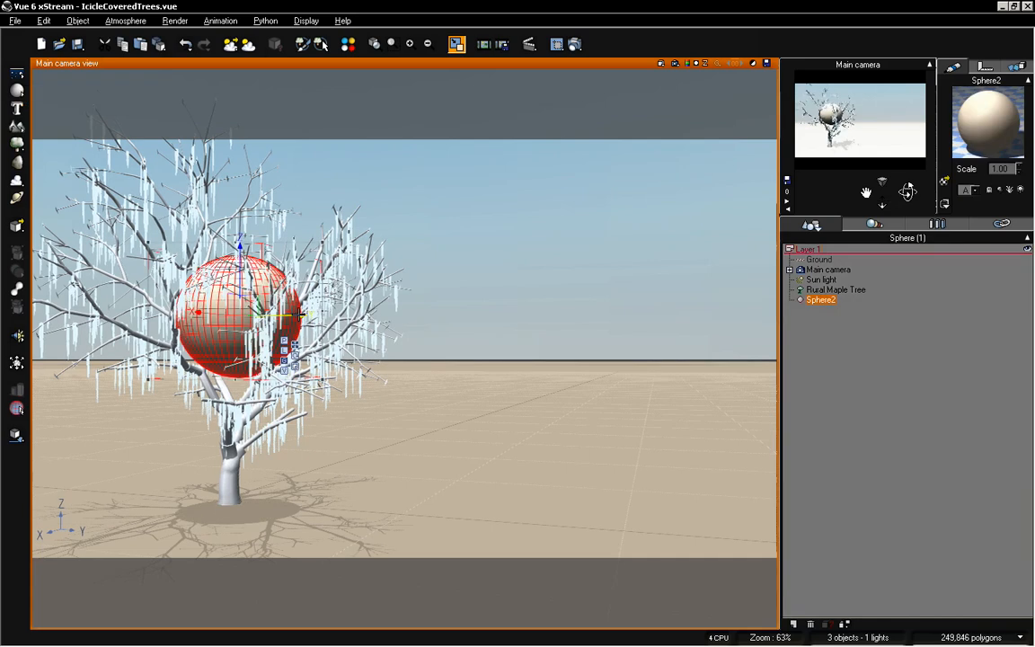
drag(300, 316, 594, 357)
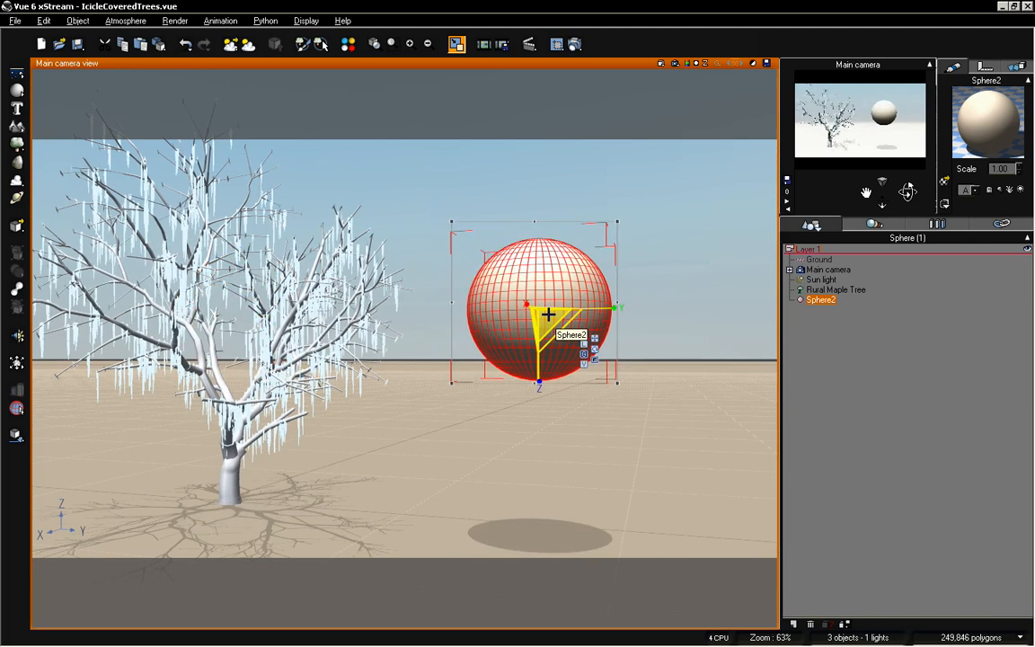
Flatten the sphere vertically, narrow it along the X axis, and scale it down uniformly into a small ellipsoid
drag(549, 317, 412, 428)
drag(548, 316, 539, 350)
drag(908, 192, 858, 243)
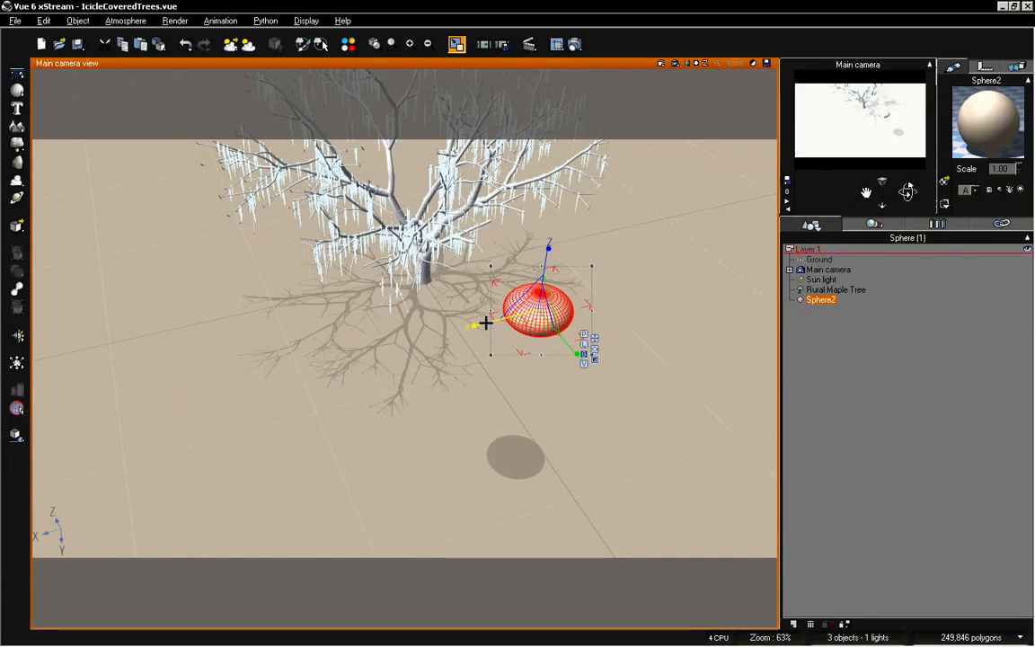
drag(486, 323, 504, 319)
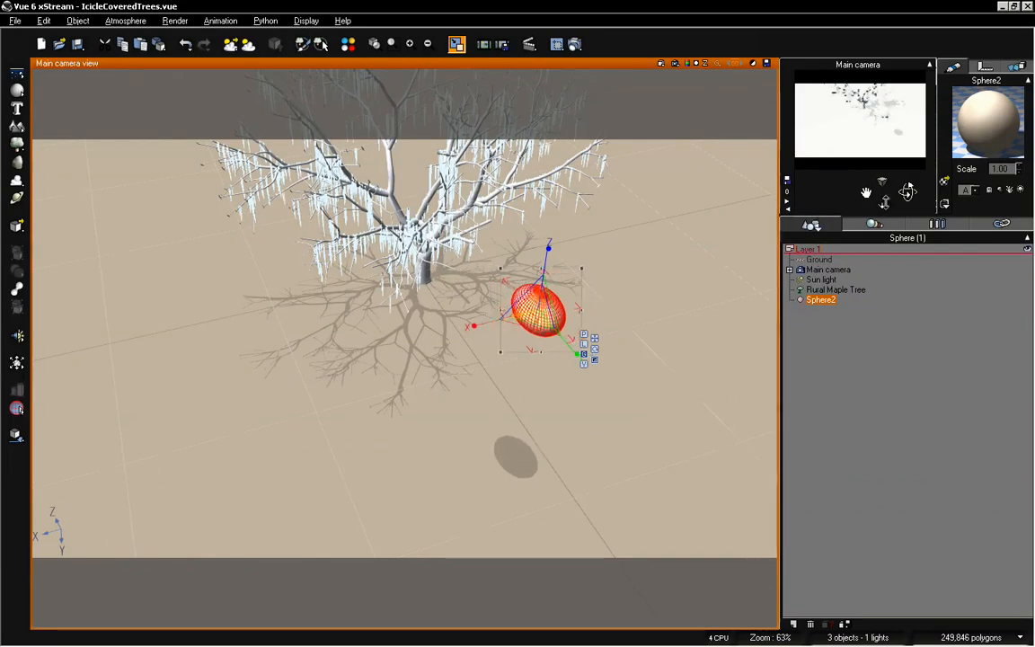
drag(883, 193, 911, 183)
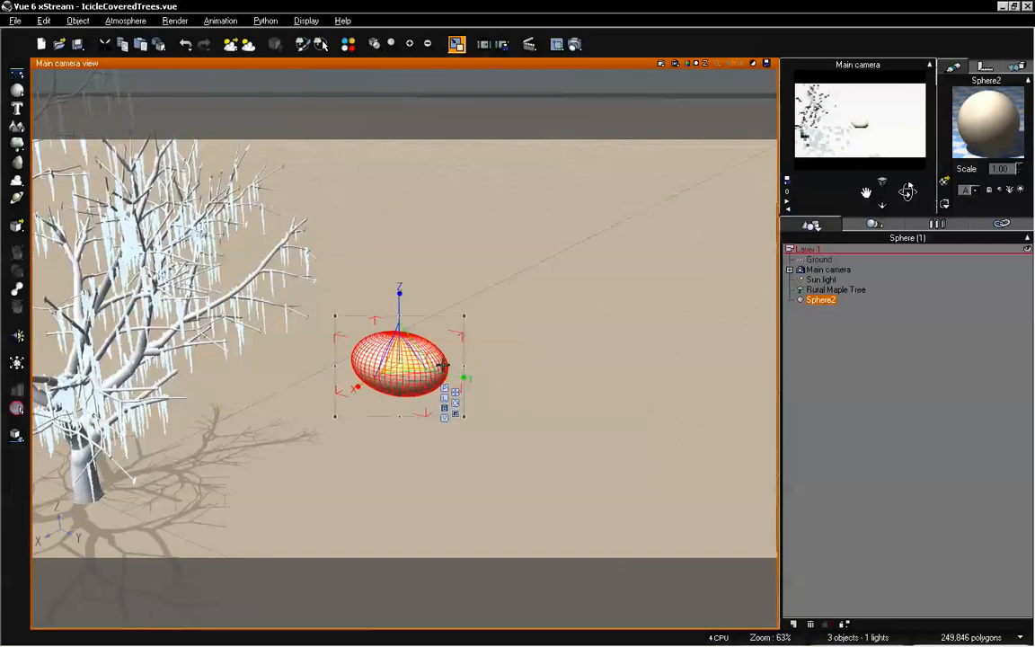
drag(886, 205, 886, 206)
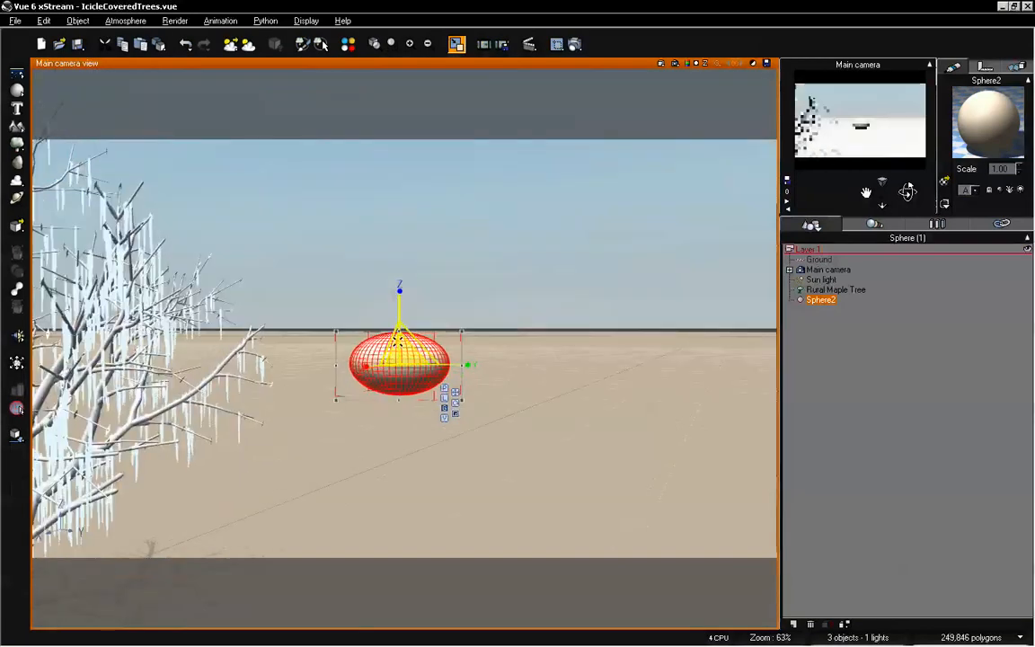
drag(346, 404, 214, 535)
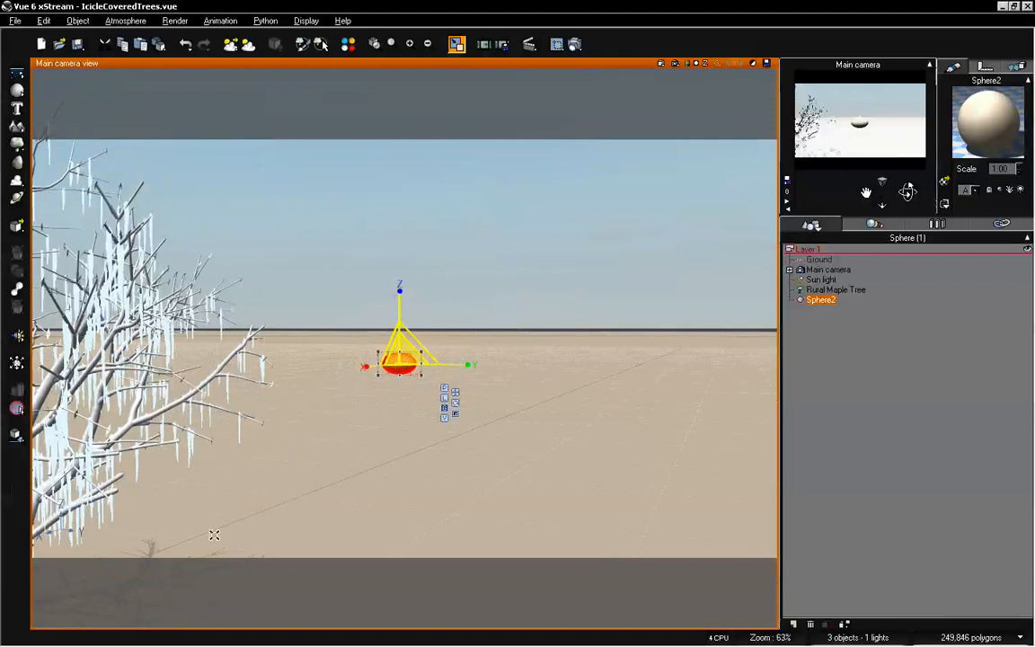
Bring the camera closer to the flattened sphere from a raised angle and shrink the sphere slightly
drag(866, 197, 933, 102)
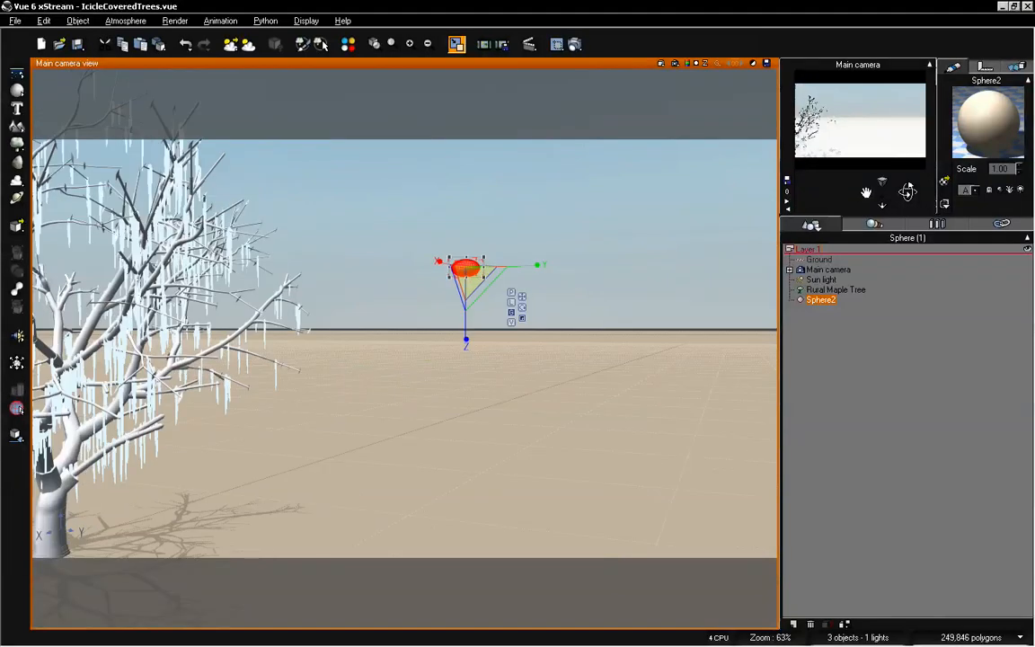
drag(883, 183, 860, 249)
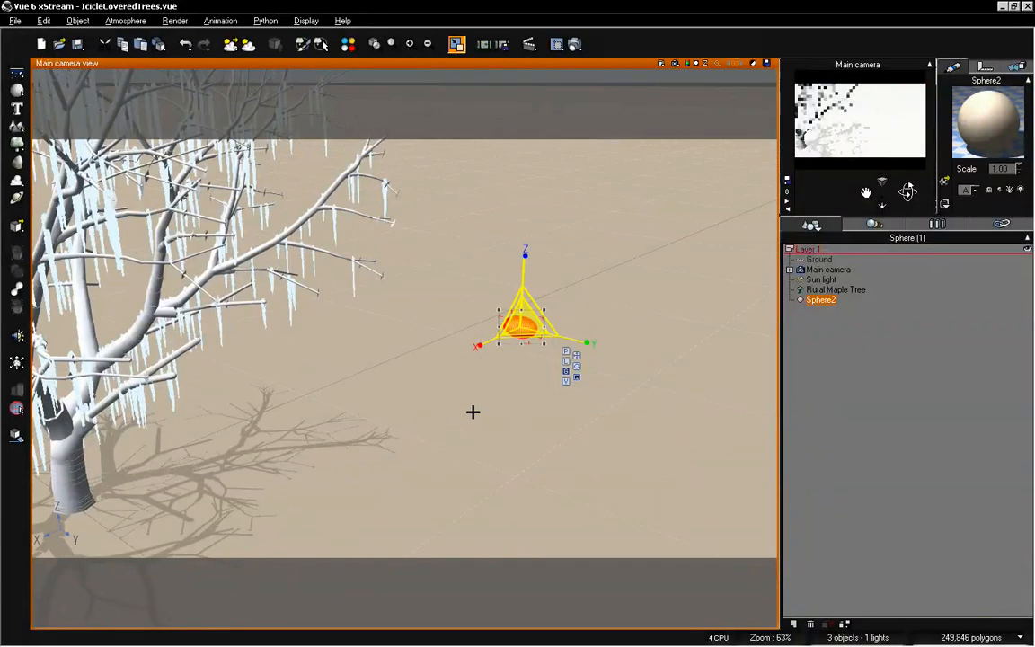
mouse_move(879, 200)
mouse_down()
mouse_move(879, 176)
mouse_move(867, 192)
mouse_up()
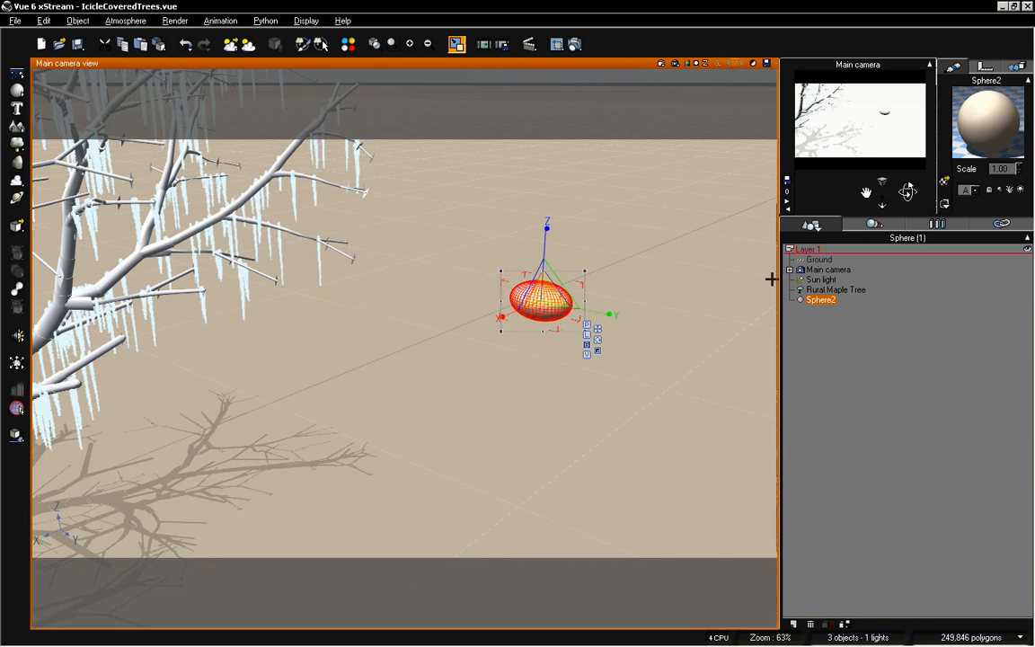
middle_drag(683, 216, 663, 155)
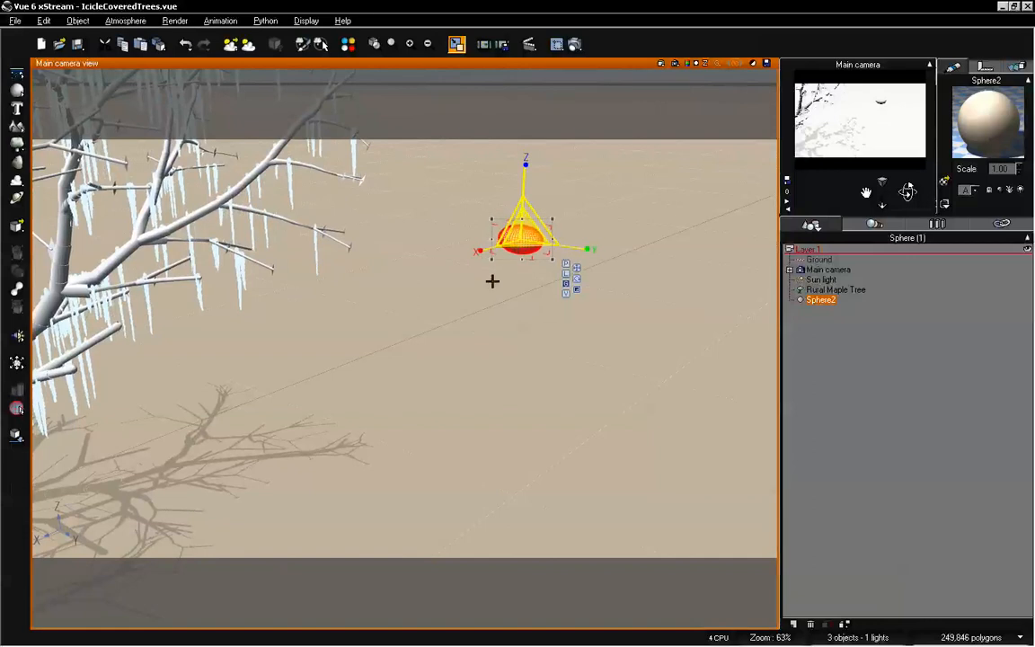
drag(865, 191, 882, 193)
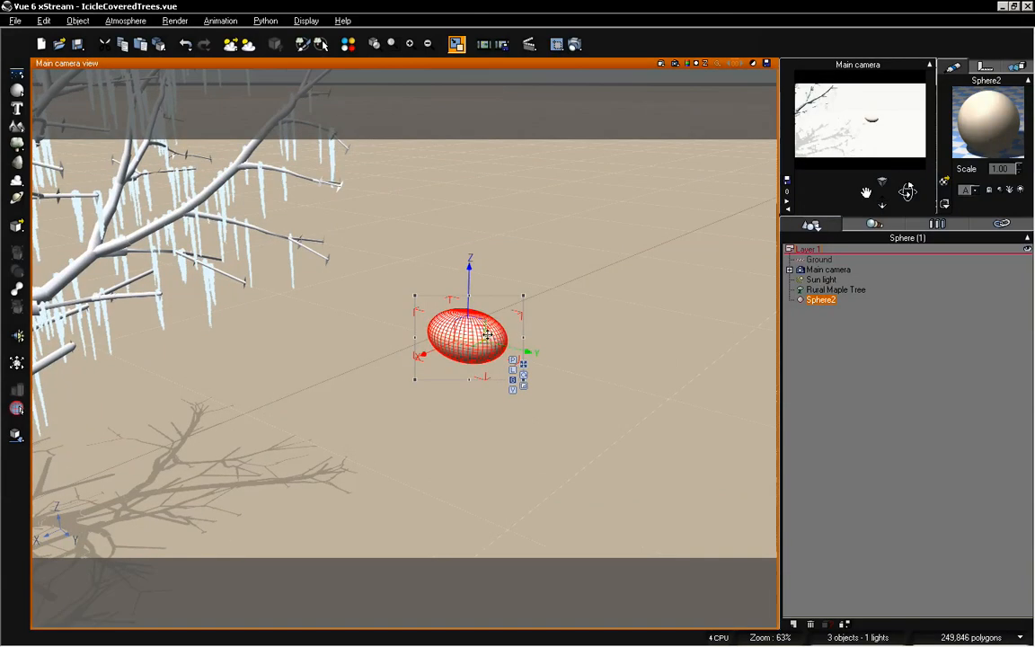
Duplicate the flattened sphere beside the original along Y, making the copy slightly flatter and lower
key(alt+d)
drag(510, 348, 557, 369)
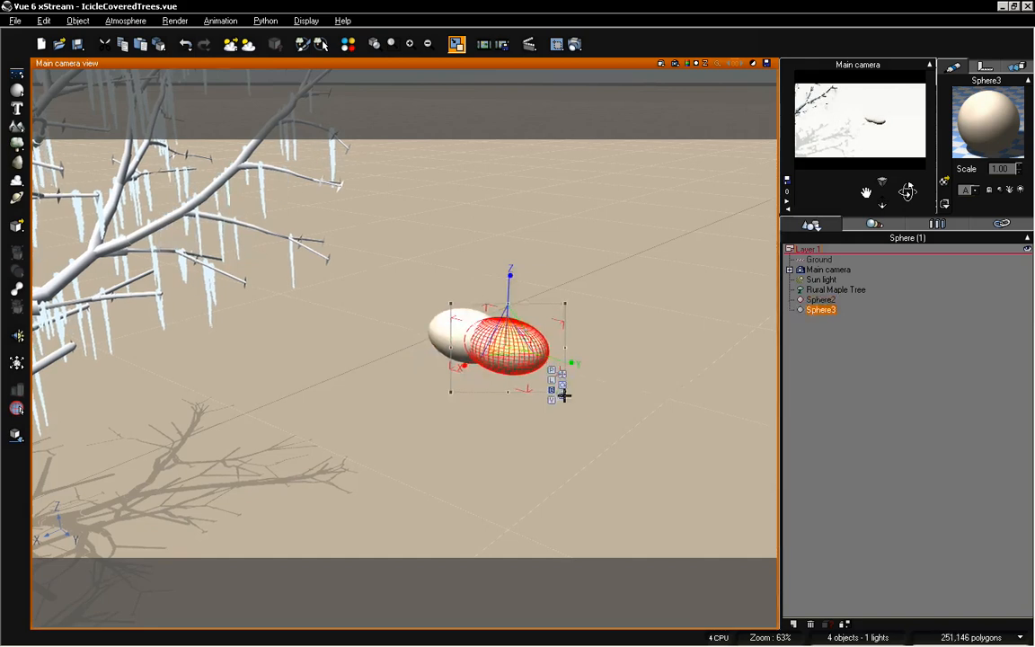
drag(509, 285, 509, 297)
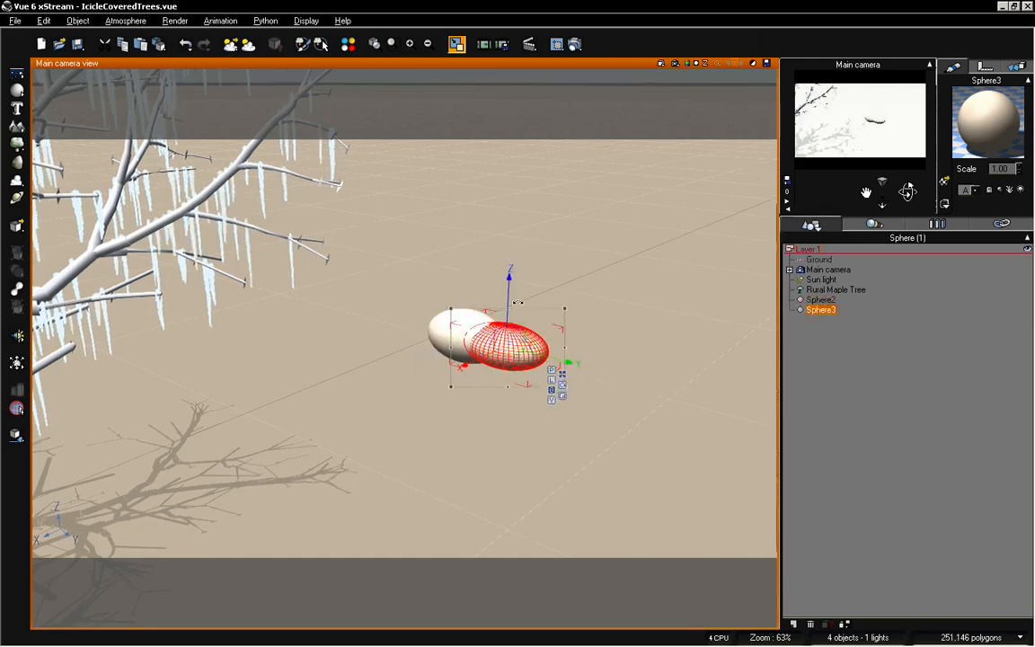
drag(510, 292, 511, 298)
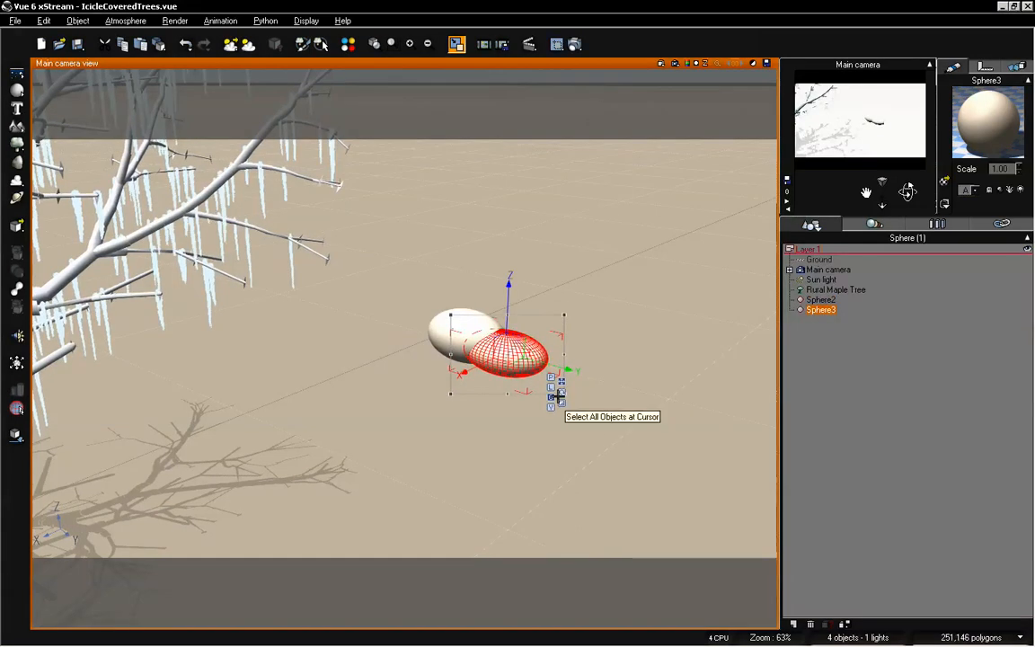
Duplicate the lower ellipsoid and place the copy against the other two by shifting it along Y and X and raising it slightly
click(557, 397)
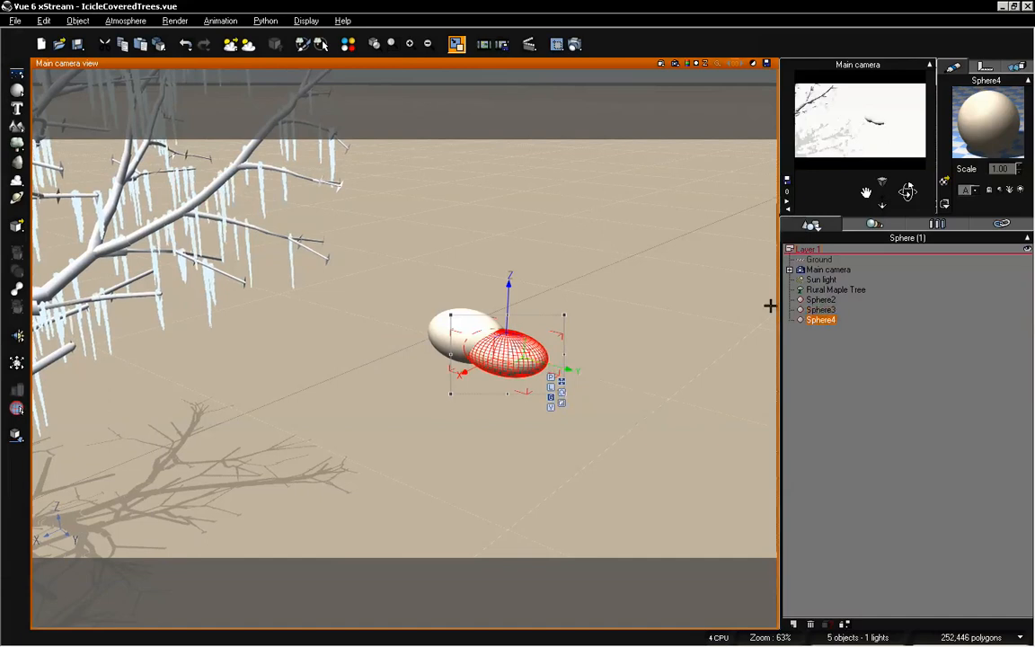
drag(904, 190, 886, 197)
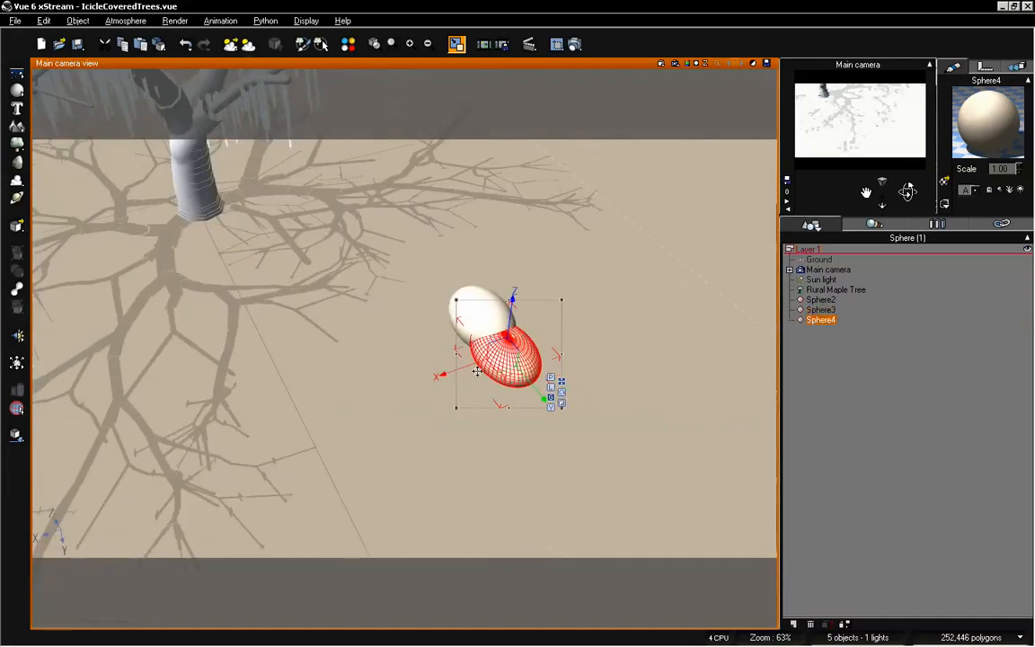
drag(536, 385, 527, 363)
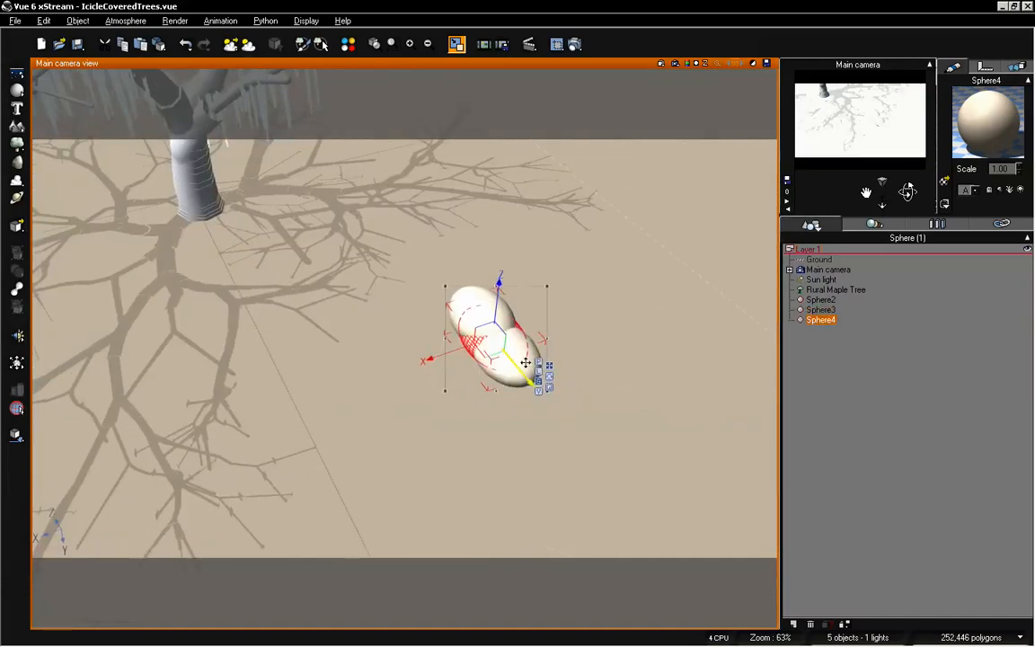
drag(442, 357, 464, 349)
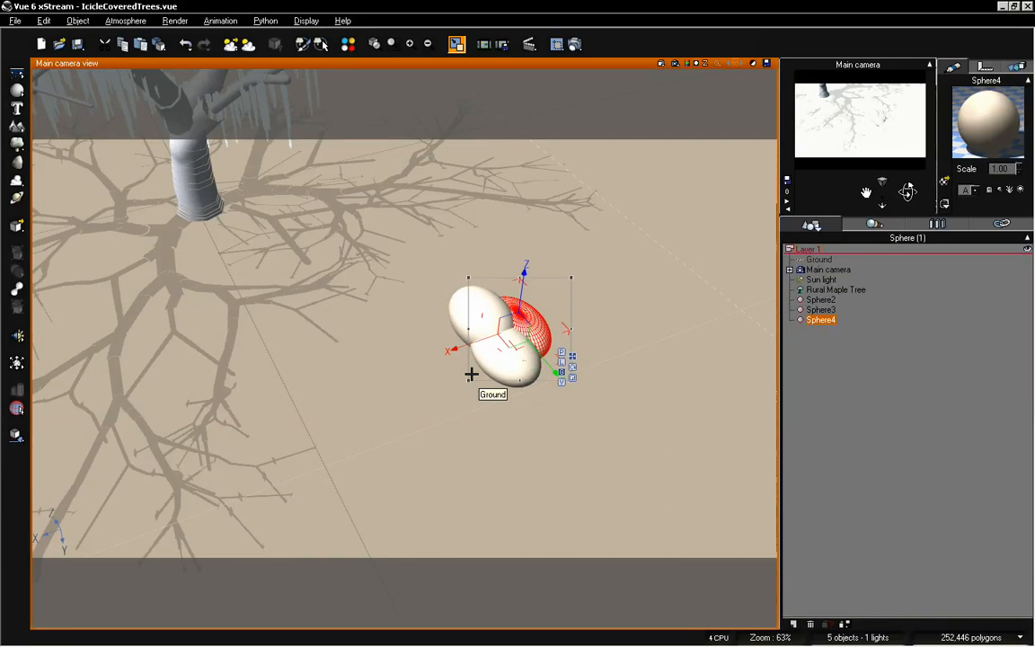
drag(911, 188, 908, 192)
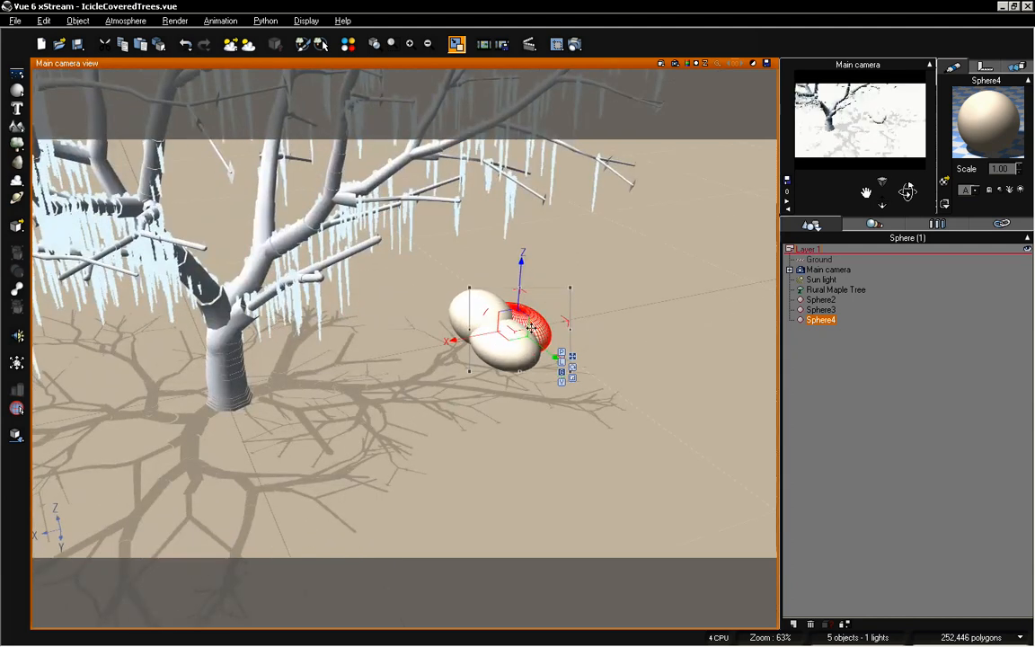
drag(520, 273, 522, 258)
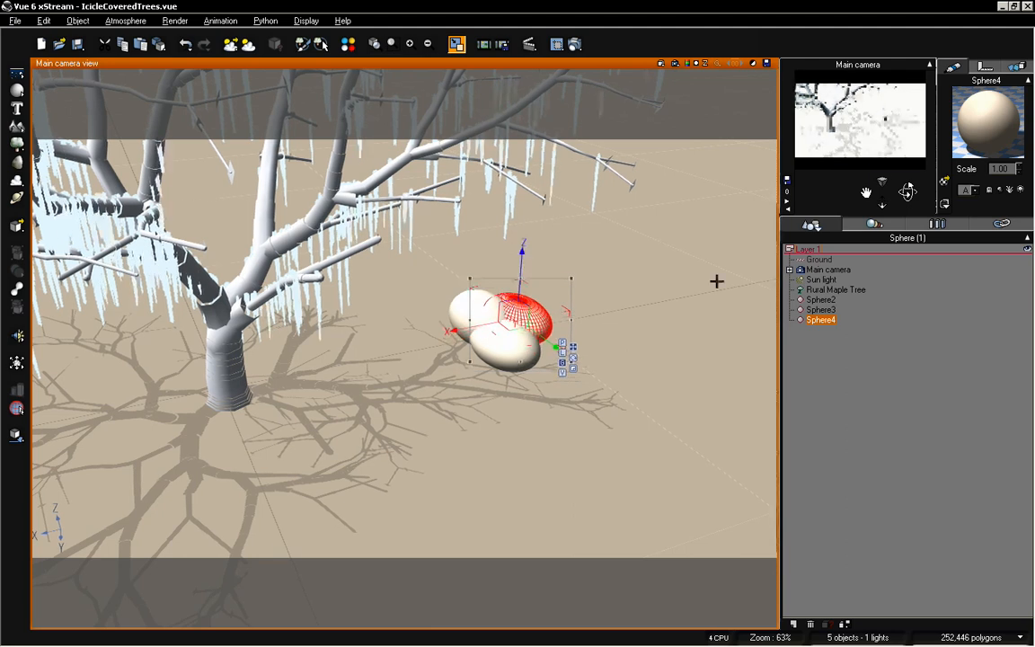
Add two more ellipsoid copies to the cluster, one offset along Y from the third sphere and one tucked behind the first
drag(909, 194, 908, 191)
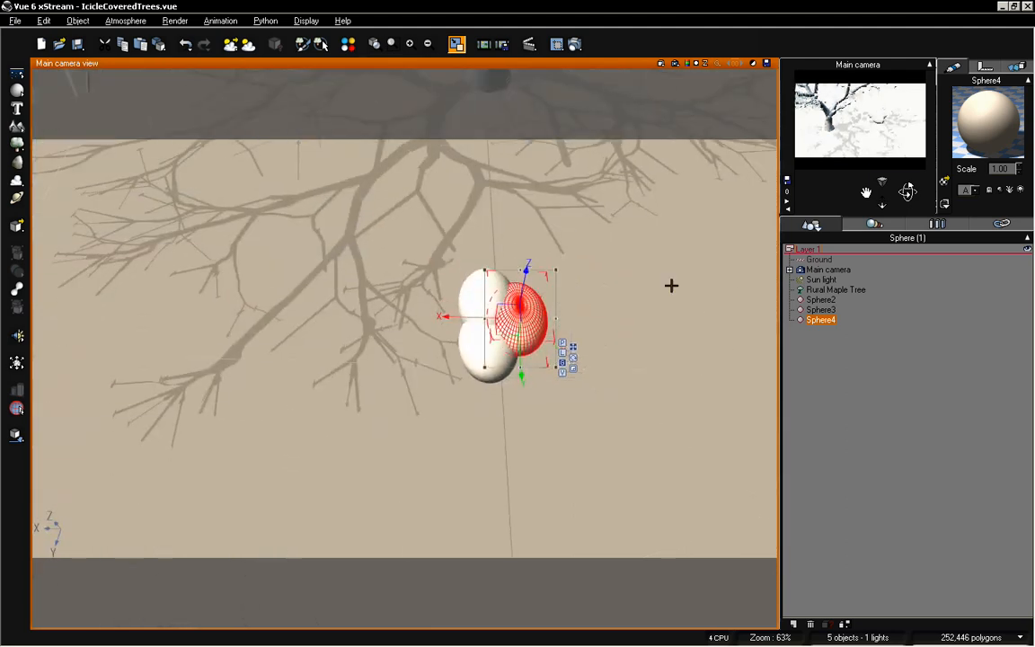
key(ctrl+d)
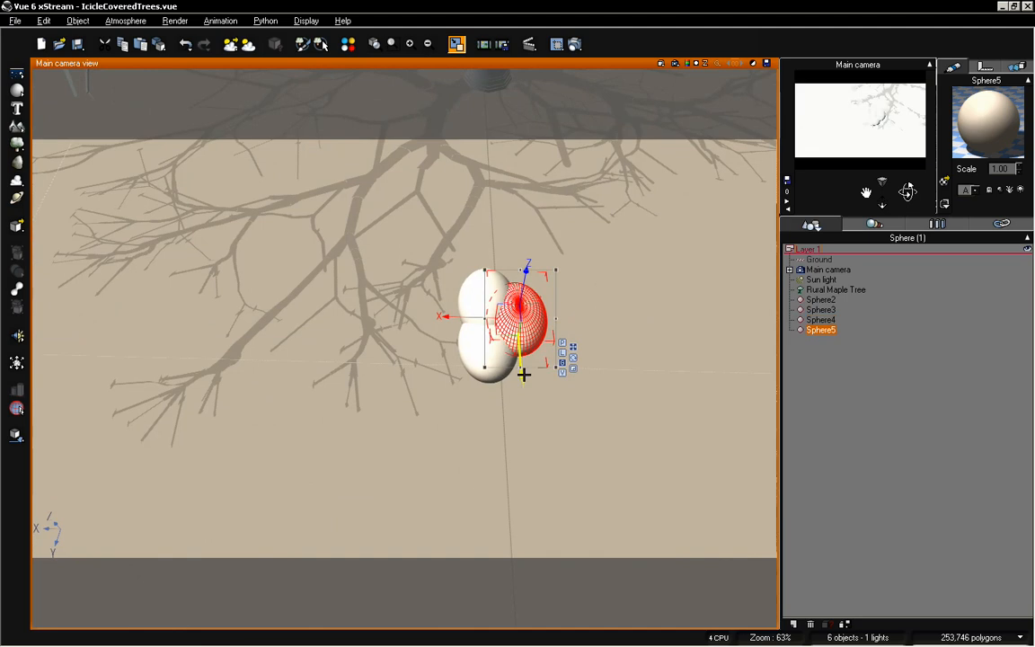
drag(522, 375, 526, 309)
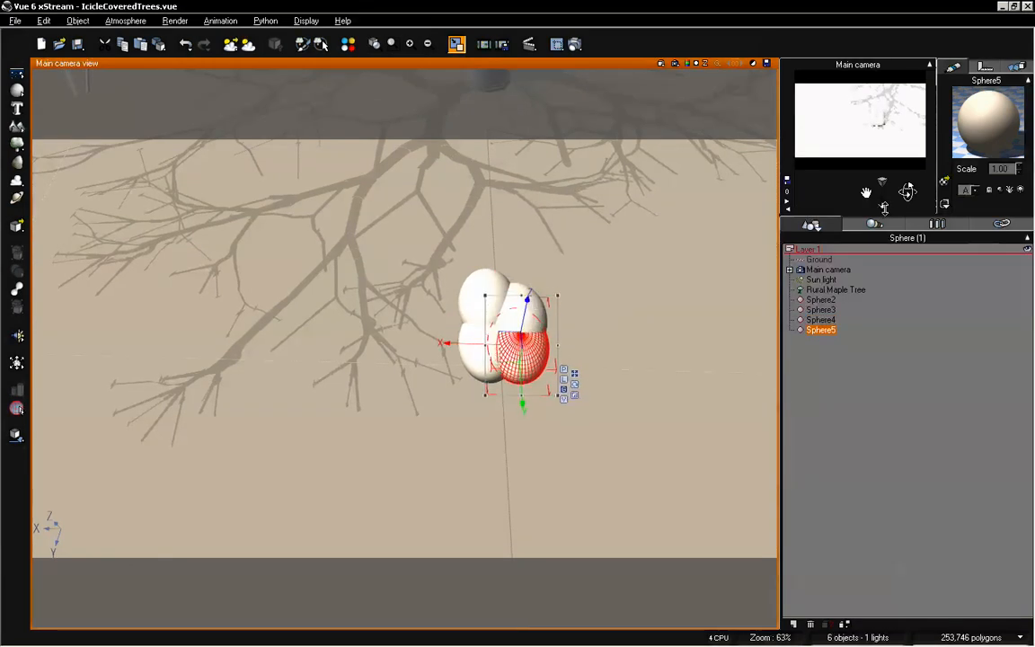
drag(909, 191, 908, 192)
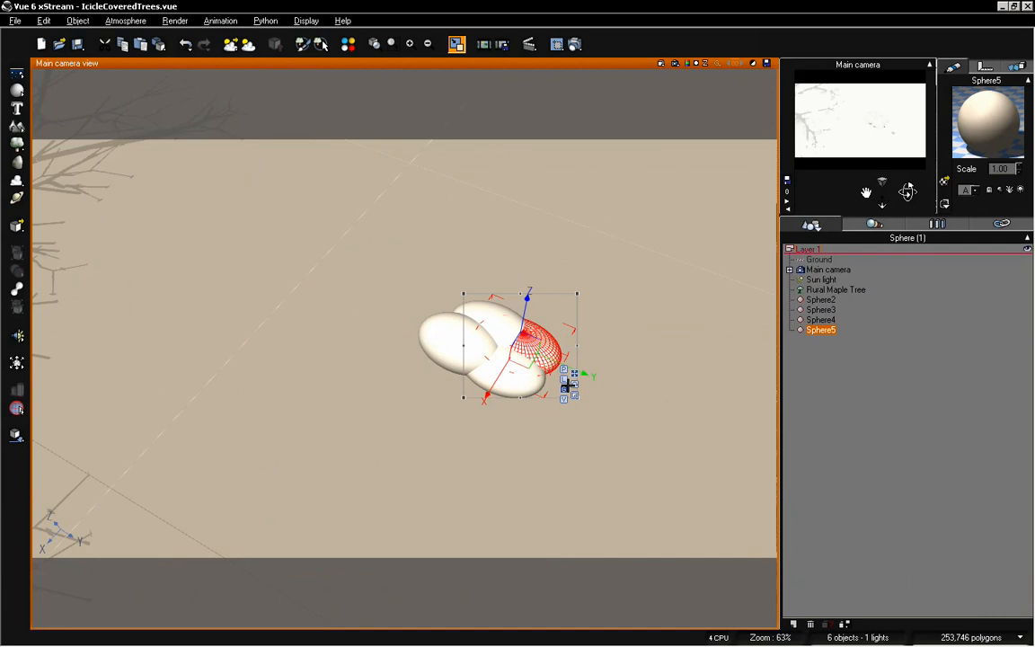
key(ctrl+d)
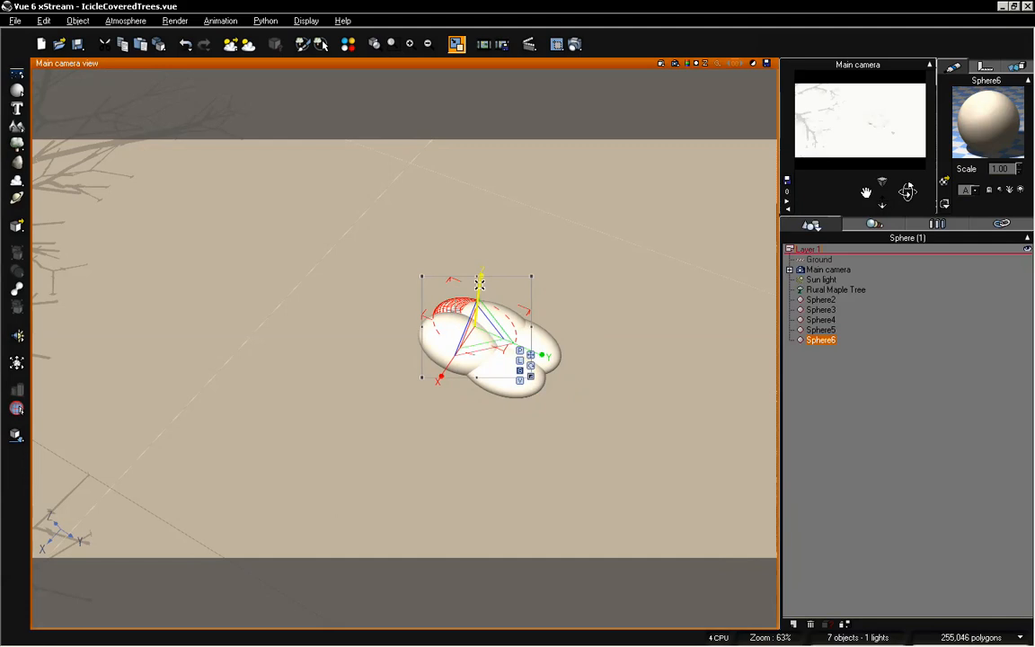
drag(908, 192, 908, 191)
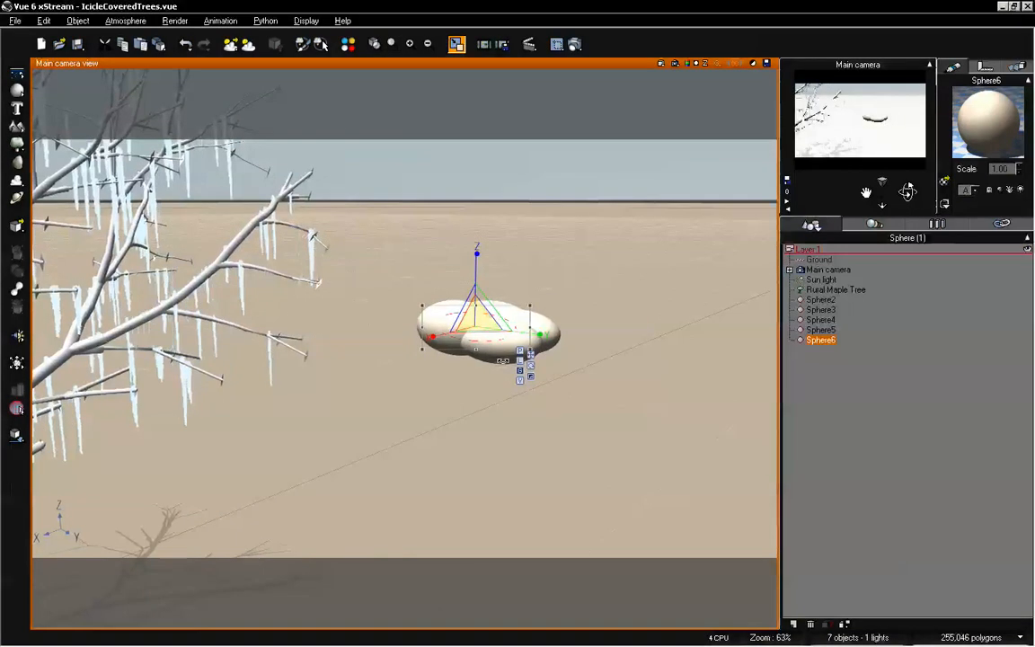
Duplicate Sphere3, flatten the copy vertically, and widen it horizontally into a broad disc
click(822, 330)
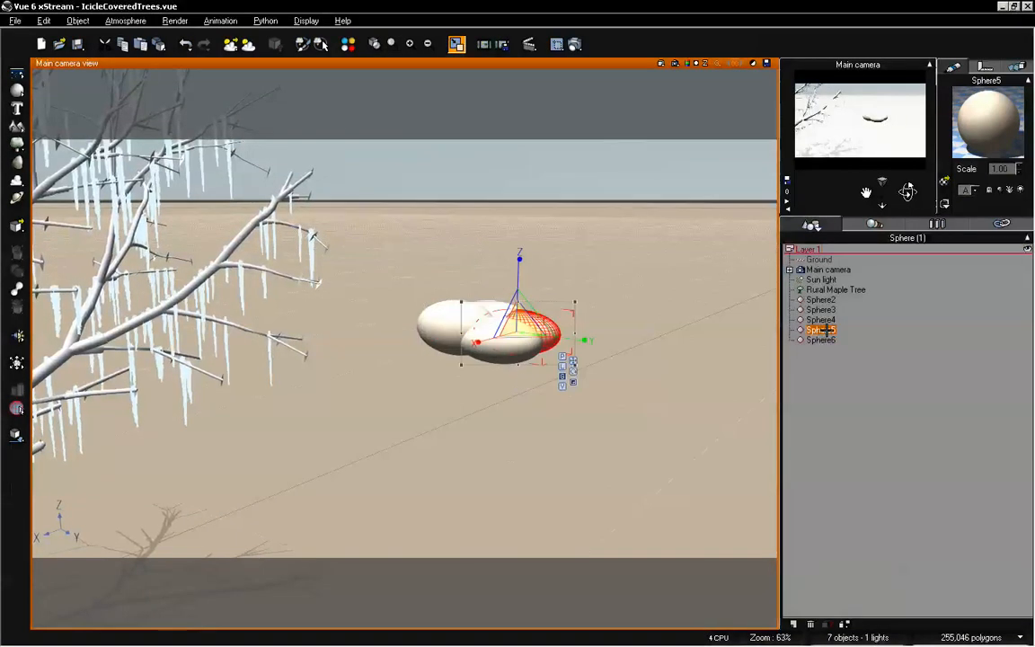
click(821, 320)
click(821, 310)
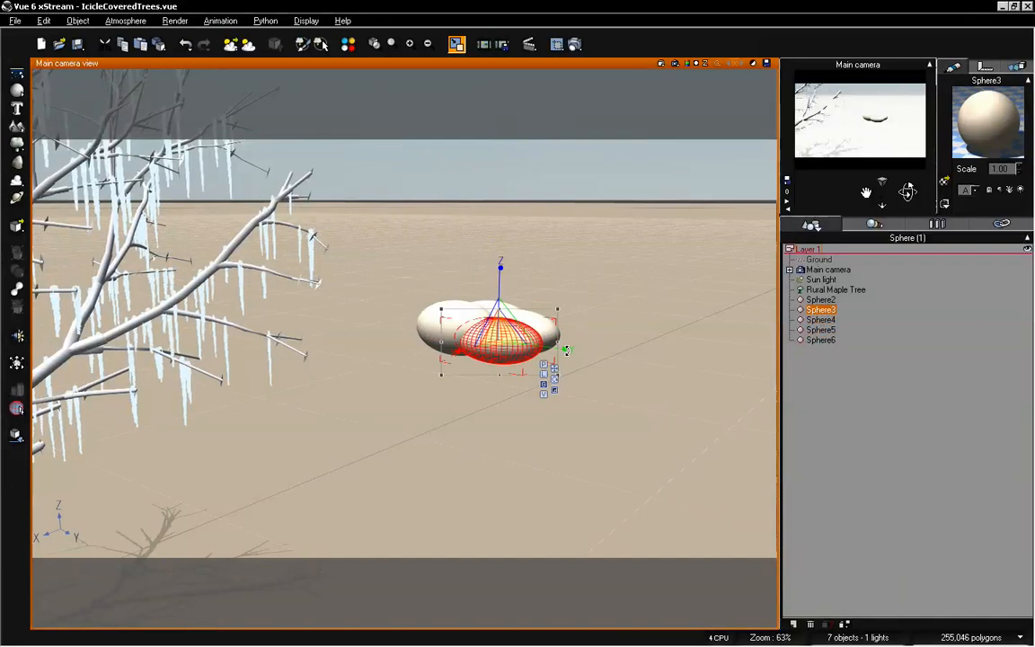
drag(907, 192, 906, 212)
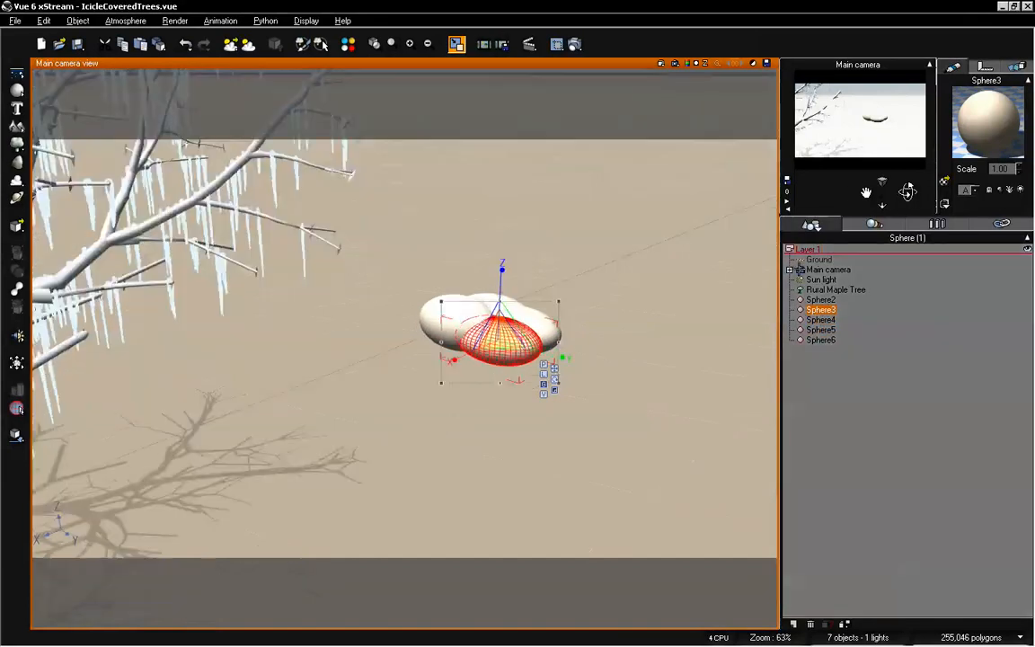
drag(502, 284, 501, 300)
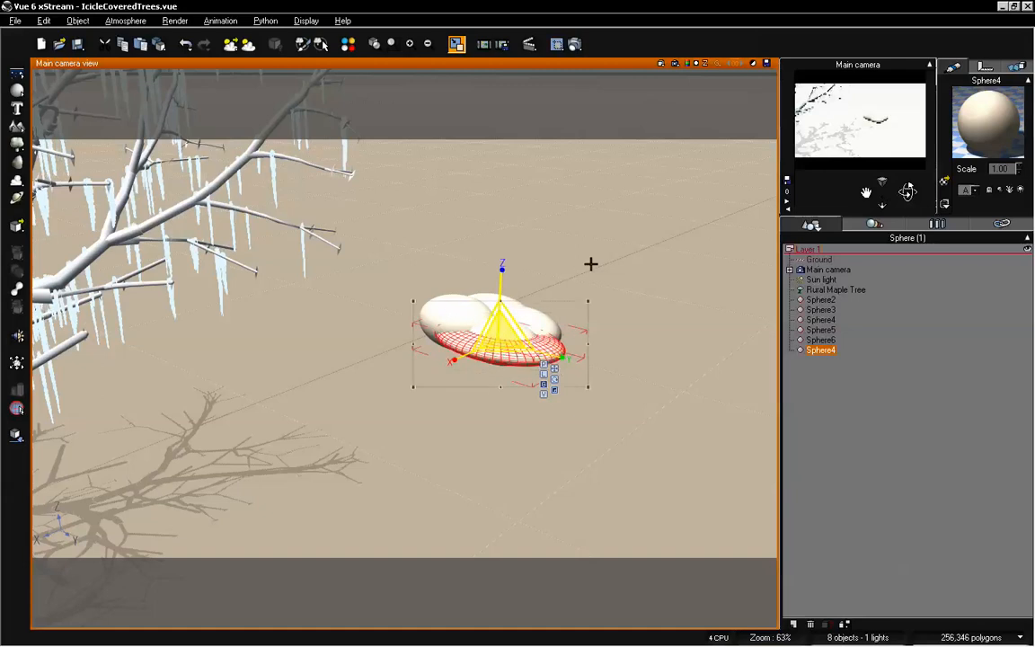
Move the broad disc horizontally under the centre of the sphere cluster and lower it slightly
drag(909, 190, 418, 418)
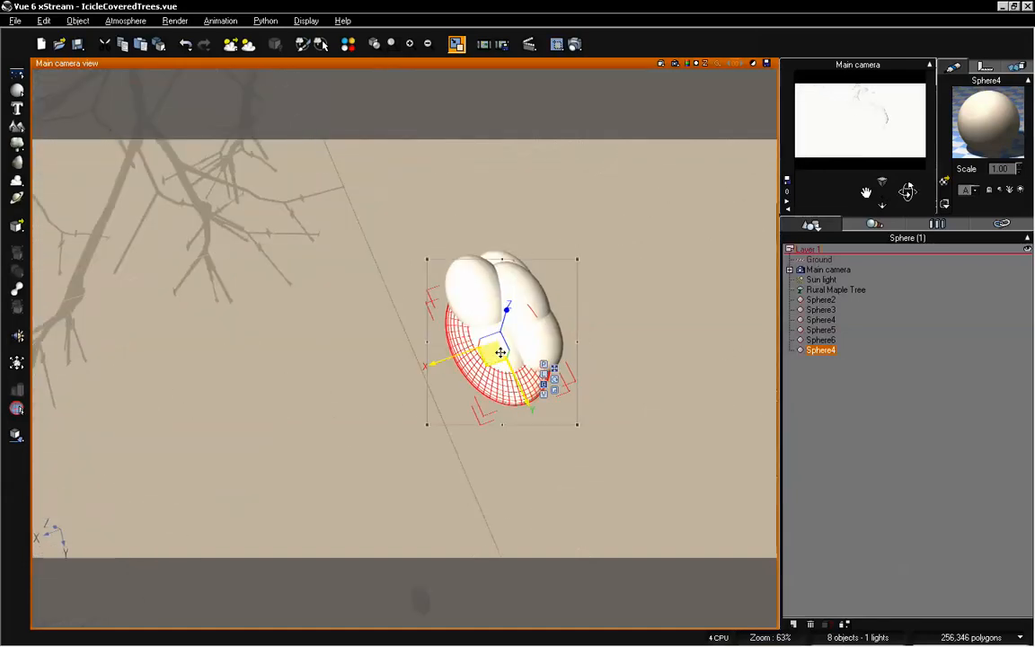
drag(495, 355, 497, 330)
drag(904, 190, 684, 229)
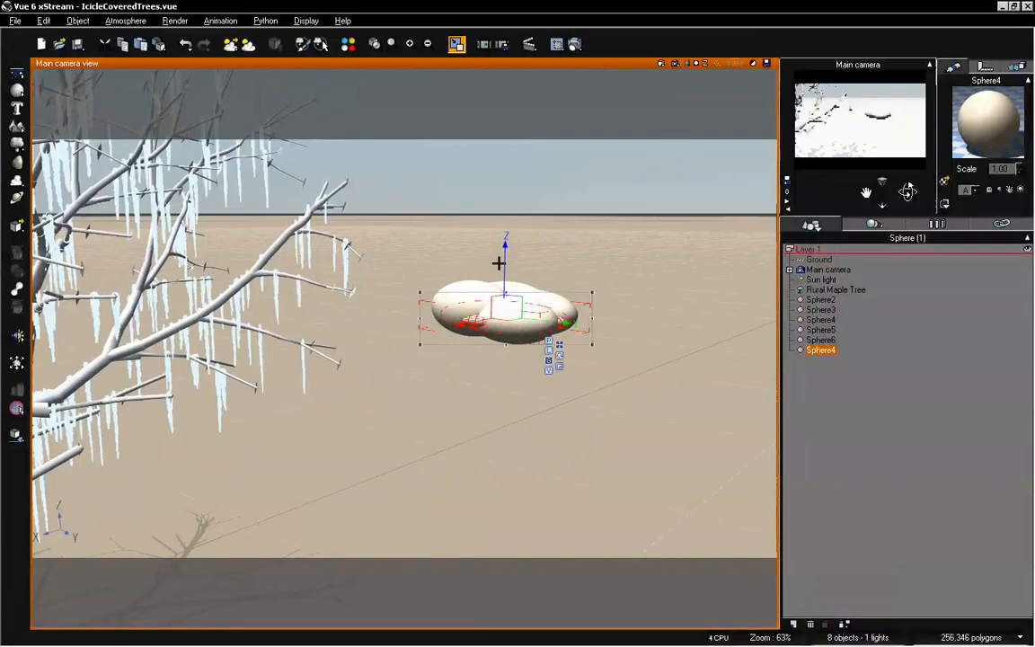
drag(504, 262, 505, 270)
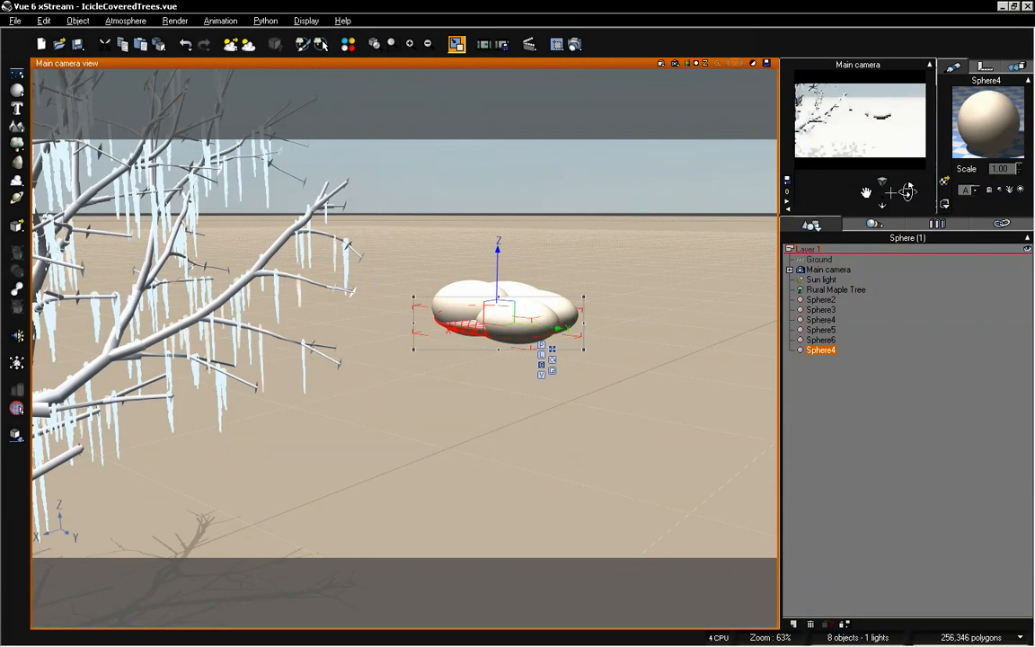
Select all six spheres and combine them into a metablob
drag(907, 191, 908, 192)
click(824, 300)
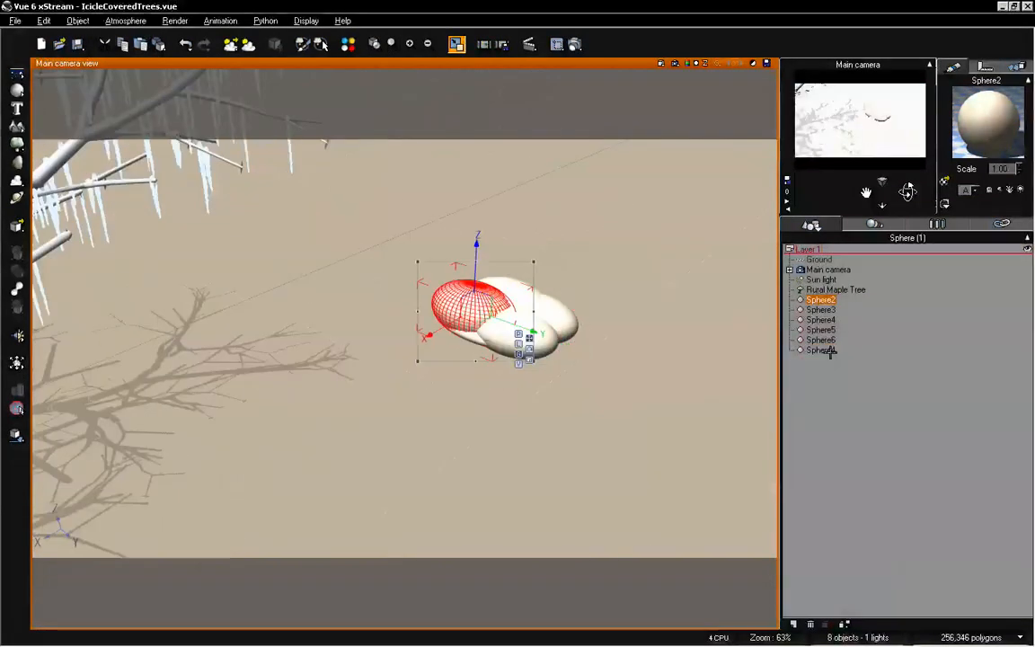
shift+click(825, 352)
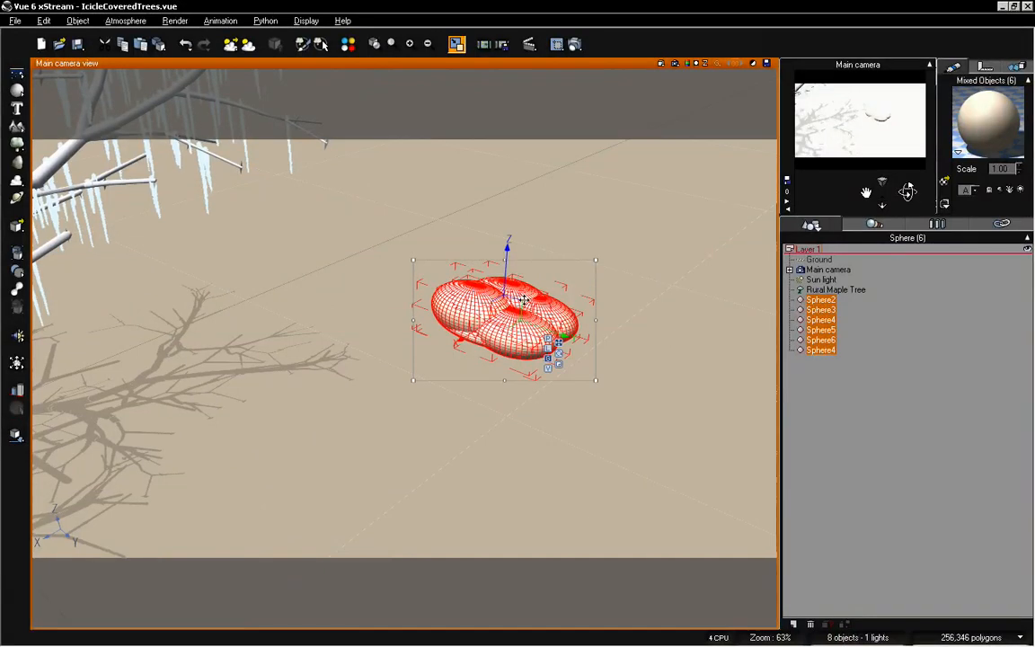
click(17, 288)
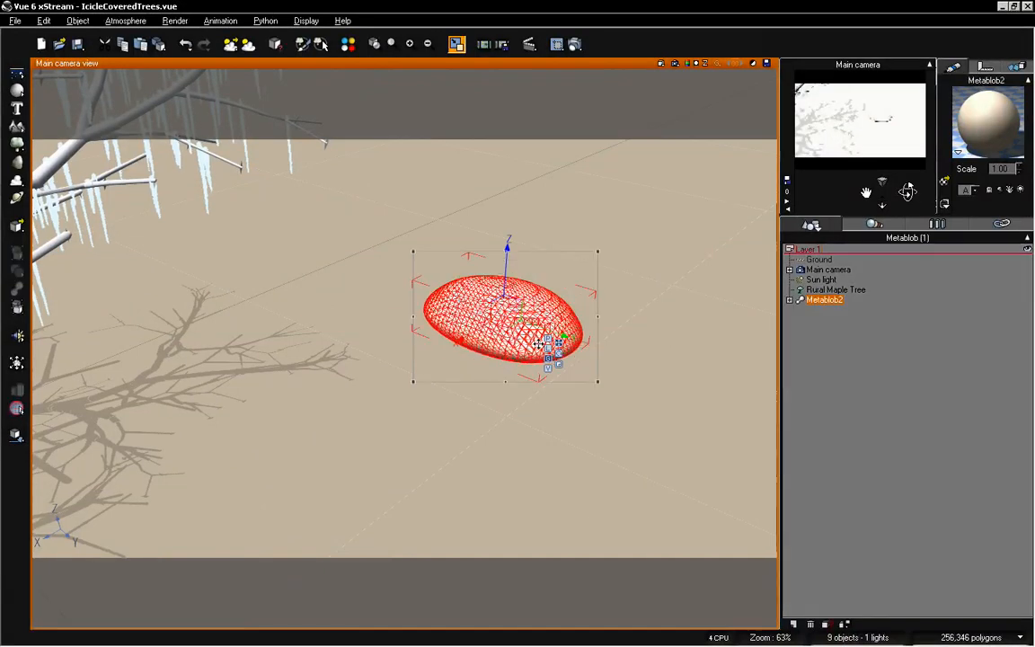
Set the metablob's envelope distance to 36% and its contribution intensity to 89%, and accept the options
mouse_move(903, 186)
mouse_down()
mouse_move(878, 210)
mouse_move(908, 190)
mouse_up()
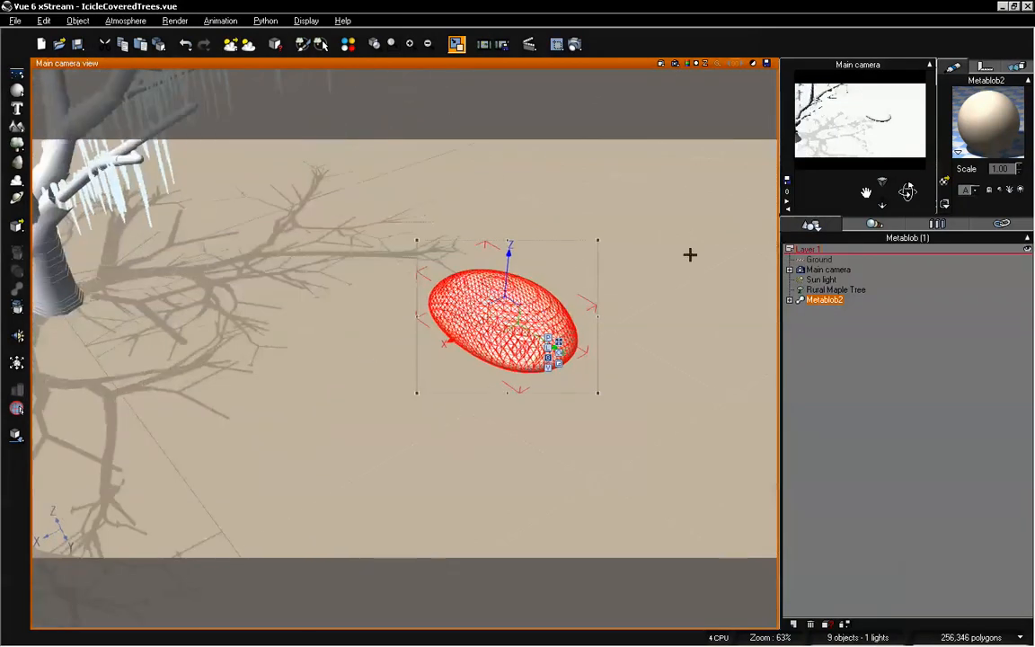
double_click(548, 310)
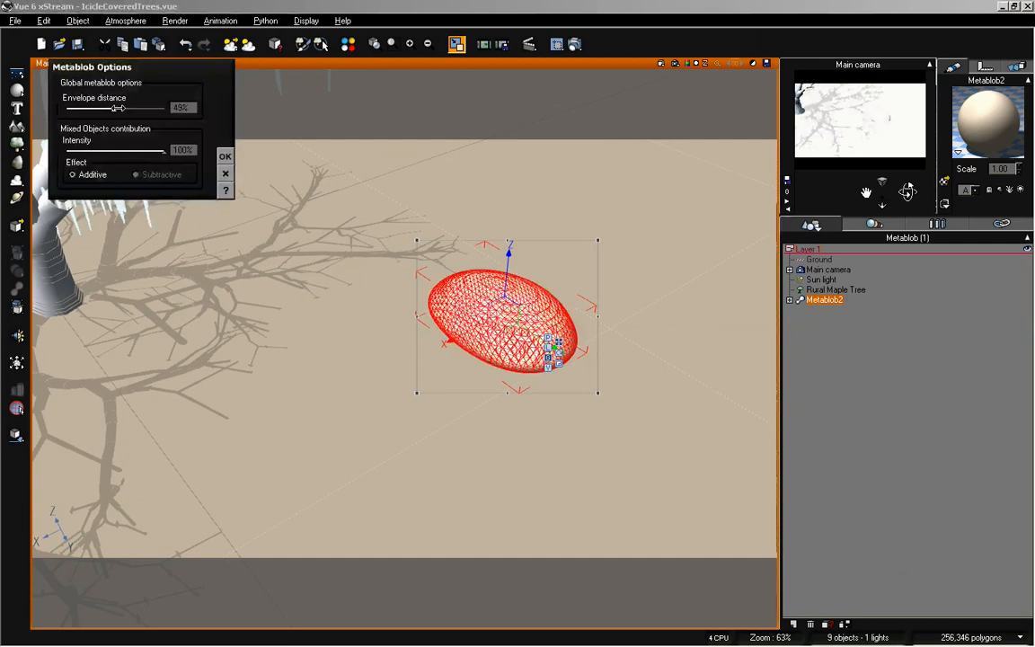
mouse_move(117, 108)
mouse_down()
mouse_move(85, 108)
mouse_move(121, 108)
mouse_up()
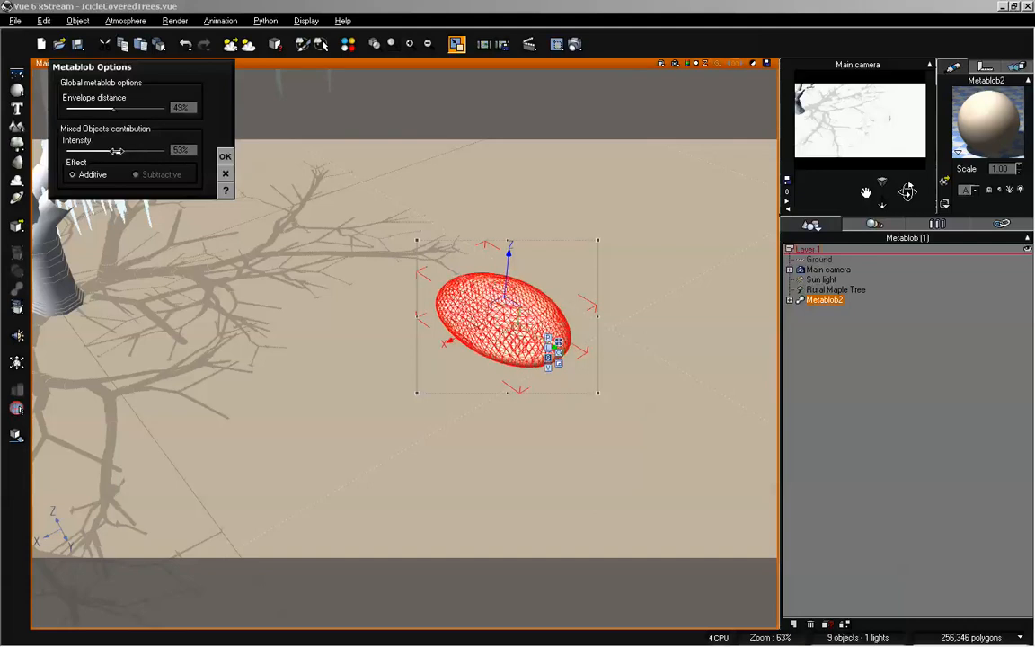
drag(115, 151, 154, 150)
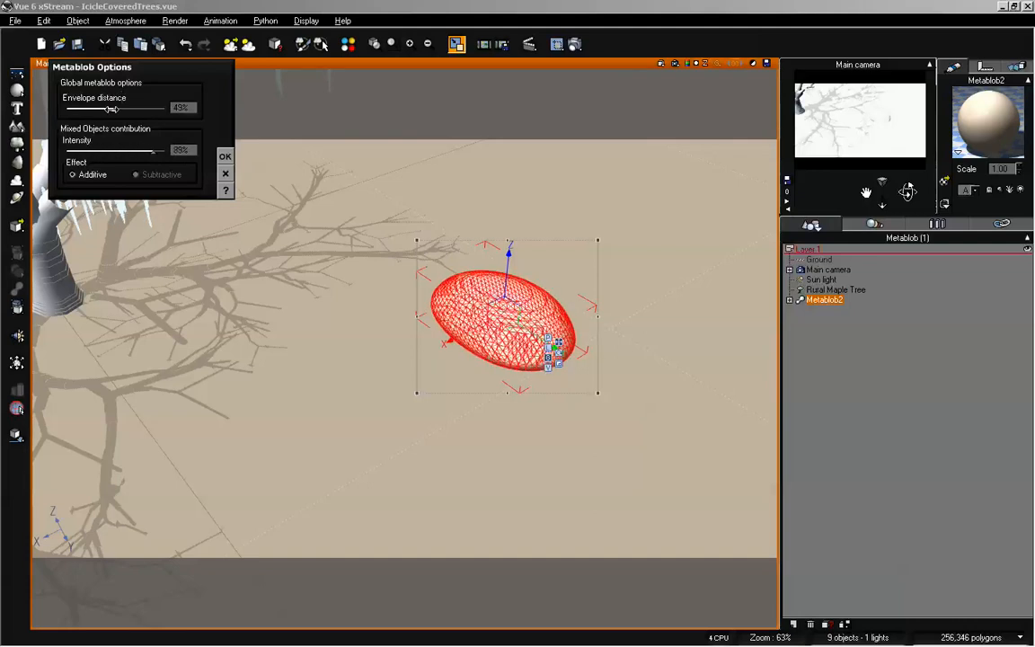
mouse_move(113, 109)
mouse_down()
mouse_move(77, 108)
mouse_move(105, 108)
mouse_up()
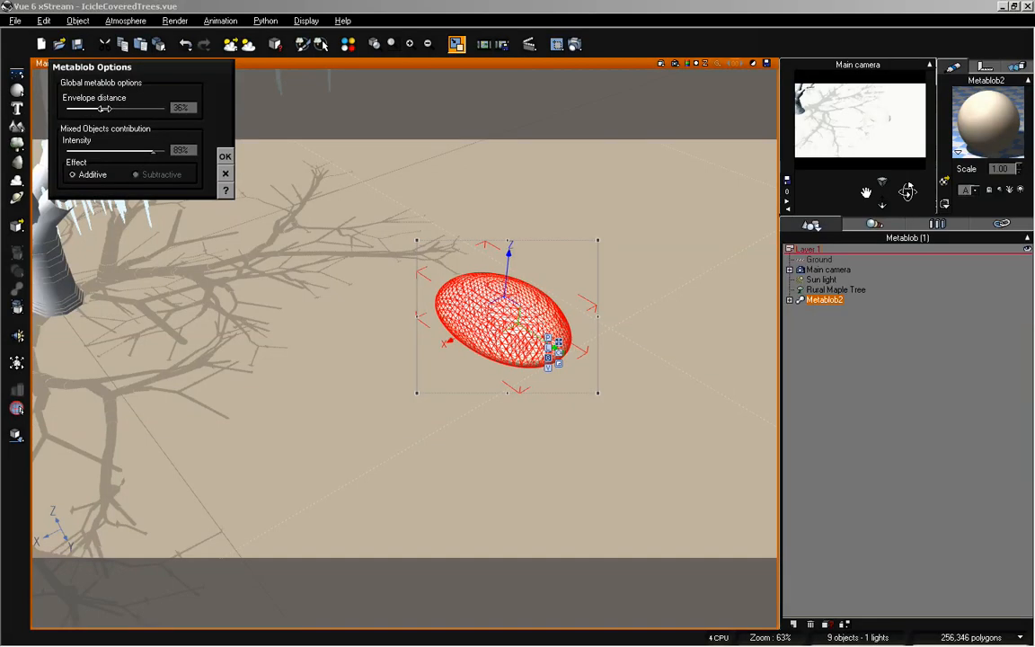
click(224, 155)
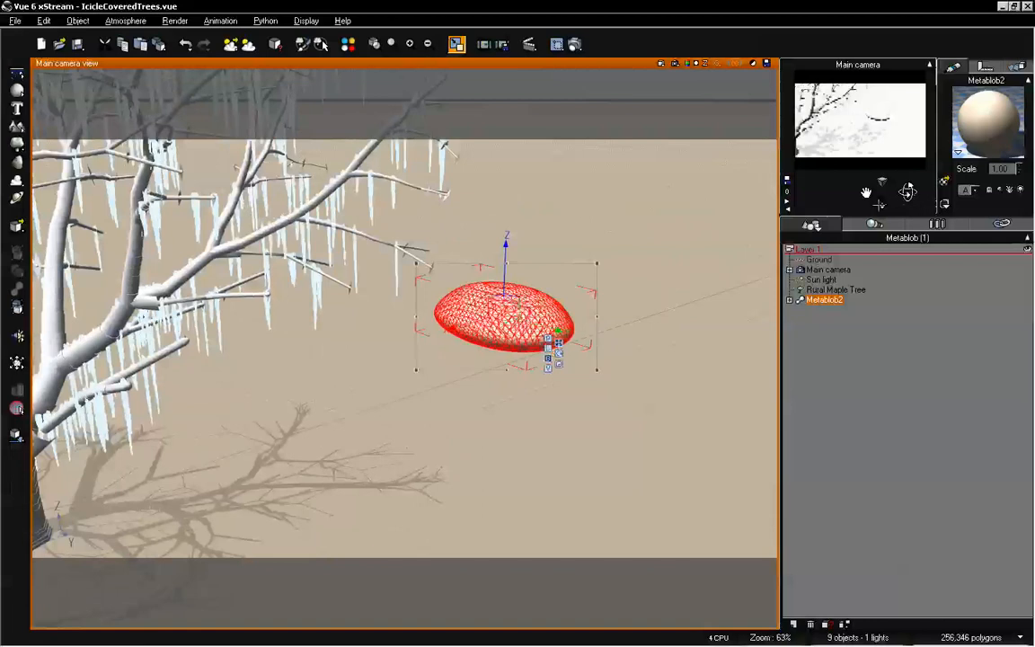
Duplicate Sphere3 from the metablob, shrink the copy uniformly, and place it on the clump's upper surface
scroll(425, 411, up, 3)
scroll(426, 411, down, 2)
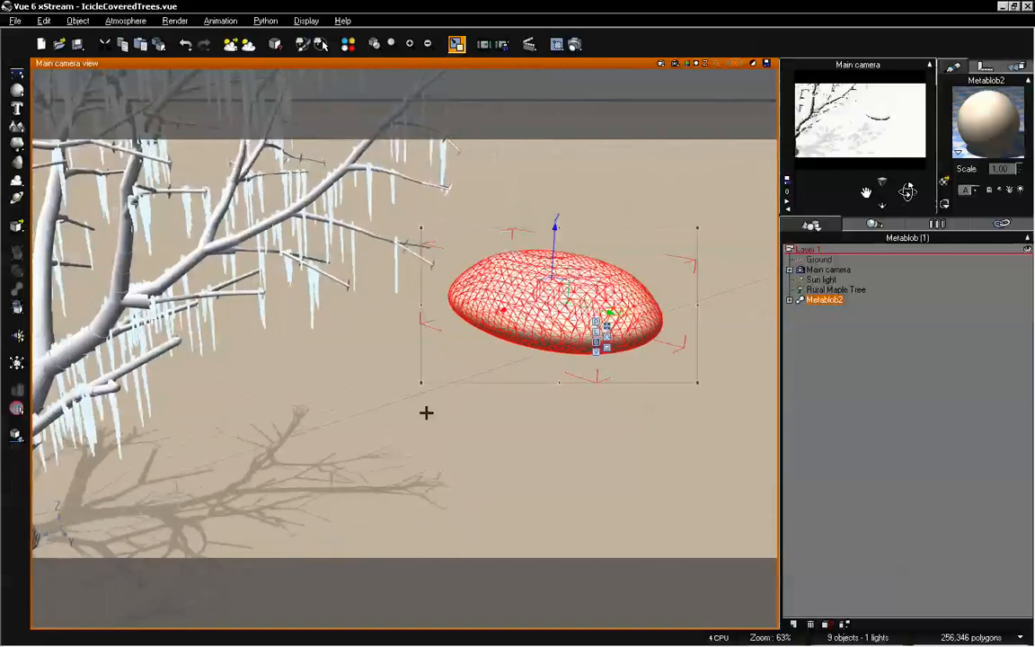
drag(867, 192, 851, 210)
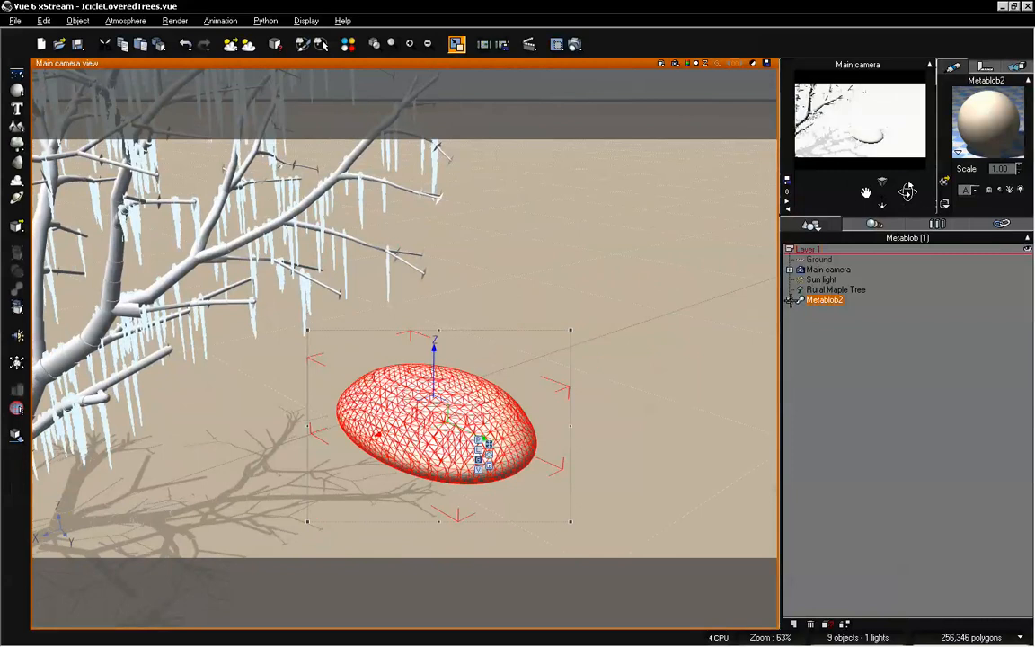
click(790, 300)
click(832, 320)
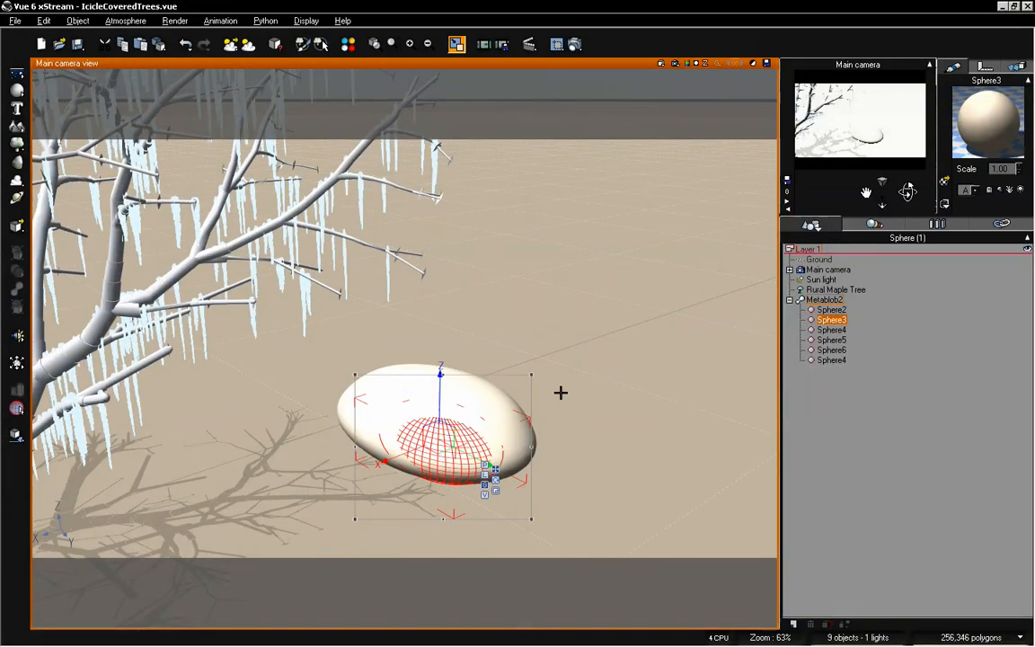
key(ctrl+d)
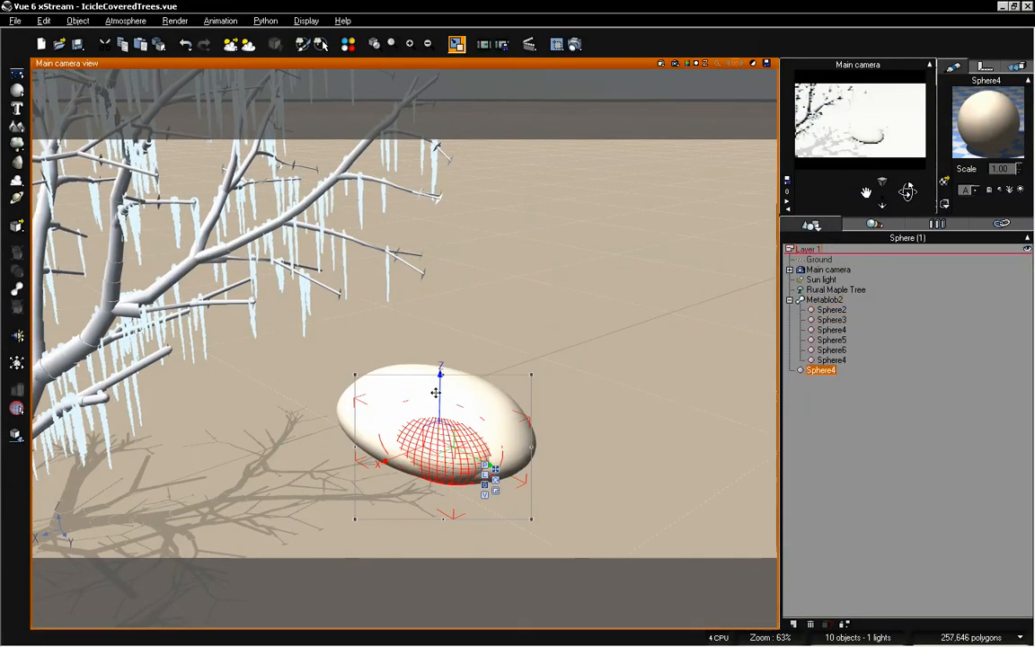
drag(490, 479, 495, 440)
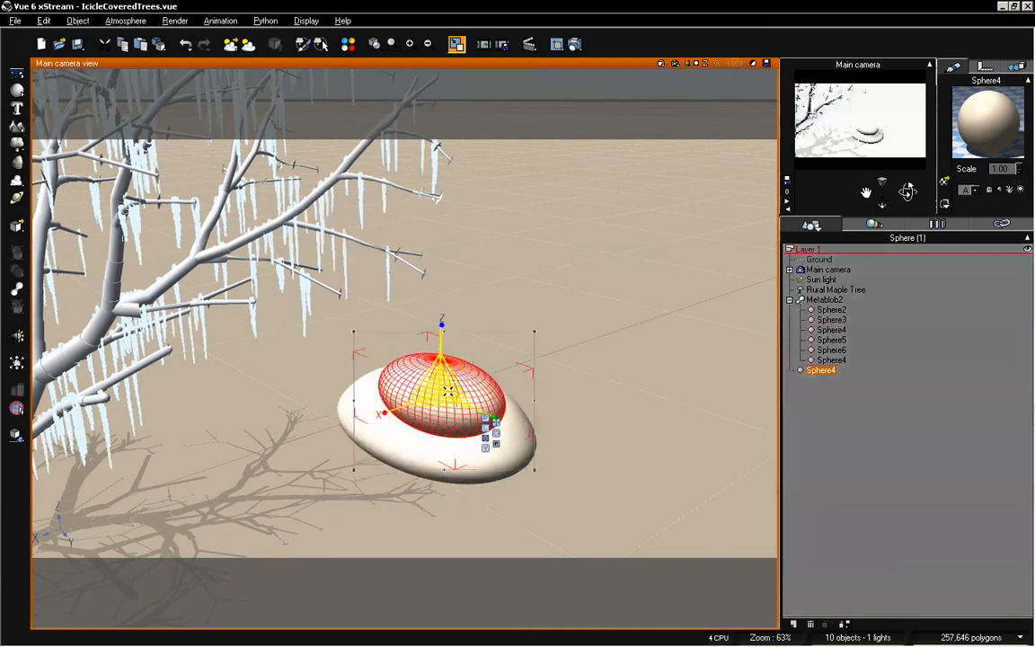
drag(444, 389, 201, 547)
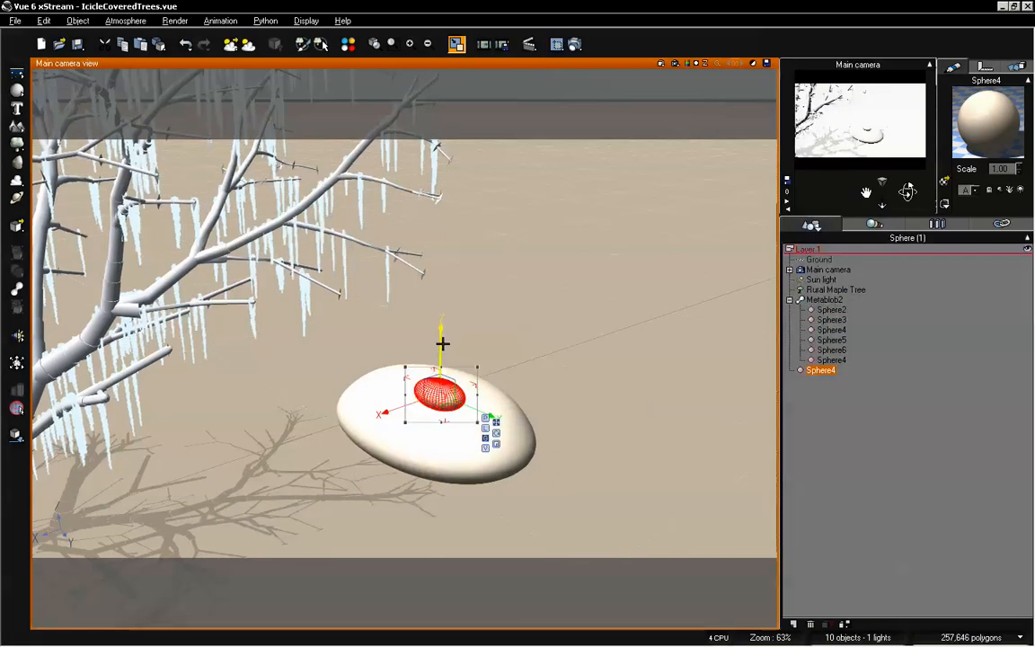
drag(443, 352, 443, 380)
drag(400, 424, 380, 431)
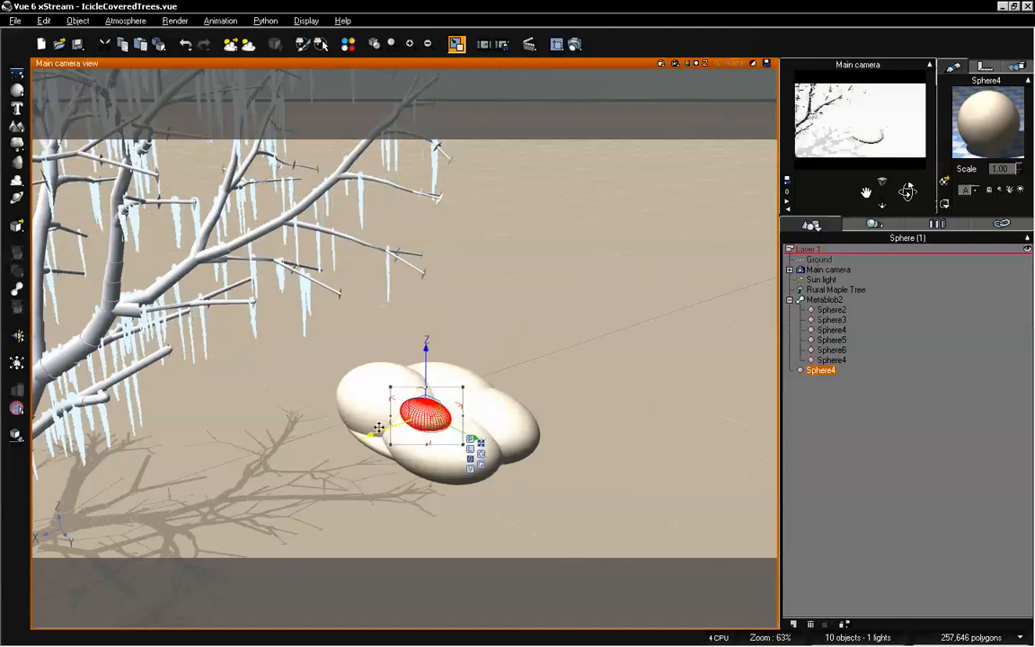
Duplicate the small sphere twice, spread the copies across the top of the clump, and enlarge the last copy slightly
drag(911, 188, 485, 395)
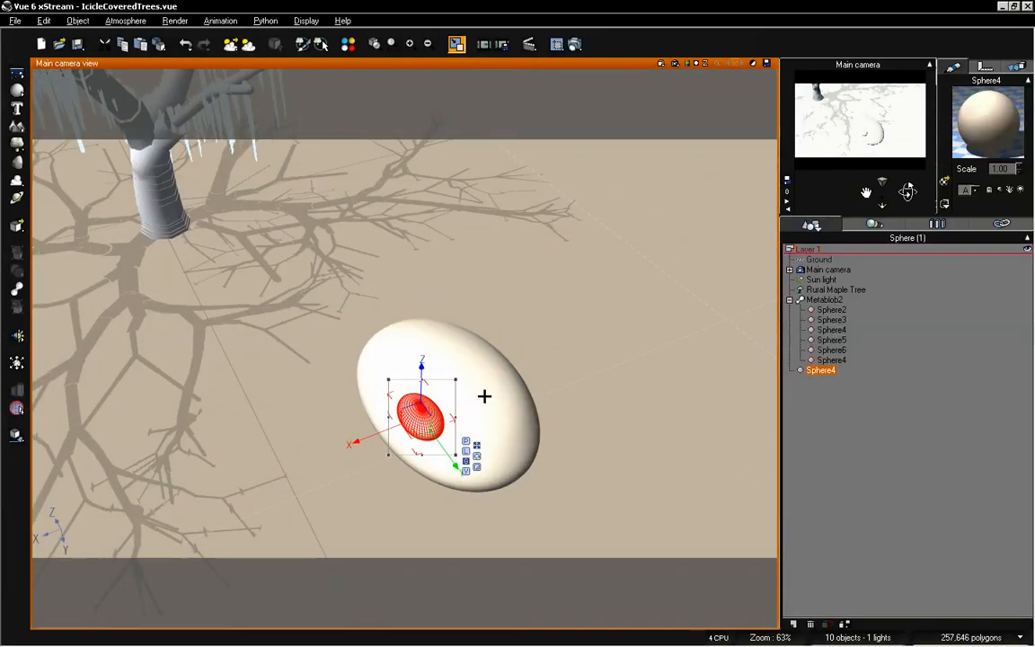
key(ctrl+d)
drag(417, 431, 452, 406)
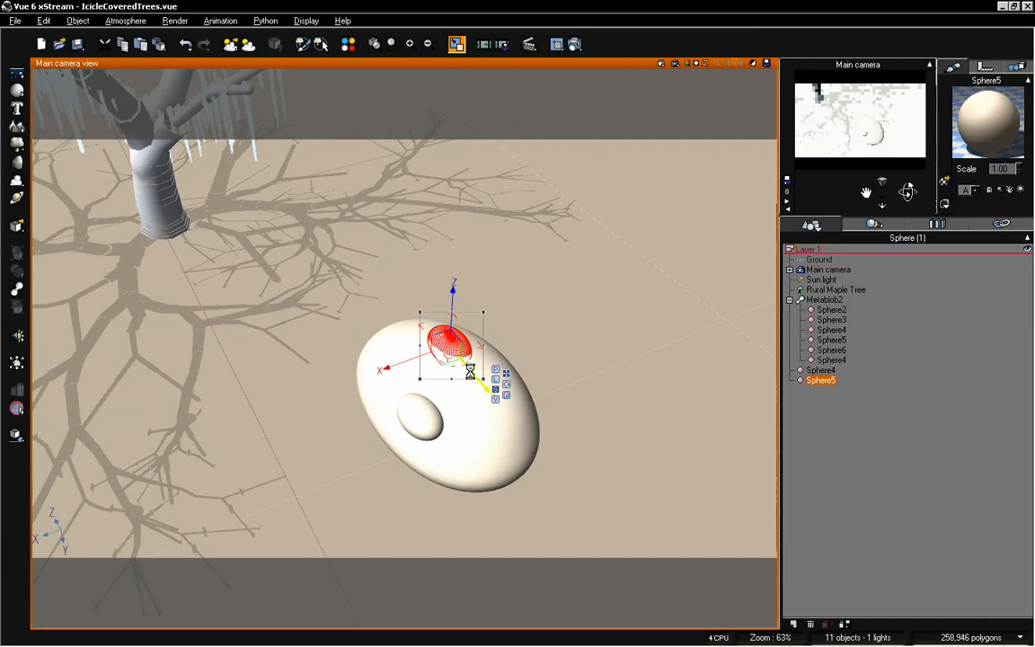
key(ctrl+d)
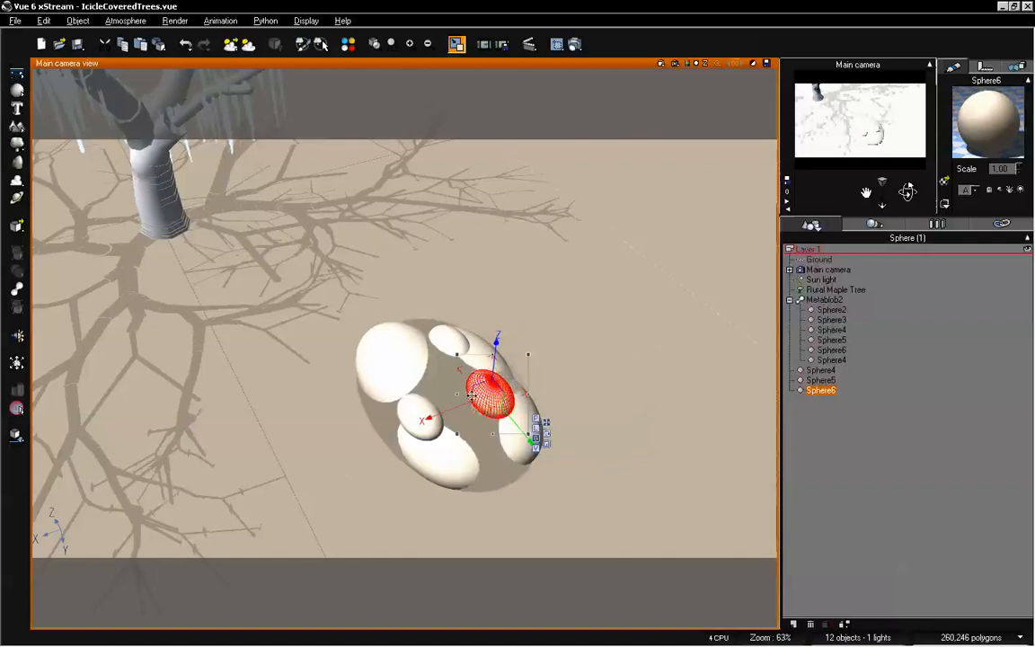
drag(446, 412, 442, 412)
drag(529, 440, 560, 425)
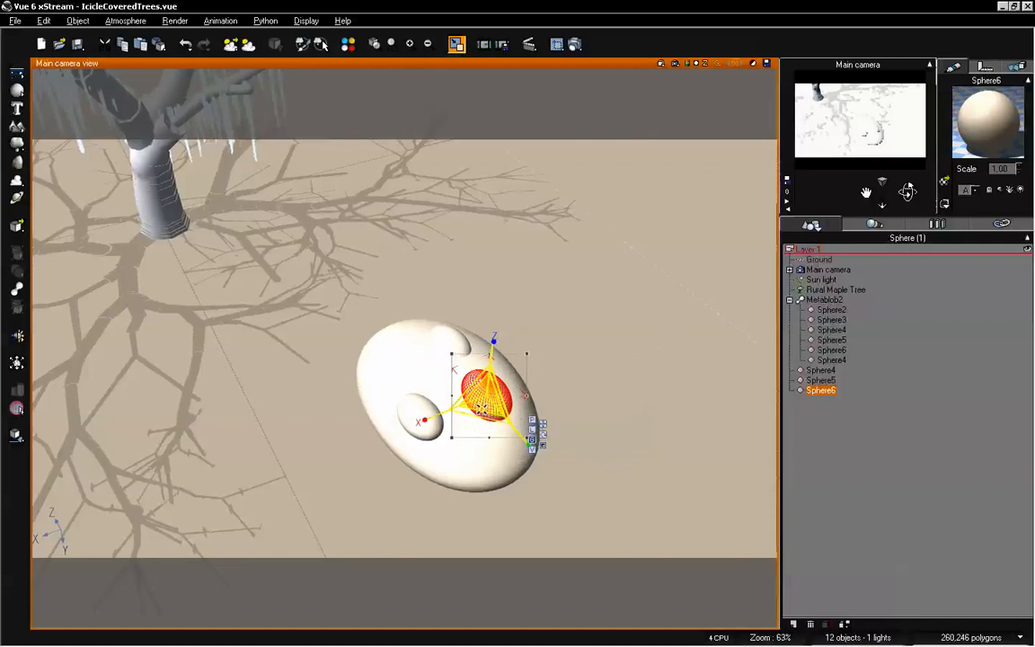
drag(486, 397, 526, 370)
Add the three small loose spheres, Sphere4 to Sphere6, to Metablob2
click(822, 370)
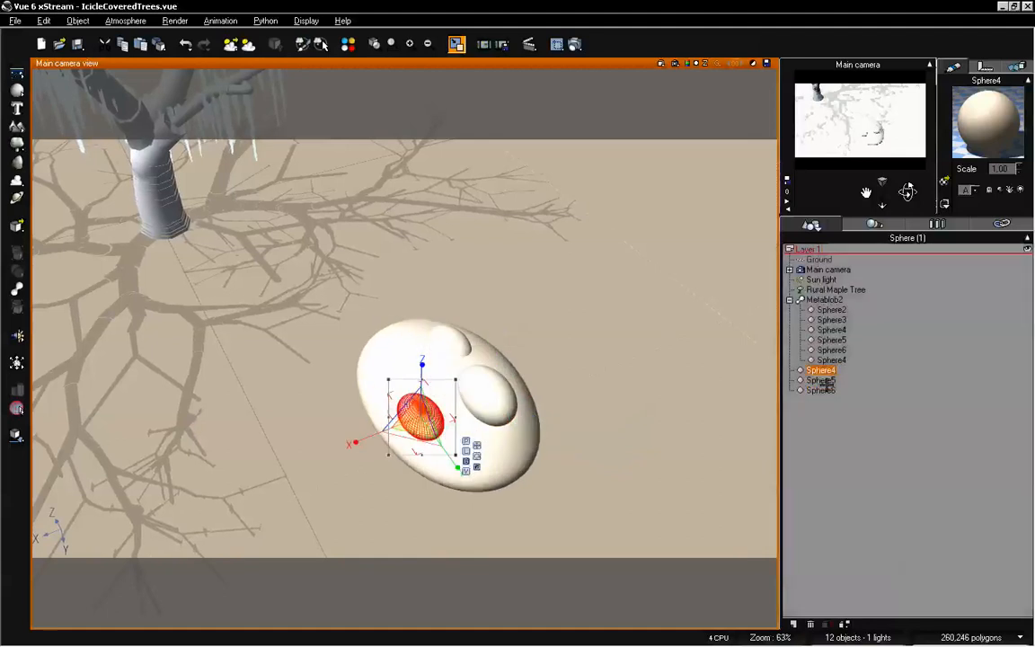
shift+click(828, 389)
drag(820, 373, 825, 359)
click(838, 433)
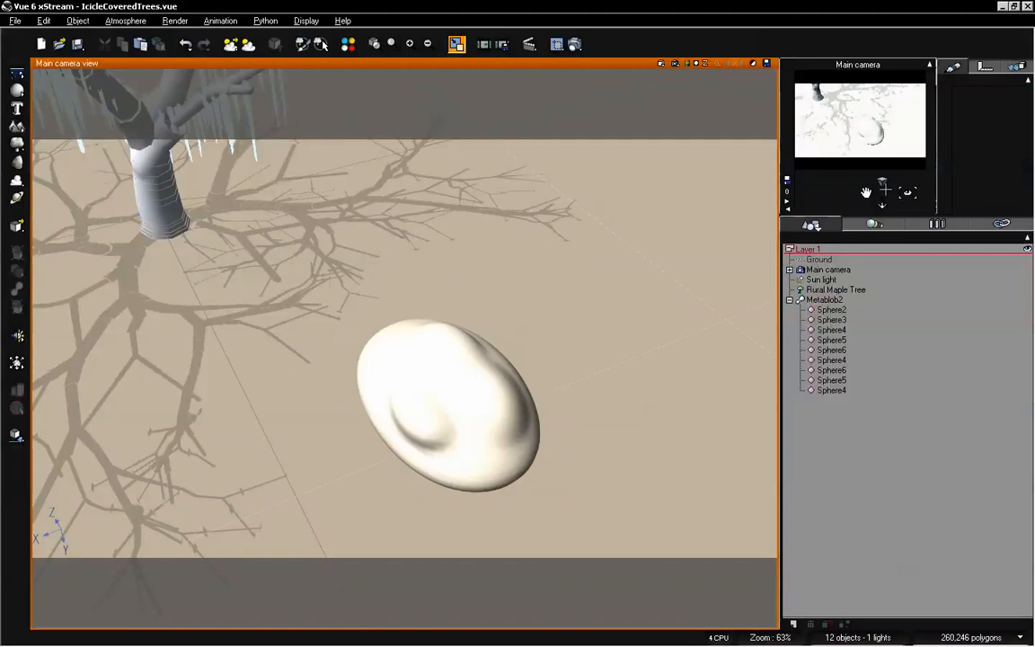
Set Metablob2's envelope distance to 47% and accept the metablob options
drag(911, 190, 612, 300)
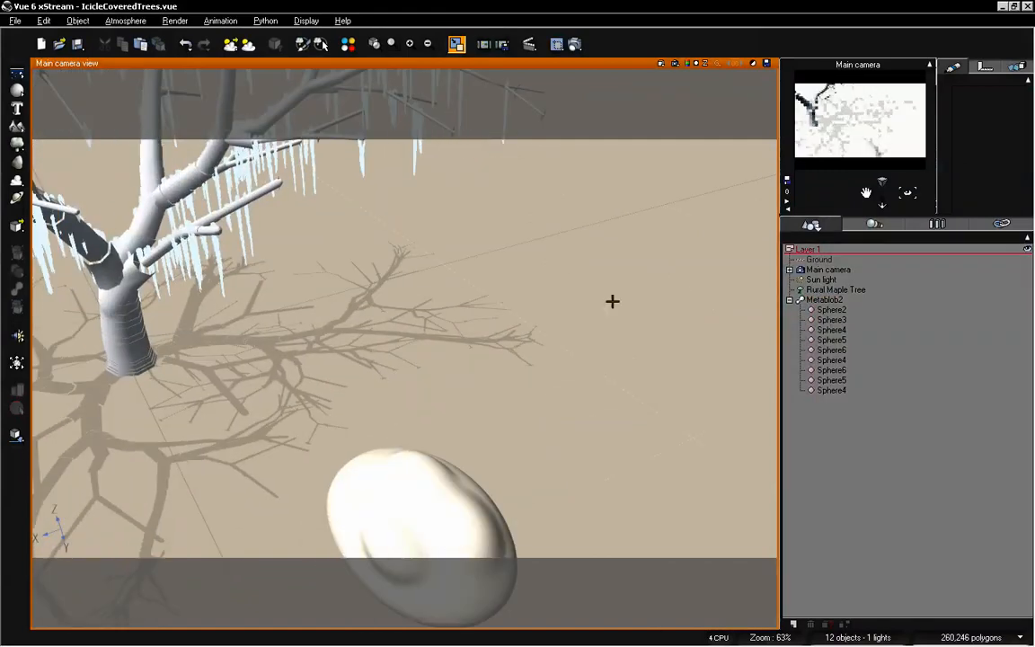
drag(867, 191, 867, 192)
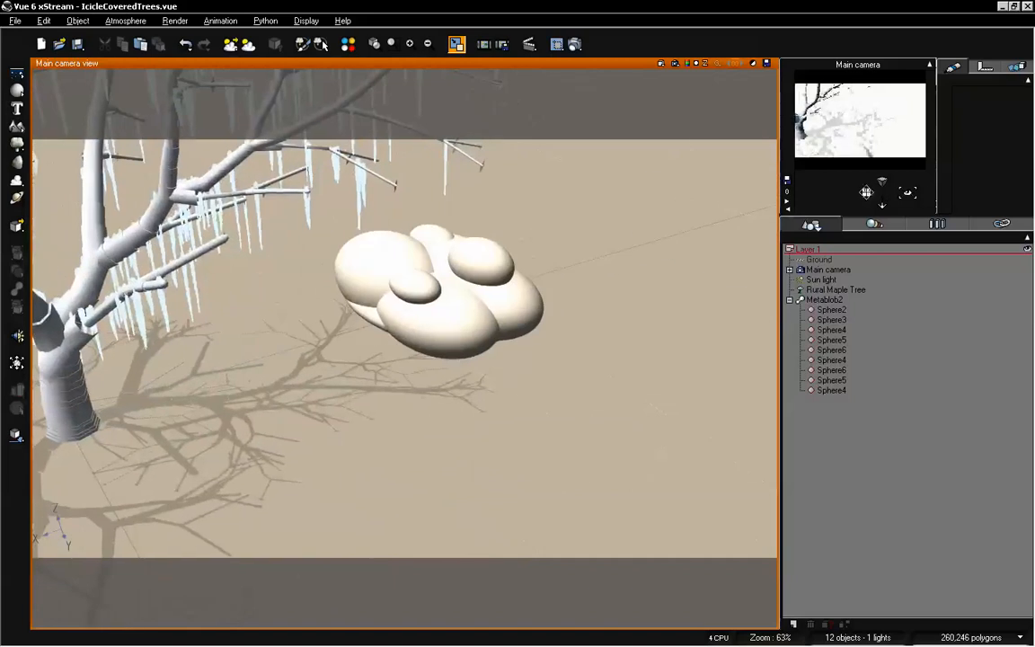
click(460, 319)
double_click(486, 256)
mouse_move(98, 108)
mouse_down()
mouse_move(111, 108)
mouse_move(90, 108)
mouse_move(118, 108)
mouse_up()
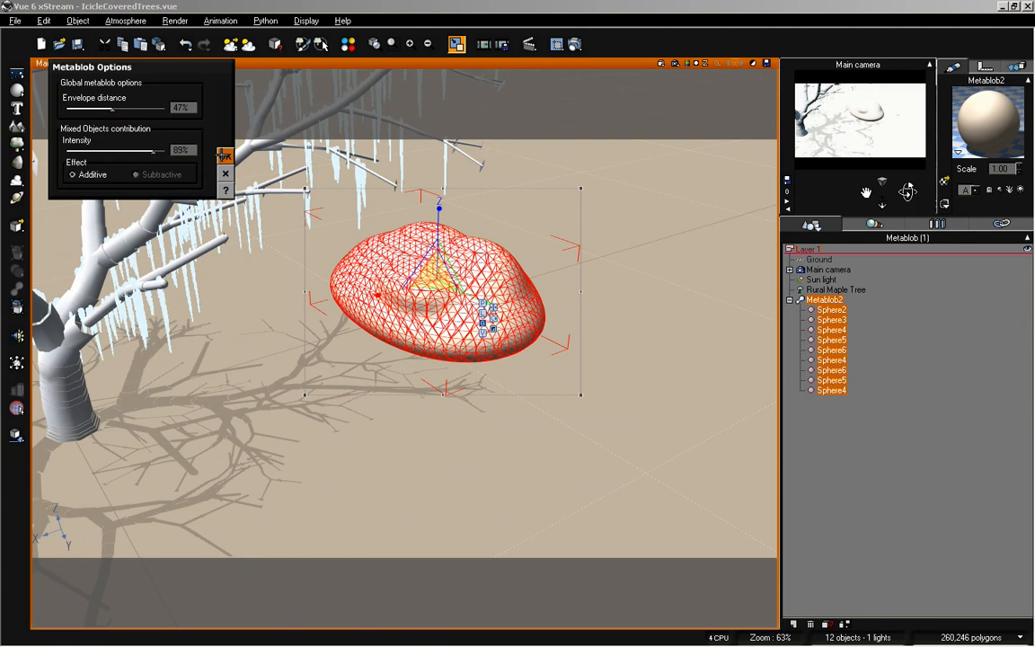
click(224, 155)
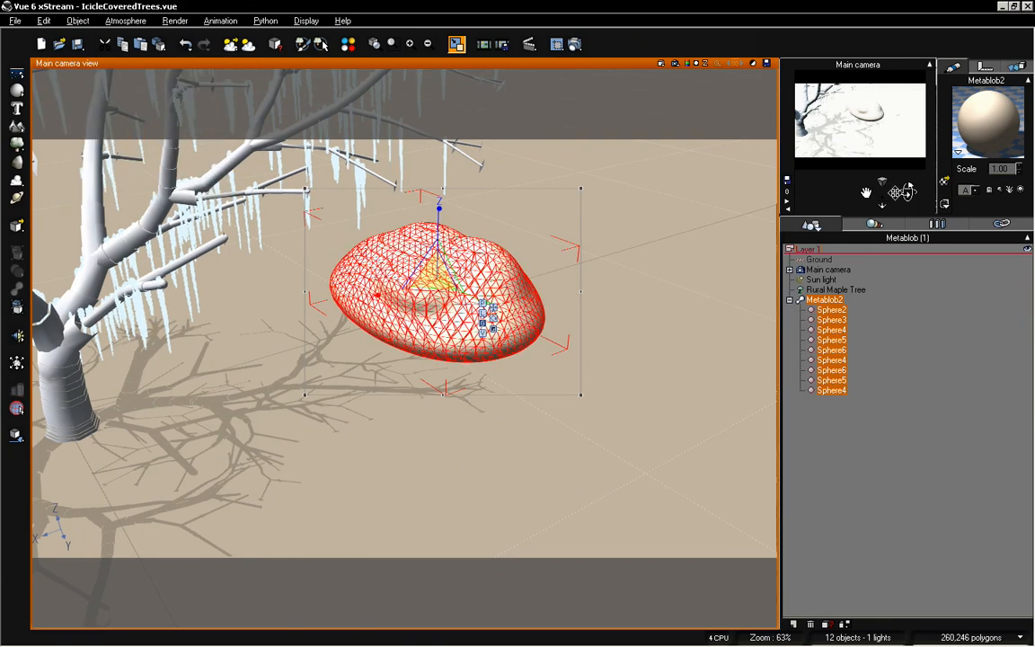
Find the broad base disc among the metablob's component spheres and narrow it along the Y axis
drag(908, 189, 907, 193)
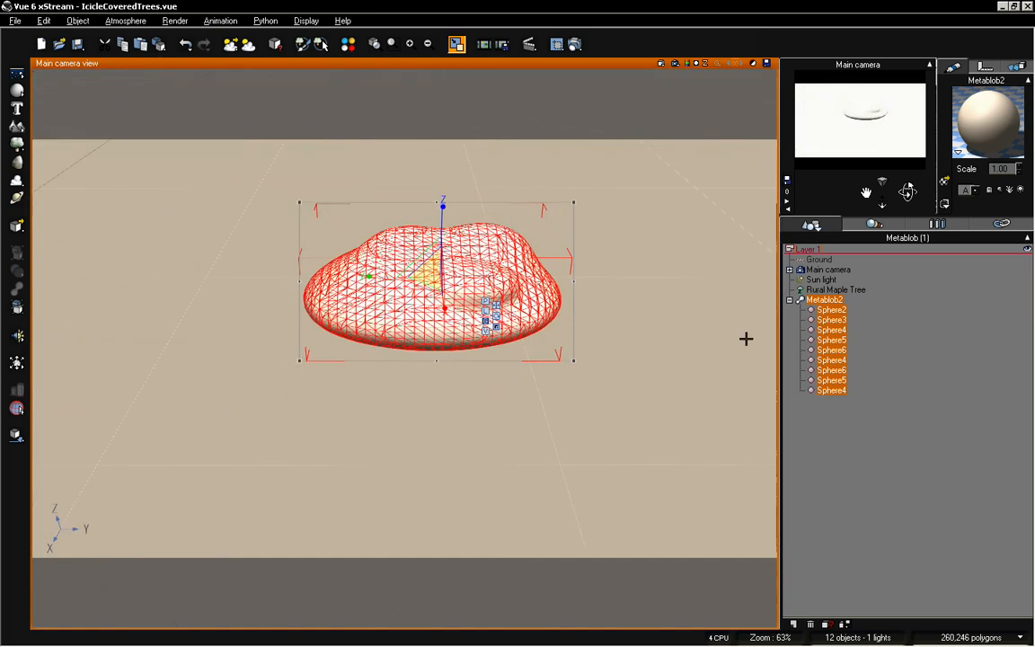
click(836, 320)
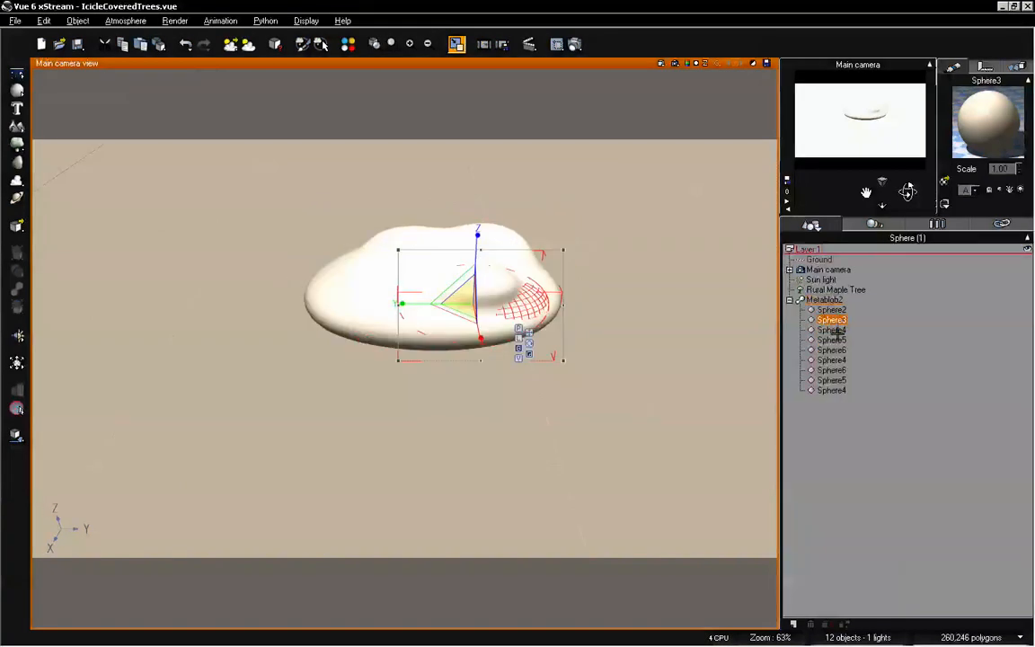
click(837, 330)
click(839, 341)
click(831, 350)
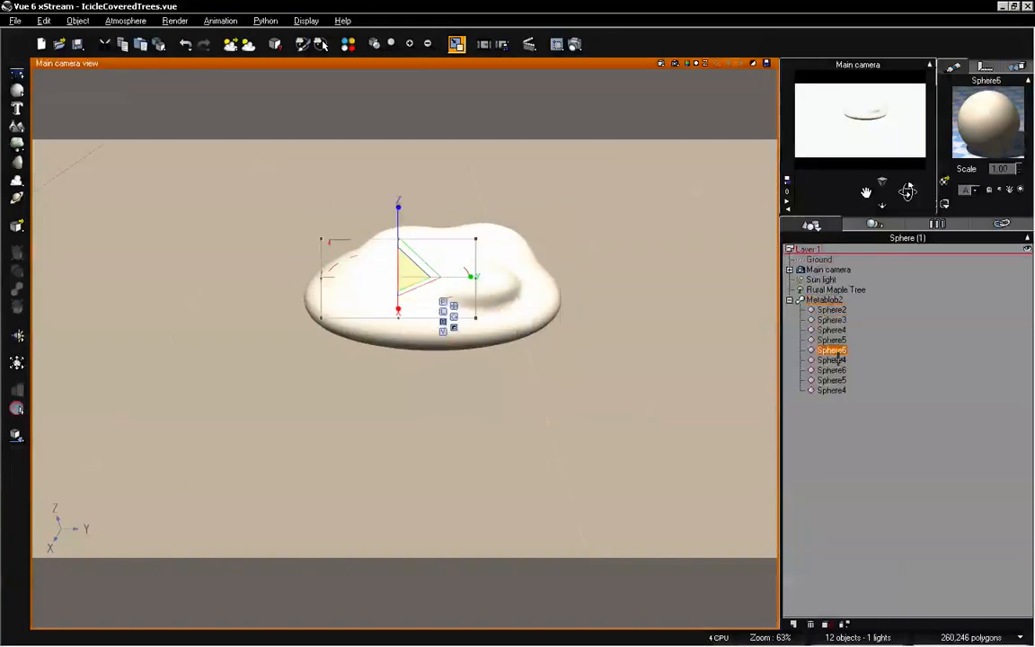
click(831, 360)
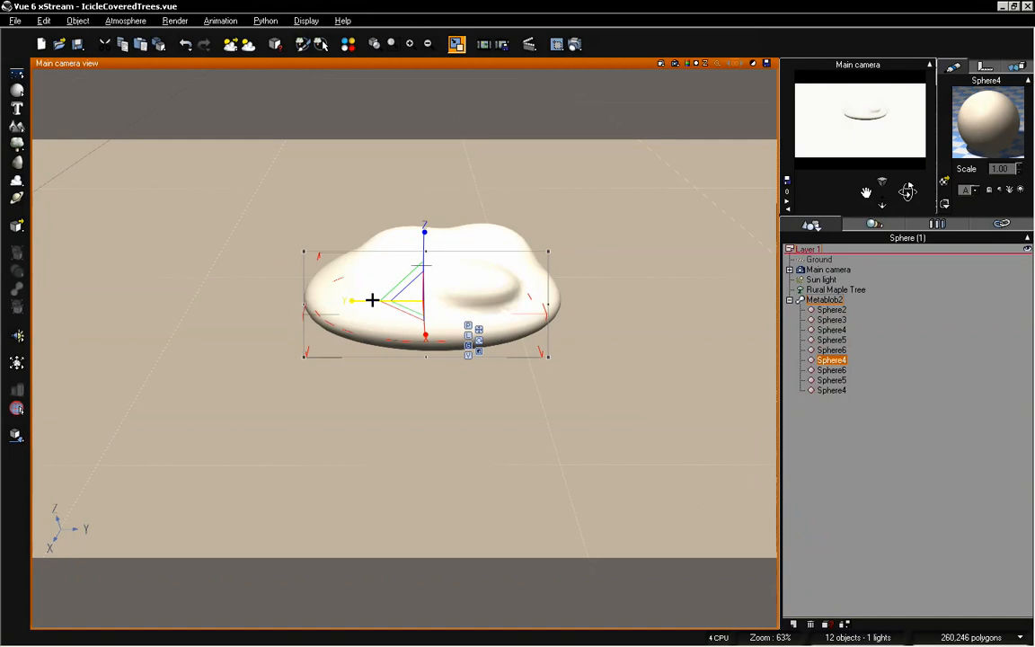
mouse_move(372, 300)
mouse_down()
mouse_move(389, 300)
mouse_move(368, 300)
mouse_up()
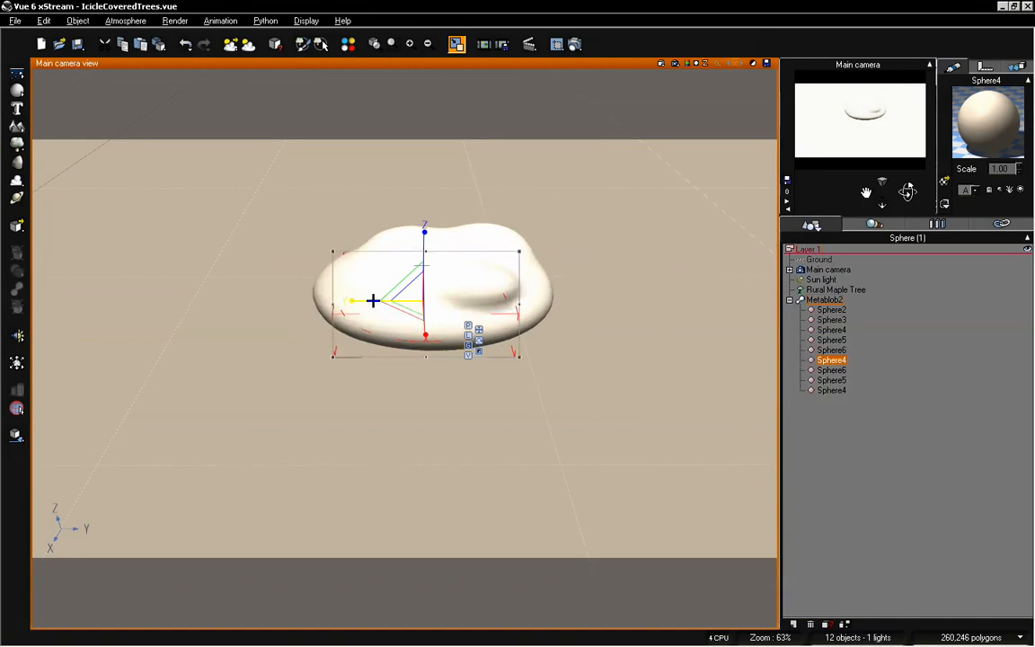
Duplicate the small upper Sphere6, move the copy along Y to the clump's opposite side, and rotate it about the vertical axis
click(836, 370)
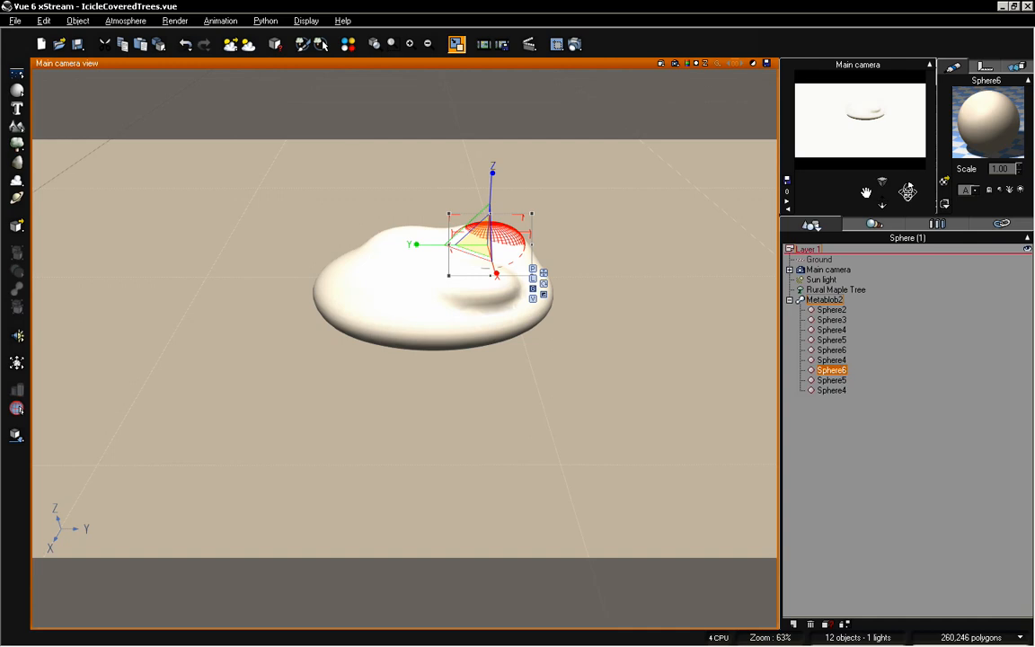
drag(908, 191, 908, 261)
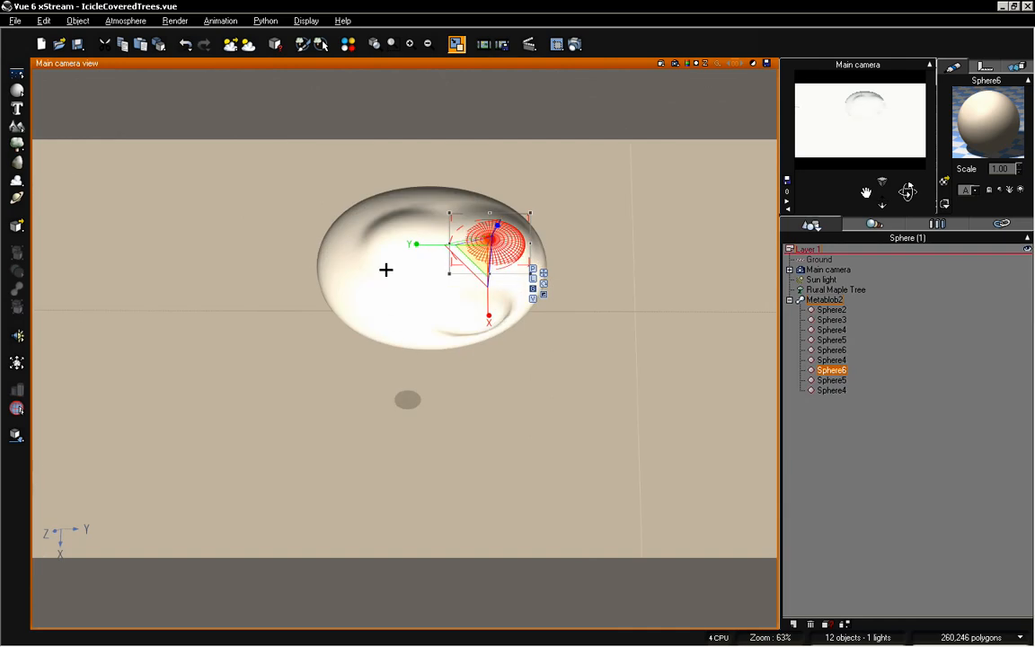
key(ctrl+d)
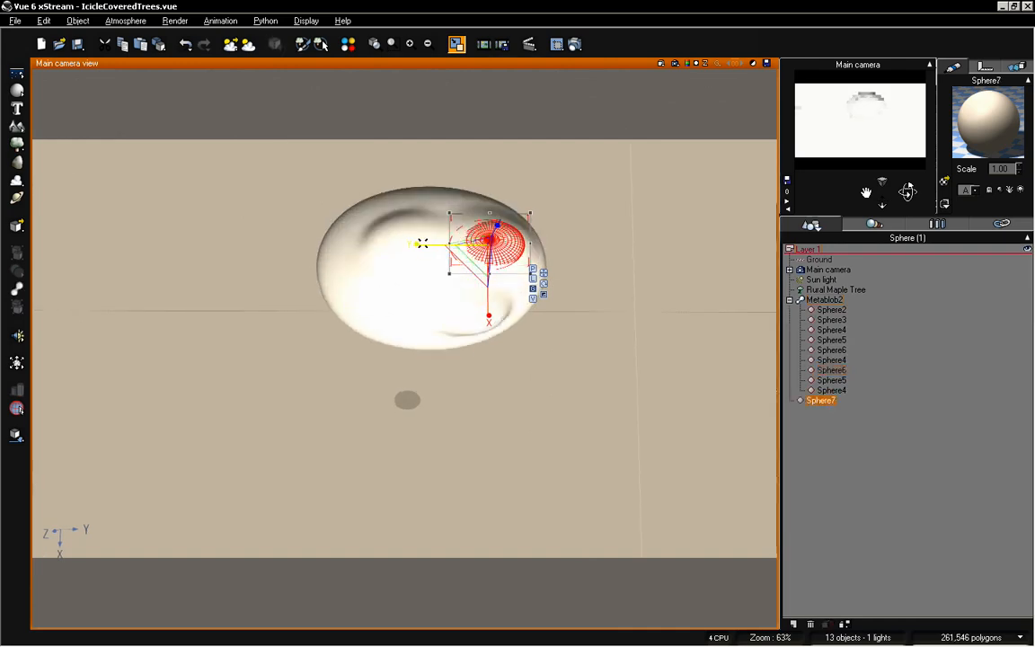
click(543, 274)
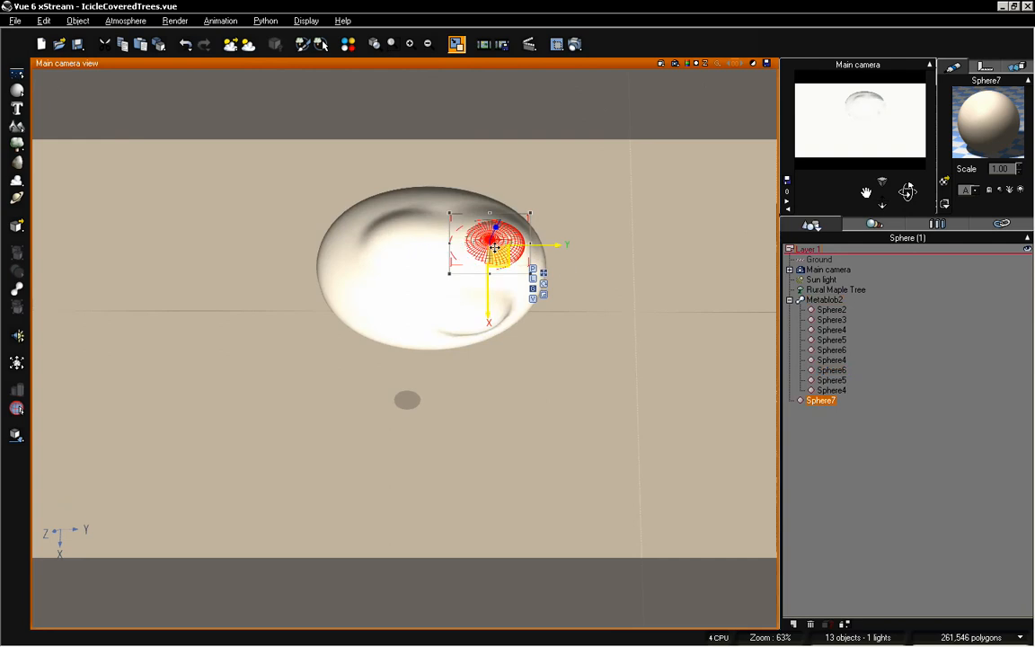
drag(543, 245, 416, 246)
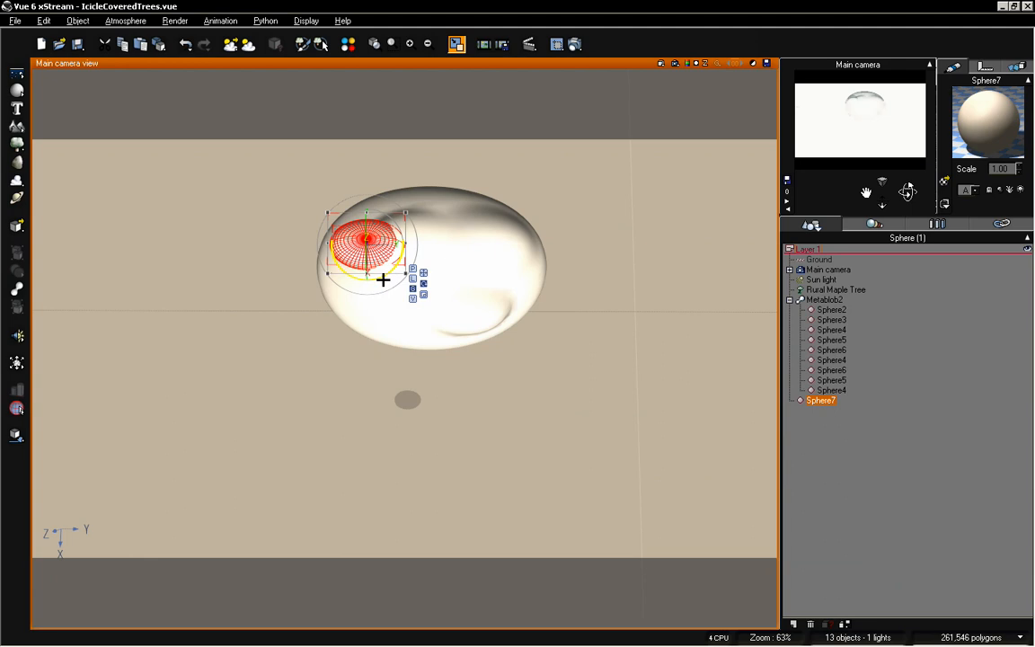
drag(383, 277, 326, 265)
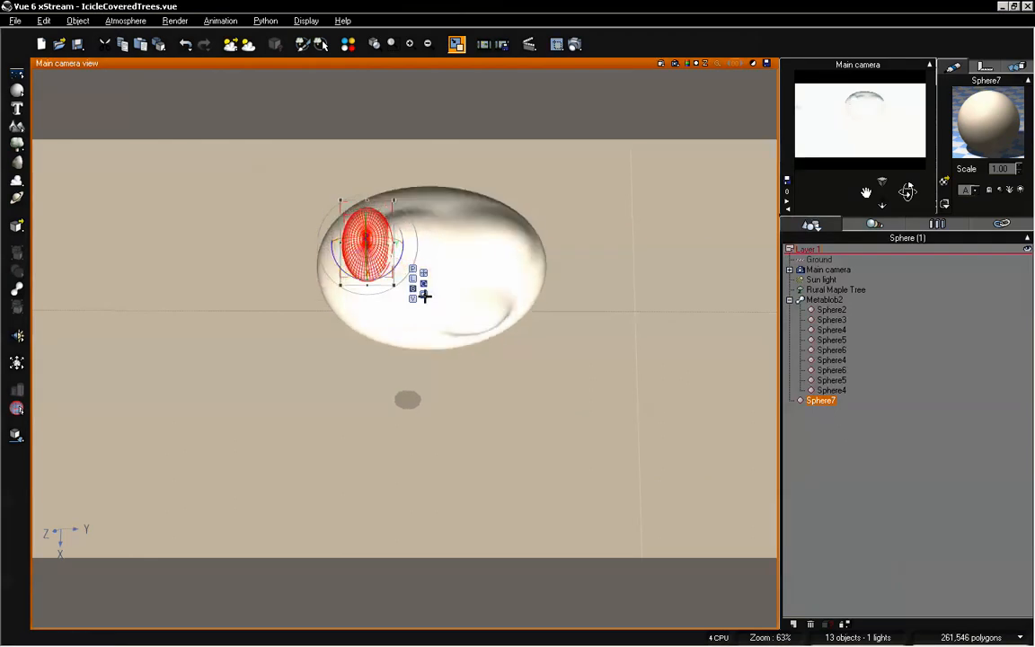
Stretch the copied sphere along the X axis, move it to the clump's outer edge, and lower it slightly
drag(367, 306, 367, 356)
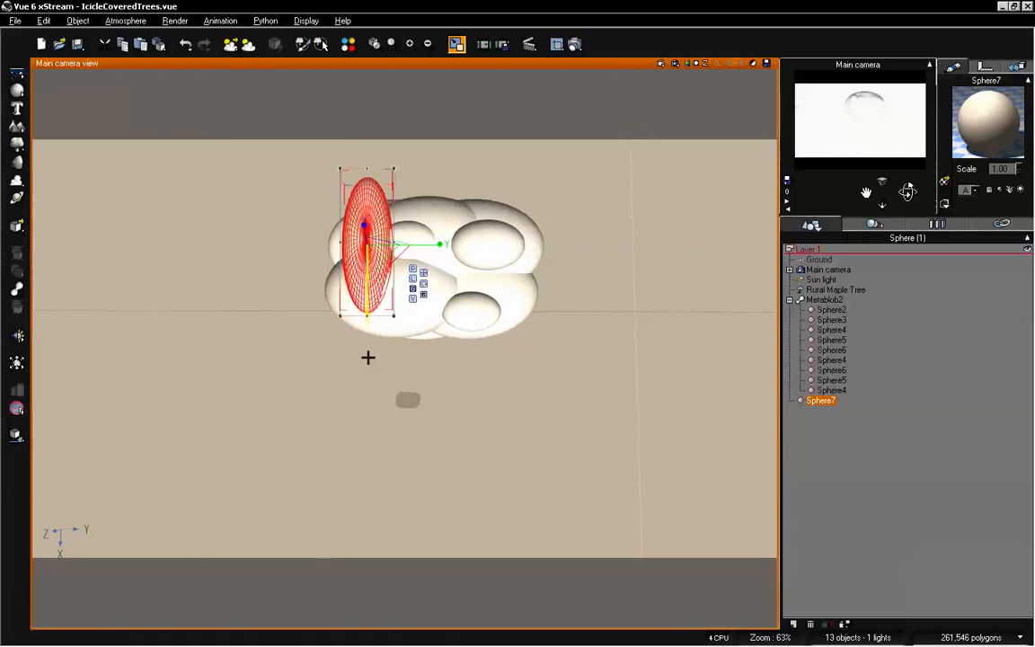
drag(423, 274, 387, 277)
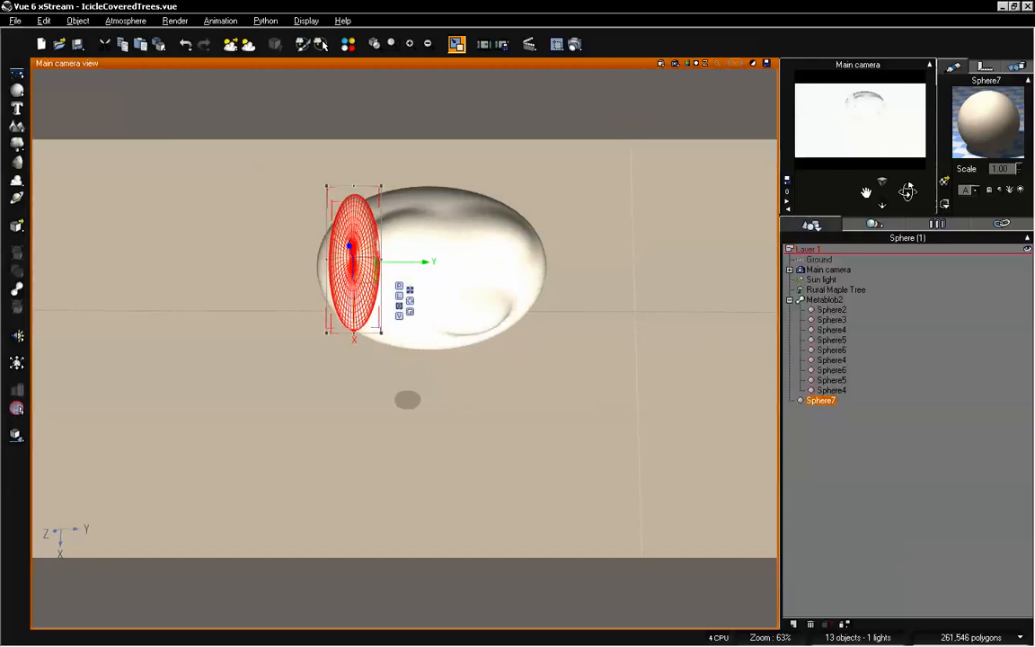
drag(908, 191, 908, 117)
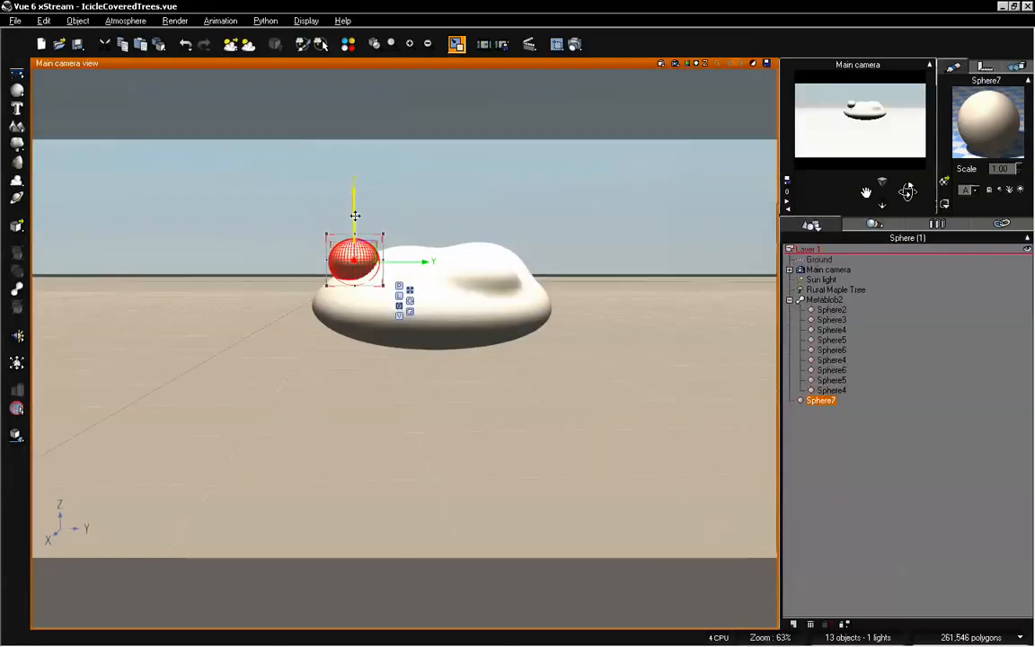
drag(355, 216, 353, 234)
Duplicate the stretched sphere, place one at each end of the clump, and add both spheres to Metablob2
drag(413, 288, 569, 302)
key(ctrl+d)
click(820, 401)
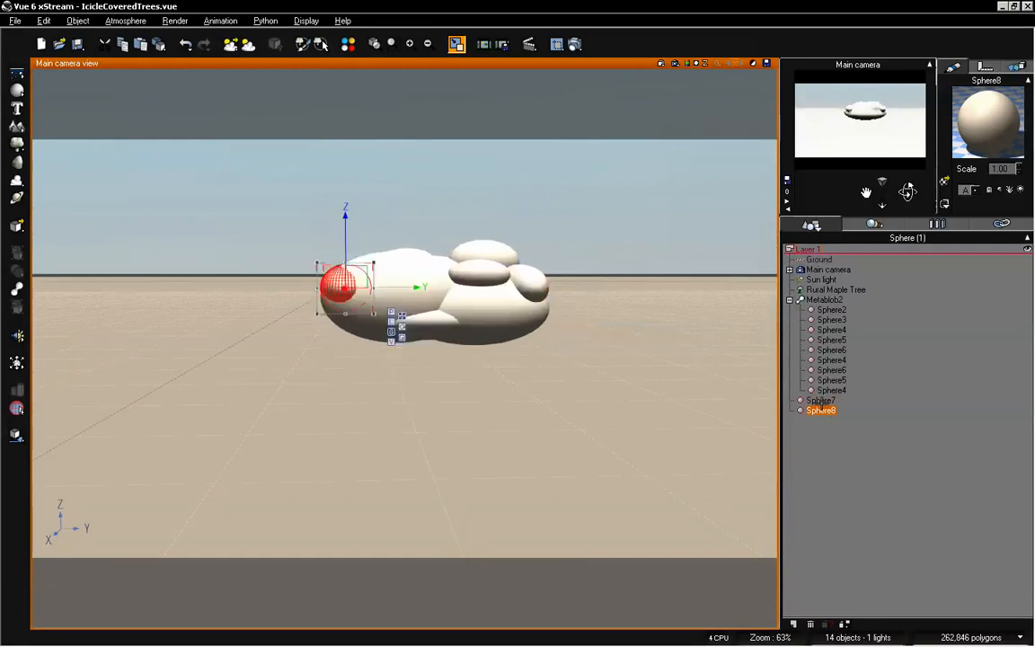
ctrl+click(821, 410)
drag(821, 406, 825, 377)
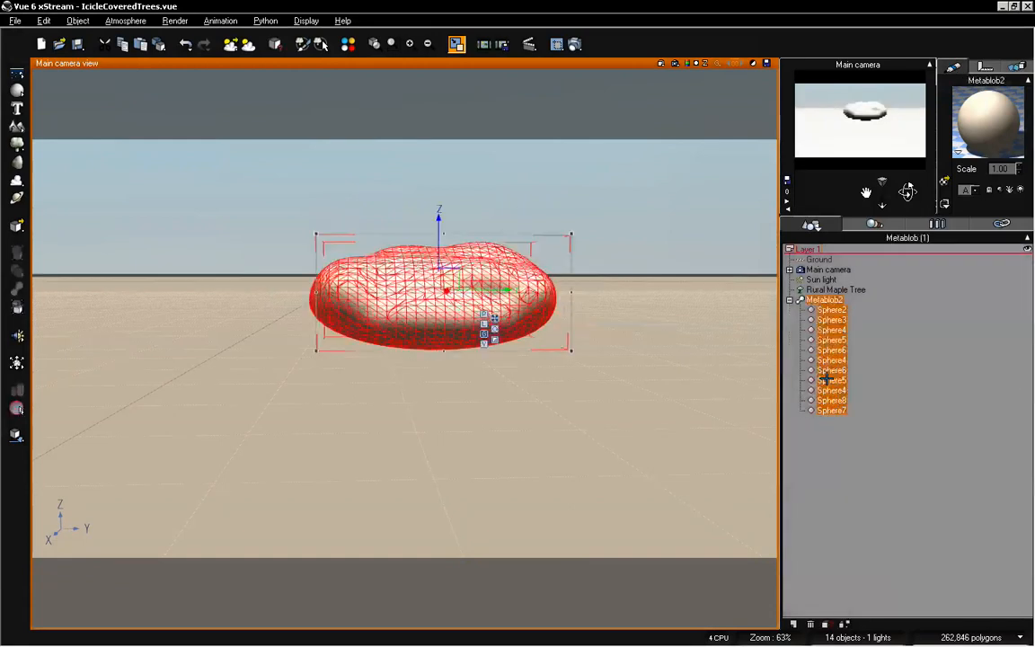
click(848, 428)
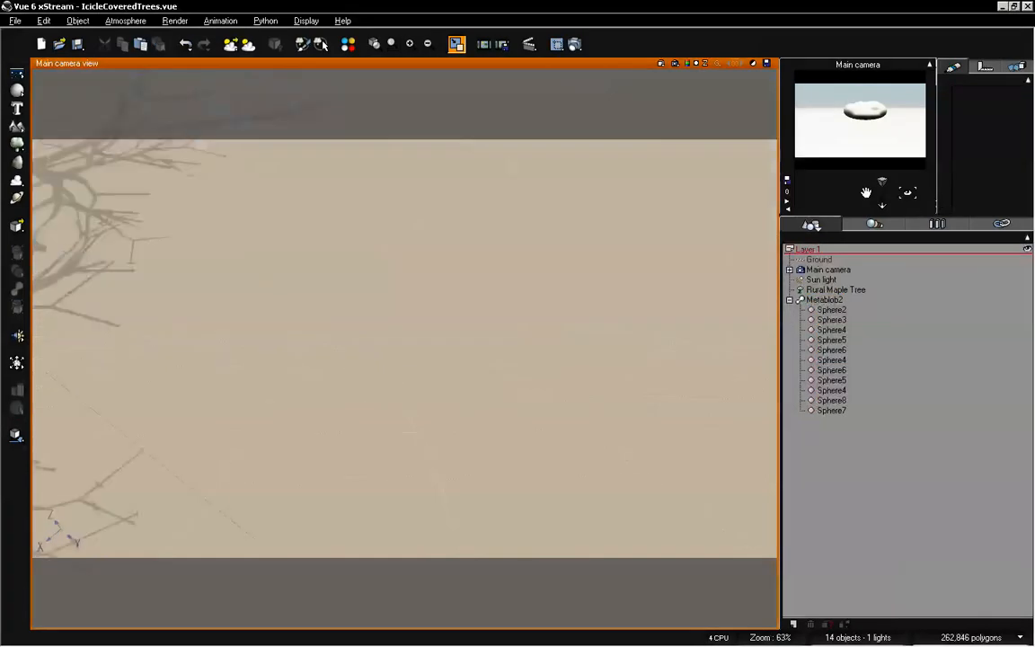
Move Sphere8 slightly inward along the Y axis at the clump's end and shorten it along the X axis
drag(908, 192, 859, 247)
click(828, 300)
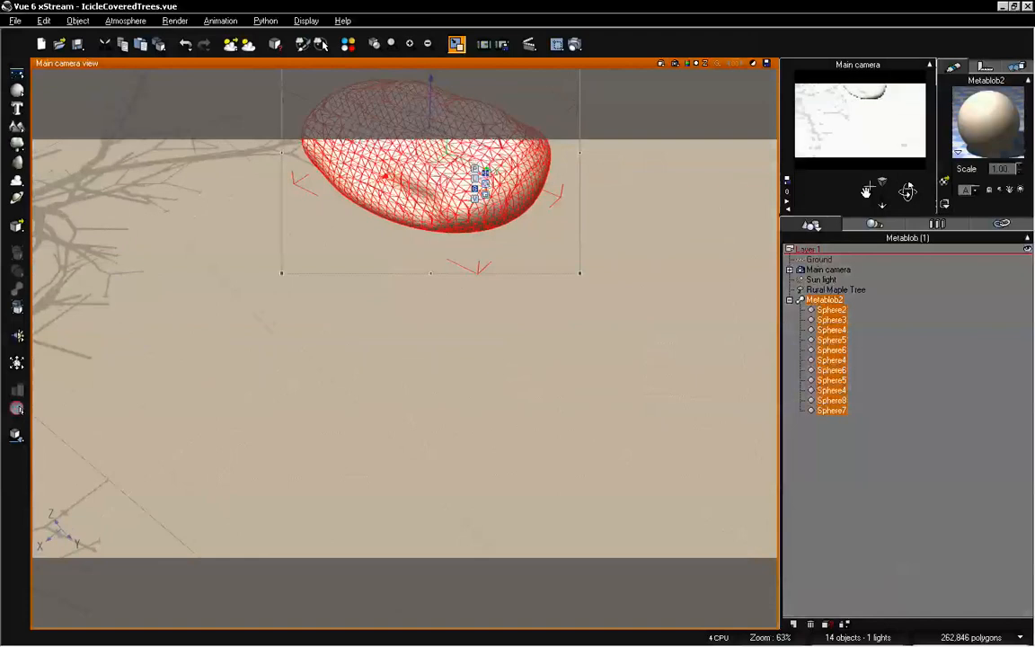
mouse_move(867, 192)
mouse_down()
mouse_move(866, 236)
mouse_move(866, 212)
mouse_move(883, 221)
mouse_move(867, 171)
mouse_move(882, 170)
mouse_move(866, 214)
mouse_up()
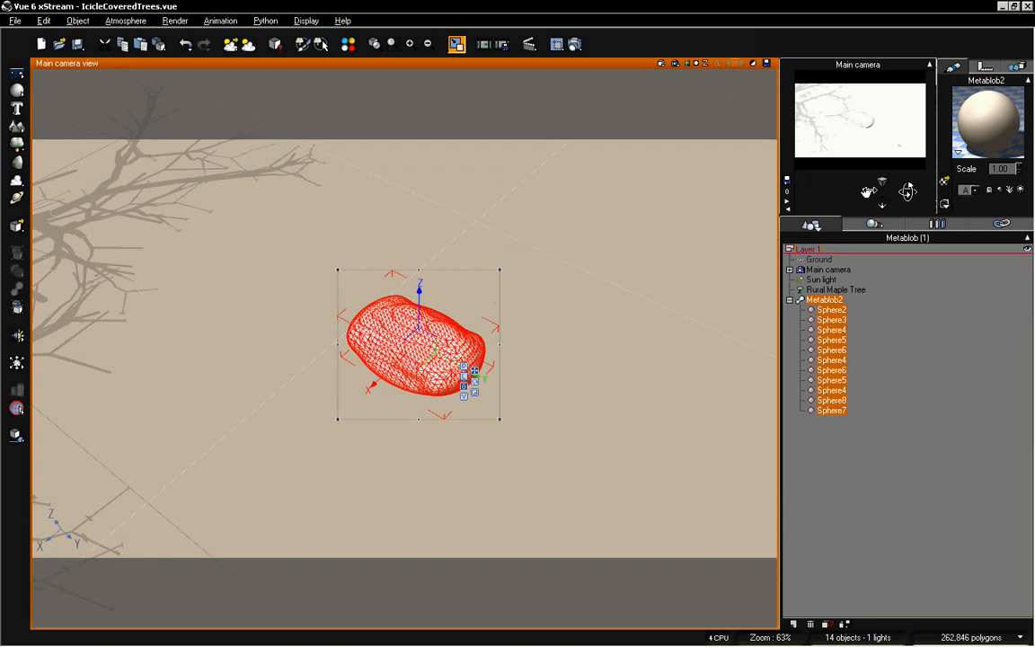
drag(881, 194, 881, 178)
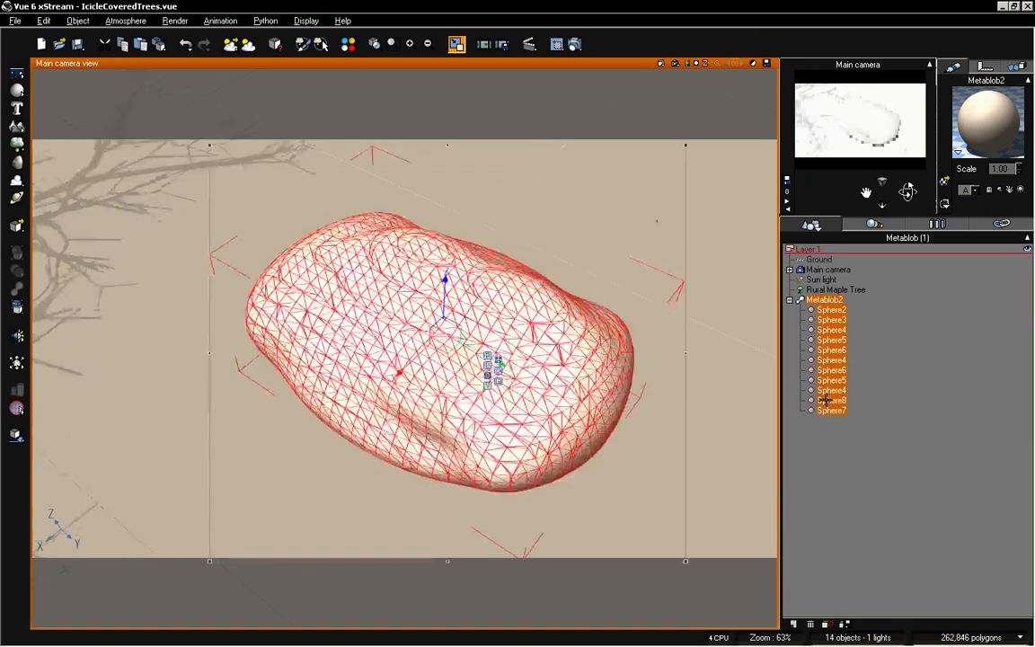
click(829, 400)
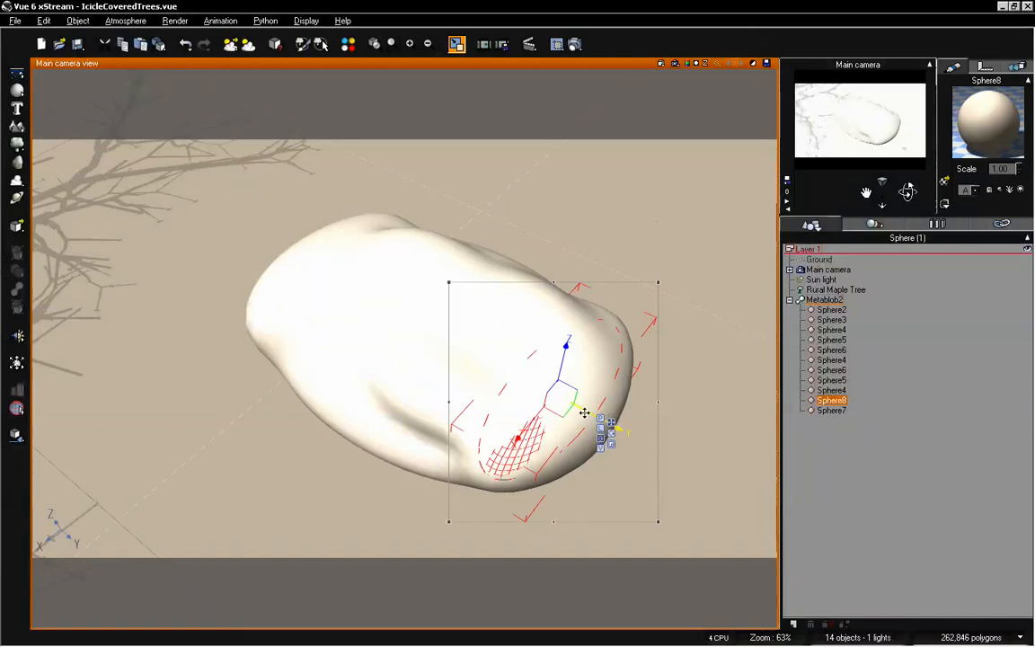
drag(585, 413, 573, 401)
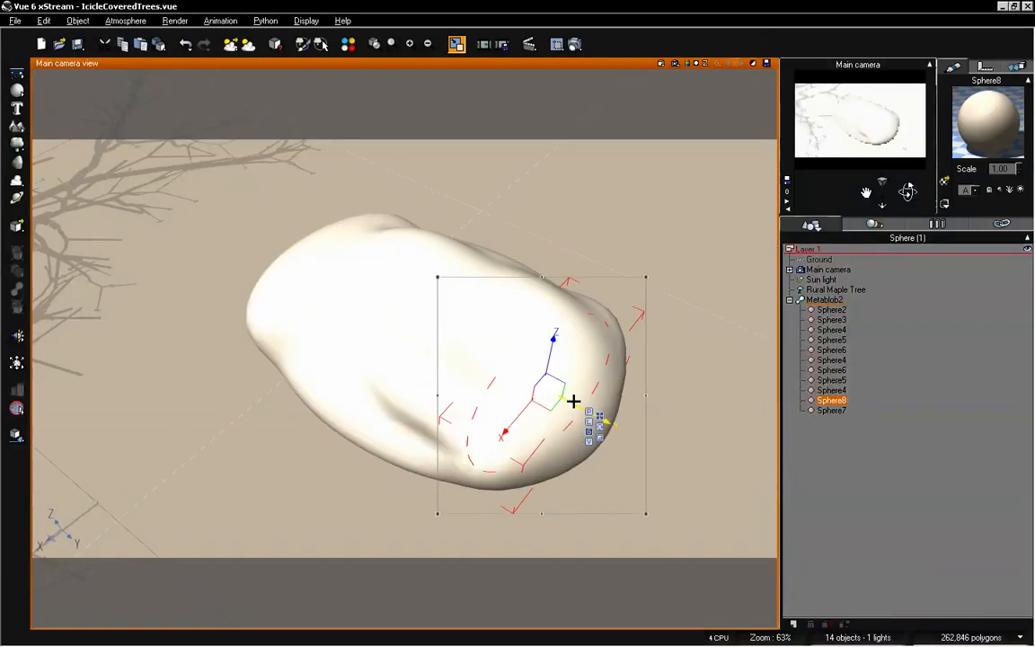
click(600, 438)
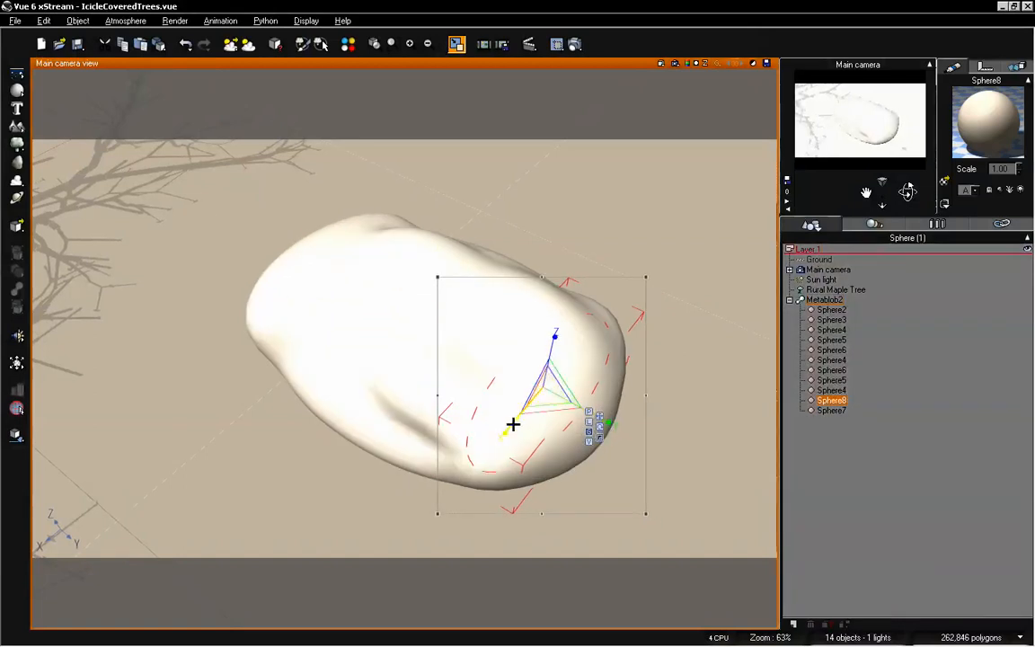
drag(511, 424, 504, 433)
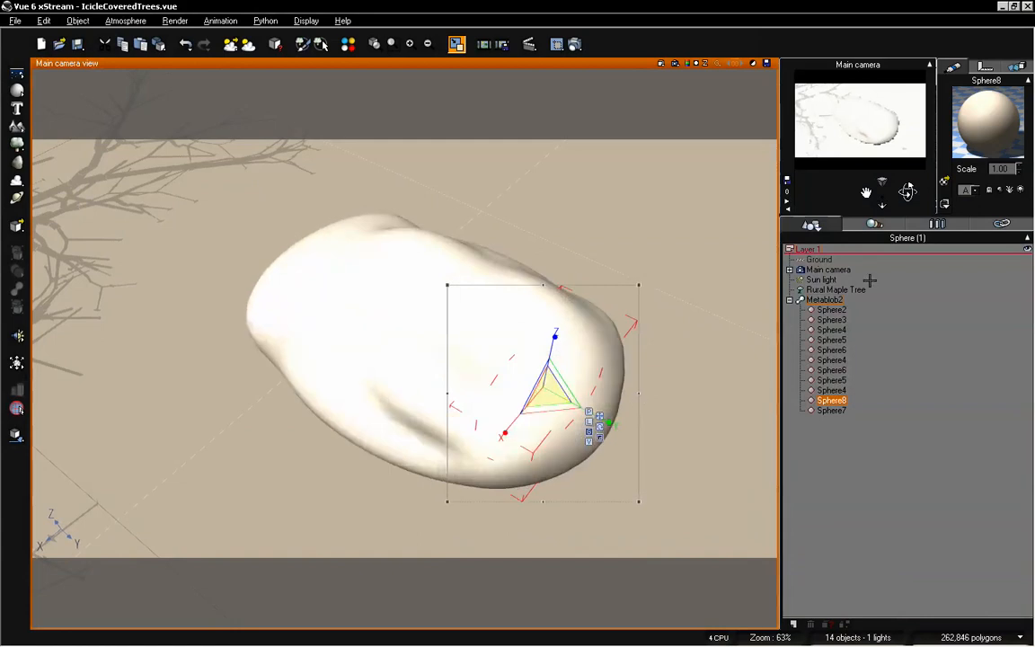
Reposition the main camera to X 1.7592 m, Y 16.995 m, Z 10.021 m to reframe the snow clump
click(831, 270)
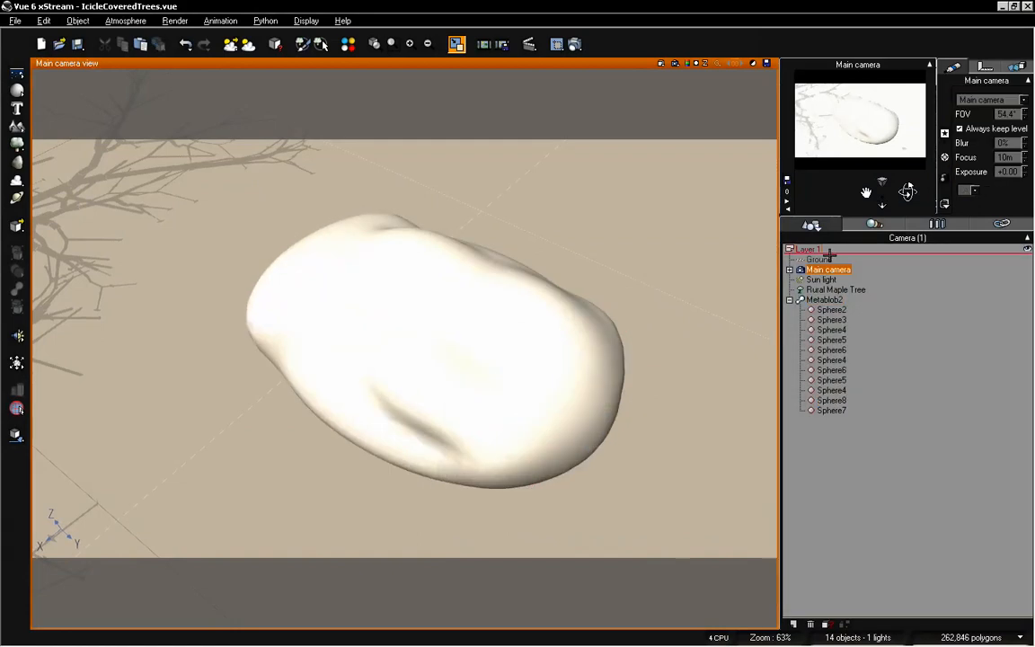
click(986, 67)
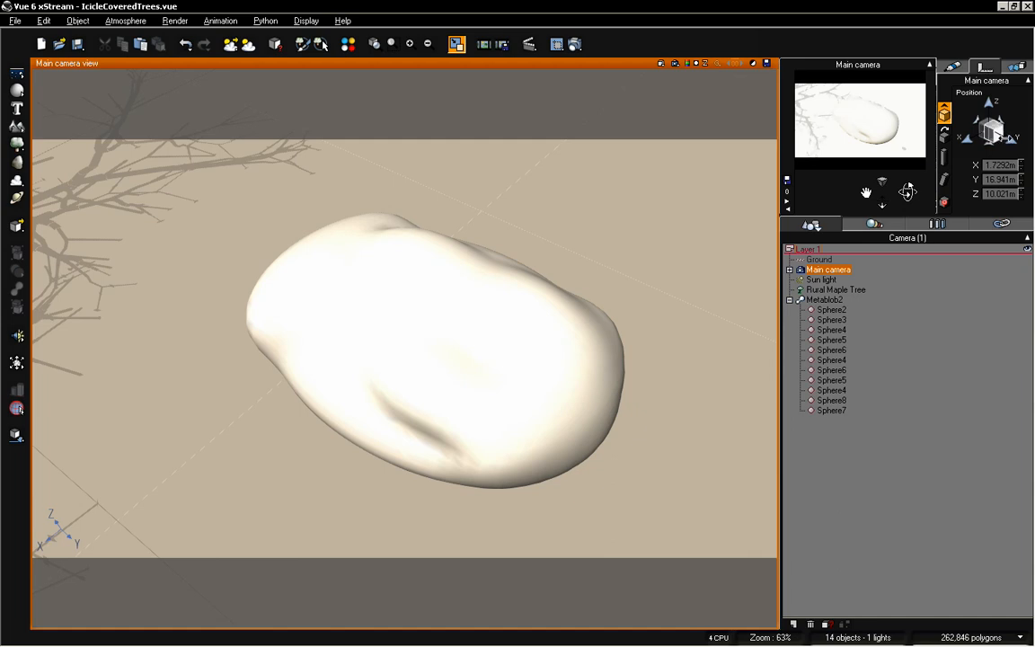
drag(907, 192, 907, 192)
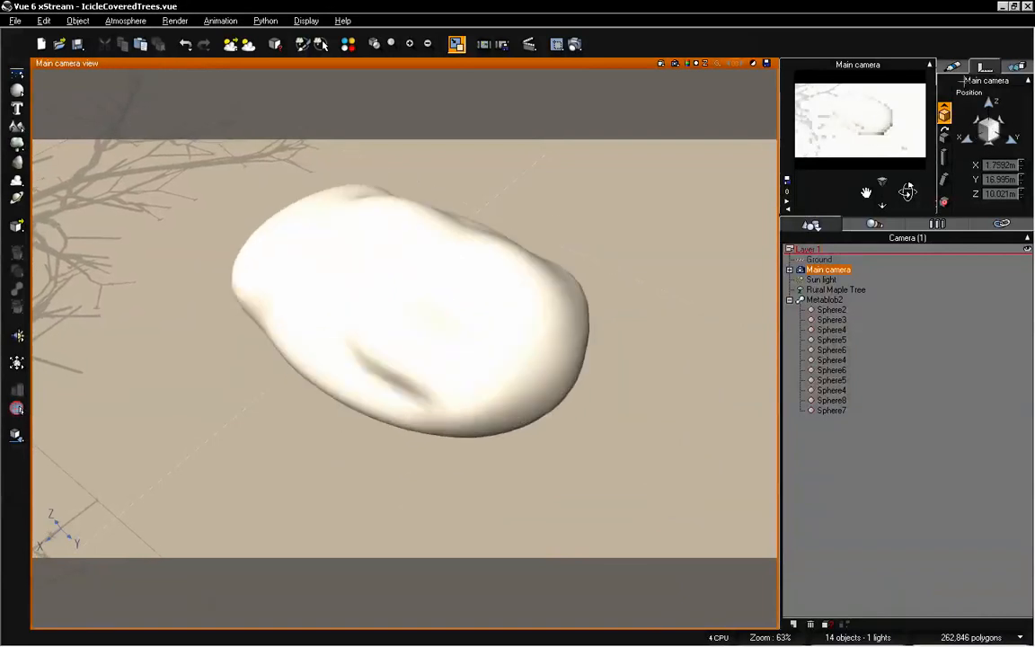
click(954, 66)
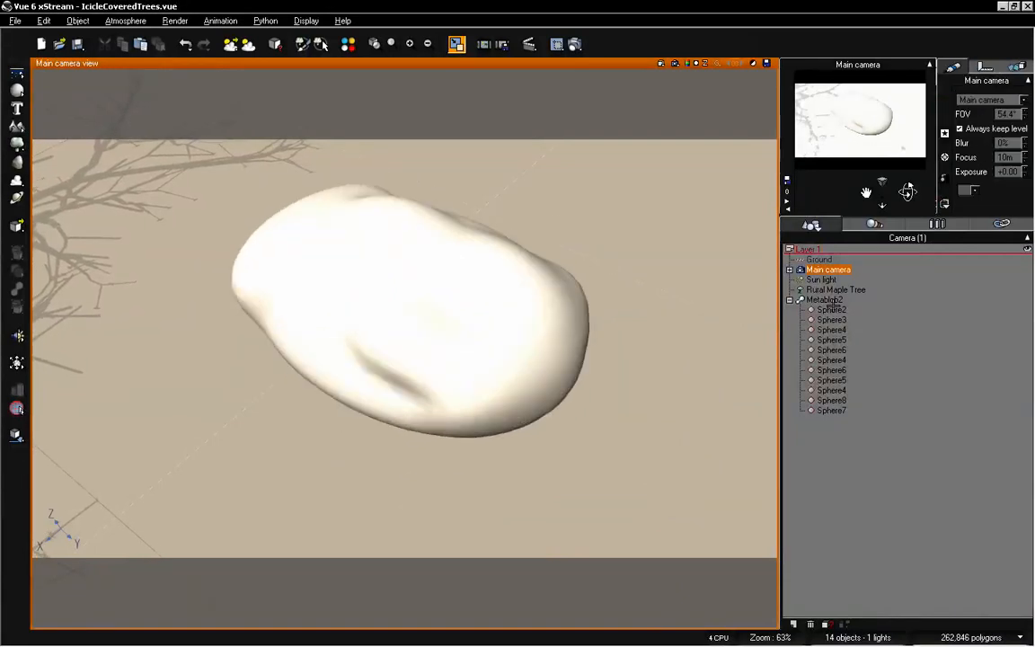
Check Sphere5 and Sphere6 among Metablob2's component spheres and save the scene
click(827, 302)
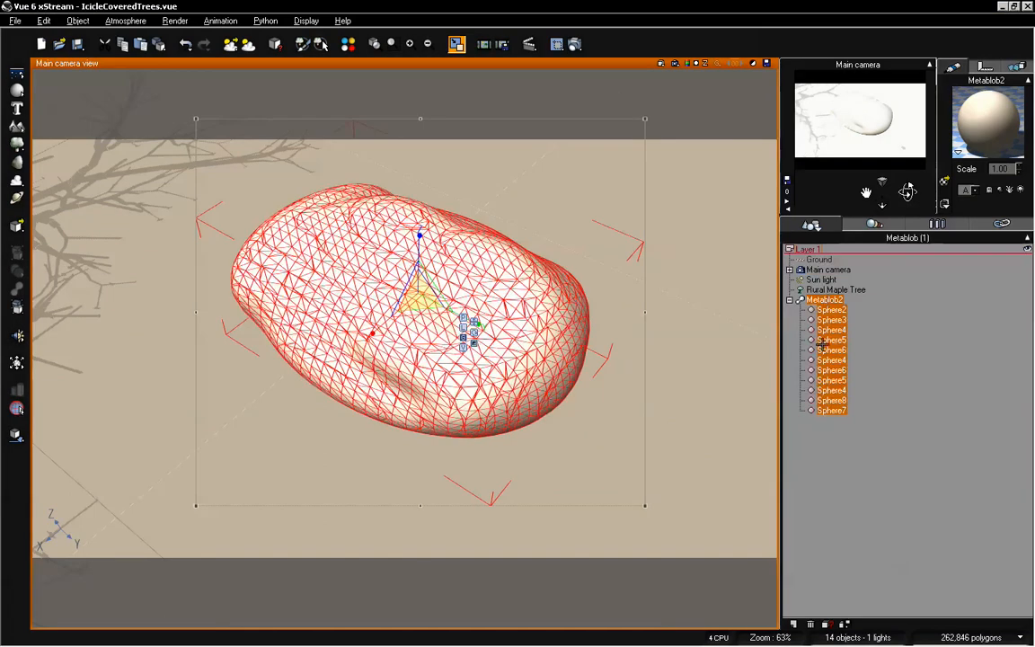
click(827, 341)
click(833, 369)
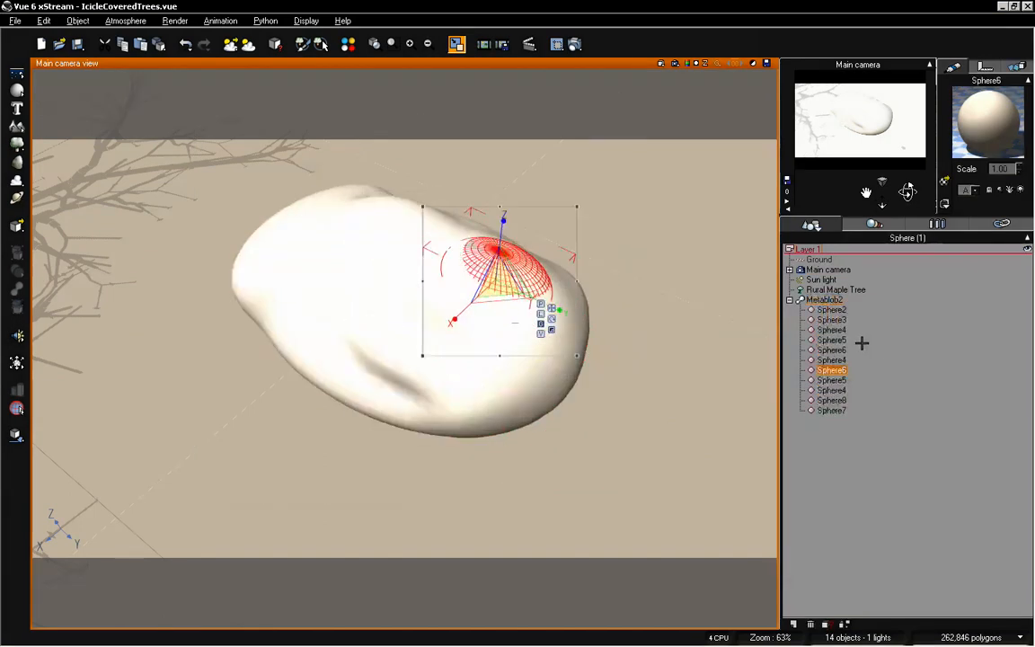
click(901, 418)
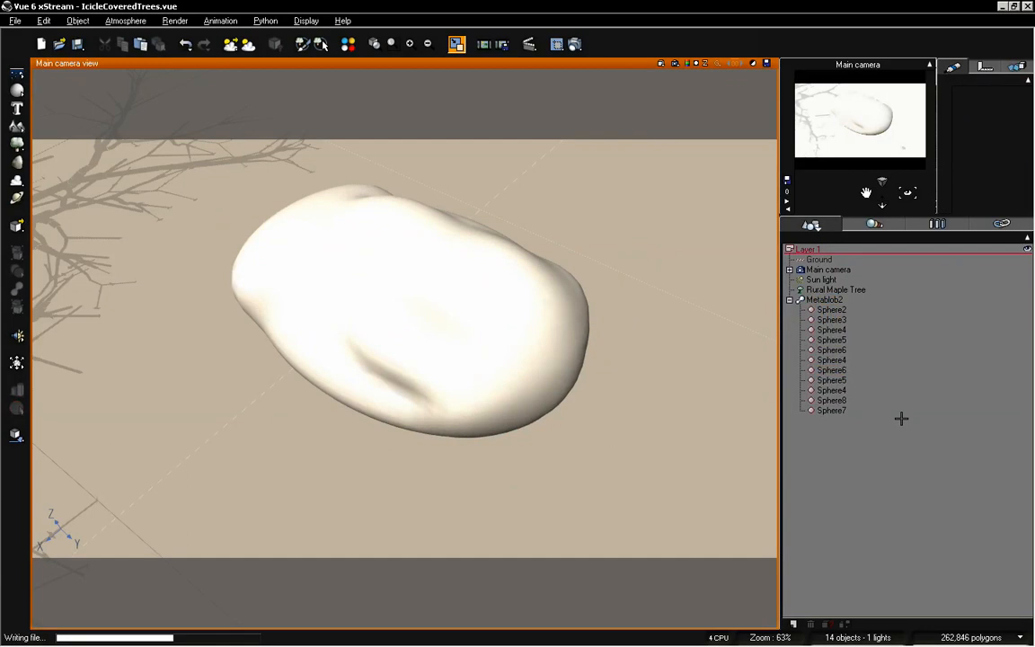
Review the envelope distance and intensity options of Metablob2
click(825, 300)
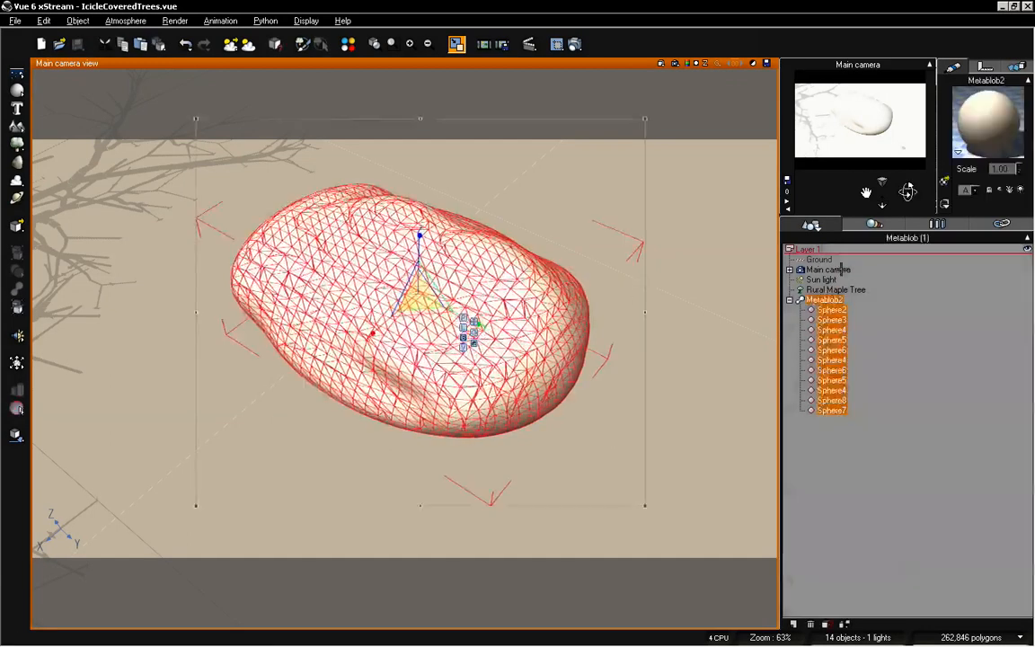
double_click(484, 281)
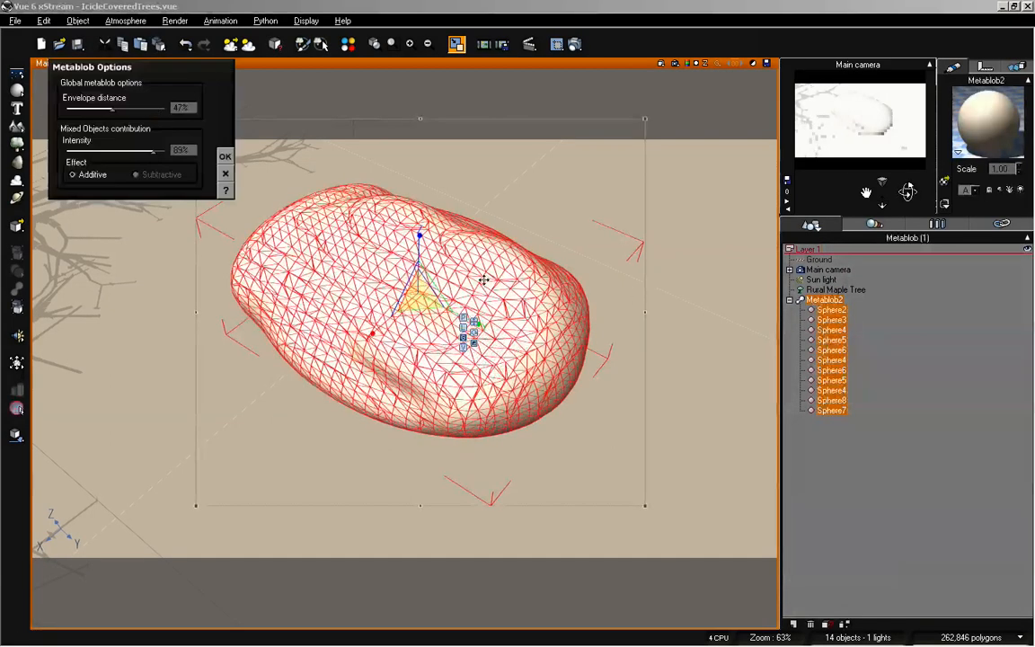
click(225, 157)
Try baking Metablob2 to polygons at the default low bake quality, and undo the bake
right_click(515, 287)
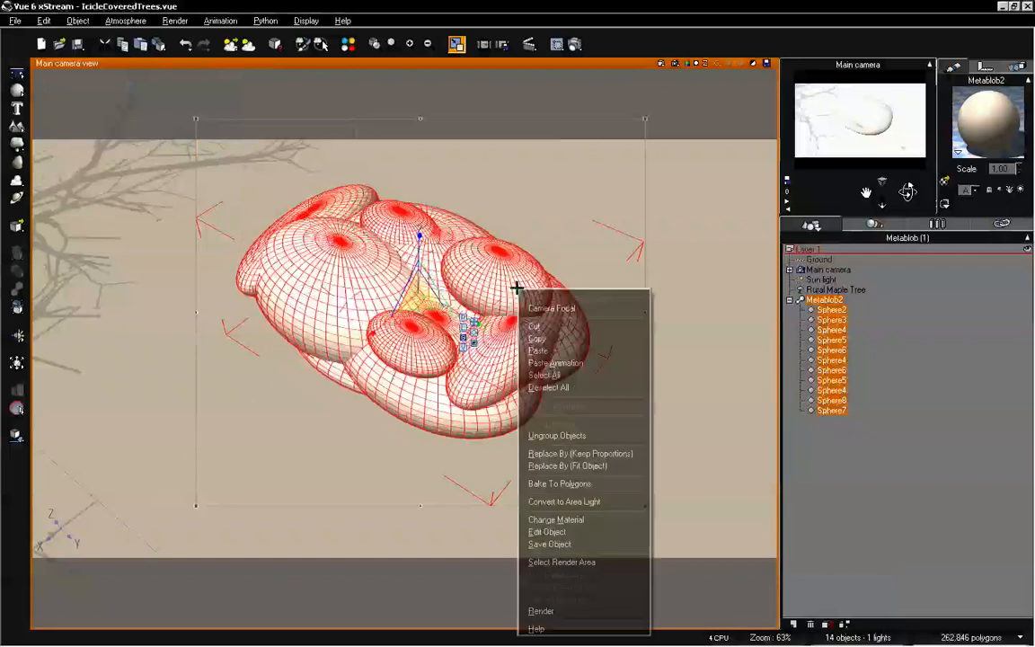
click(559, 484)
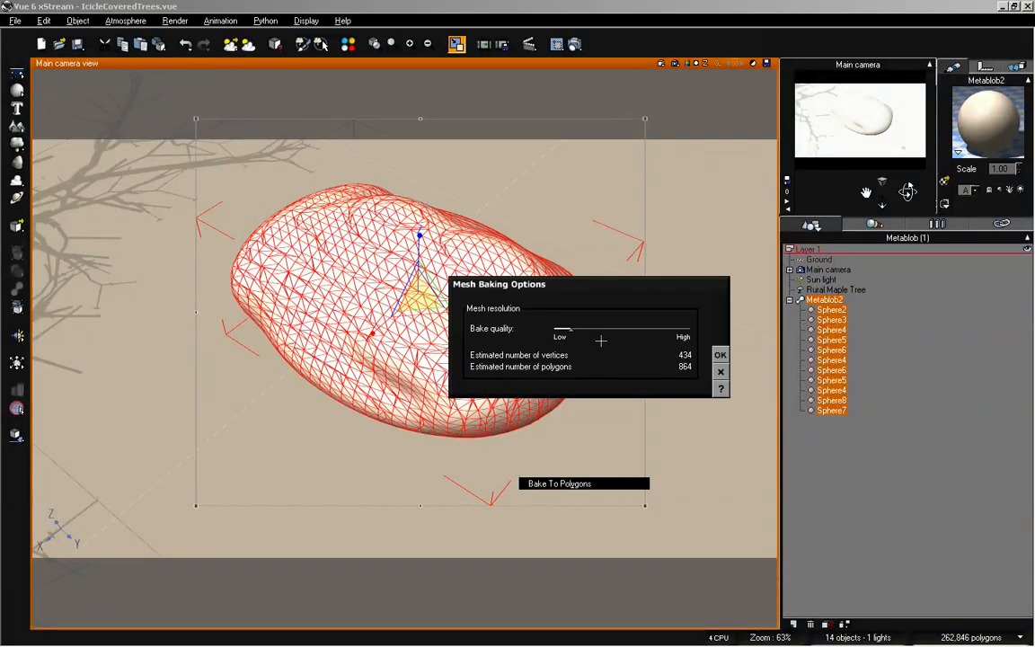
click(720, 354)
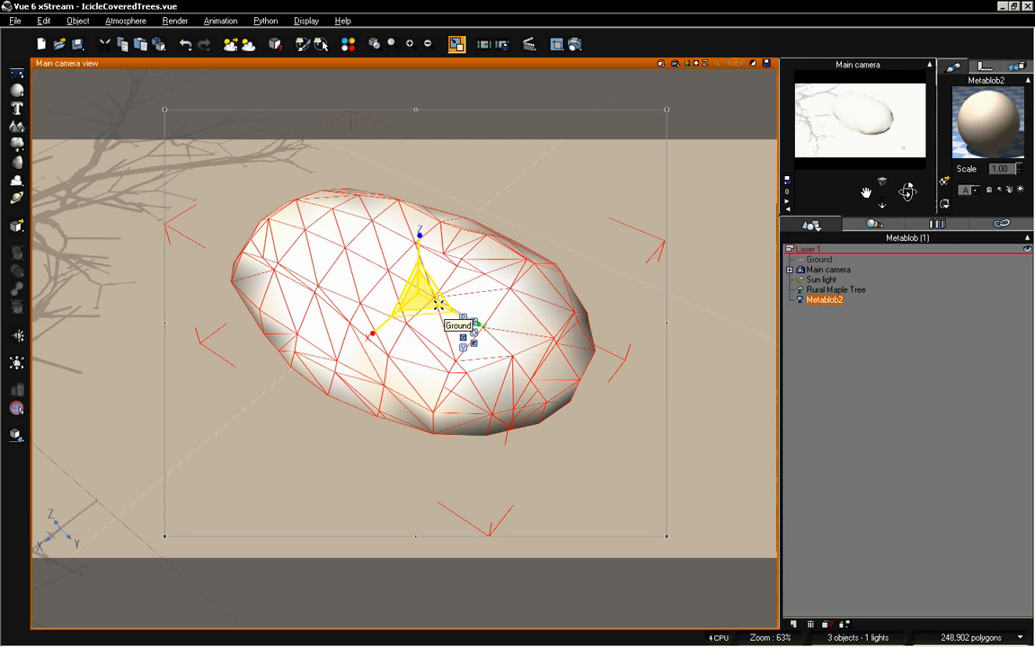
key(ctrl+z)
Bake Metablob2 to polygons with the bake quality raised above the default
right_click(497, 291)
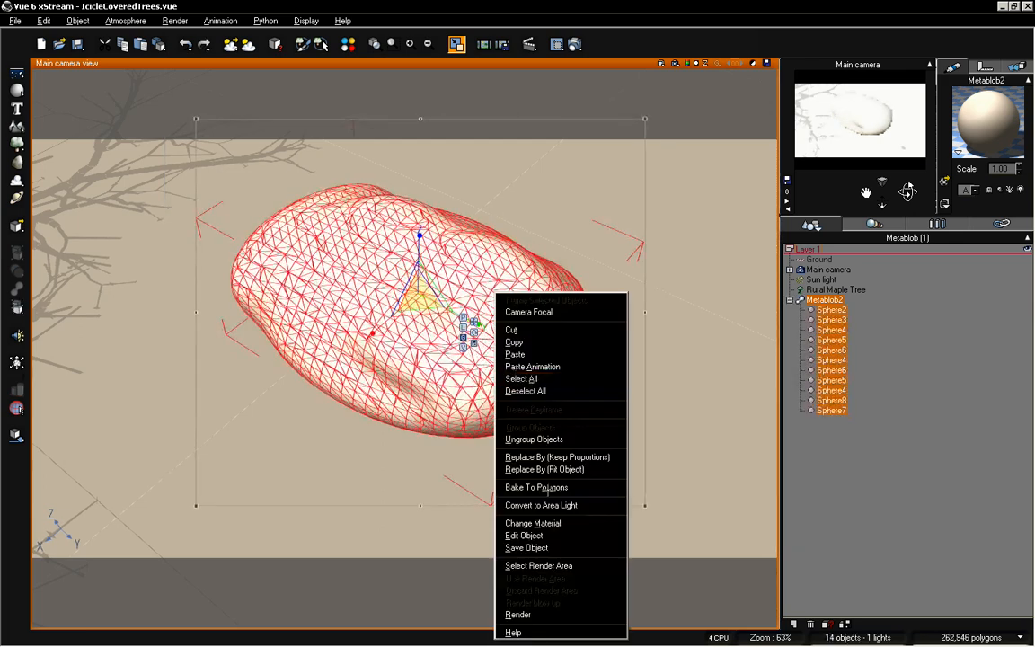
click(547, 488)
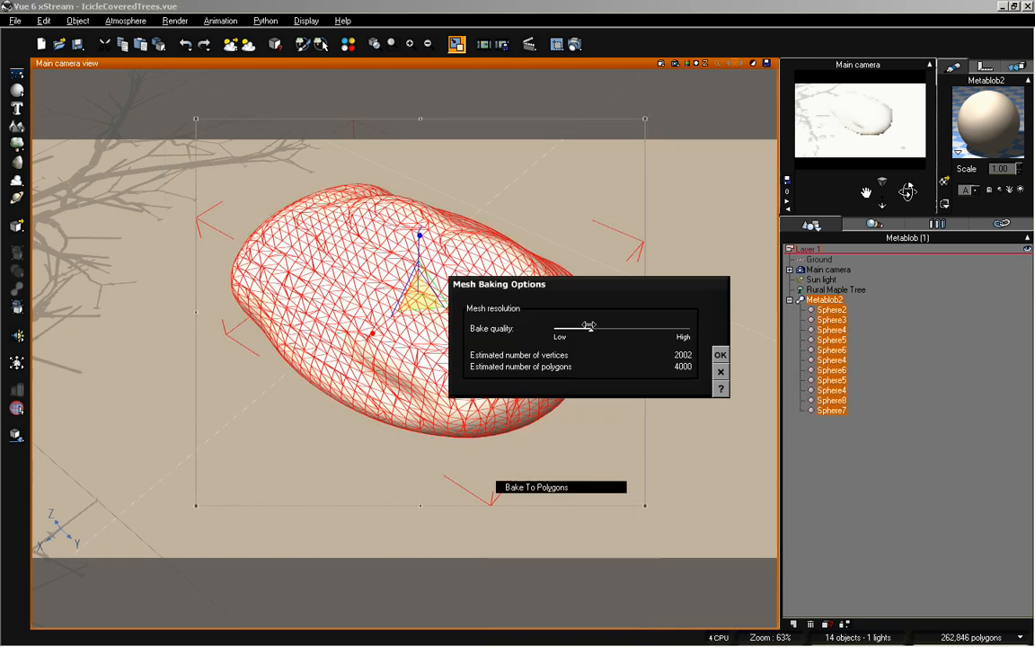
click(721, 354)
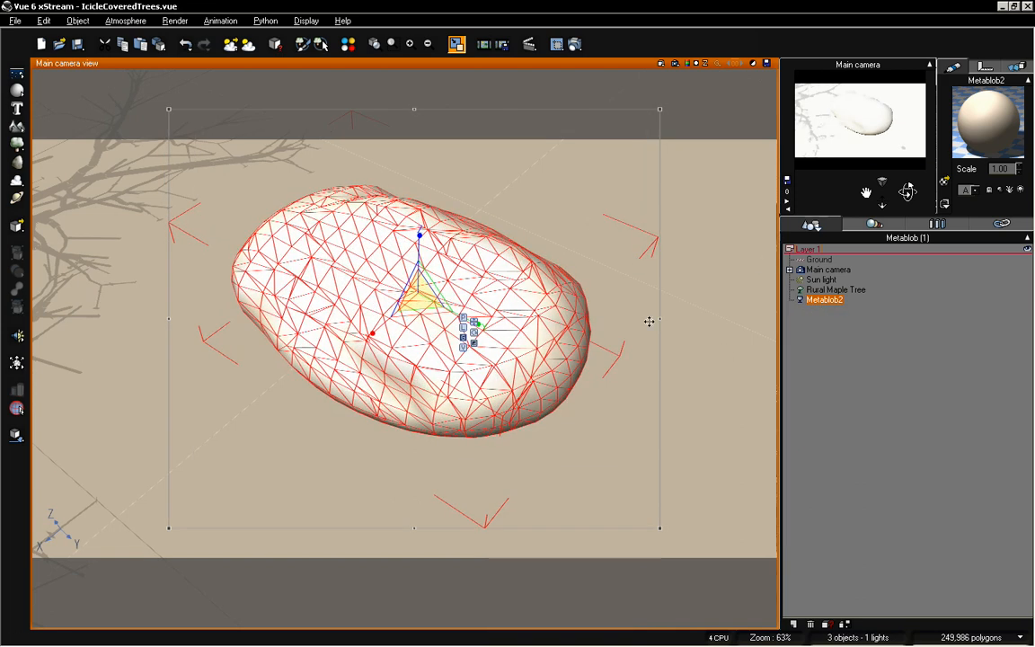
Copy the Maple Trunk_Icicles material from the Rural Maple Tree and paste it onto Metablob2
drag(910, 192, 908, 191)
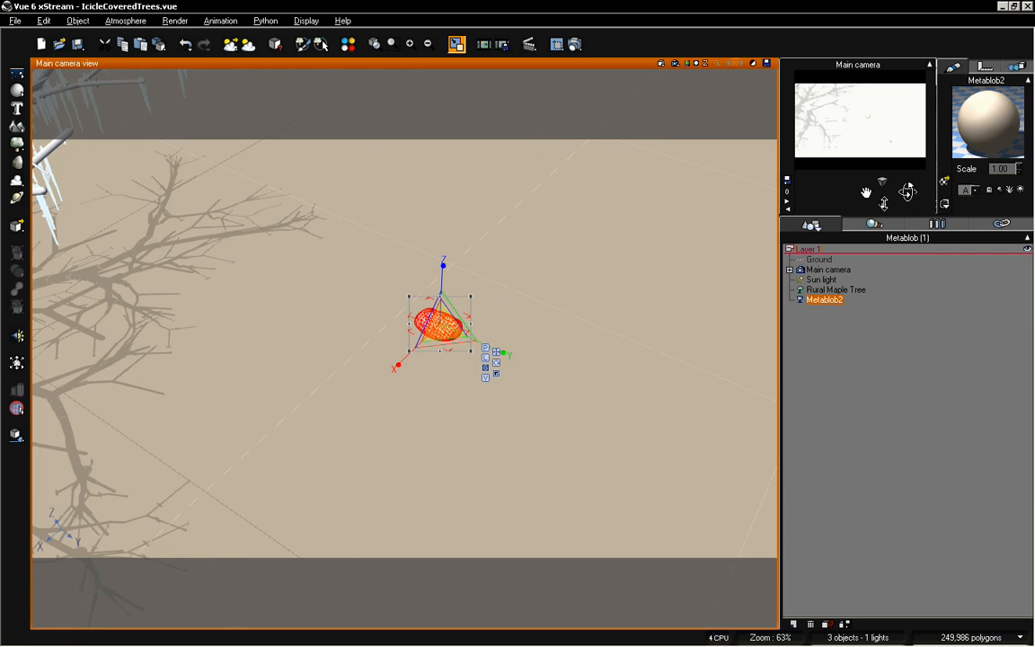
click(846, 289)
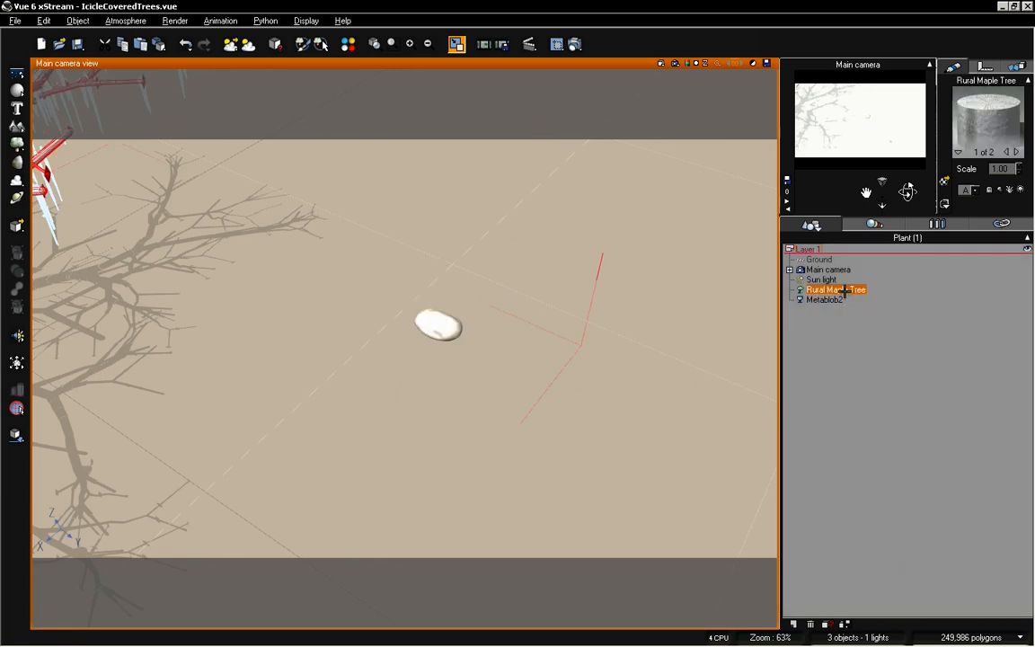
right_click(990, 120)
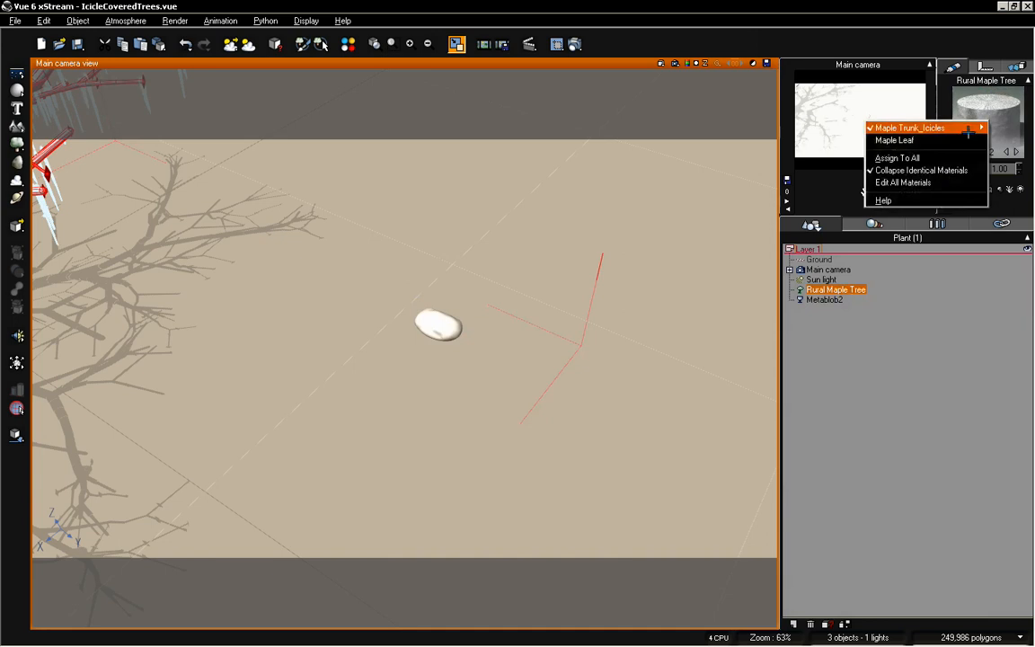
mouse_move(870, 126)
click(837, 158)
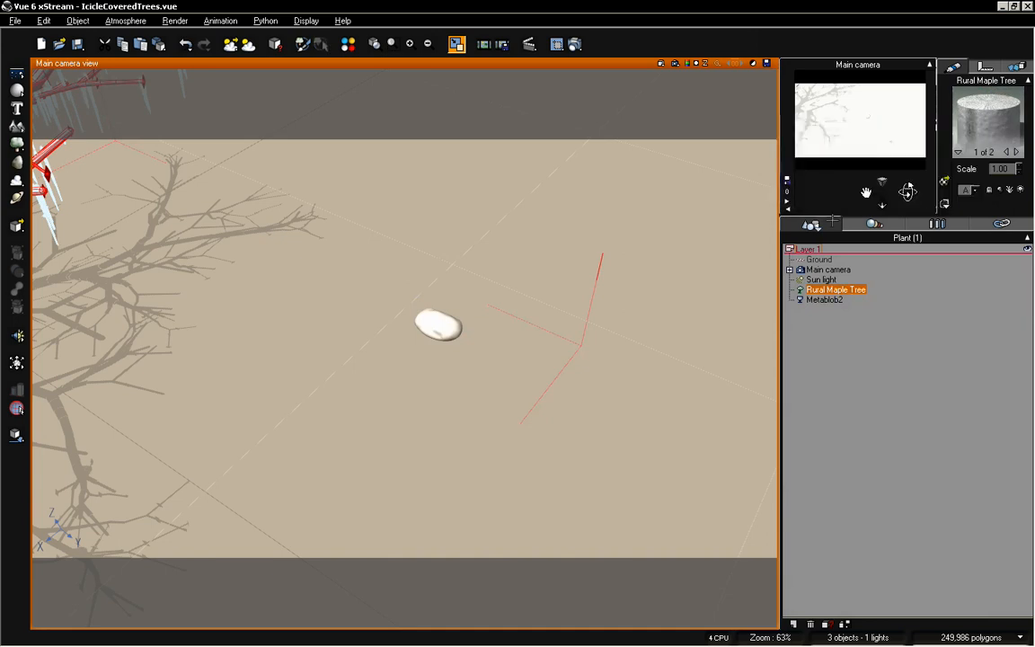
click(825, 299)
right_click(988, 113)
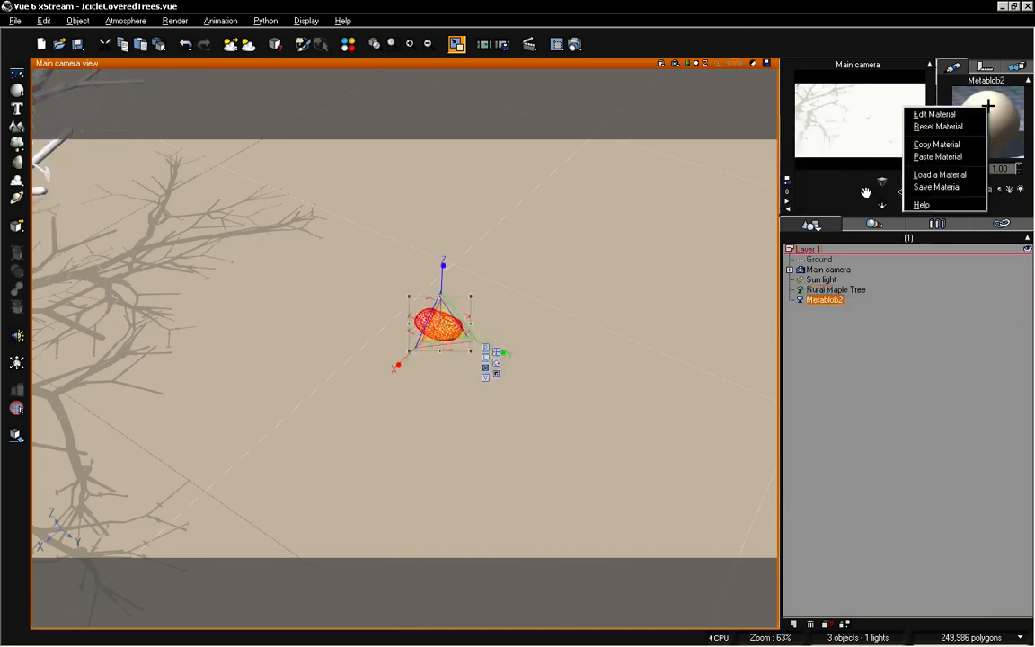
click(960, 157)
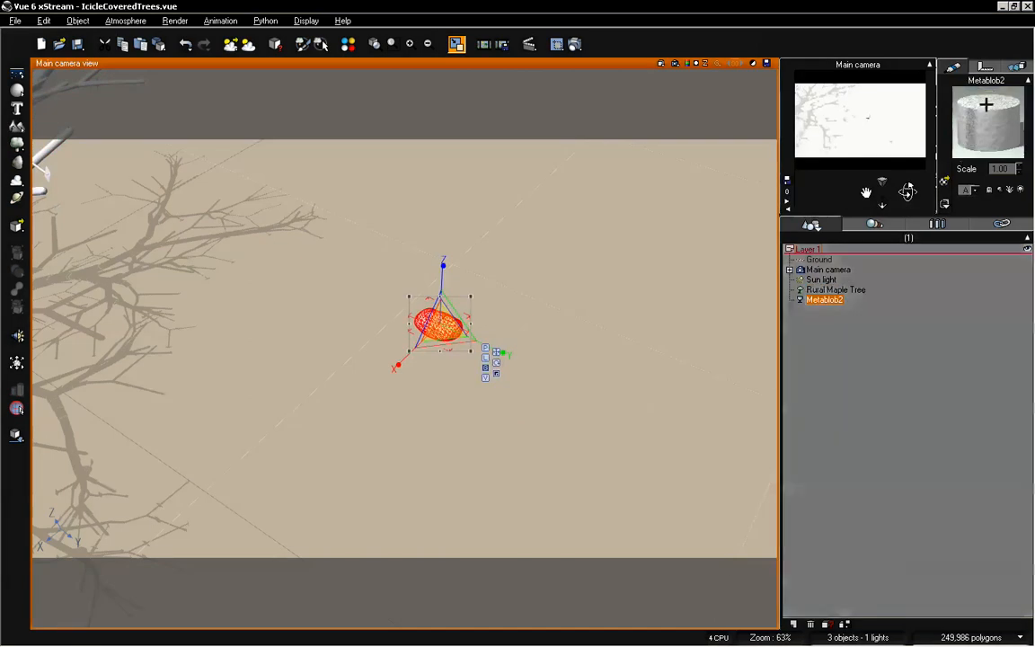
Open Metablob2's material for editing and rename its Maple Trunk_Icicles layer to SnowBlob
double_click(985, 106)
click(558, 106)
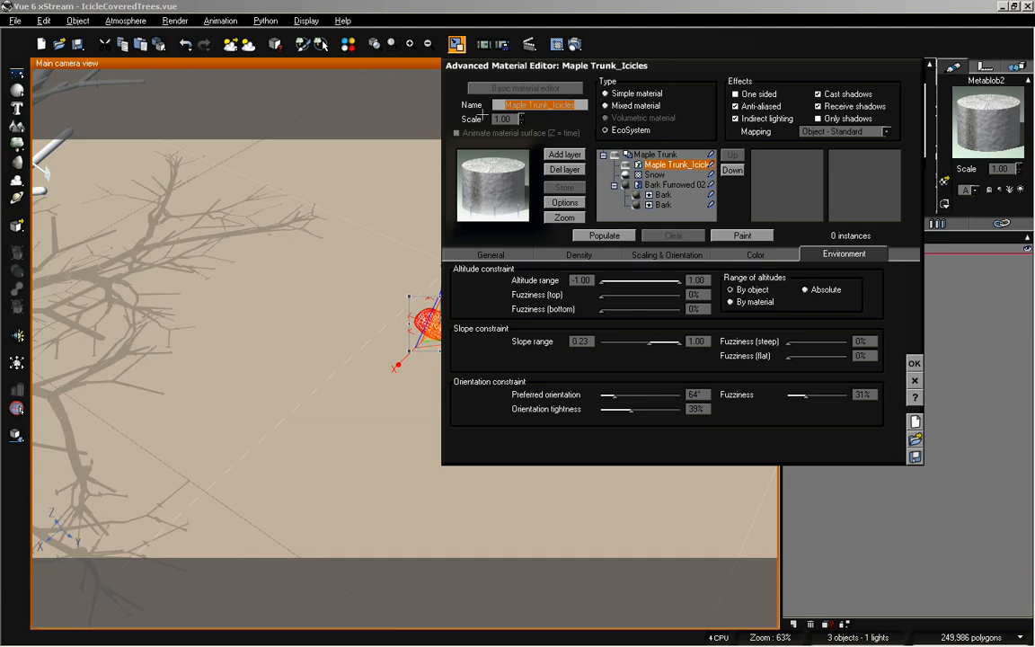
text(SnowBlob)
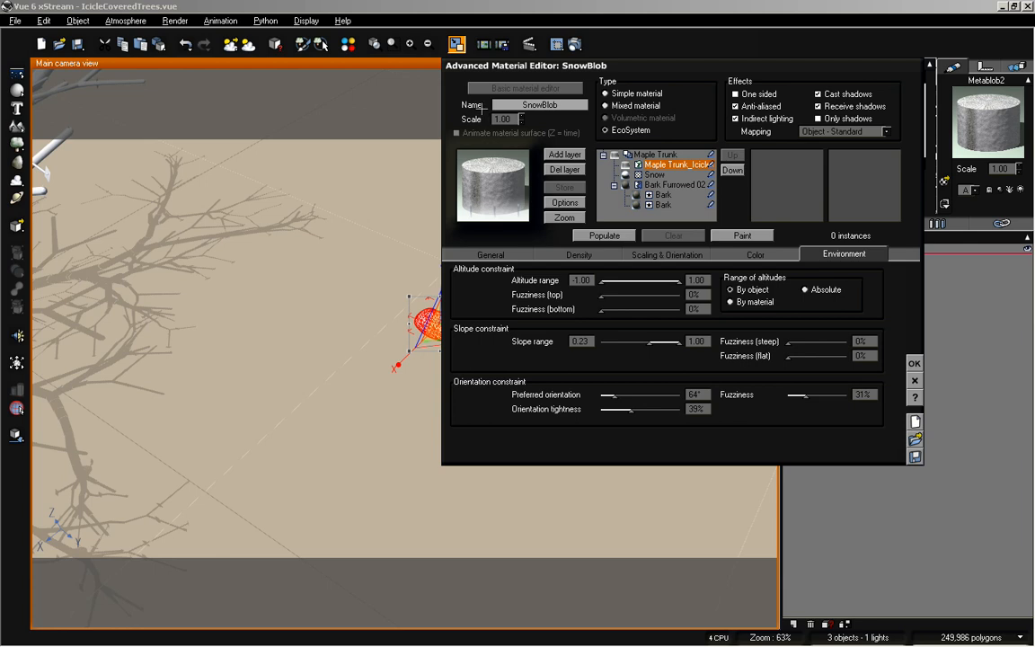
key(Return)
Delete the Bark Furrowed 02 and SnowBlob layers from Metablob2's material, keep only Snow, and accept the material
click(660, 184)
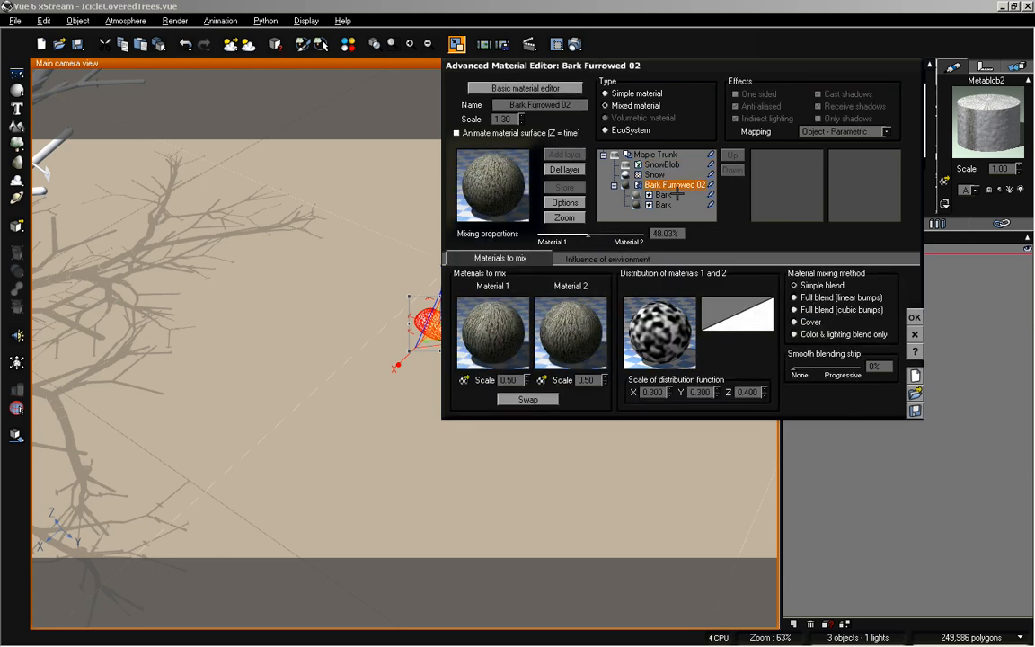
click(565, 169)
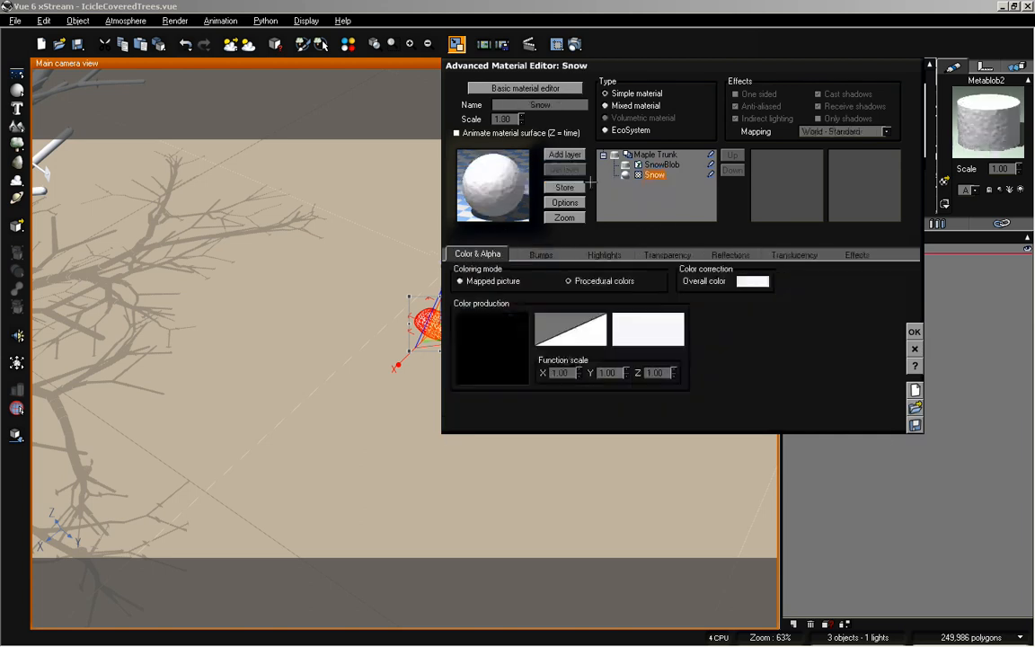
click(662, 165)
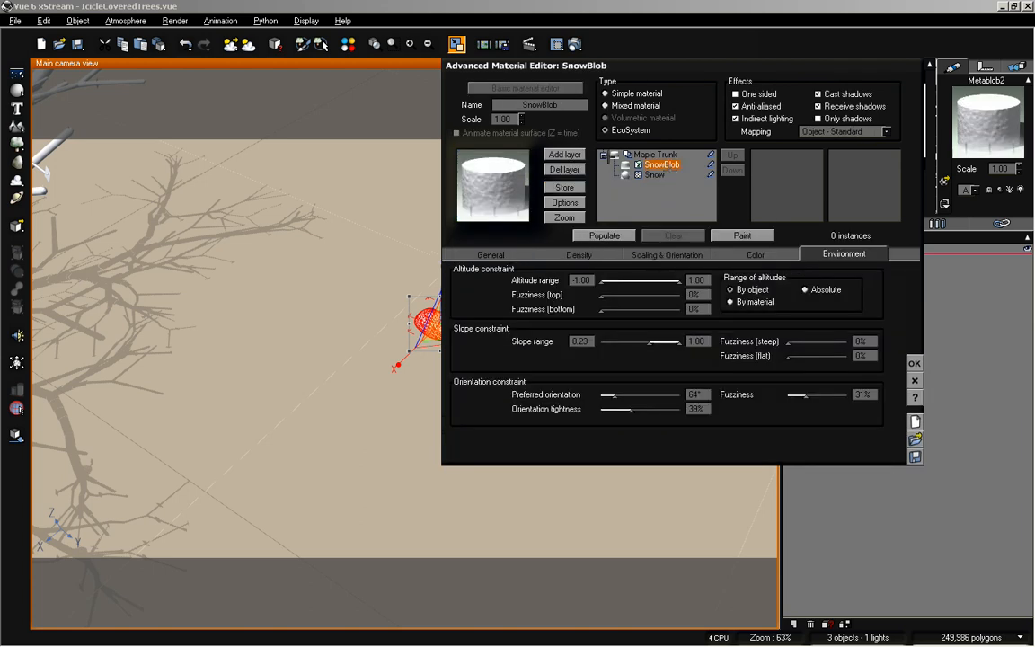
click(565, 170)
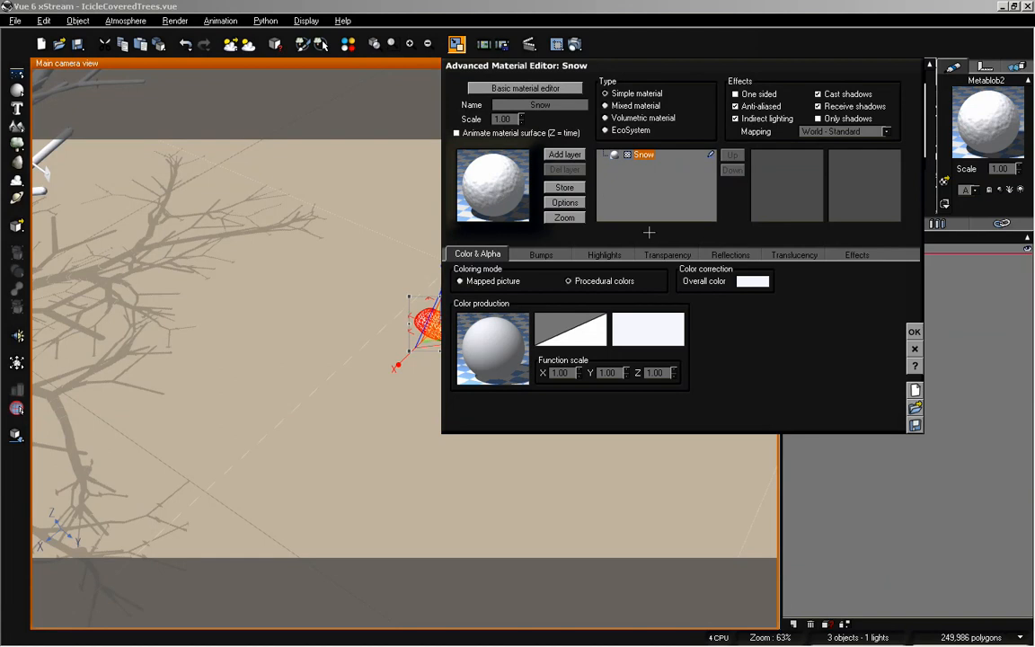
click(914, 329)
mouse_move(882, 194)
mouse_down()
mouse_move(882, 162)
mouse_move(885, 204)
mouse_up()
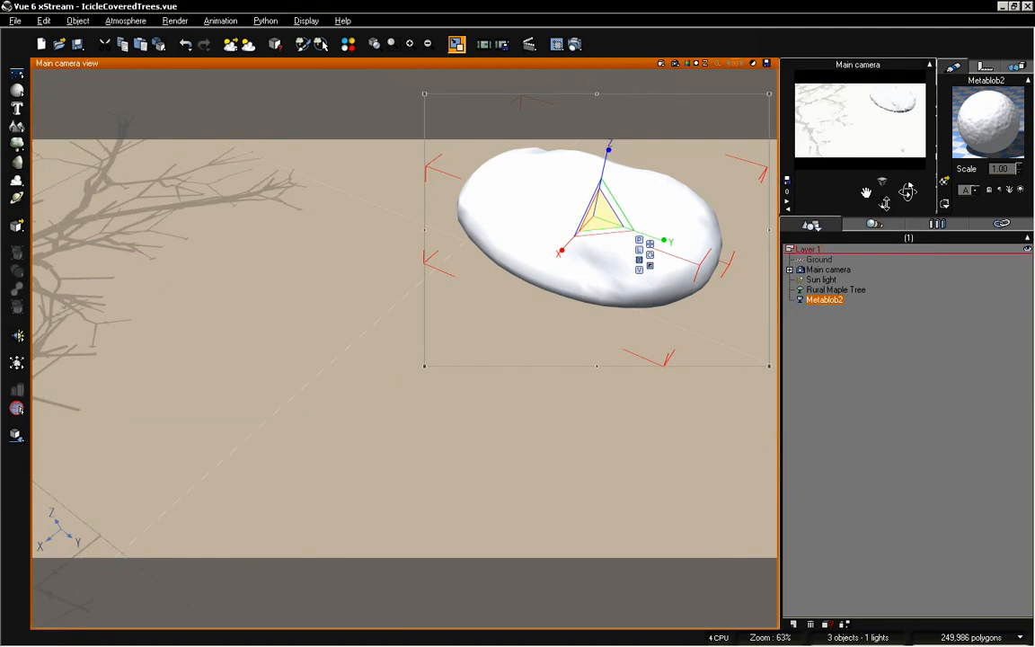
Examine the Snow layer in the Rural Maple Tree's trunk material
double_click(831, 290)
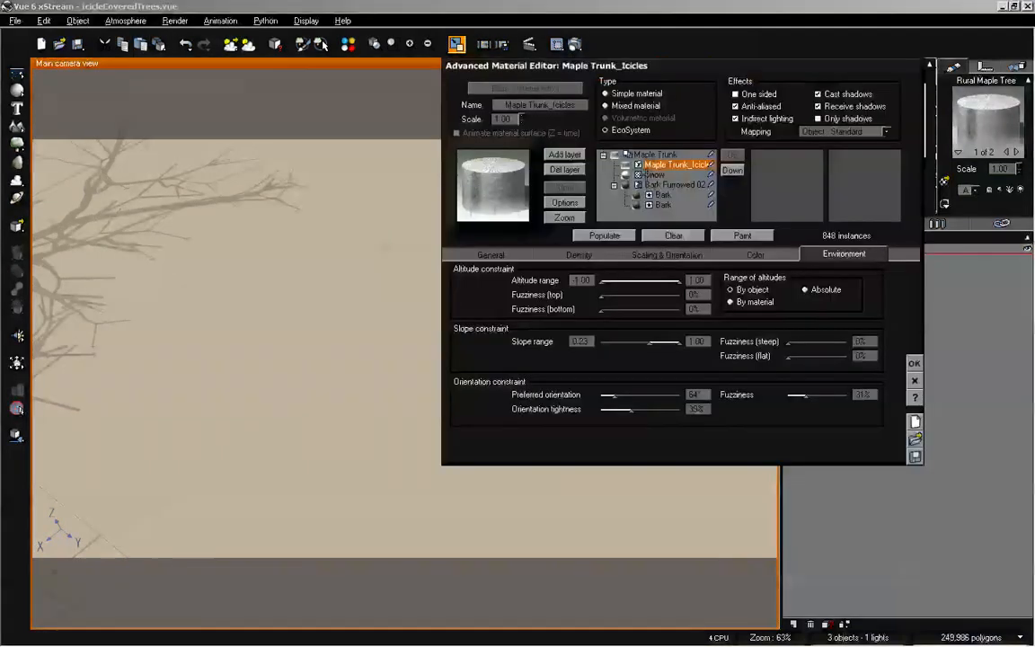
click(654, 174)
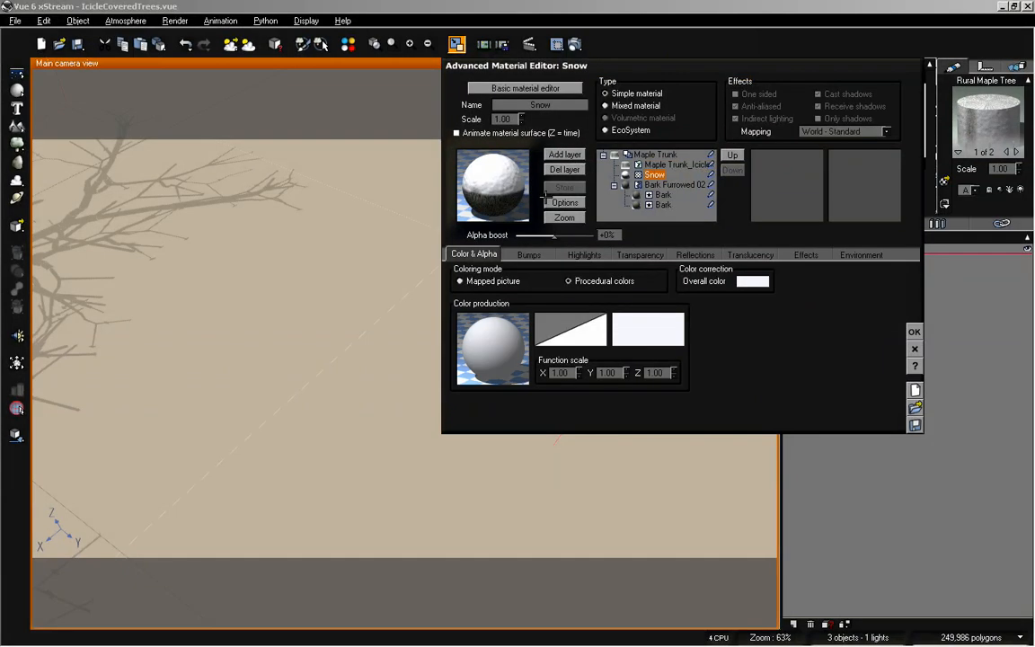
click(914, 332)
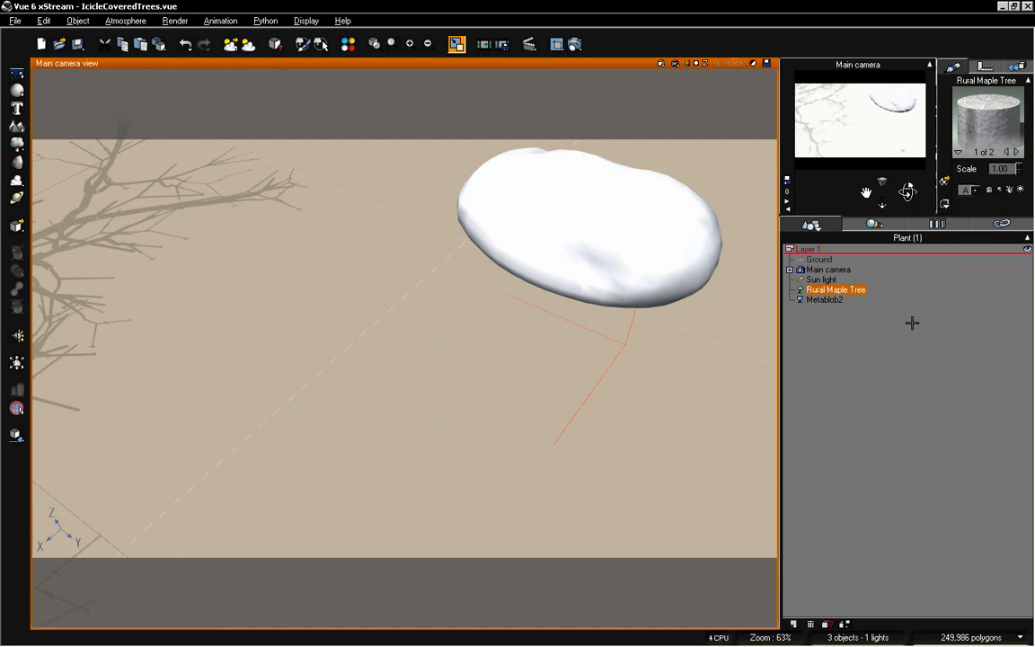
click(912, 323)
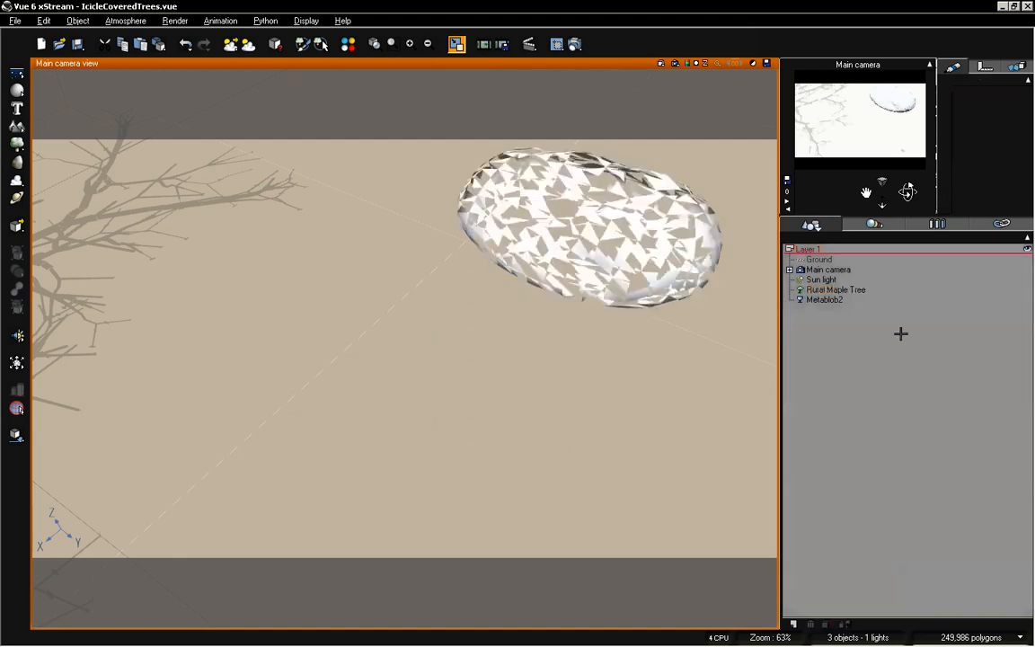
Rename the Metablob2 object to SnowBlob
drag(882, 199, 883, 235)
click(825, 300)
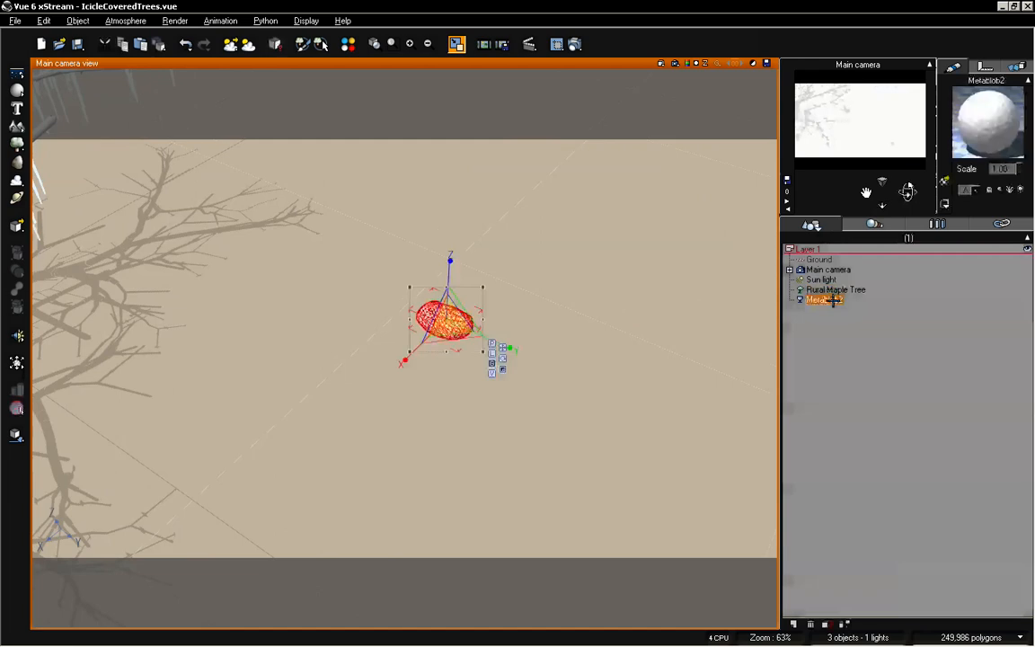
click(834, 300)
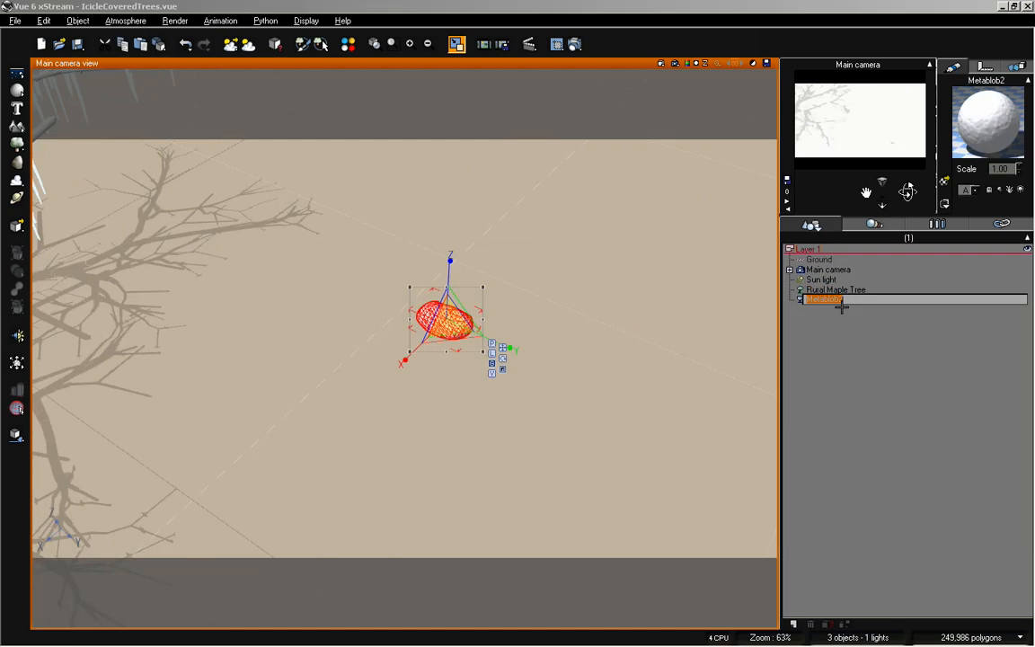
text(SnowBlob)
click(856, 328)
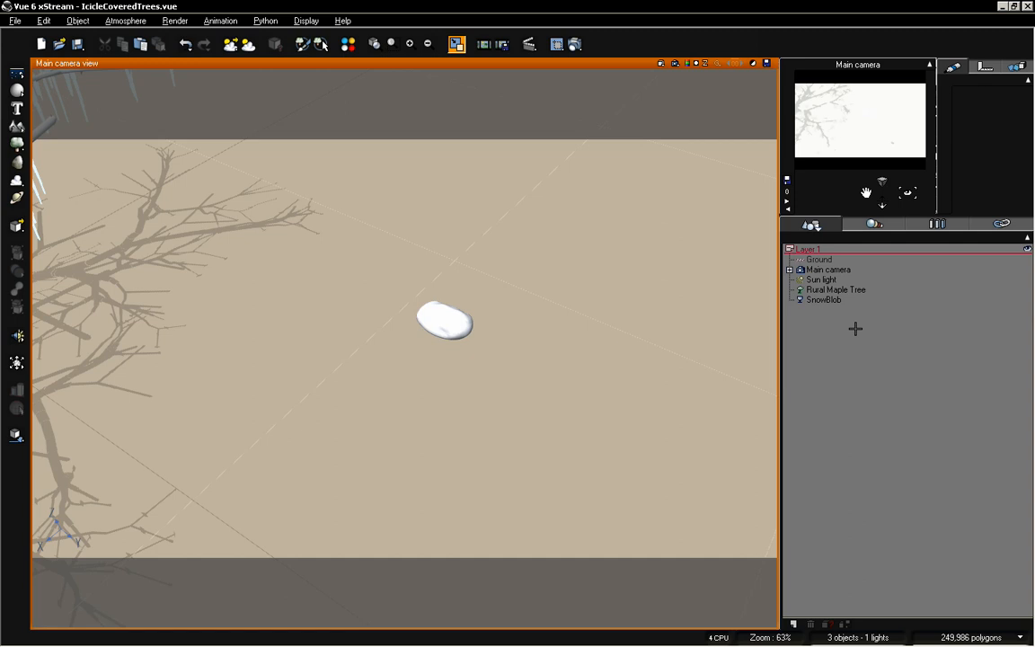
Save the SnowBlob object as Vue object file SnowBlob in the TipsNTricks folder, with SnowBlob as its description
click(420, 320)
click(15, 20)
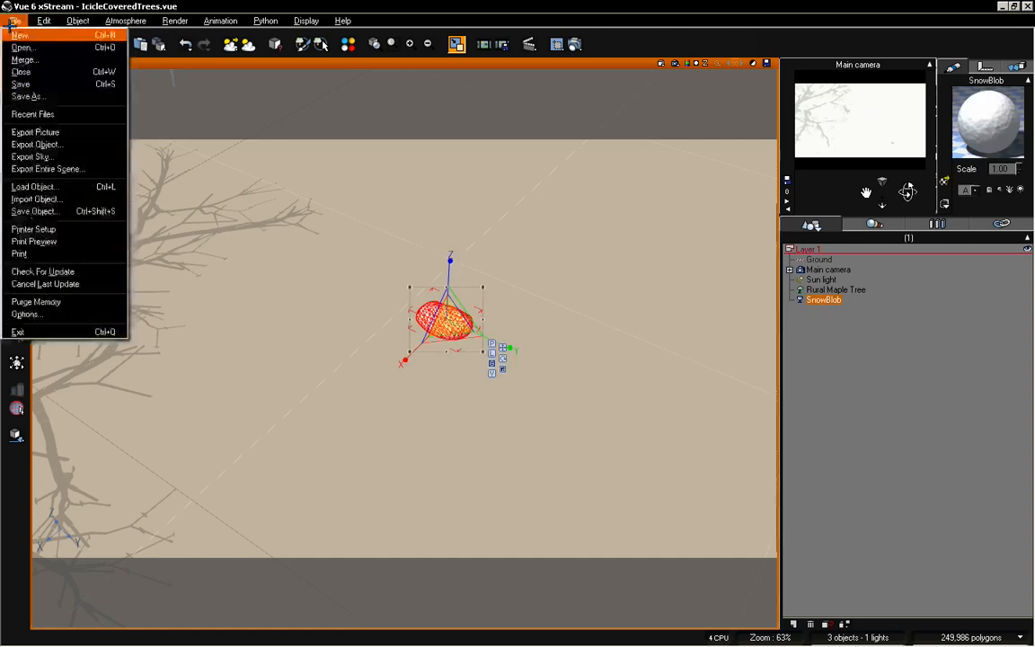
click(49, 212)
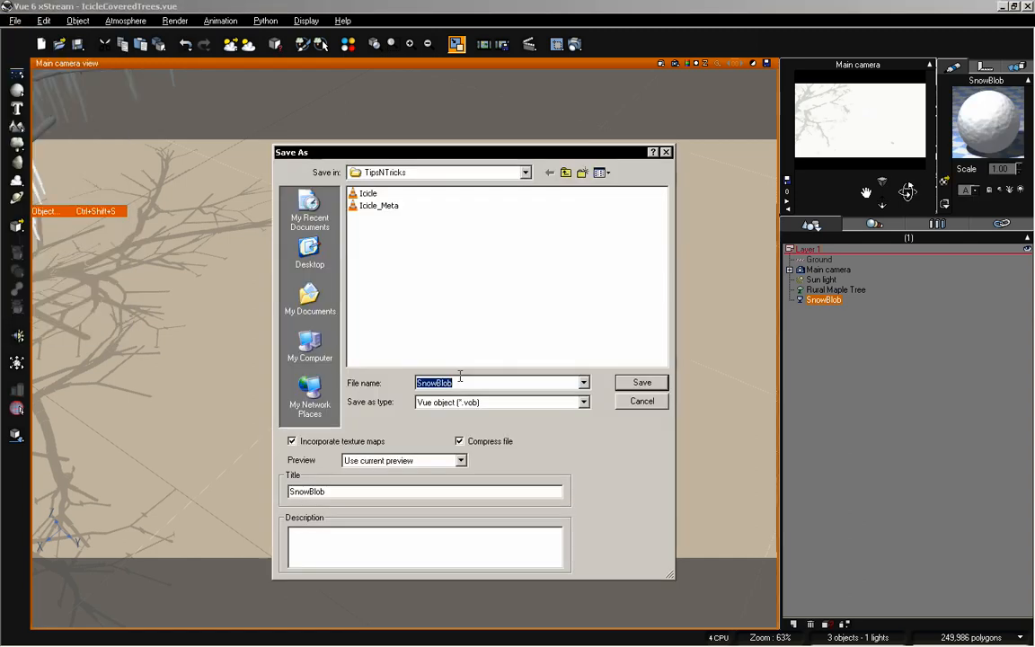
drag(328, 491, 258, 495)
key(ctrl+c)
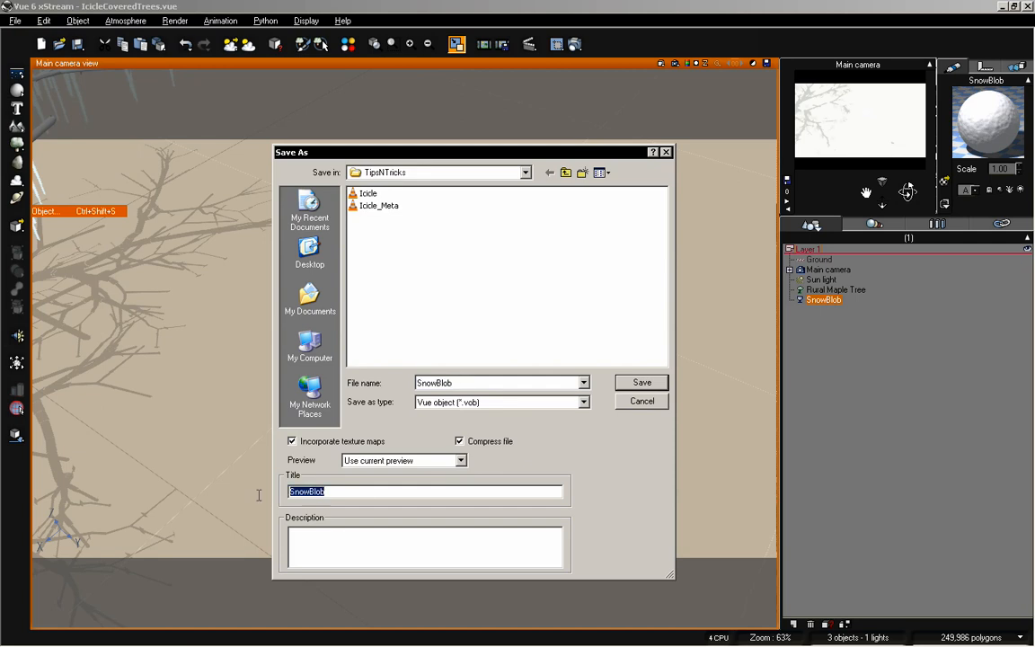
click(331, 538)
key(ctrl+v)
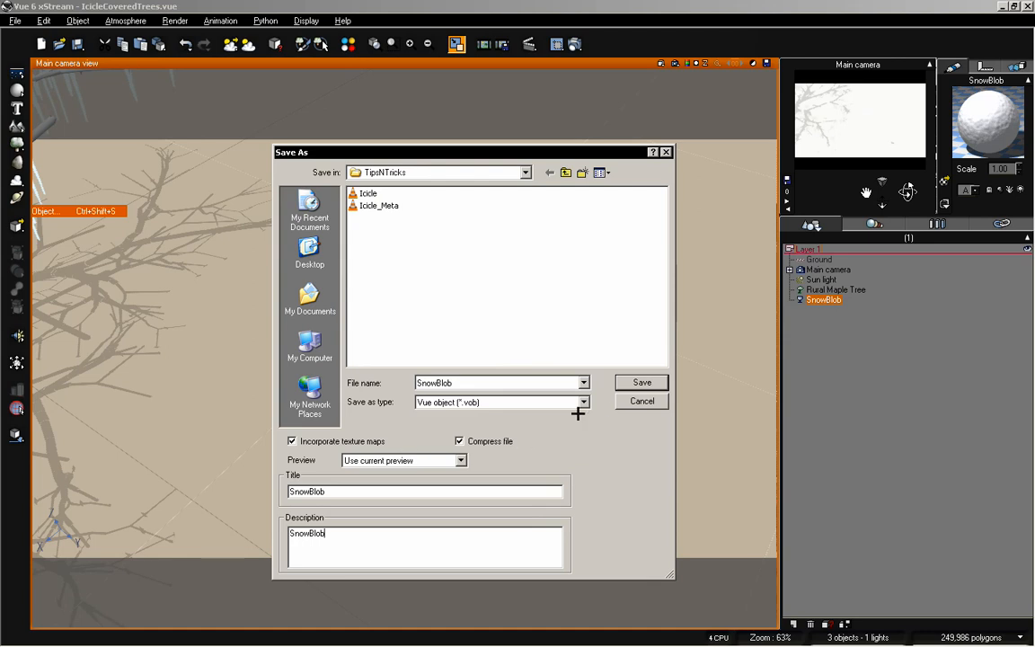
click(643, 382)
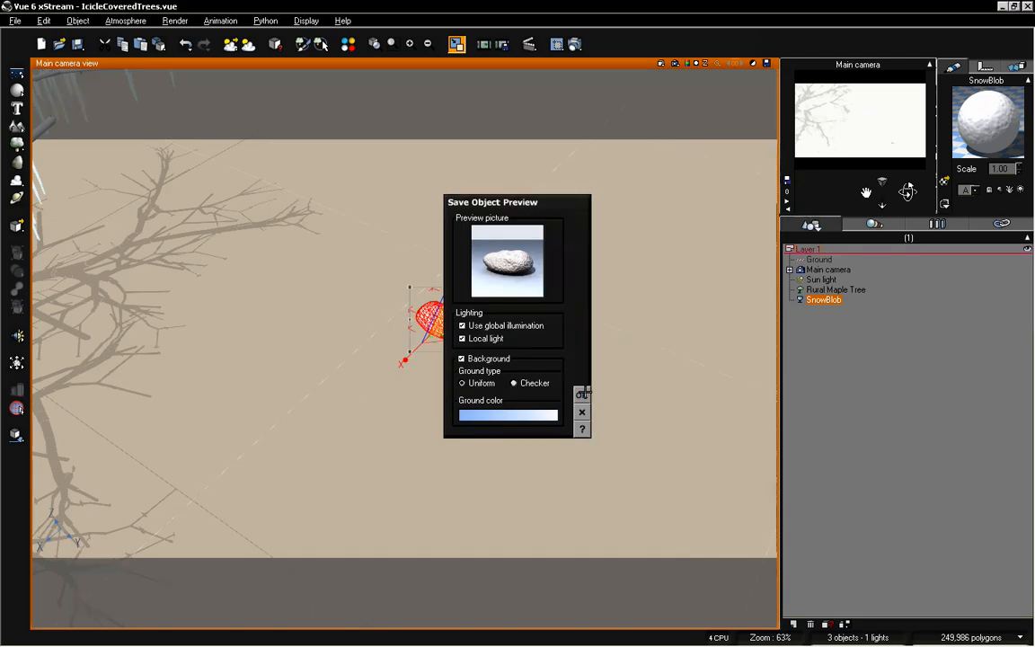
click(583, 395)
click(859, 357)
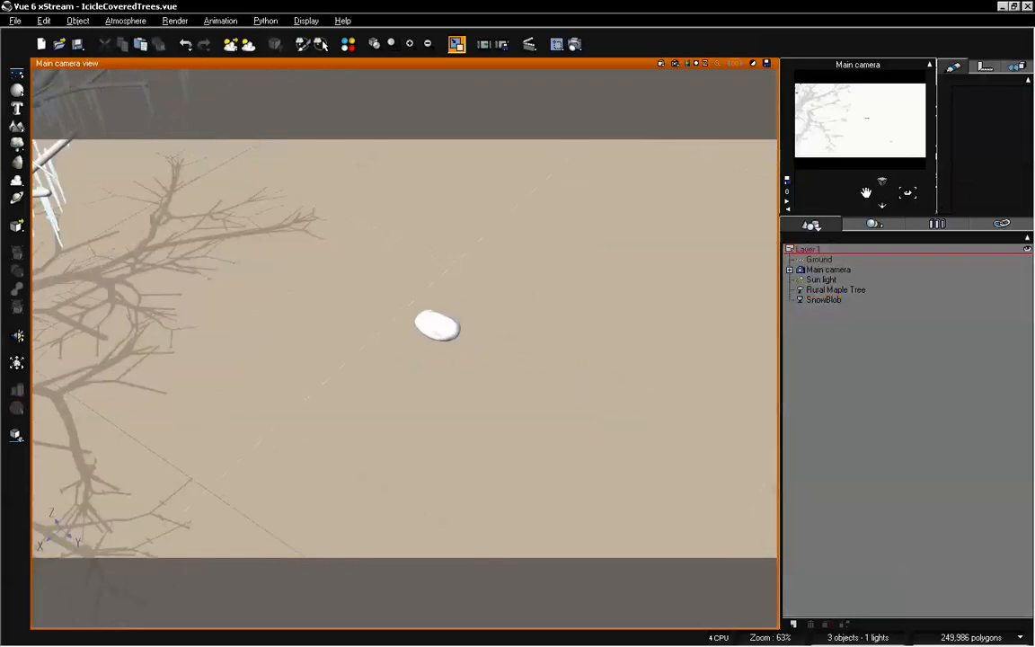
Reframe the main camera on the Rural Maple Tree, viewing it from a low angle with the horizon in frame
mouse_move(865, 193)
mouse_down()
mouse_move(880, 203)
mouse_move(867, 193)
mouse_up()
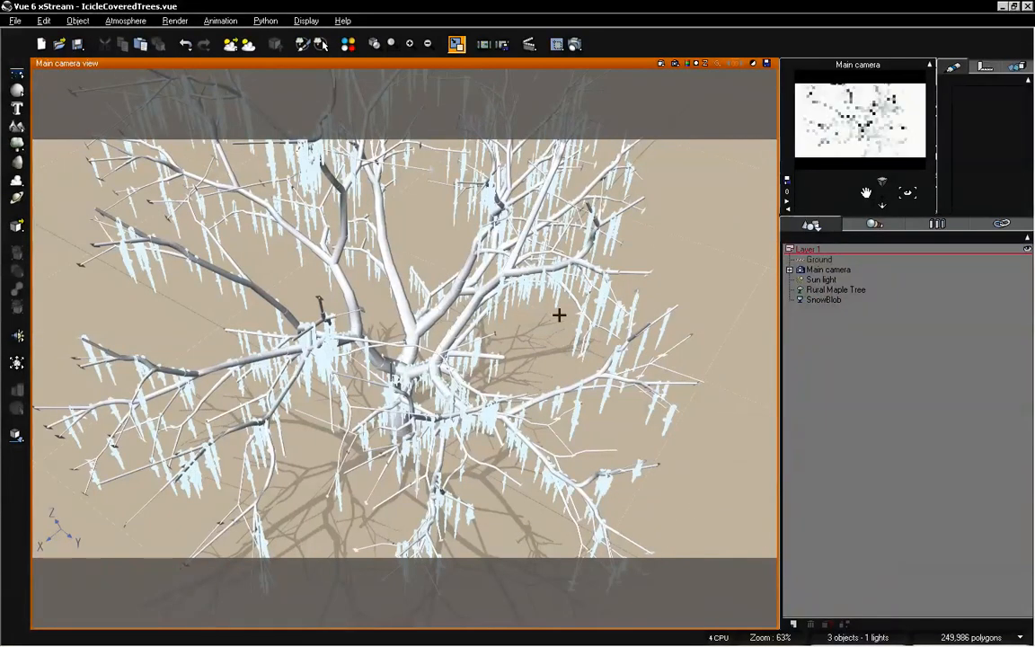
click(827, 290)
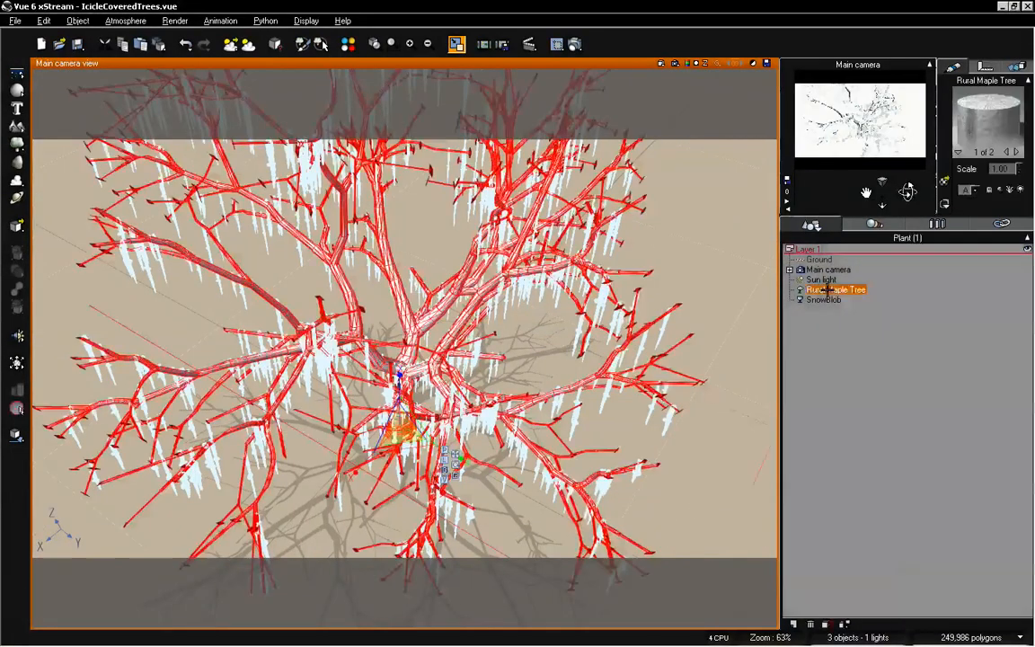
drag(908, 191, 908, 191)
click(836, 337)
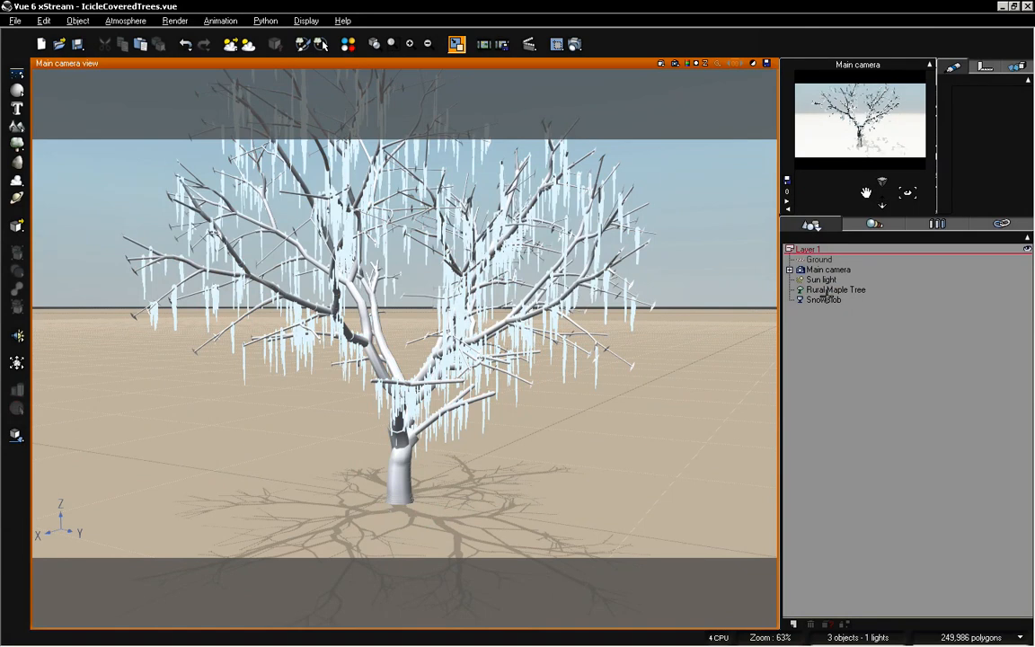
Move SnowBlob into a new hidden layer and hide the object from render
click(793, 622)
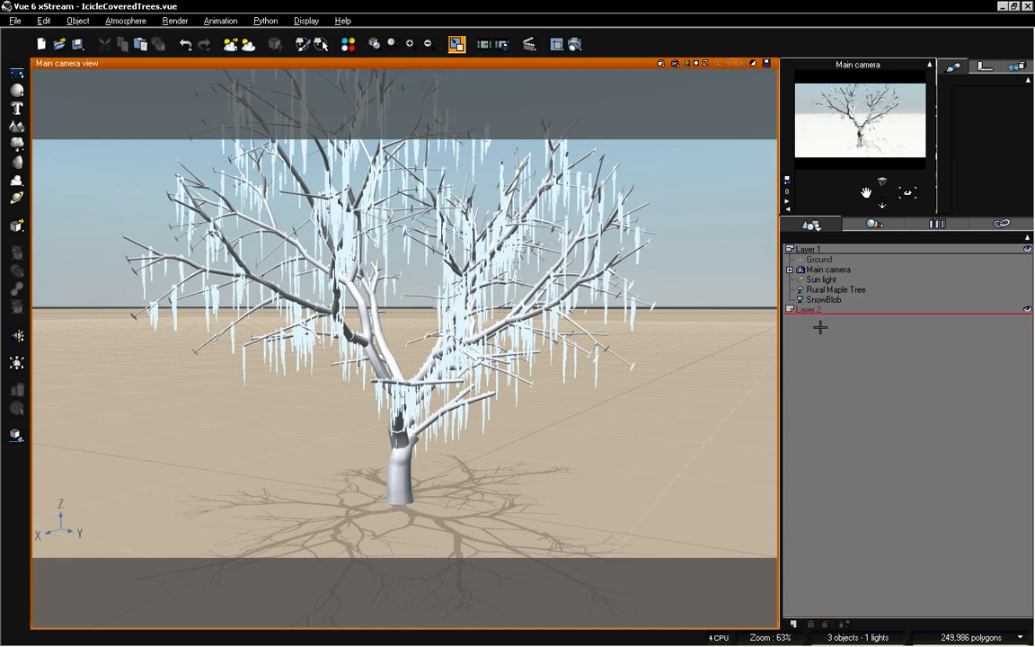
drag(818, 302, 819, 311)
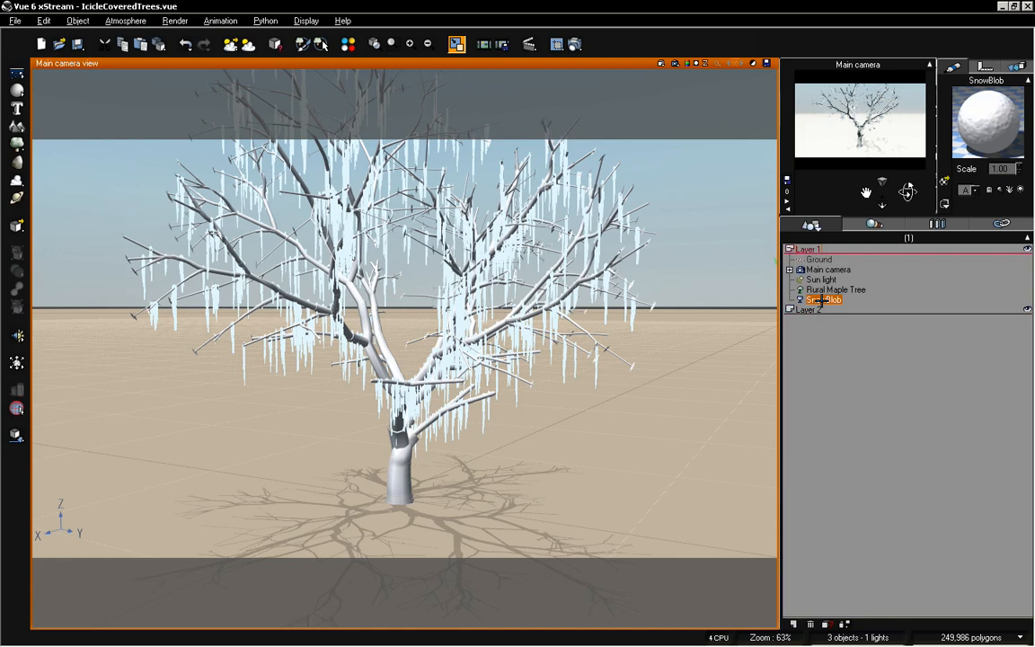
click(1021, 300)
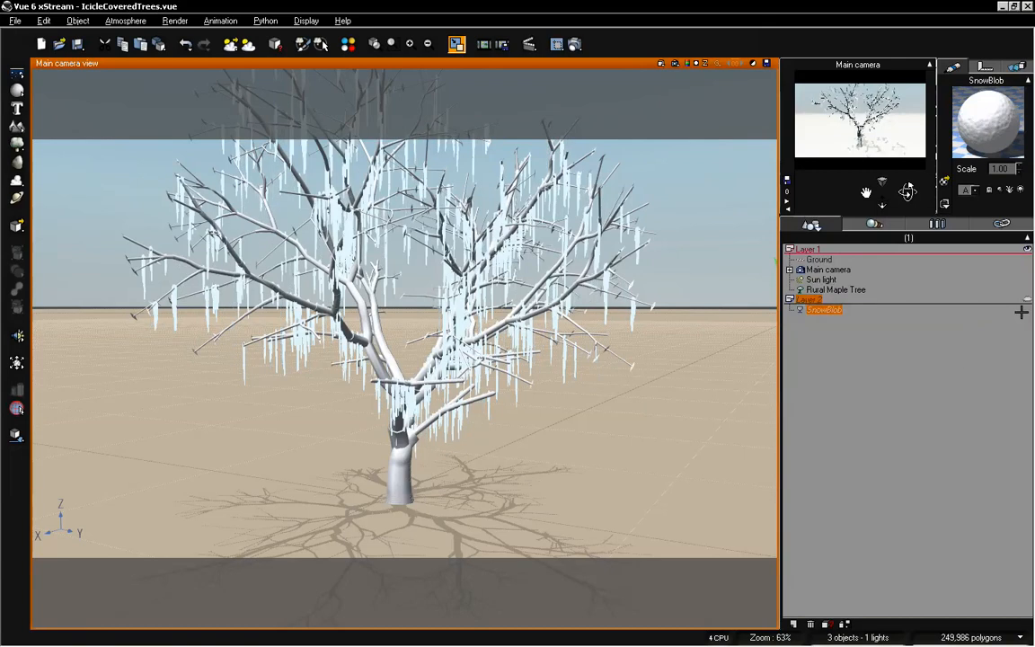
click(973, 365)
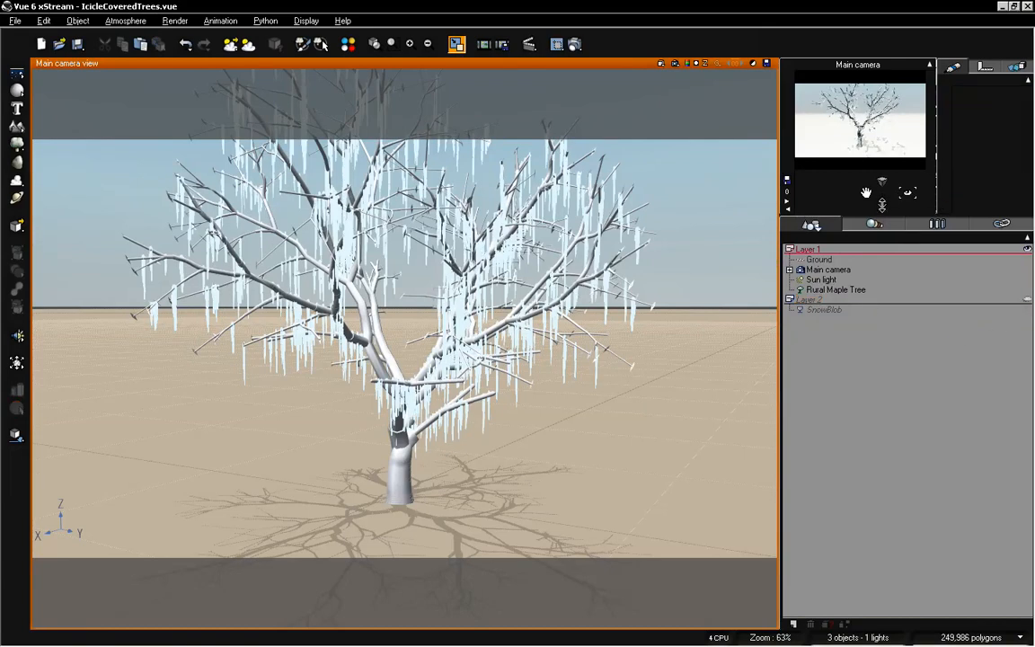
right_click(829, 310)
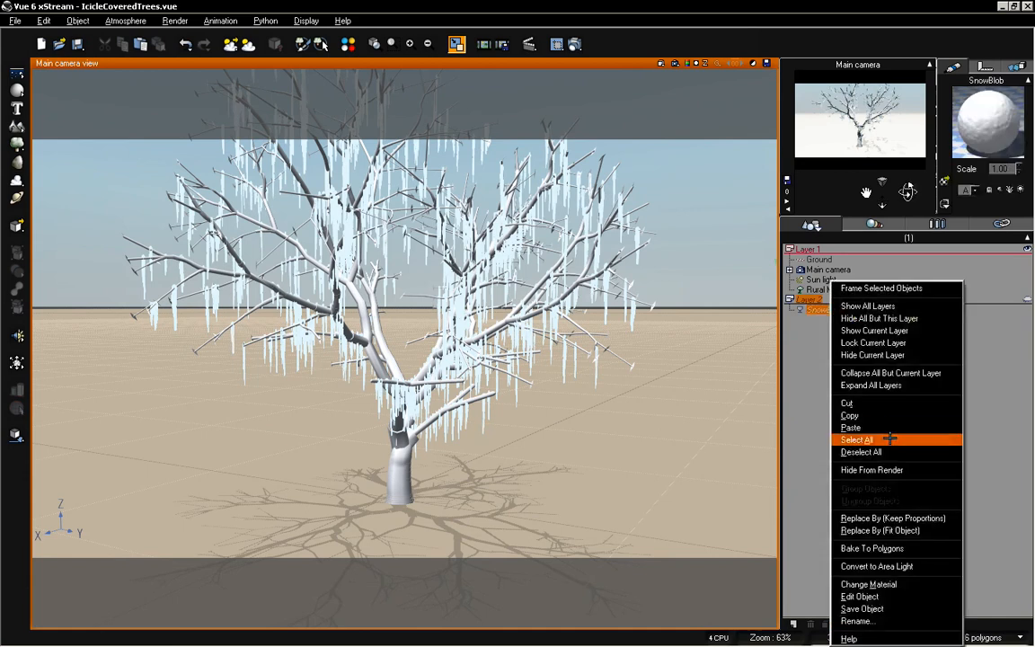
click(895, 468)
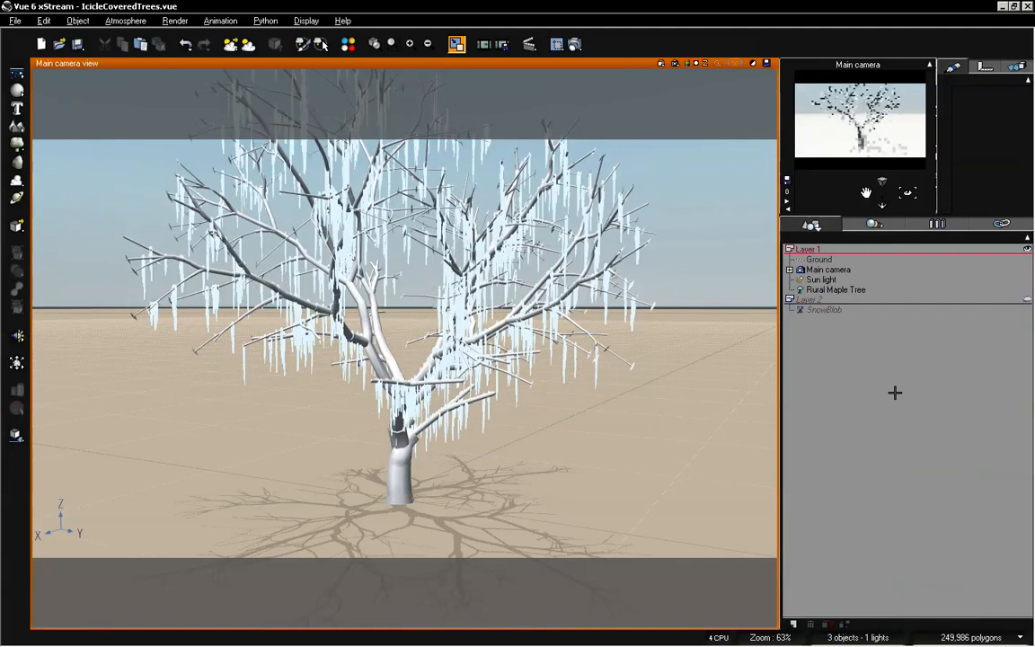
Open the Rural Maple Tree's trunk material and change its Snow layer to the EcoSystem type
click(835, 290)
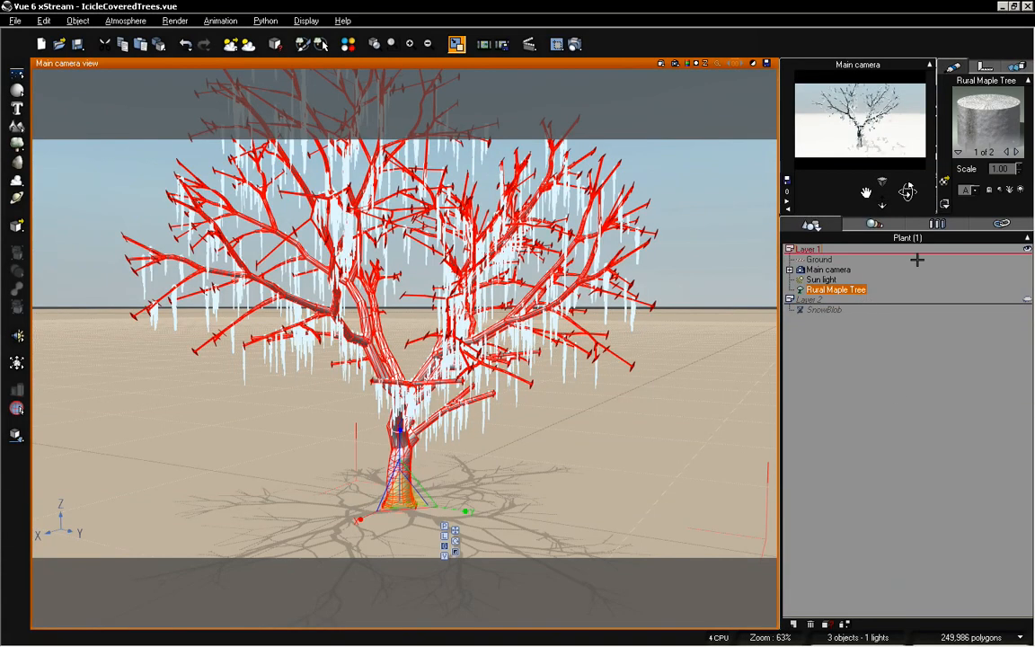
double_click(980, 114)
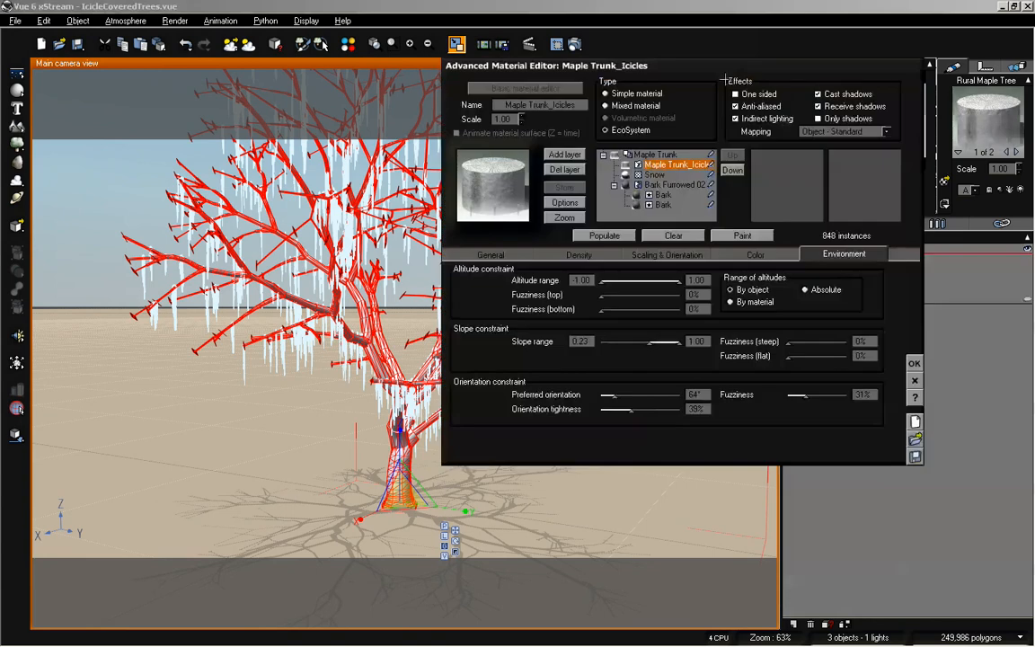
drag(713, 66, 626, 105)
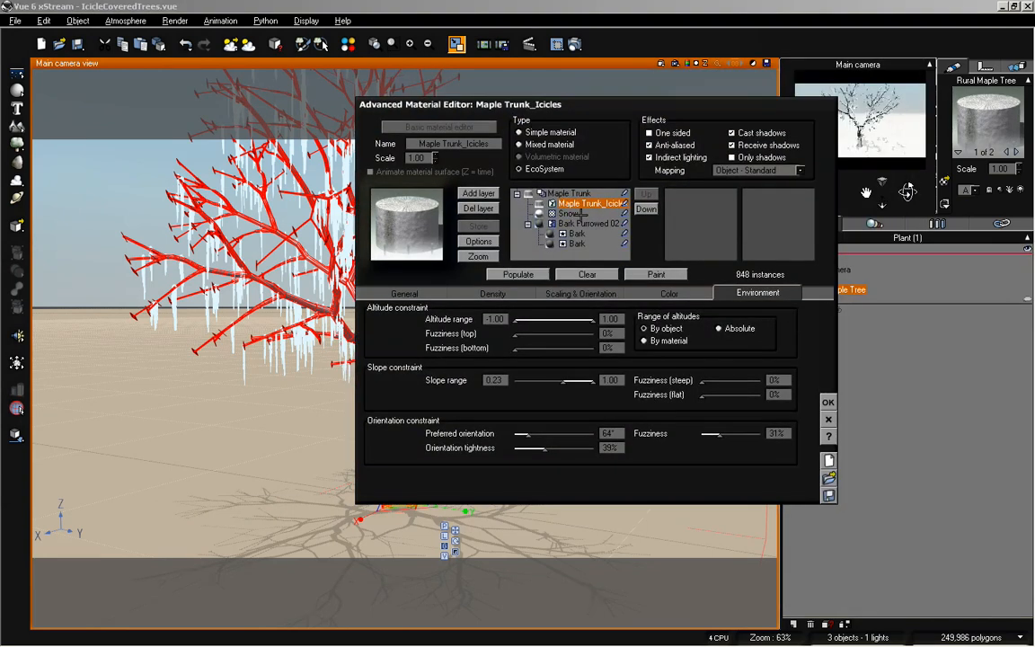
click(569, 213)
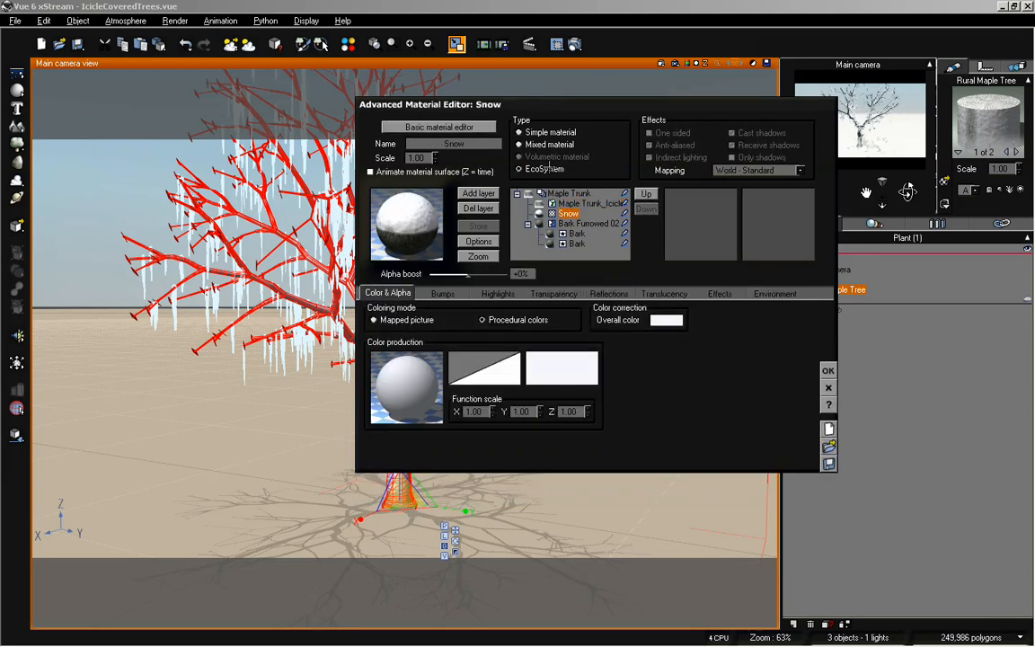
click(546, 168)
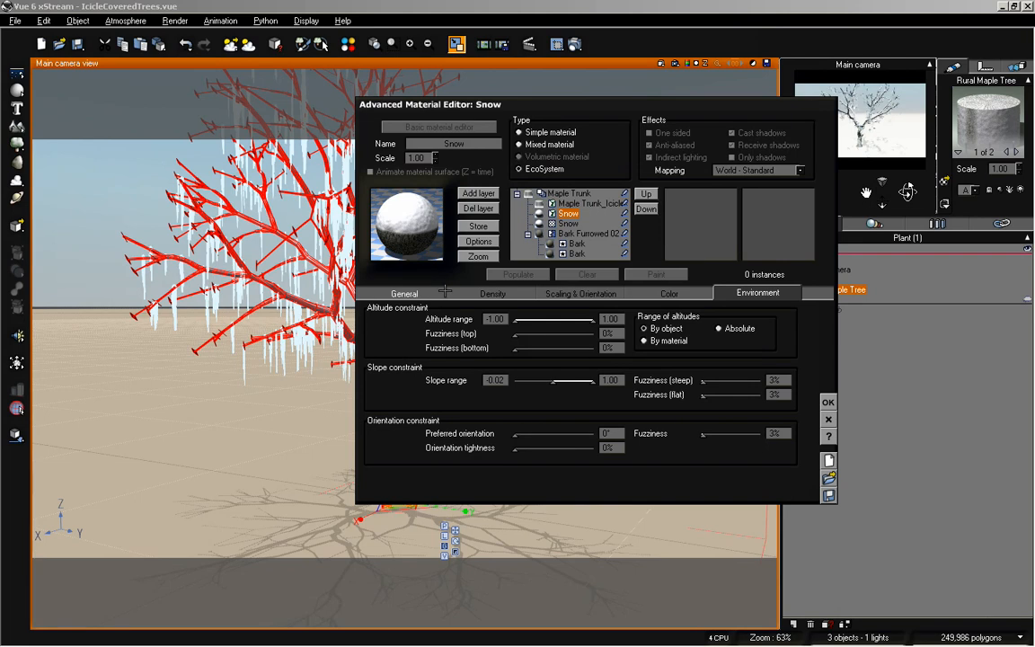
Add the SnowBlob object from the TipsNTricks collection to the Snow layer's EcoSystem population
click(405, 293)
click(513, 481)
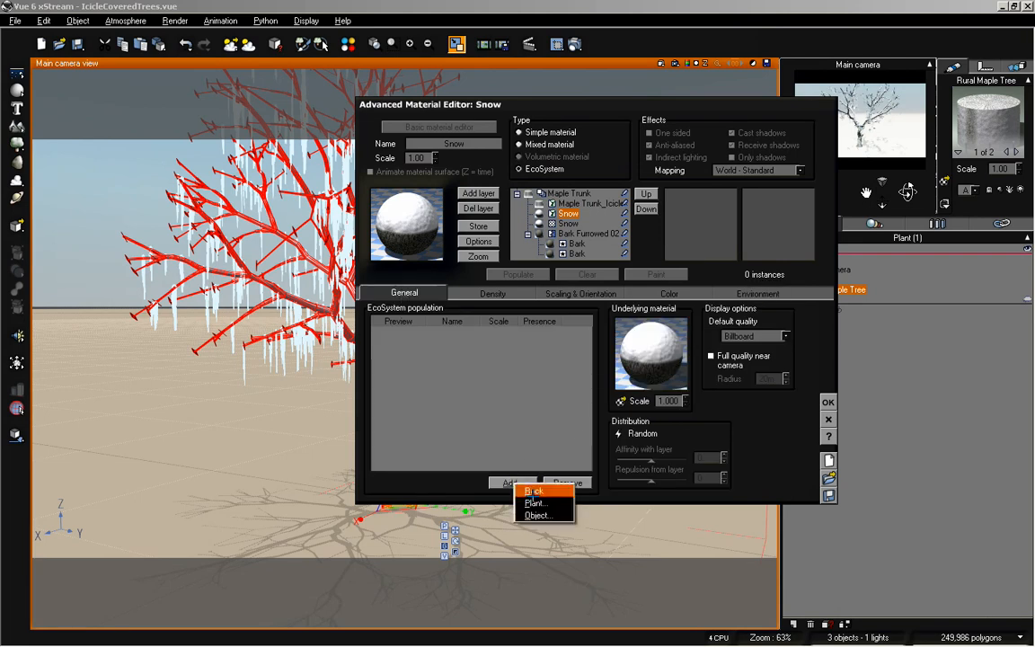
click(537, 515)
click(378, 190)
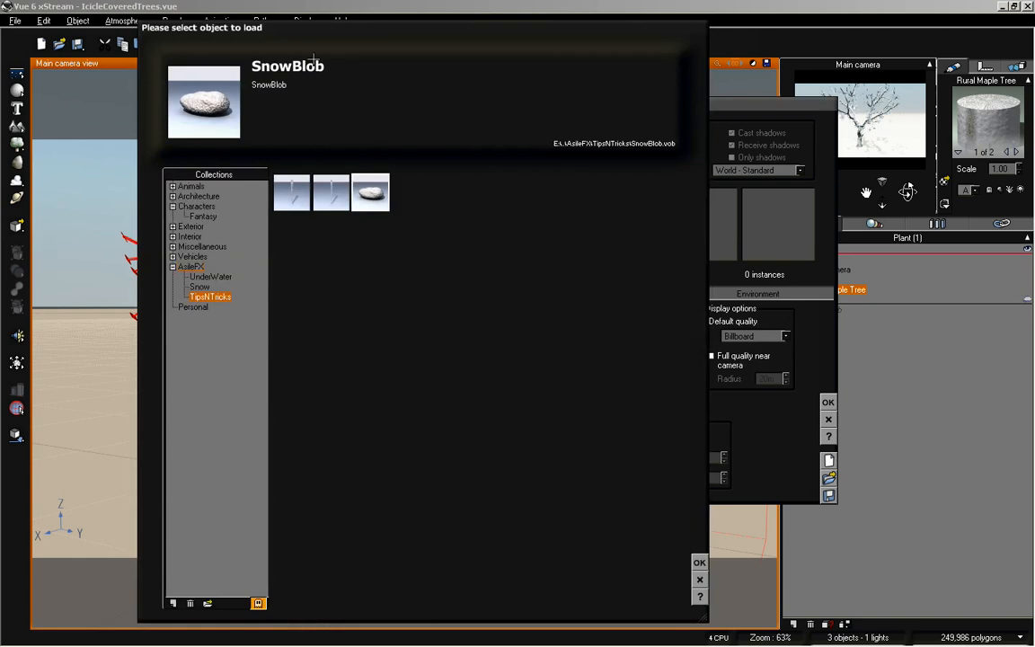
click(699, 562)
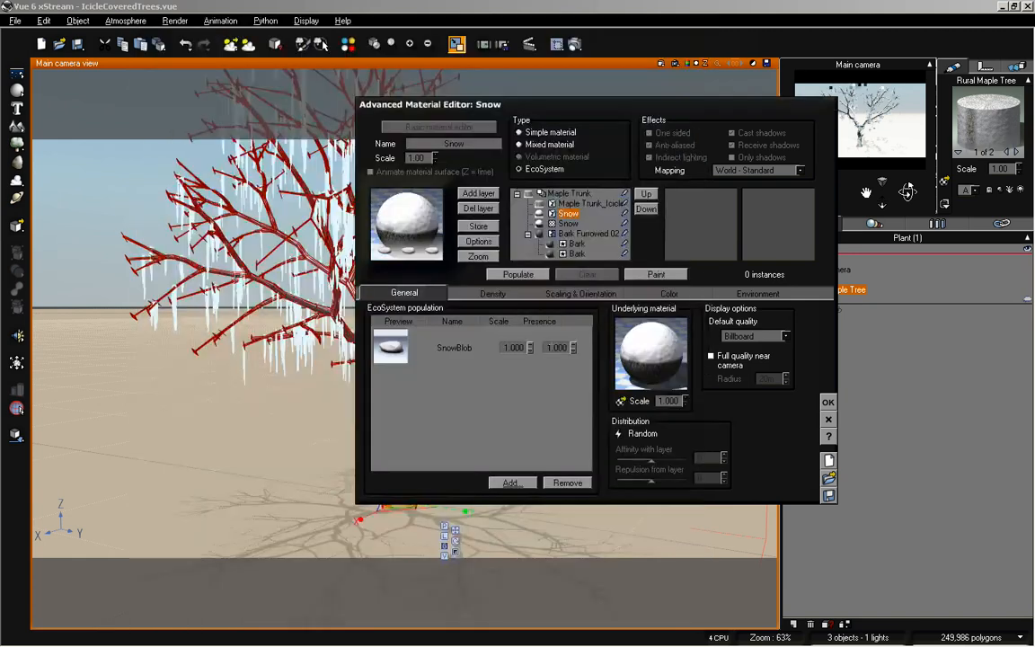
Populate the Snow EcoSystem layer, and repopulate it with an overall density of 85%
drag(773, 106, 909, 130)
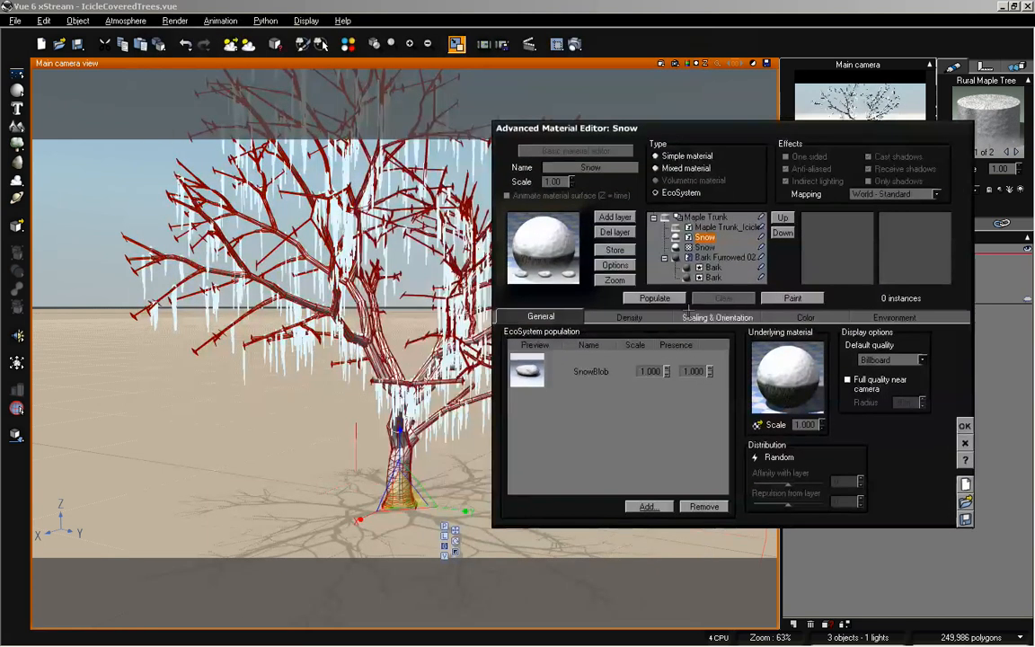
click(655, 297)
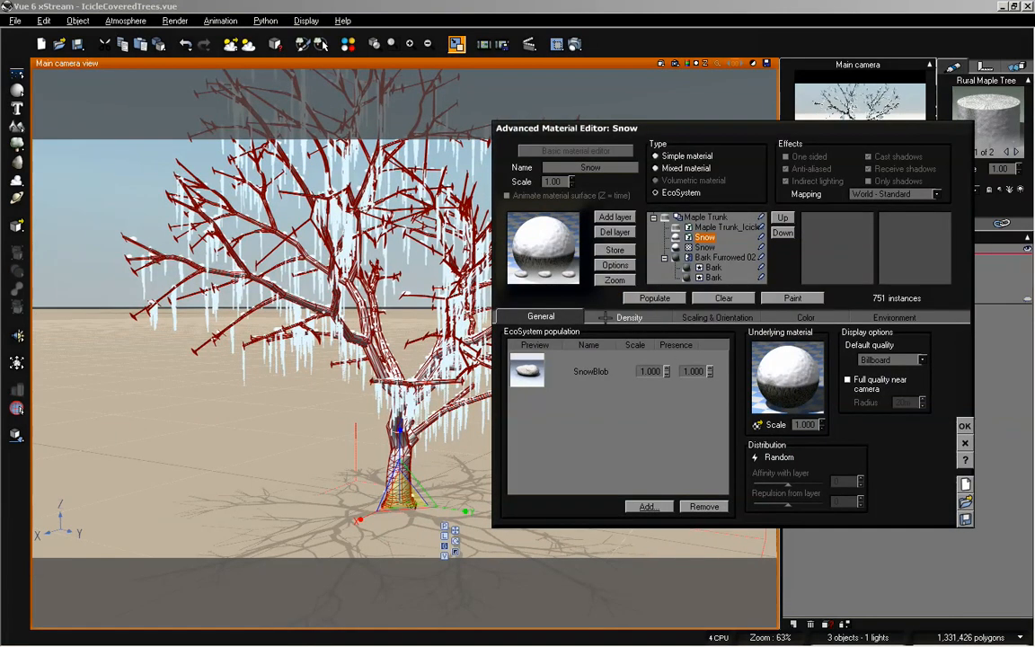
click(629, 318)
click(653, 299)
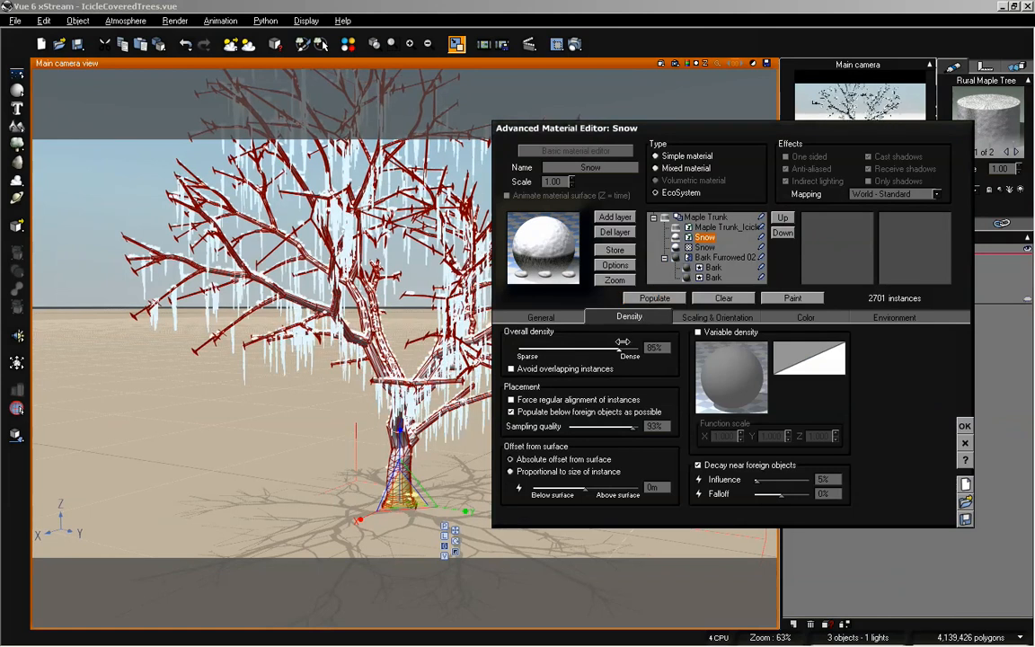
Raise the Snow EcoSystem's overall density to 100% and set the SnowBlob population scale to 1.1, repopulating after each change
drag(622, 342, 634, 343)
click(662, 297)
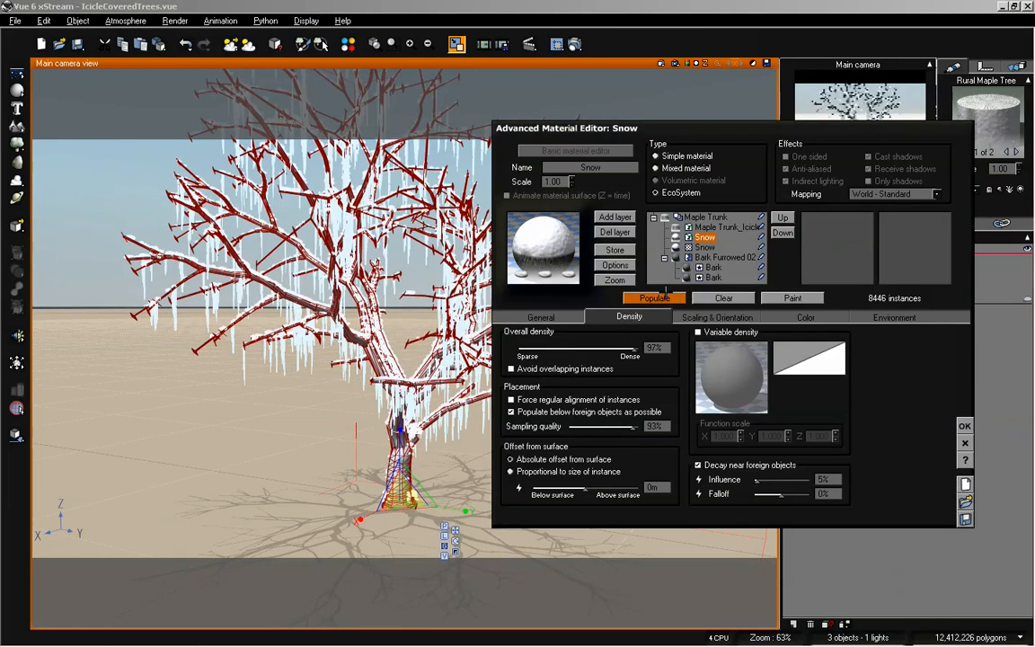
drag(629, 346, 638, 347)
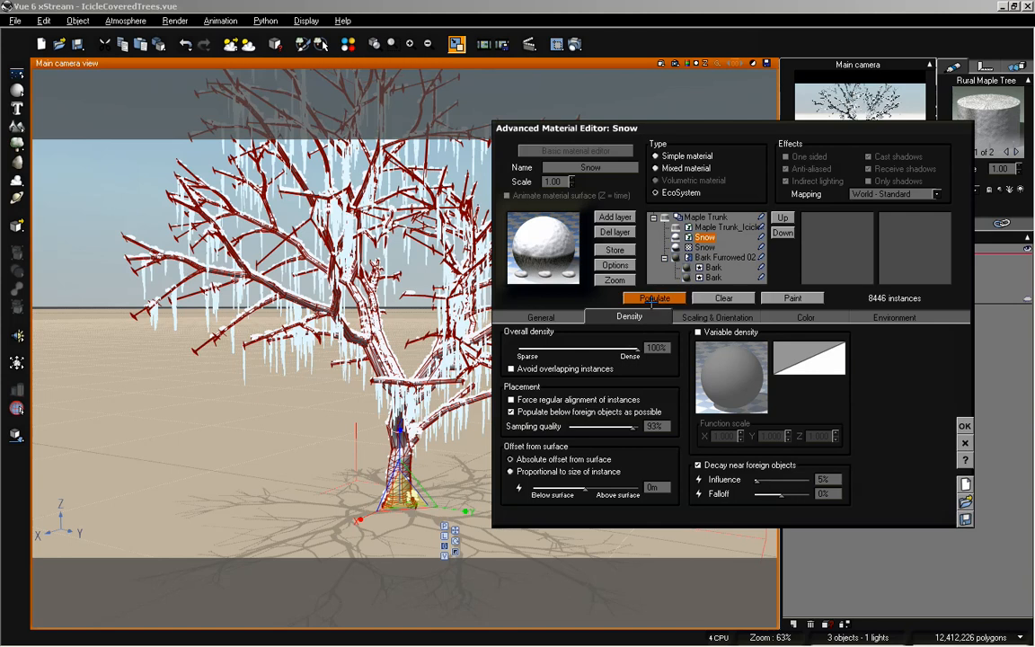
click(654, 297)
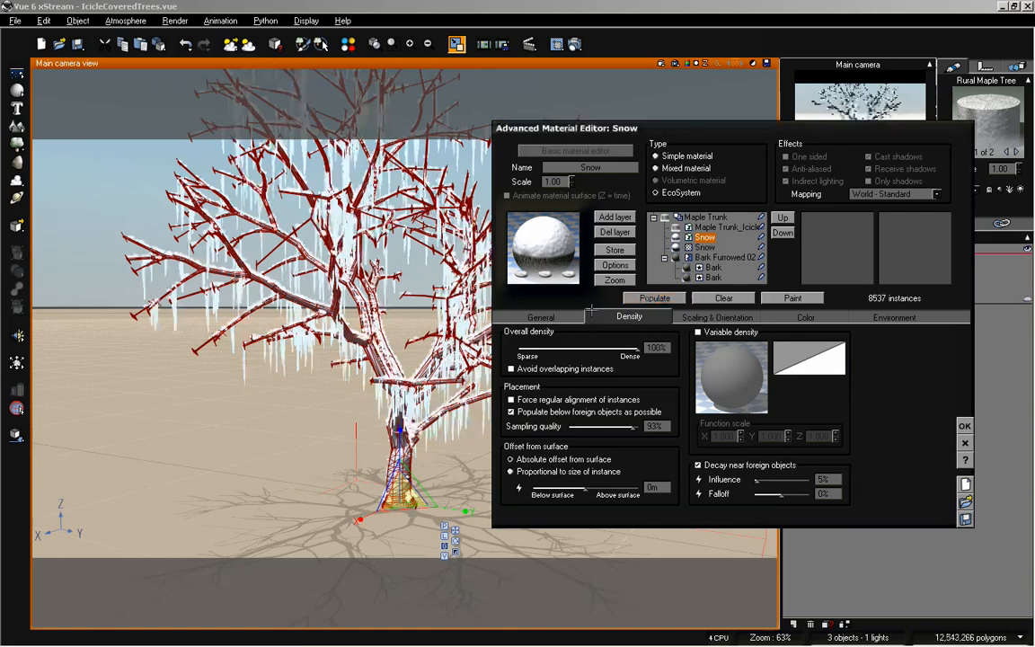
click(576, 316)
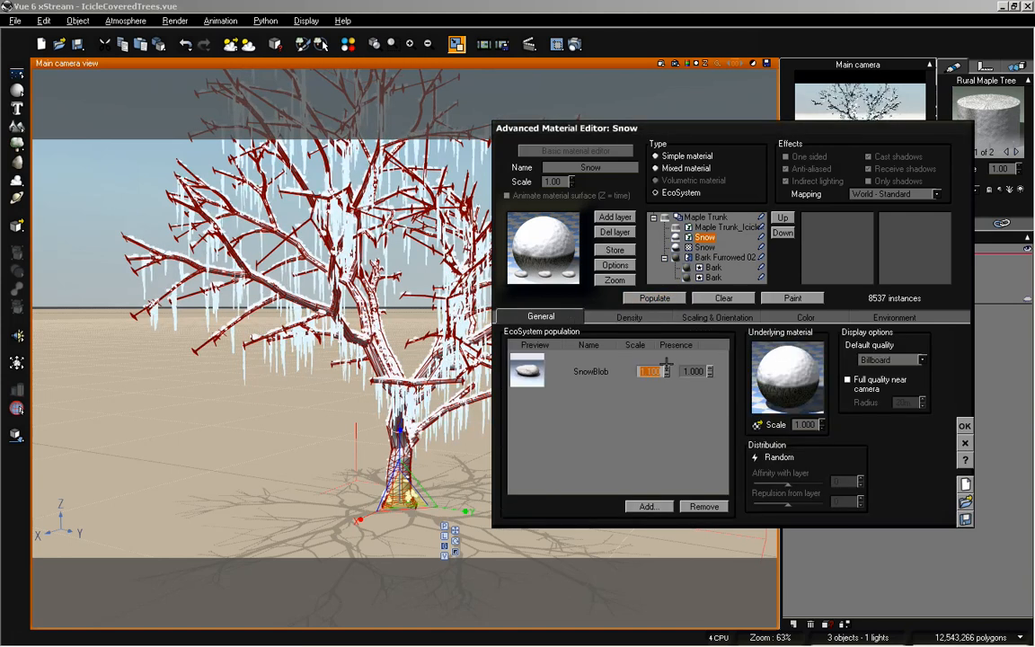
drag(666, 362, 668, 367)
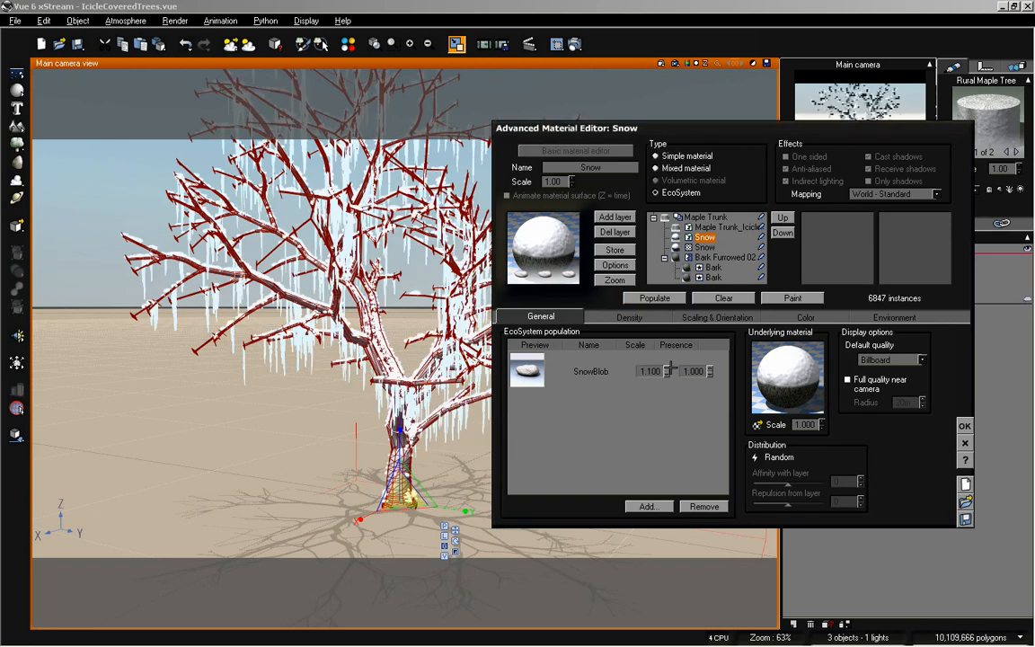
Set the Snow EcoSystem's keep proportions to 58% and overall scaling to 0.846, and repopulate the layer
click(699, 318)
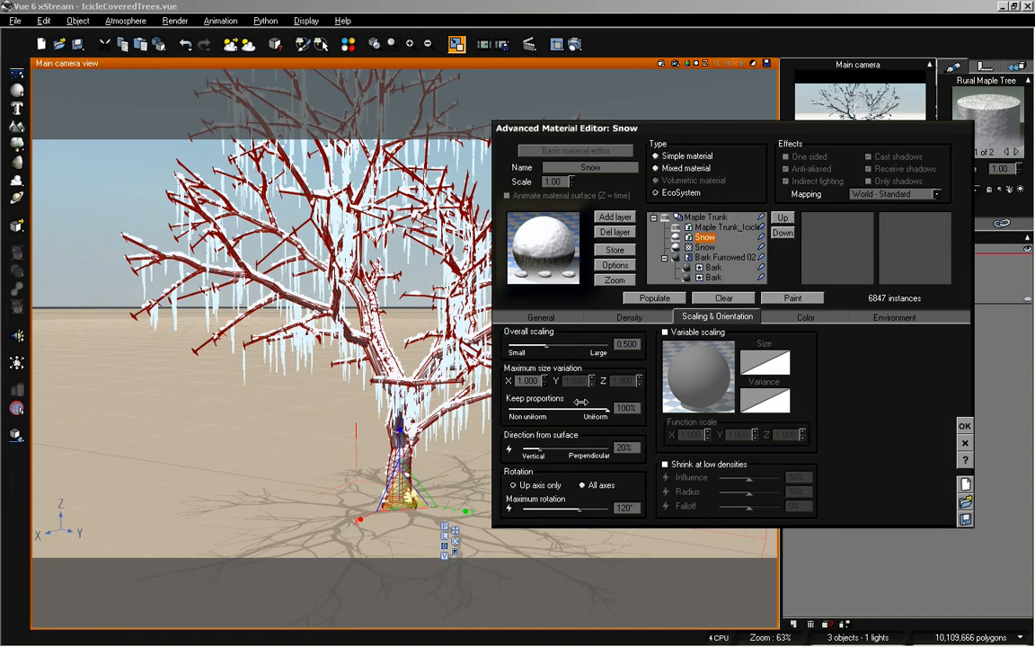
drag(600, 405, 565, 410)
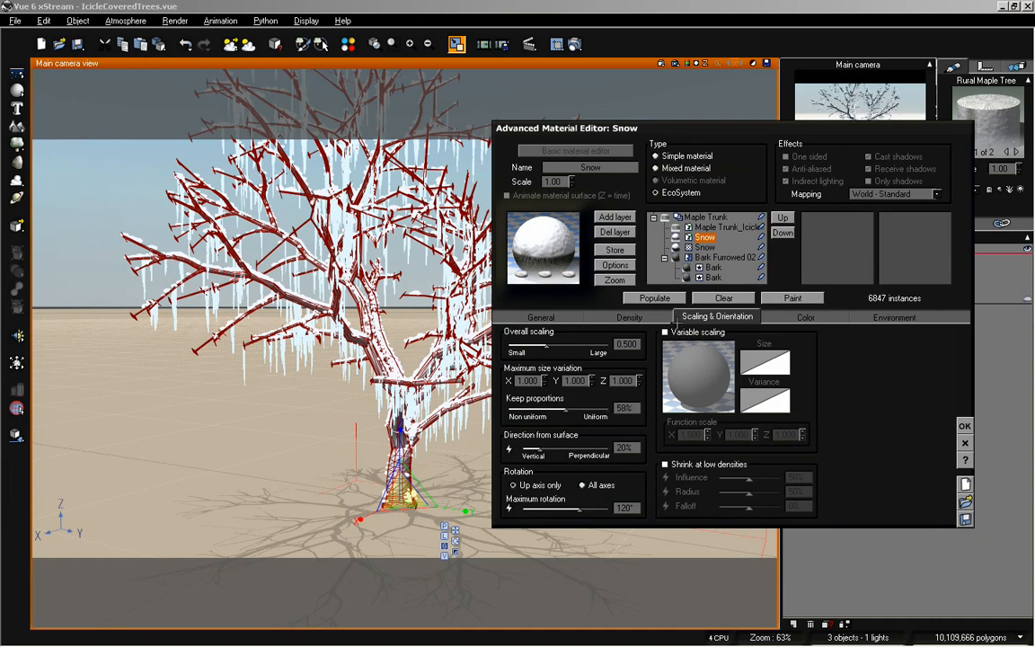
click(654, 298)
drag(559, 344, 575, 344)
click(654, 297)
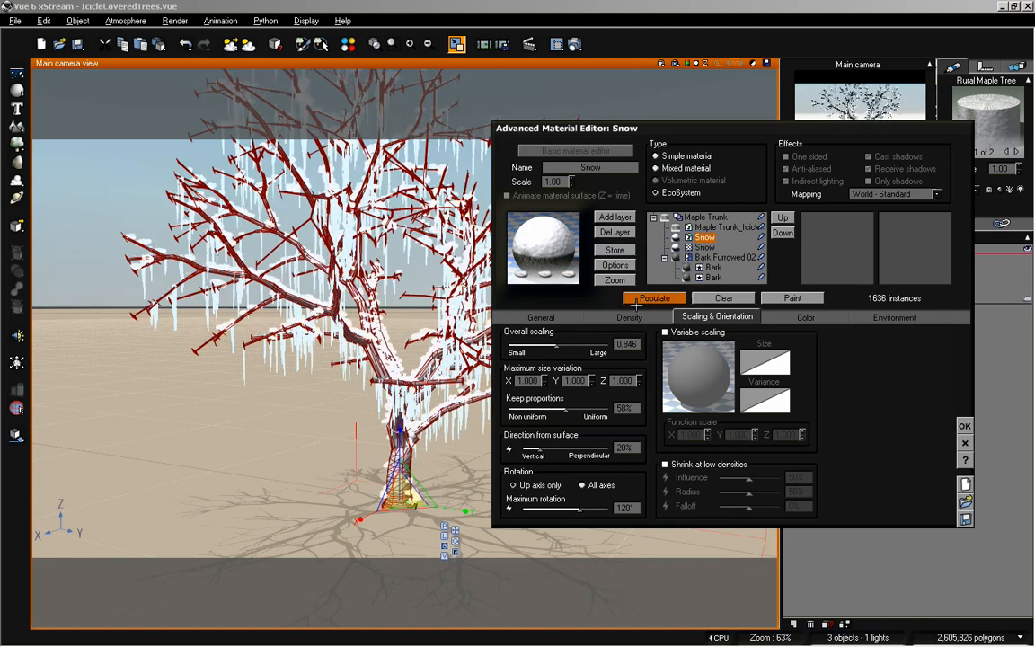
click(655, 298)
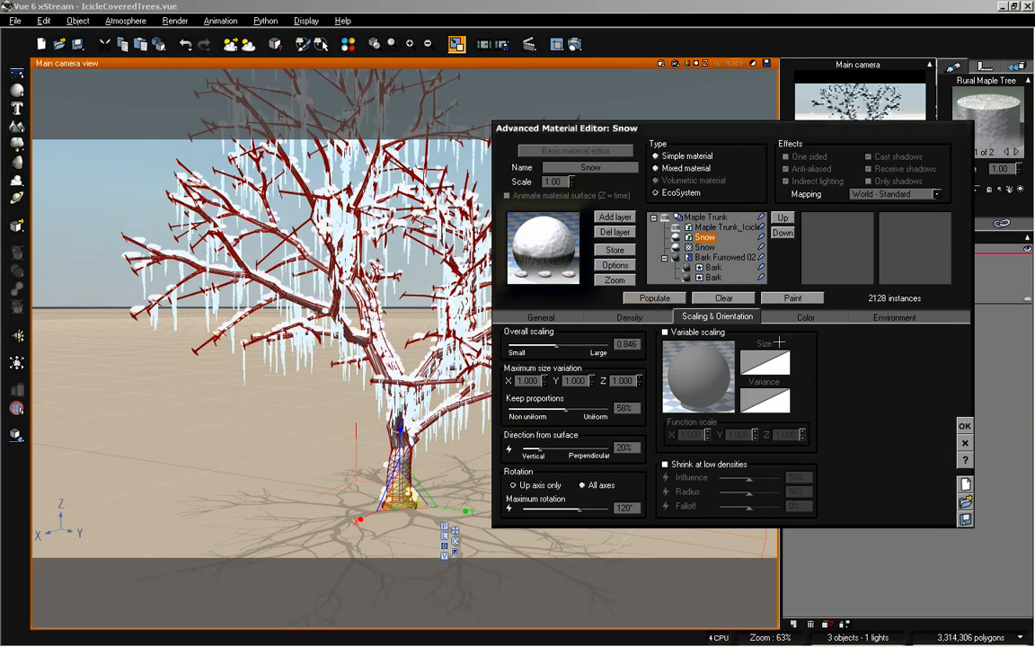
Raise the lower limit of the Snow ecosystem's slope range to 0.29 and repopulate the instances
click(885, 316)
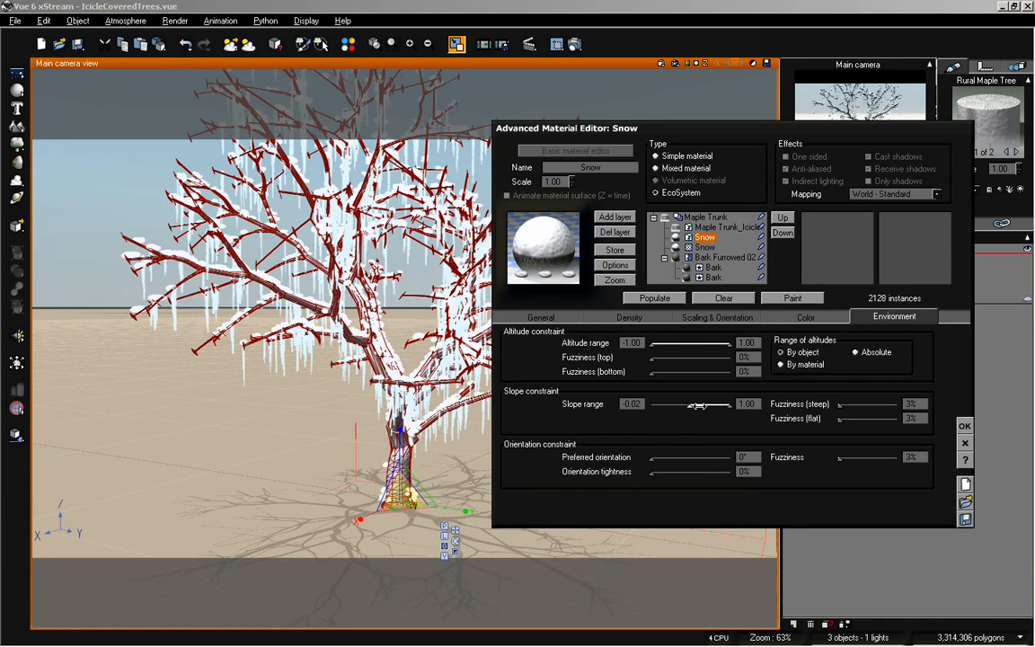
drag(698, 406, 701, 405)
click(670, 298)
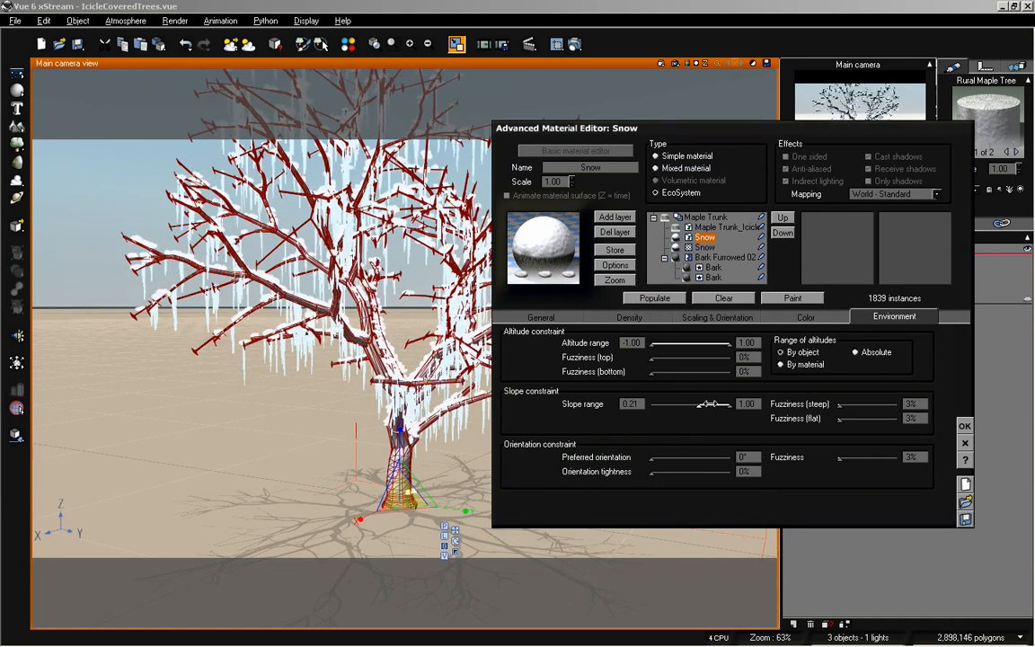
click(675, 298)
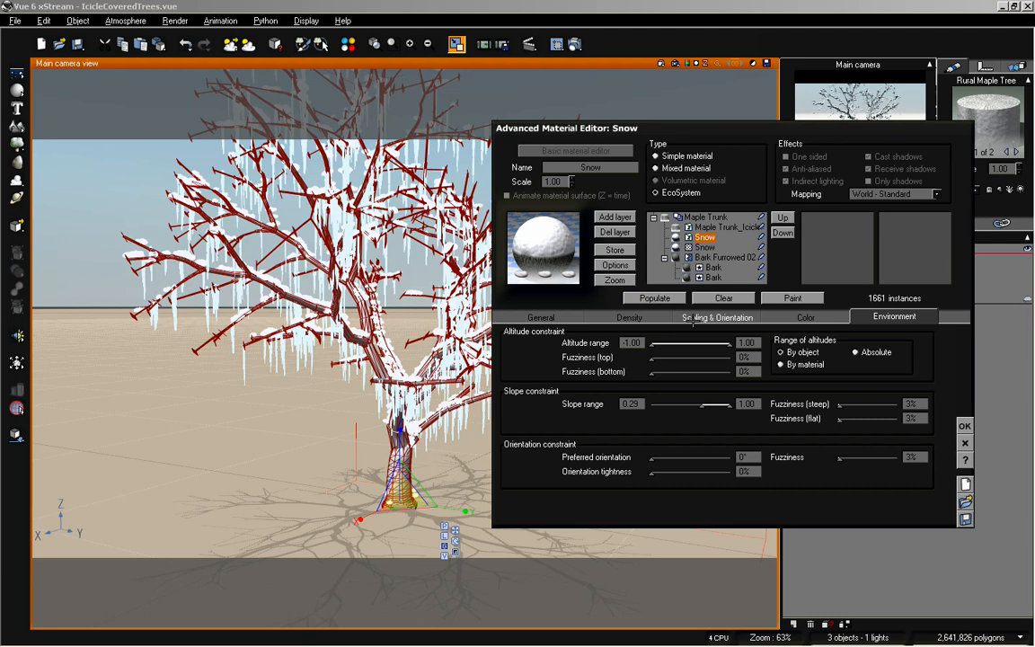
Set the Snow ecosystem's offset from surface to -39% and repopulate the tree
click(617, 316)
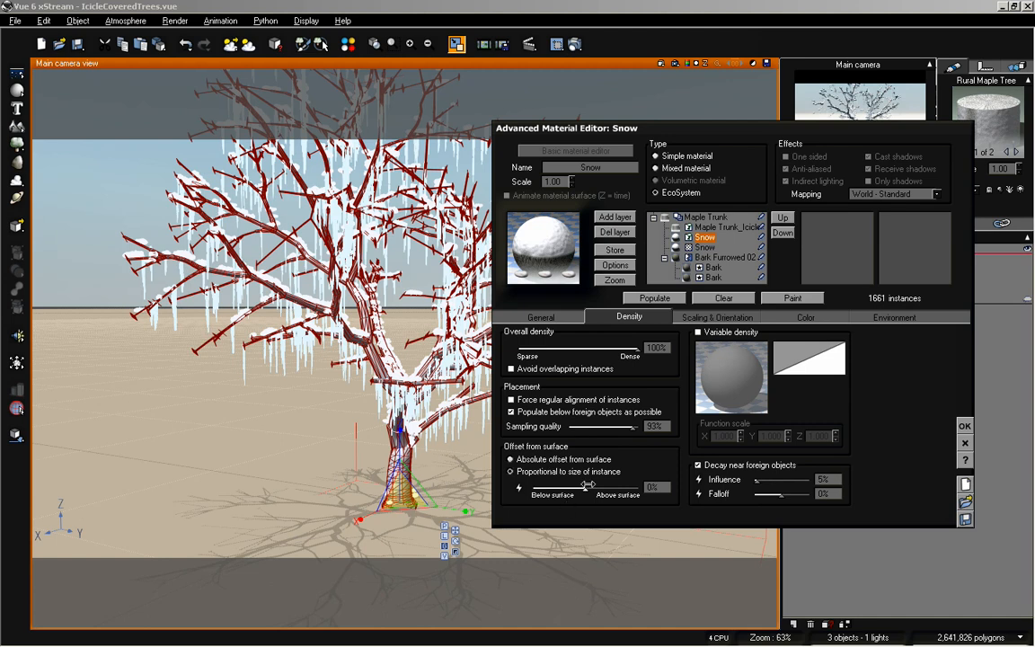
drag(585, 487, 578, 487)
click(653, 298)
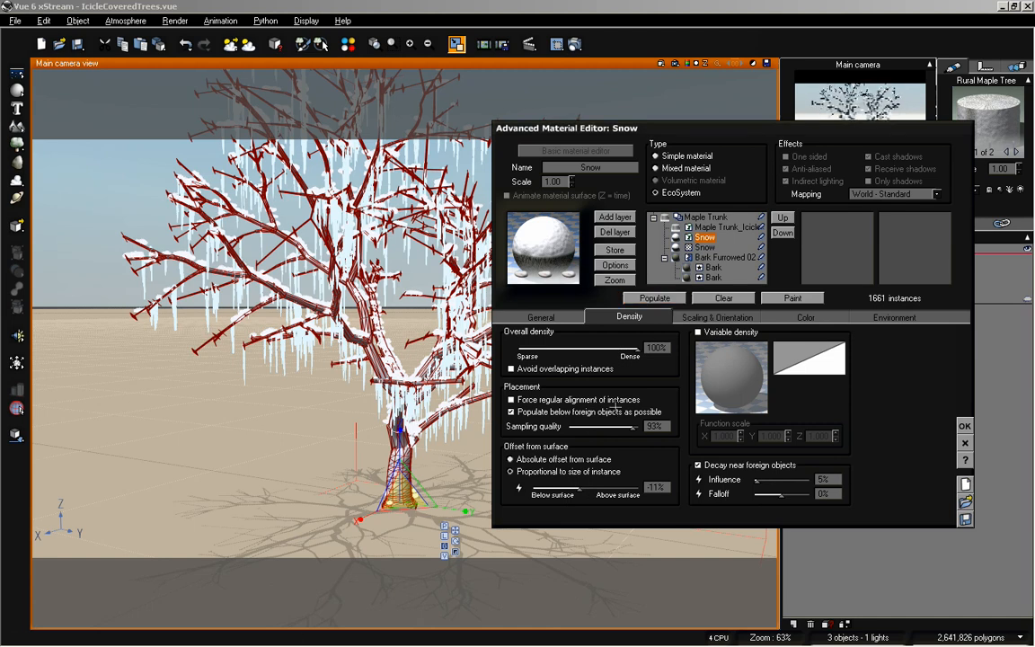
drag(586, 485, 582, 482)
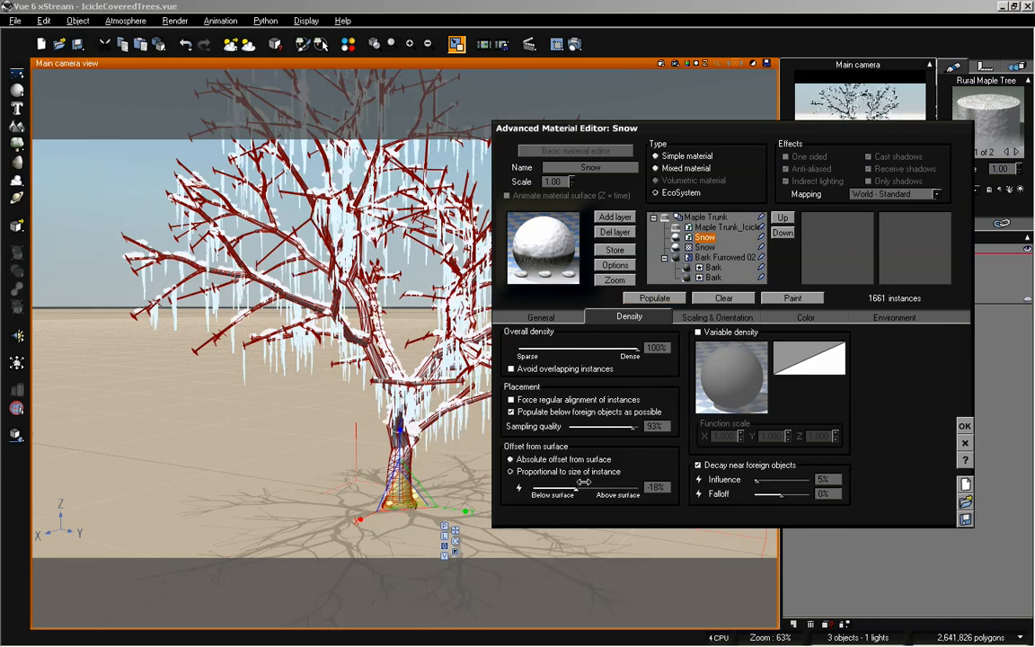
click(654, 297)
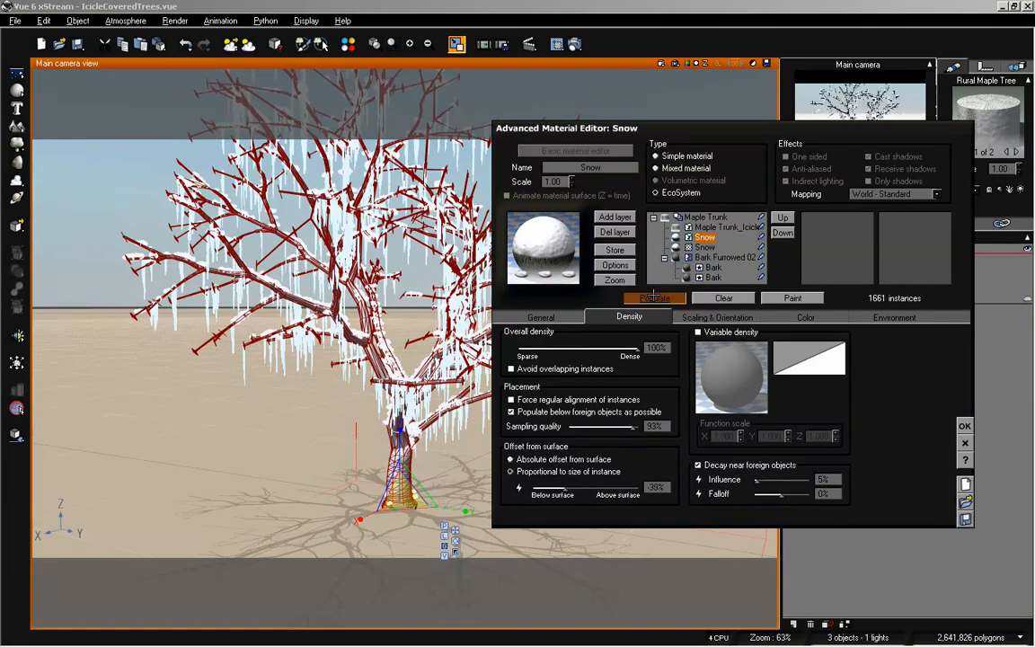
Set the Snow ecosystem's direction from surface to 100% perpendicular, repopulate the instances and accept the material
click(717, 317)
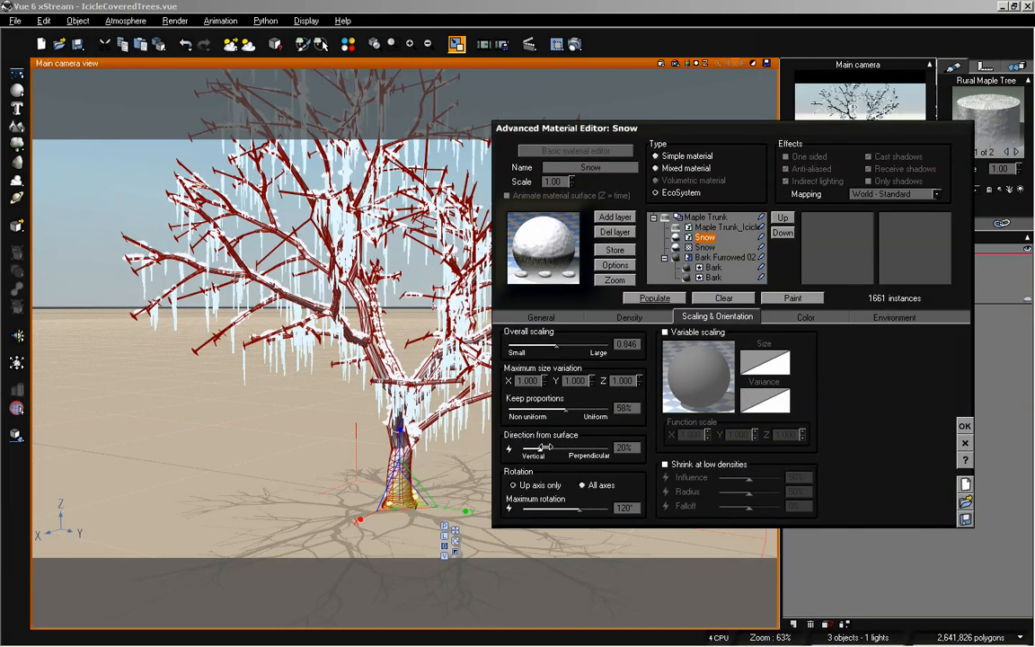
click(654, 297)
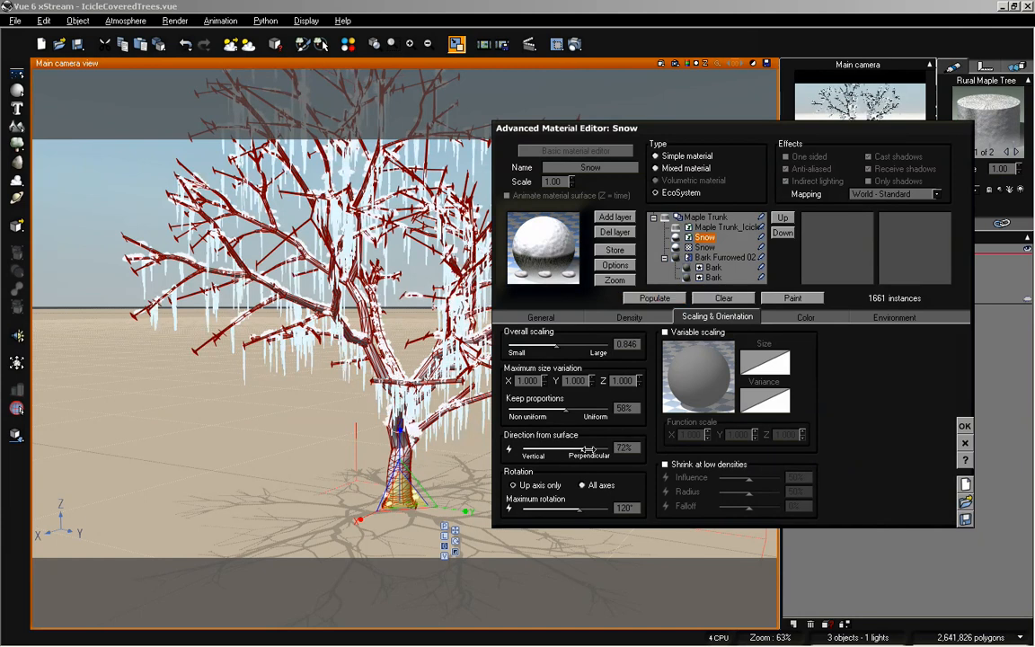
click(647, 296)
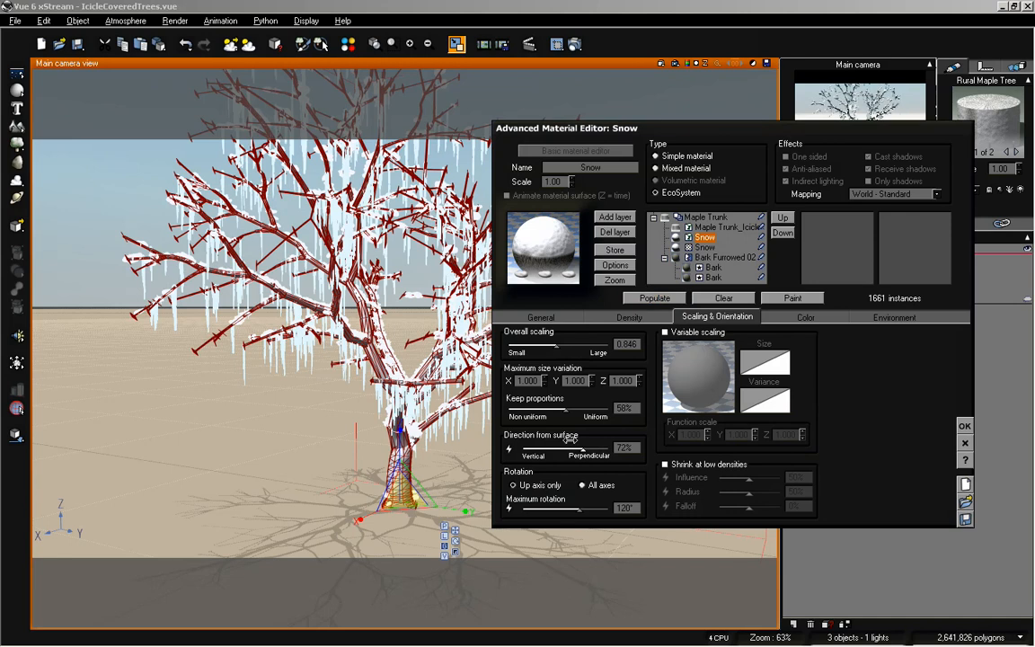
click(649, 297)
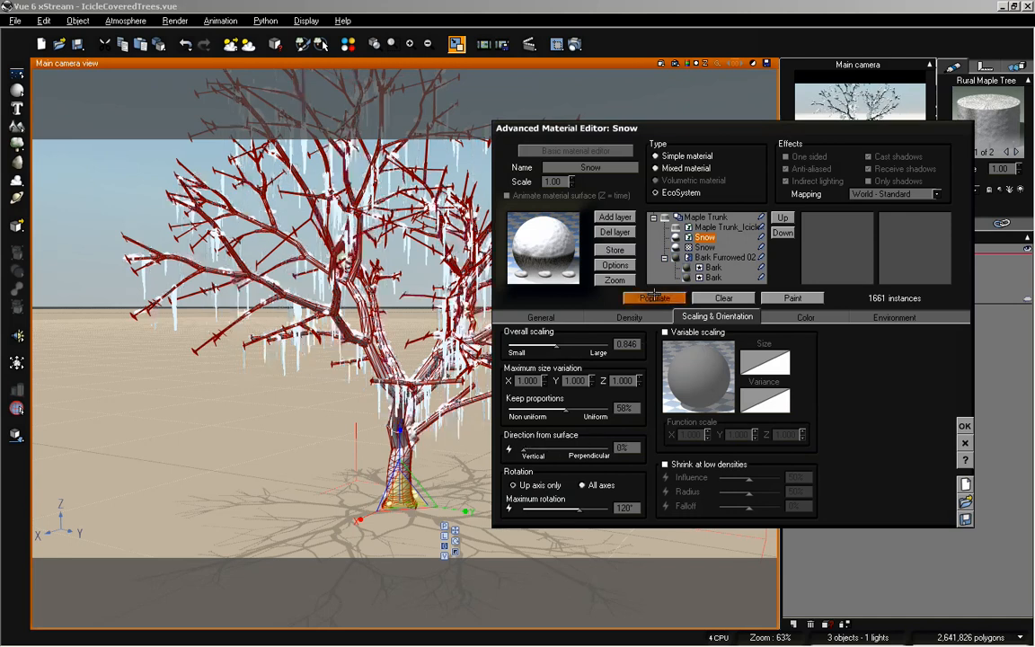
drag(524, 449, 614, 439)
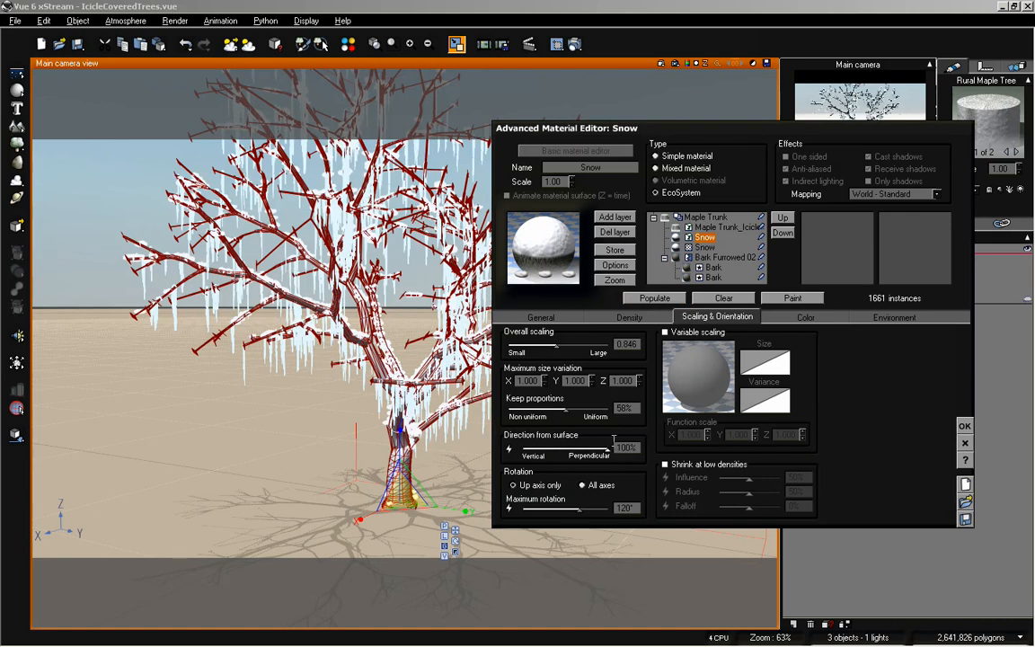
click(649, 300)
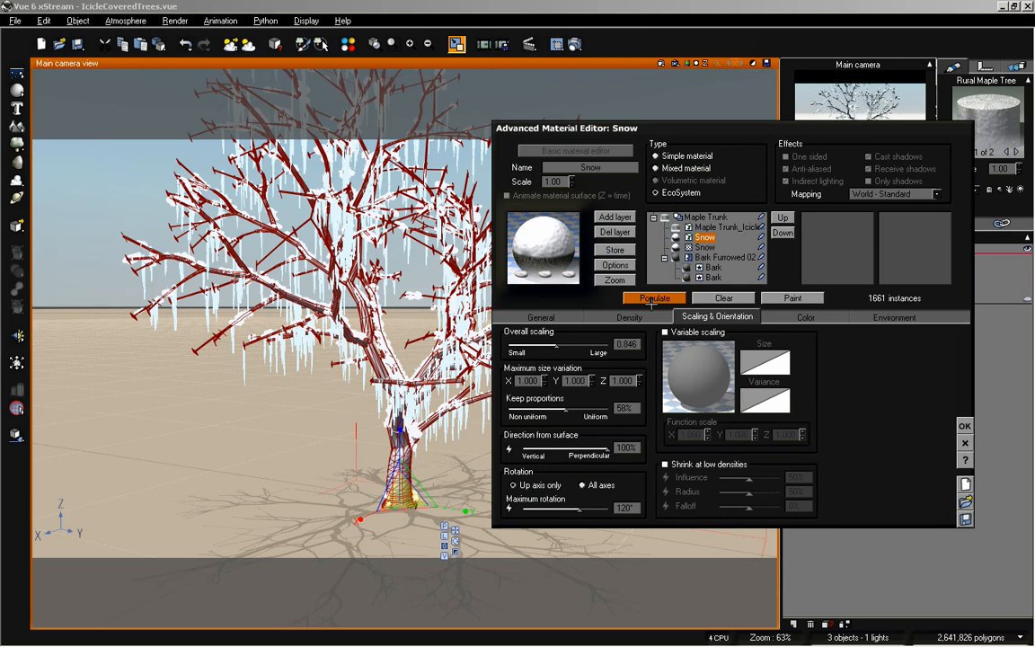
click(965, 426)
Render the main camera view of the snowy maple tree from a lower angle and close the render
drag(907, 191, 908, 190)
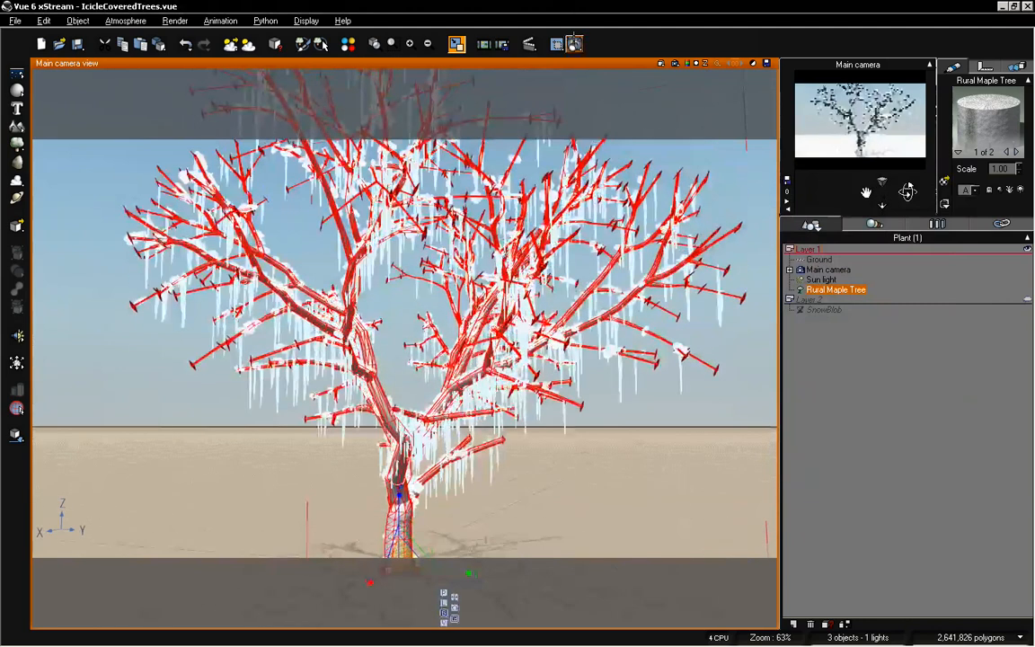
key(ctrl+F9)
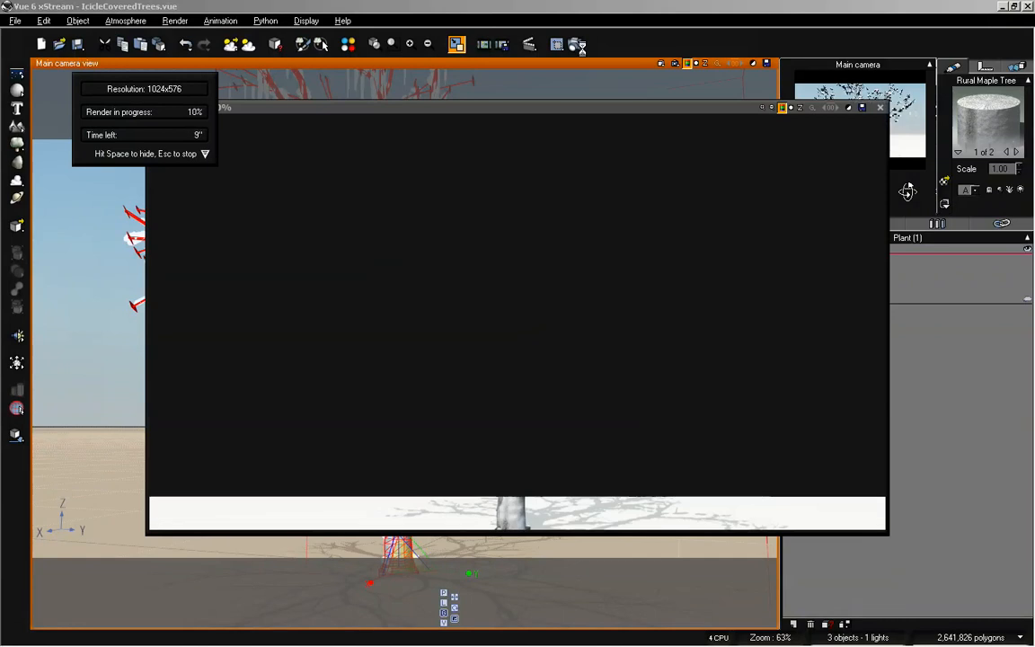
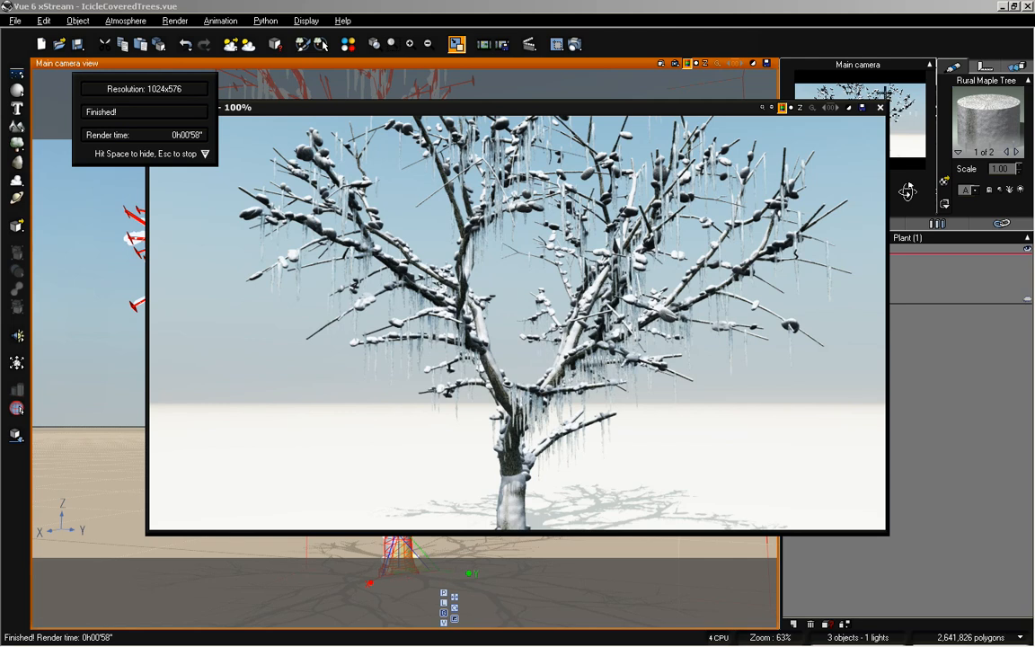
click(878, 107)
Set the trunk's Snow ecosystem layer to 54% overall density, 0.653 overall scaling and 80% keep proportions, and repopulate it
double_click(983, 114)
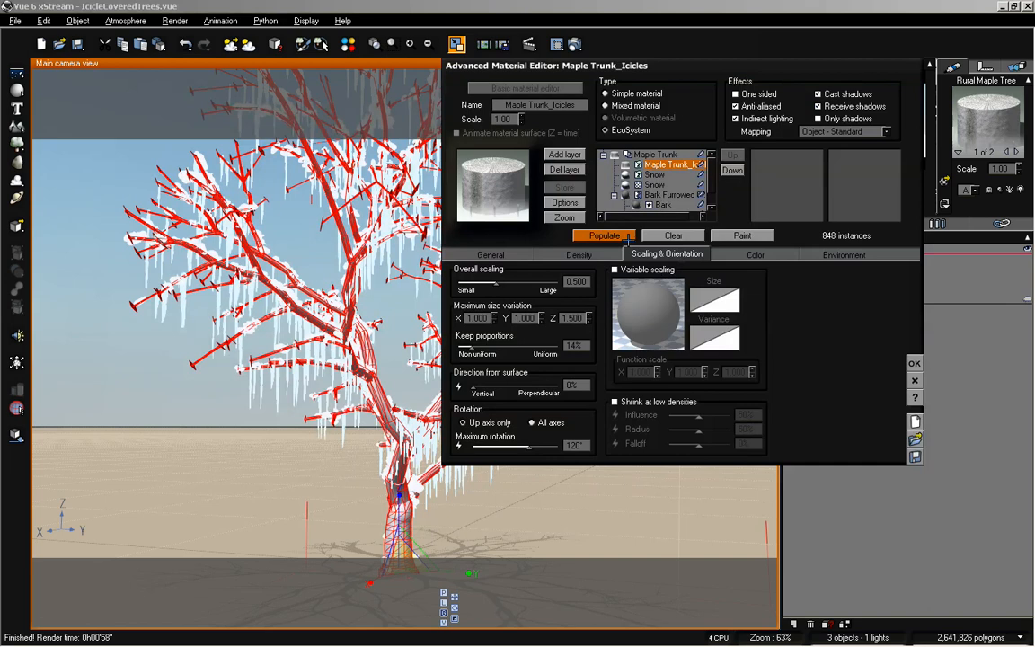
click(653, 174)
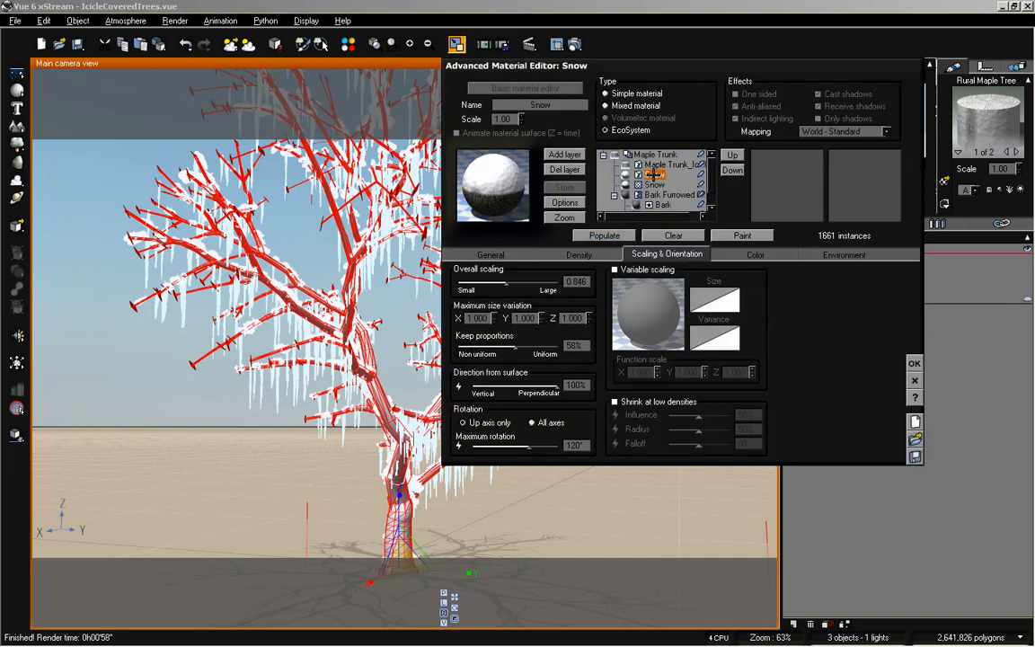
click(555, 255)
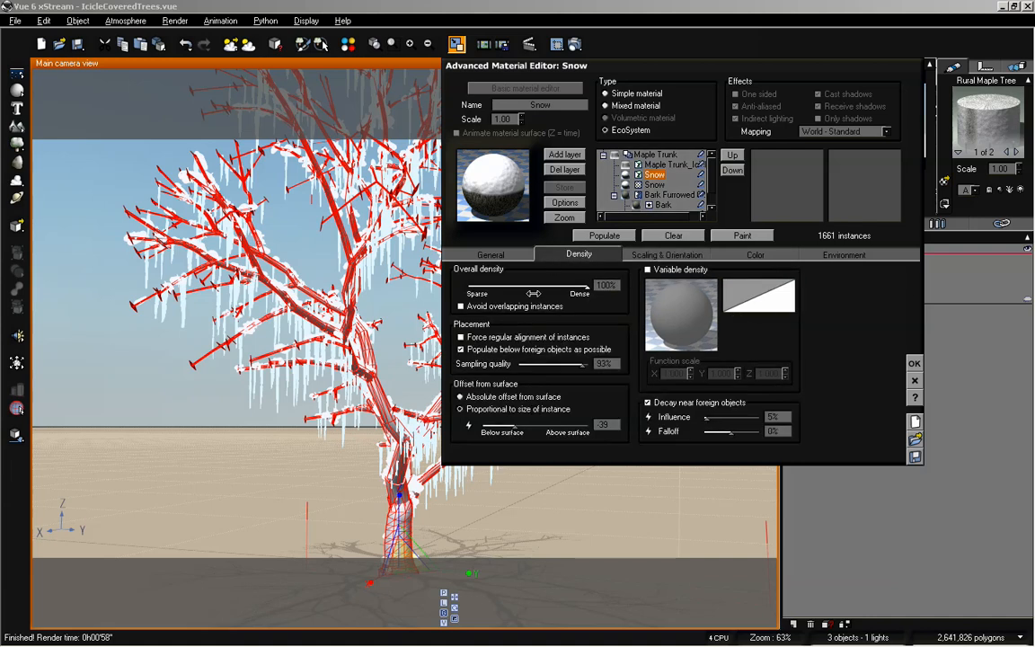
click(664, 255)
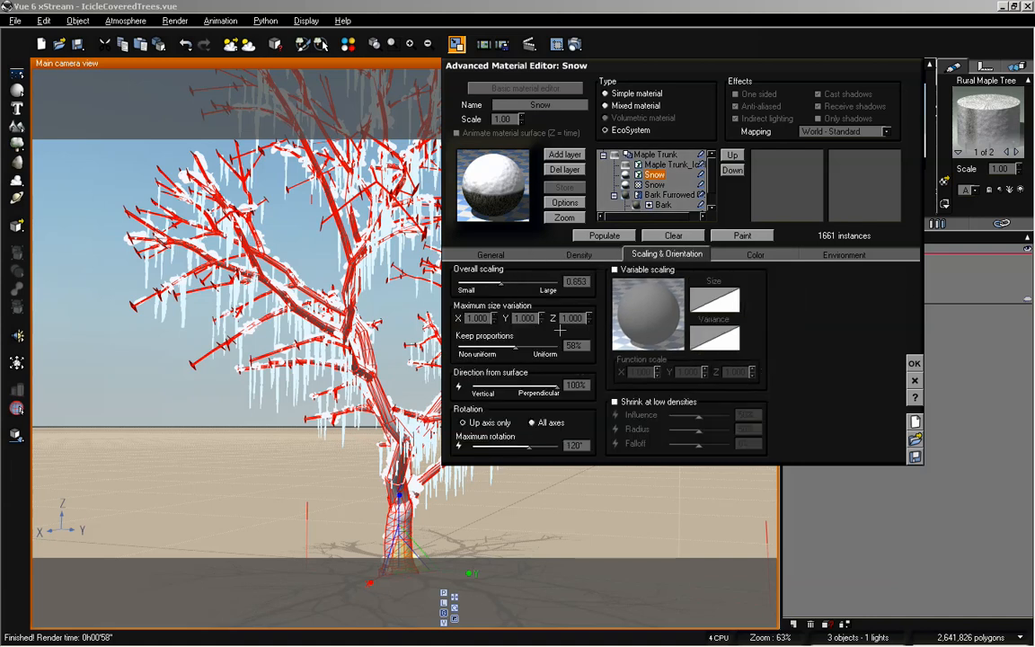
click(597, 239)
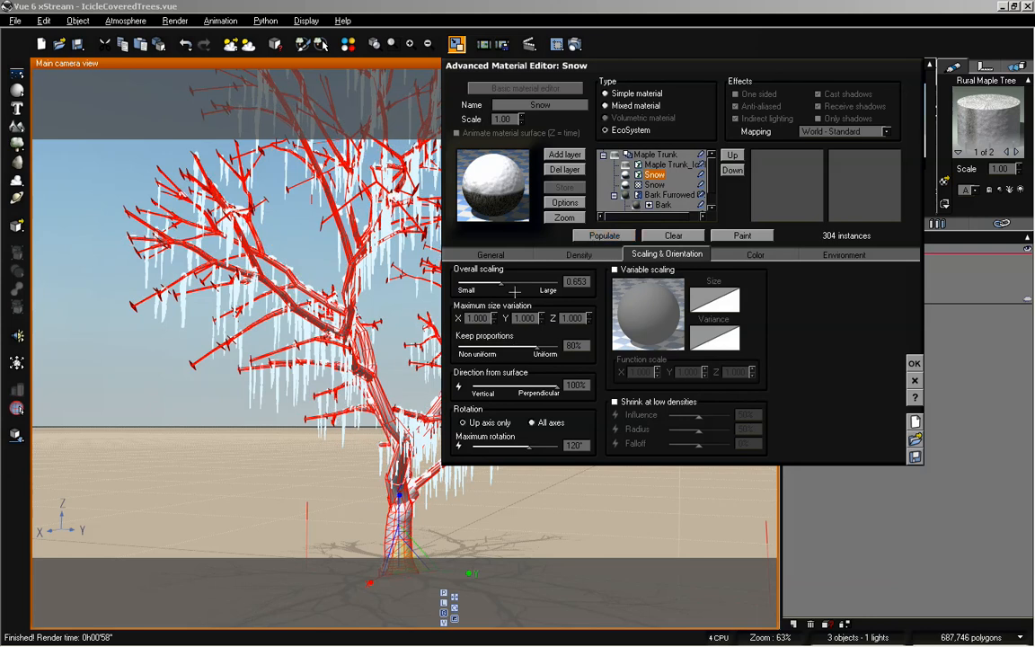
Set the Snow ecosystem's offset from surface to -42%, repopulate the instances and accept the material
drag(608, 65, 634, 142)
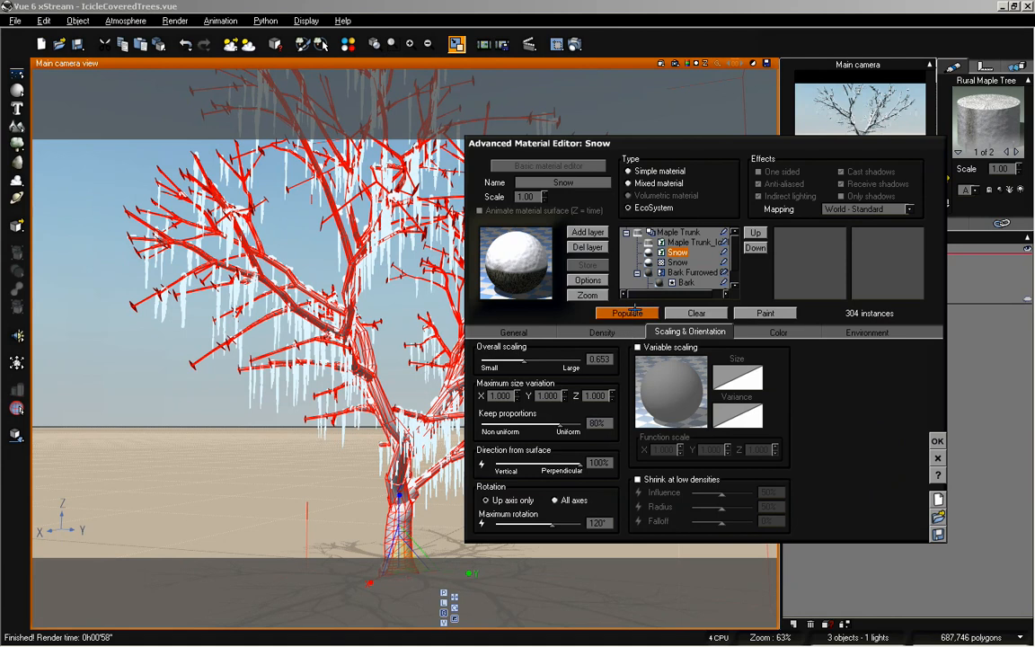
click(628, 329)
drag(541, 500, 537, 499)
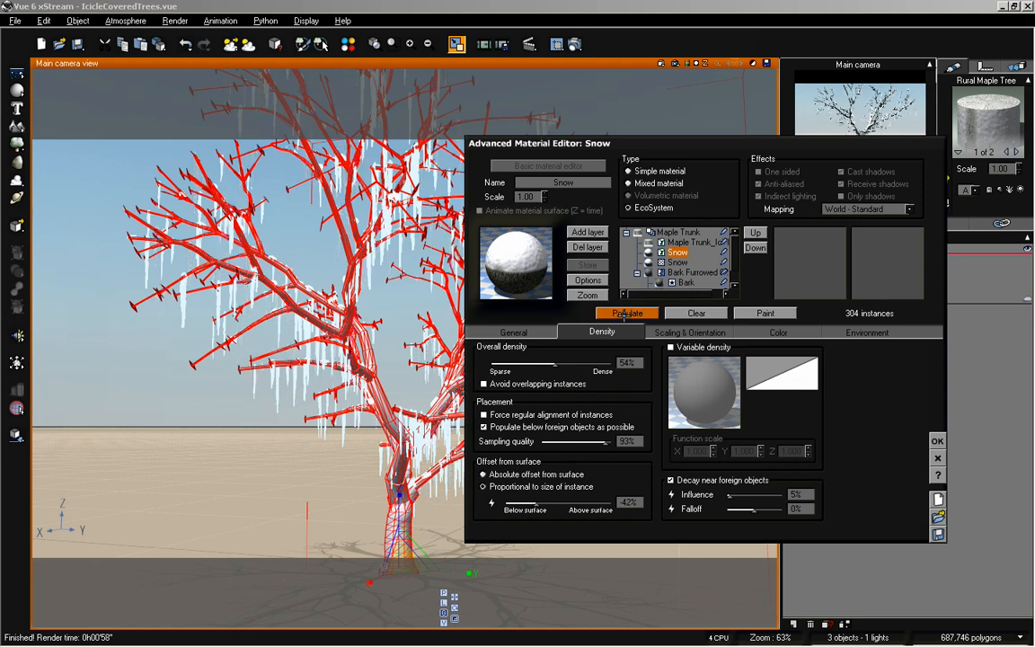
click(937, 441)
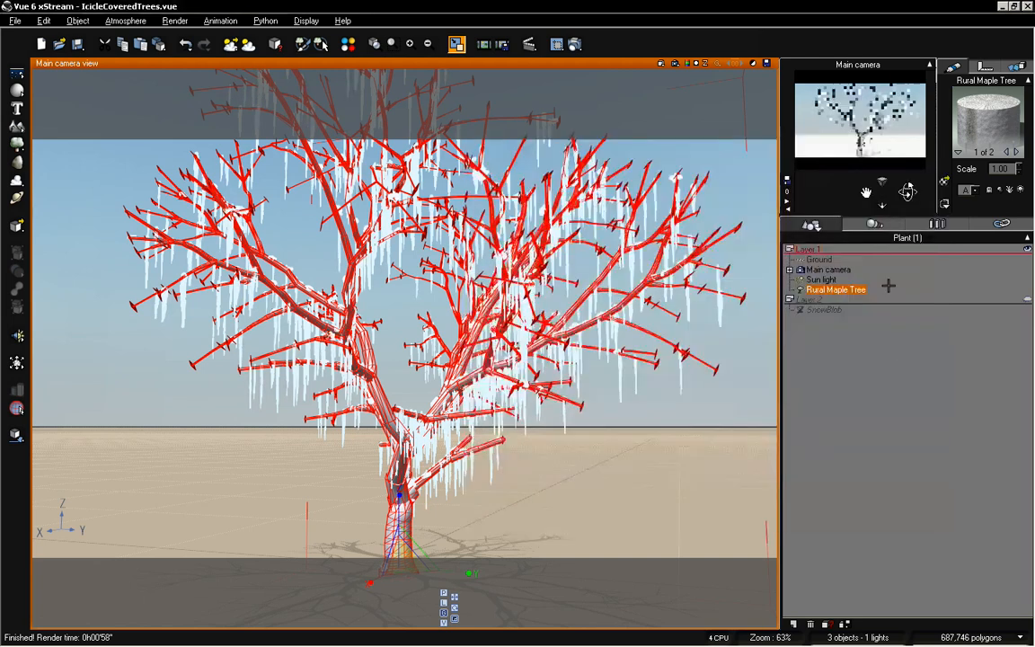
Select the SnowBlob object in Layer 2 and shrink it slightly along its Y axis
drag(868, 192, 632, 175)
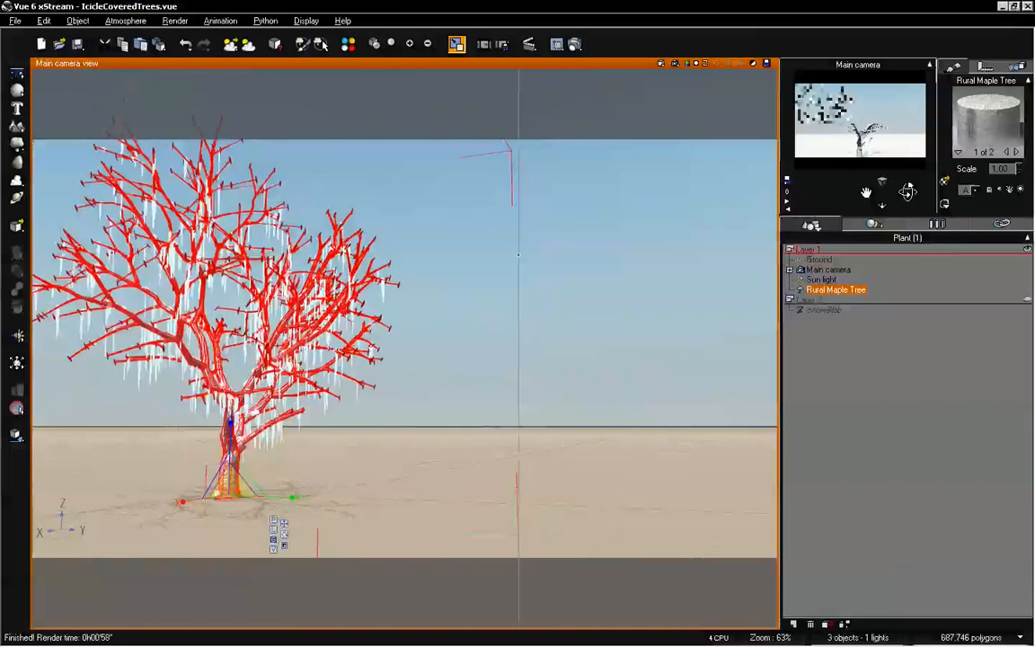
click(825, 310)
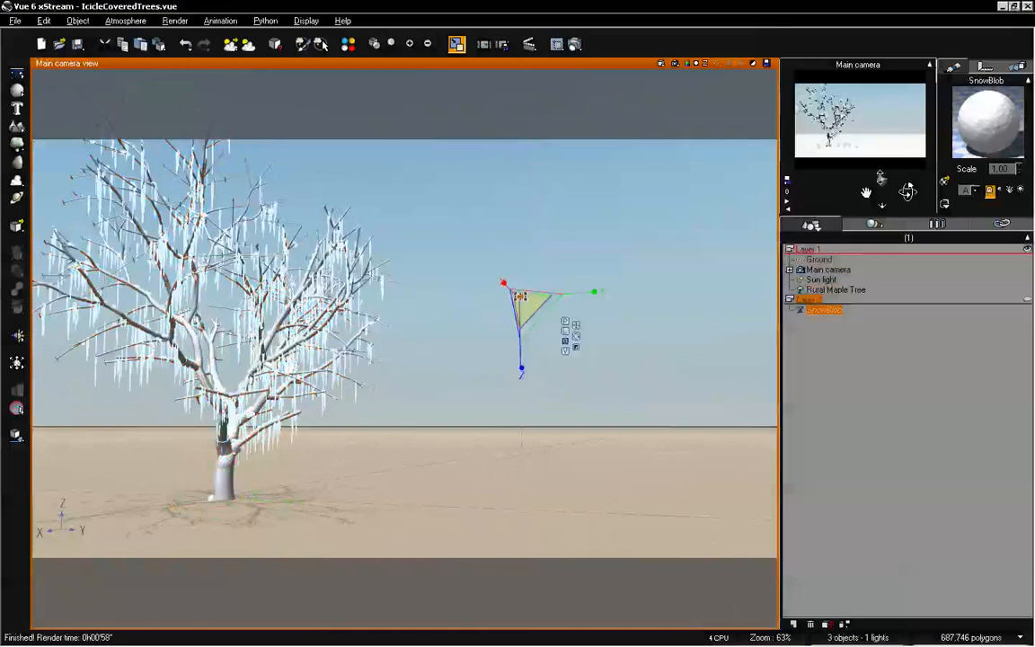
drag(906, 189, 469, 374)
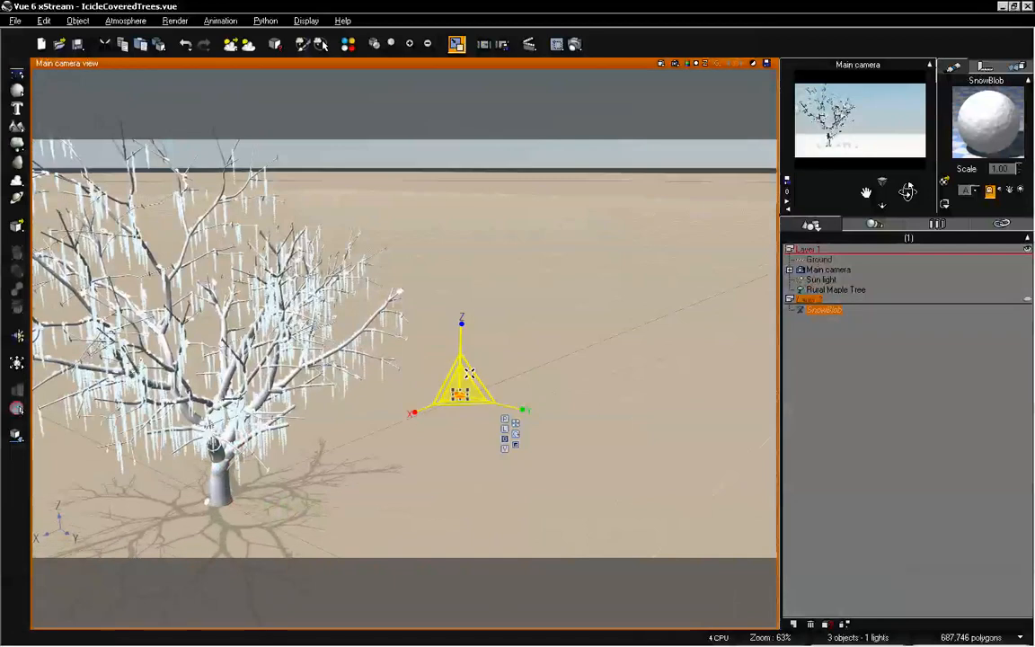
drag(906, 190, 907, 190)
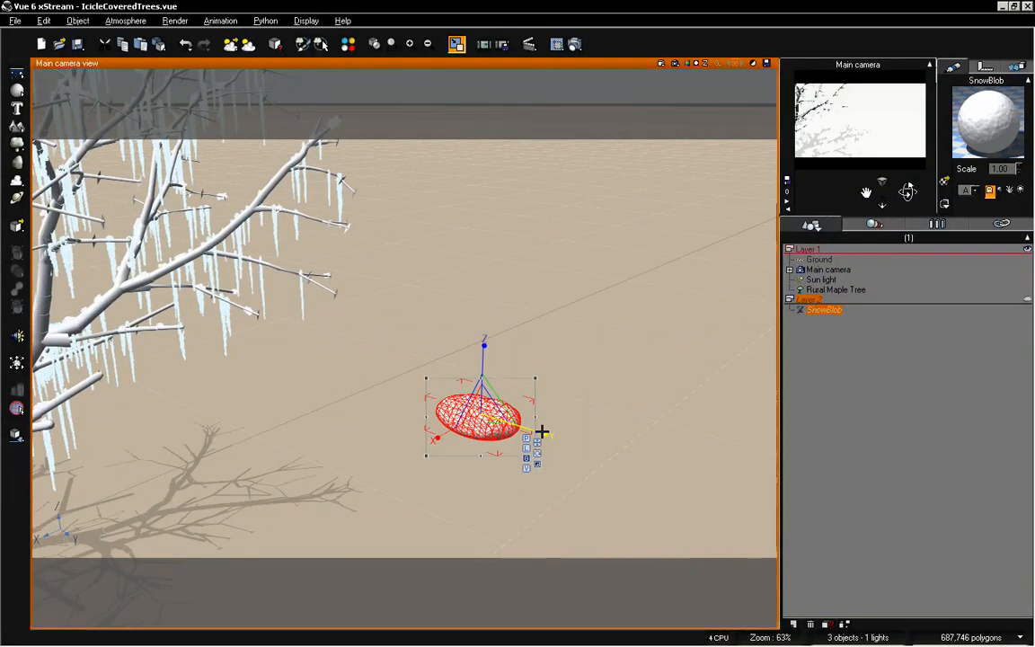
drag(541, 431, 529, 424)
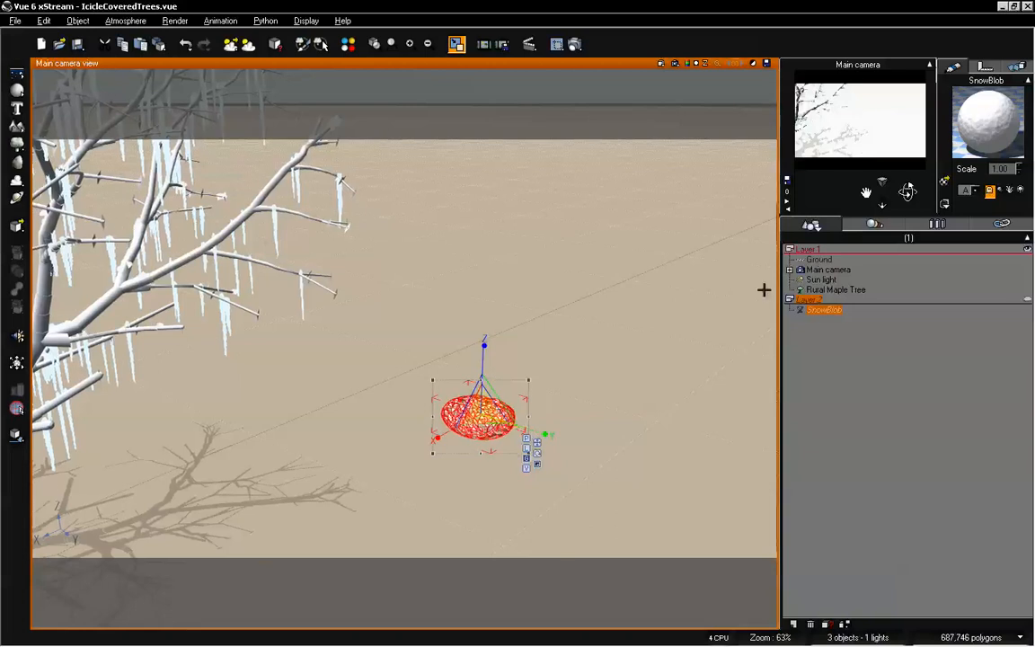
Rotate the SnowBlob object about its vertical axis
drag(908, 191, 907, 191)
click(540, 309)
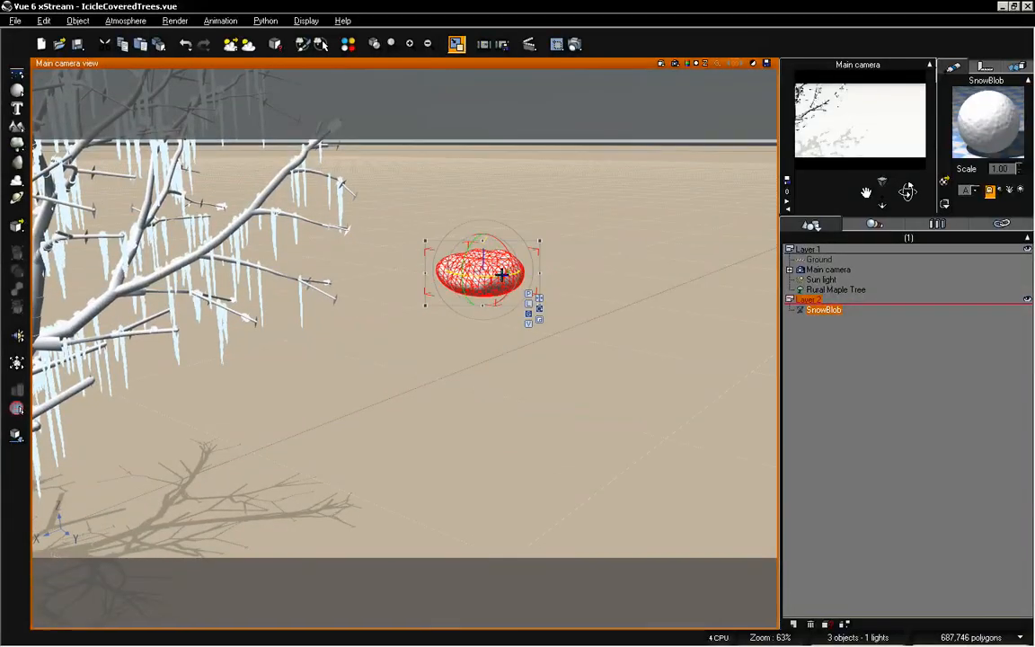
drag(510, 276, 585, 265)
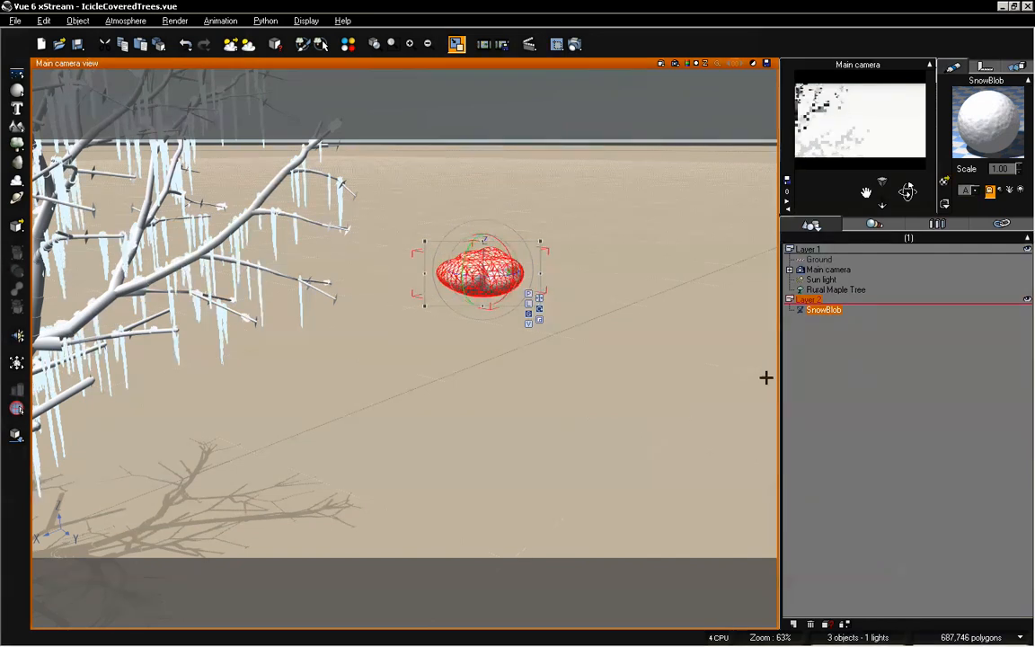
Save the SnowBlob object in the TipsNTricks folder as SnowBlob2, reusing that name as its description, and accept the preview
right_click(506, 272)
click(539, 518)
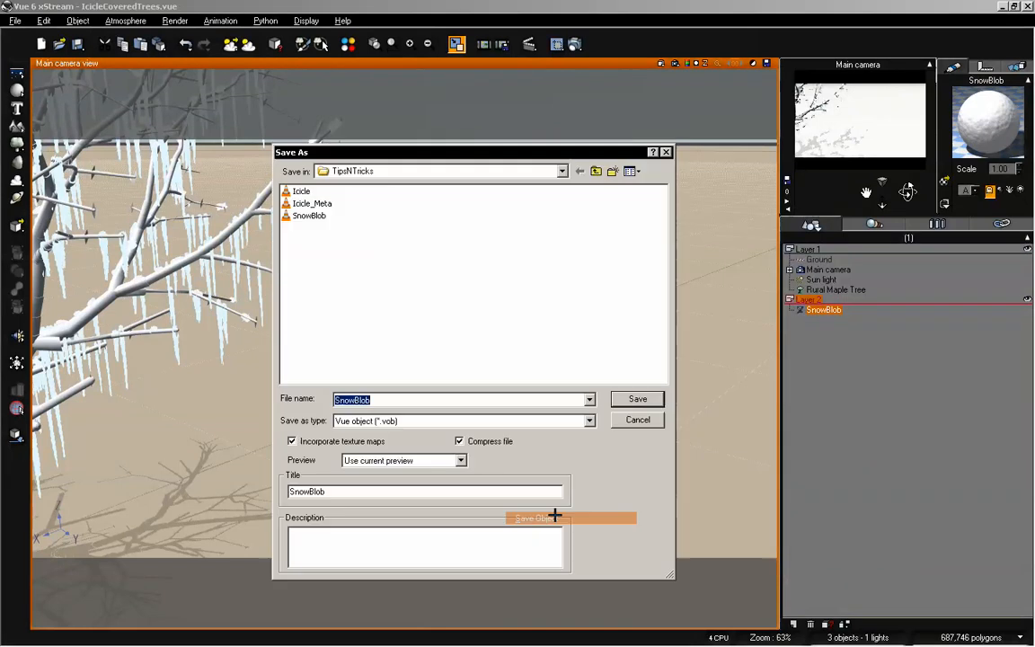
click(418, 399)
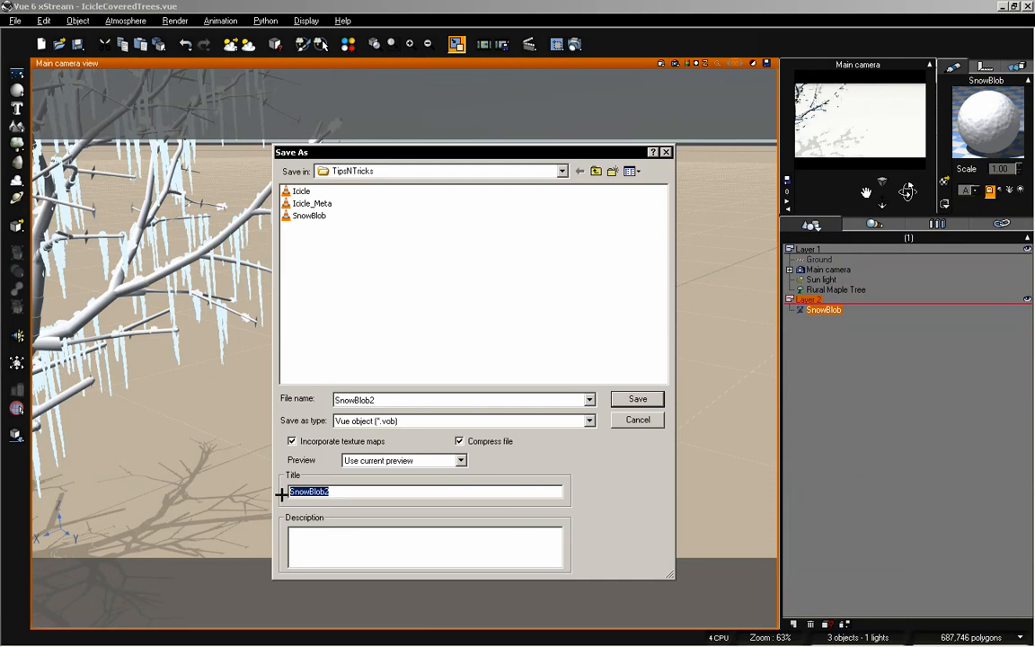
key(ctrl+c)
click(342, 528)
key(ctrl+v)
click(649, 399)
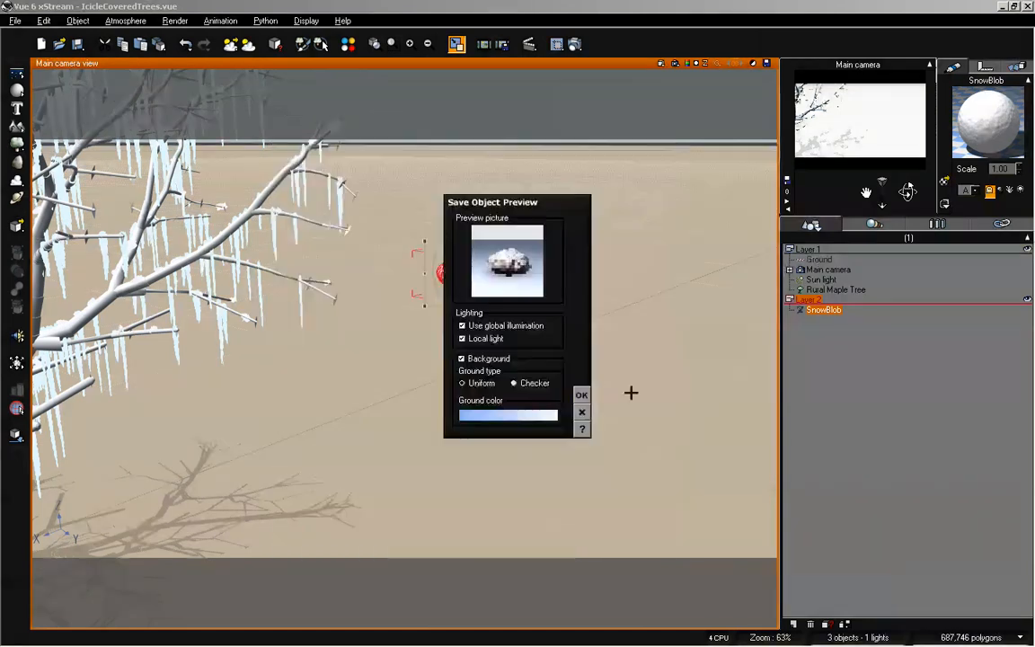
click(582, 393)
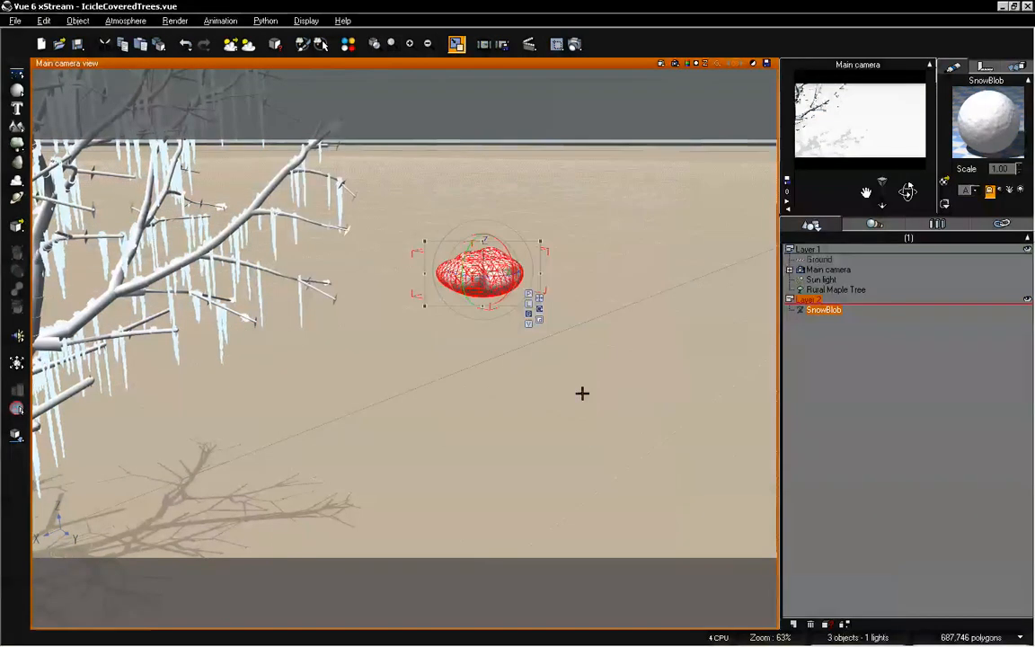
Deselect the snow blob object and hide Layer 2
click(876, 335)
click(1026, 297)
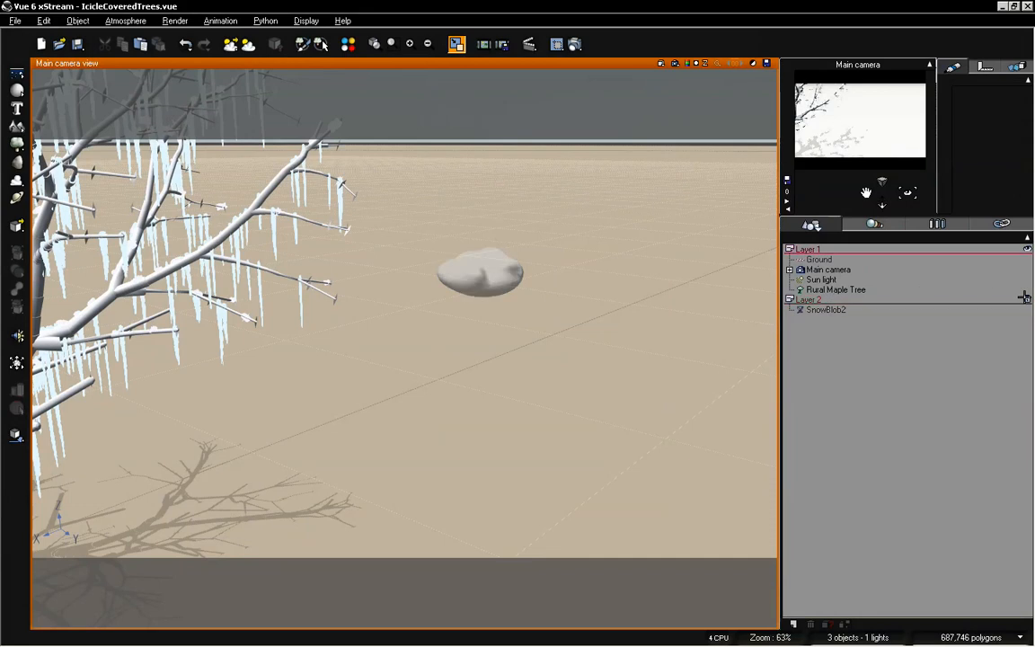
click(1024, 297)
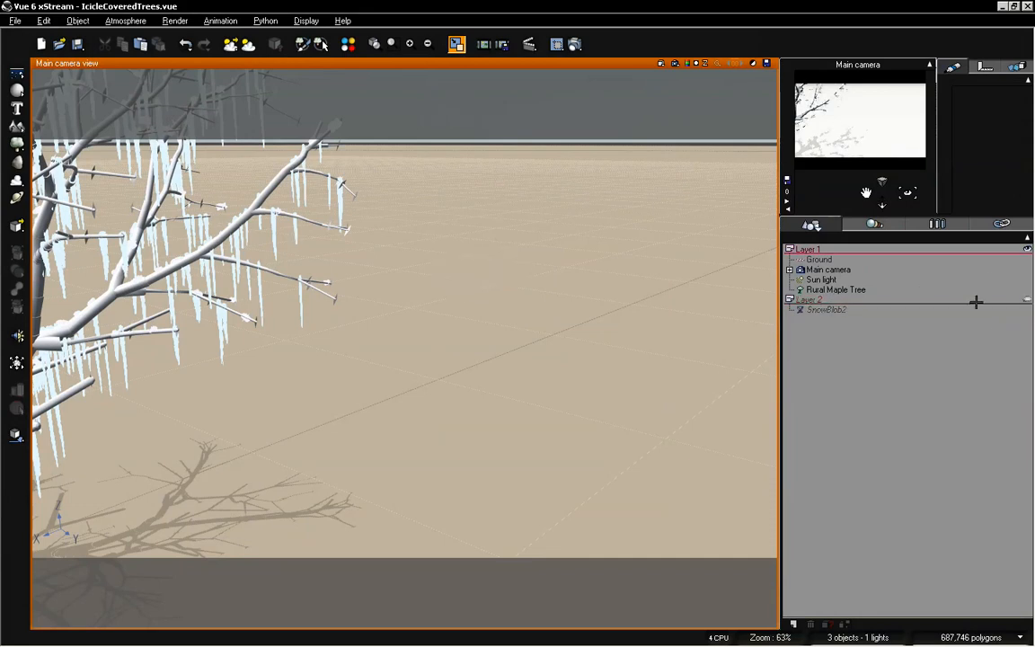
Open the Rural Maple Tree's trunk material and add the SnowBlob2 object to the Snow layer's EcoSystem population
click(836, 290)
double_click(987, 117)
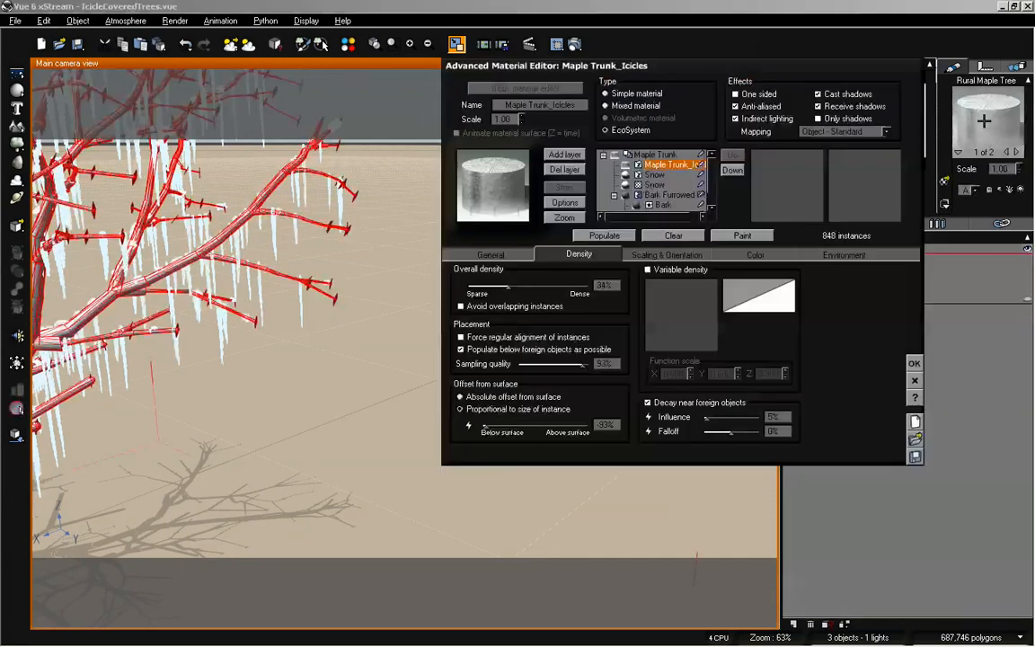
click(654, 174)
click(485, 255)
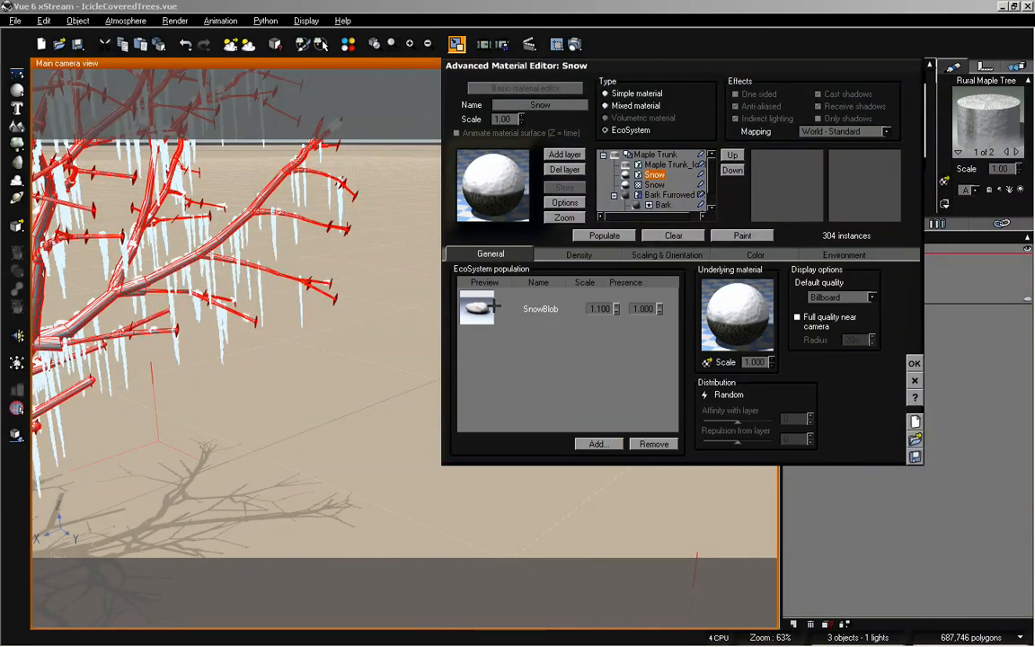
click(597, 444)
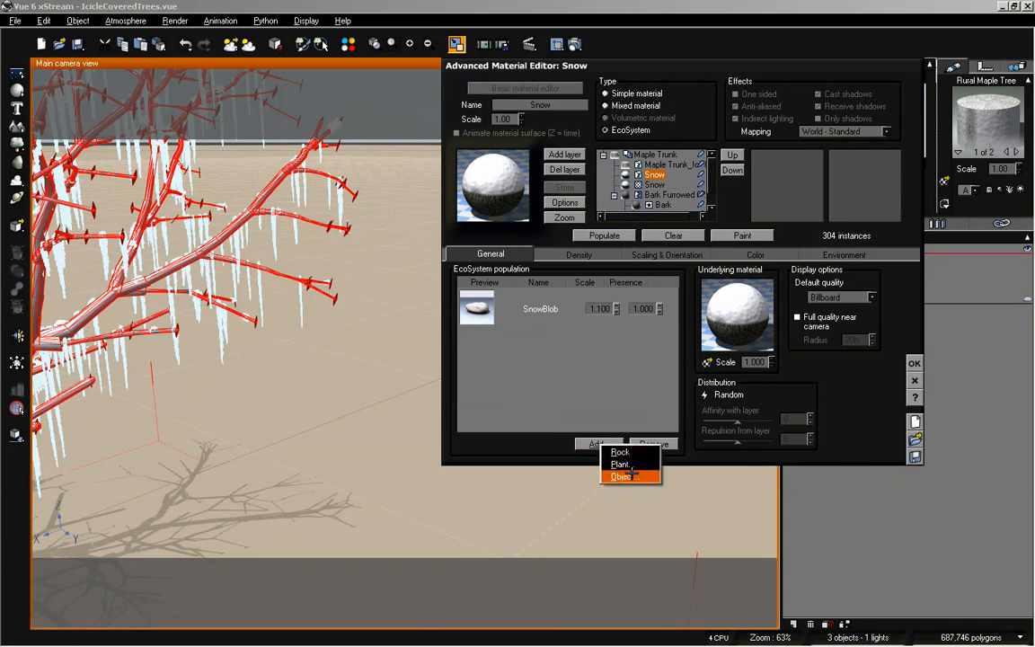
click(636, 478)
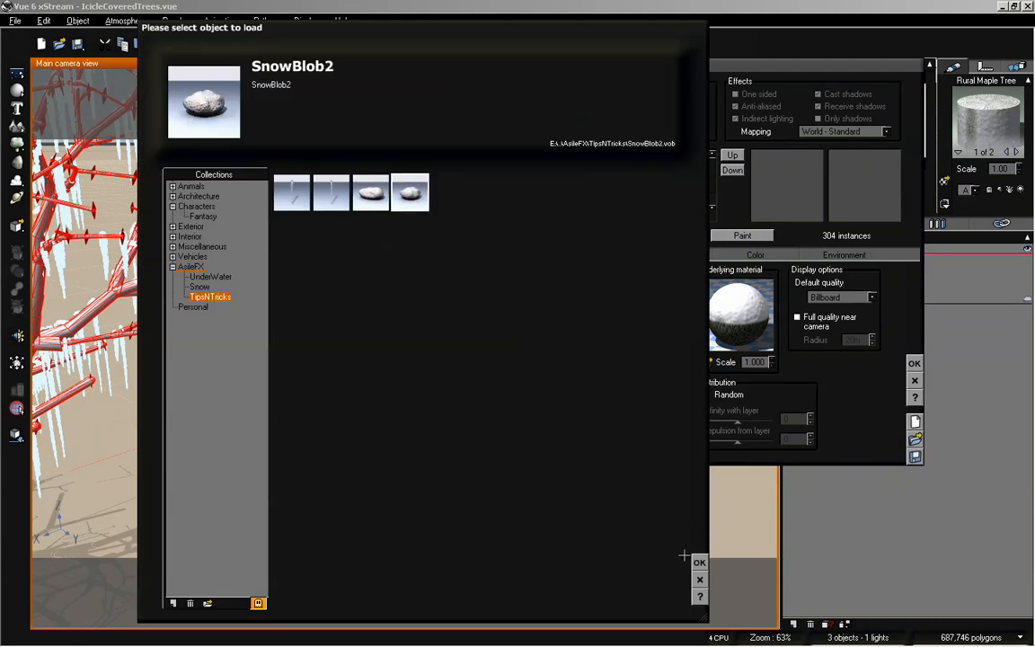
click(699, 563)
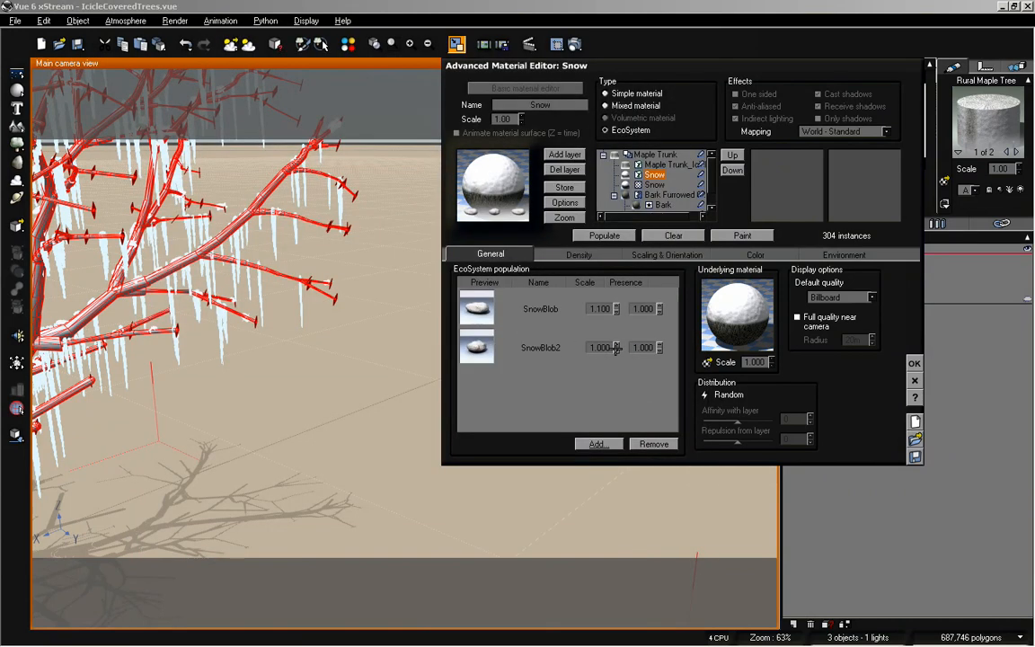
Set SnowBlob2's scale to 1.100, remove SnowBlob from the population, and repopulate and accept the material
click(536, 309)
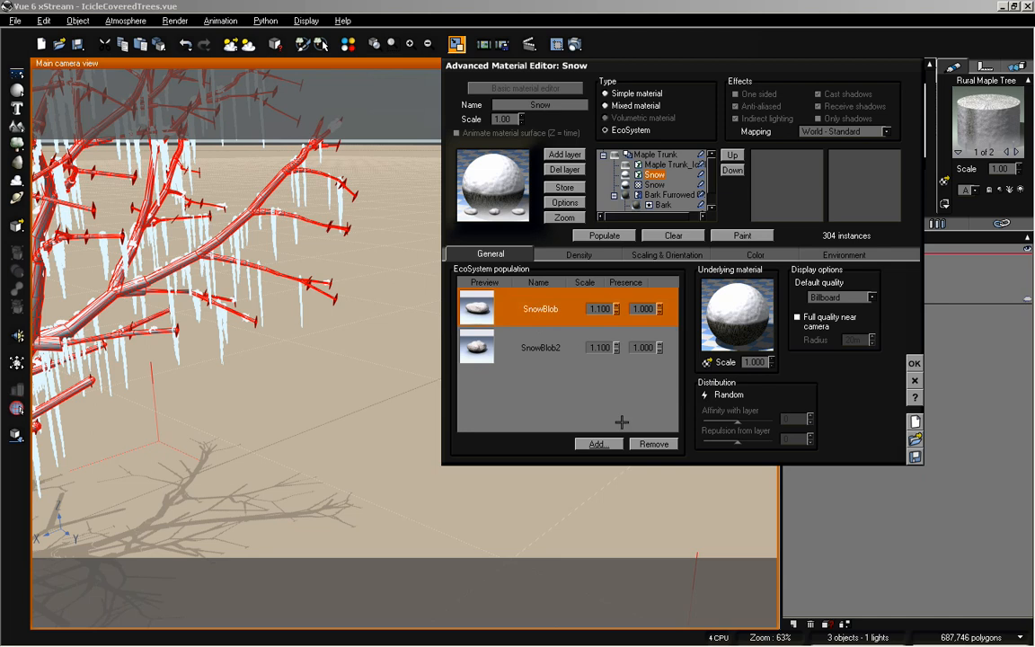
click(654, 444)
click(604, 236)
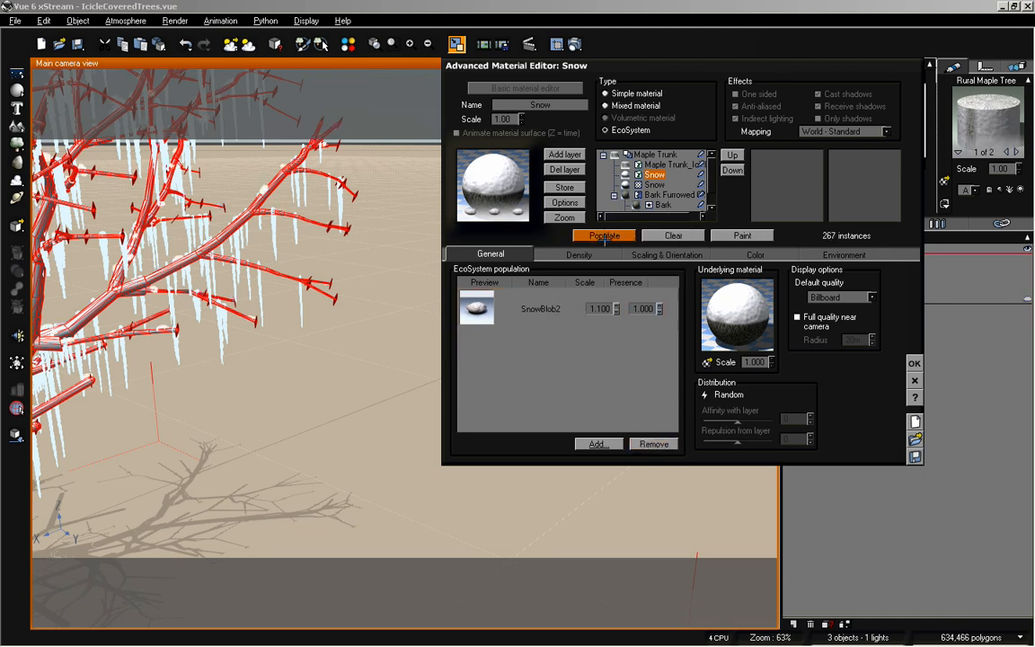
click(913, 364)
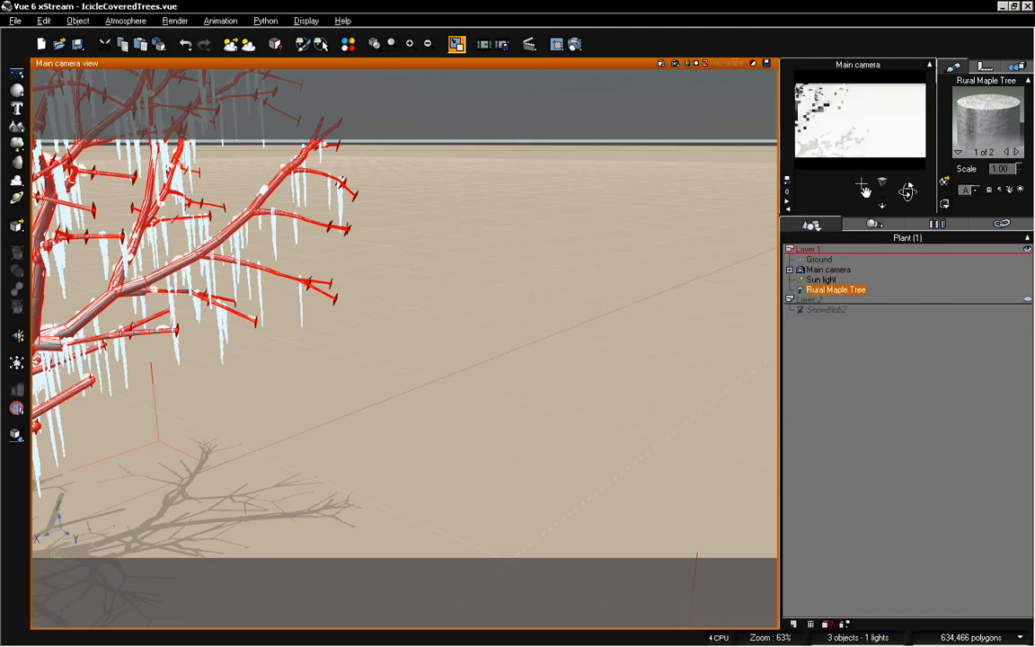
Reposition the main camera to frame the whole tree and render the scene, closing the render when finished
drag(867, 193, 908, 192)
key(ctrl+F9)
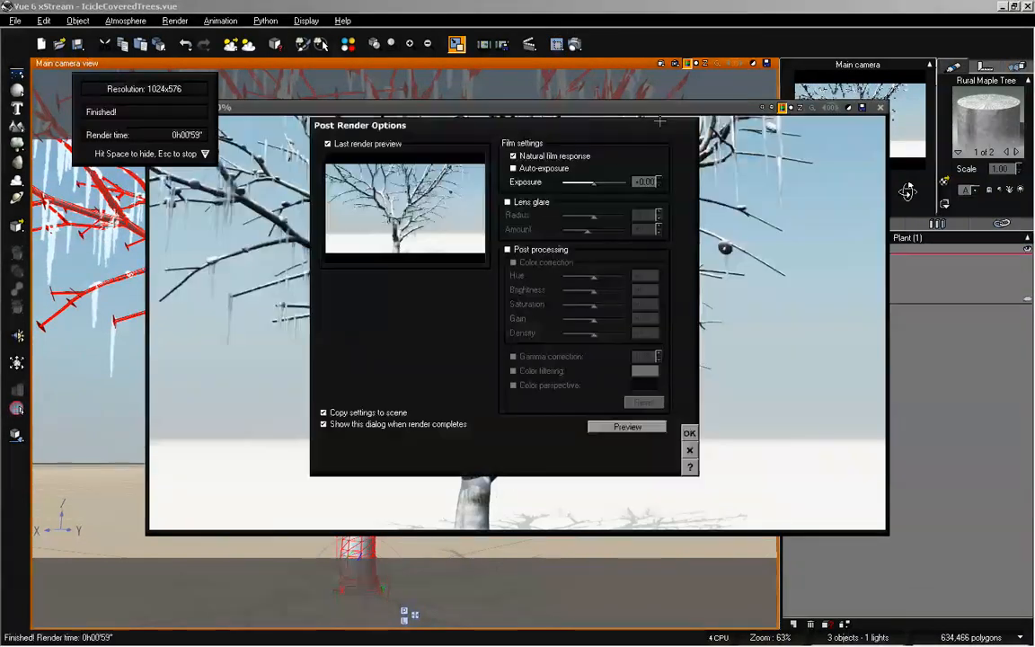
key(Return)
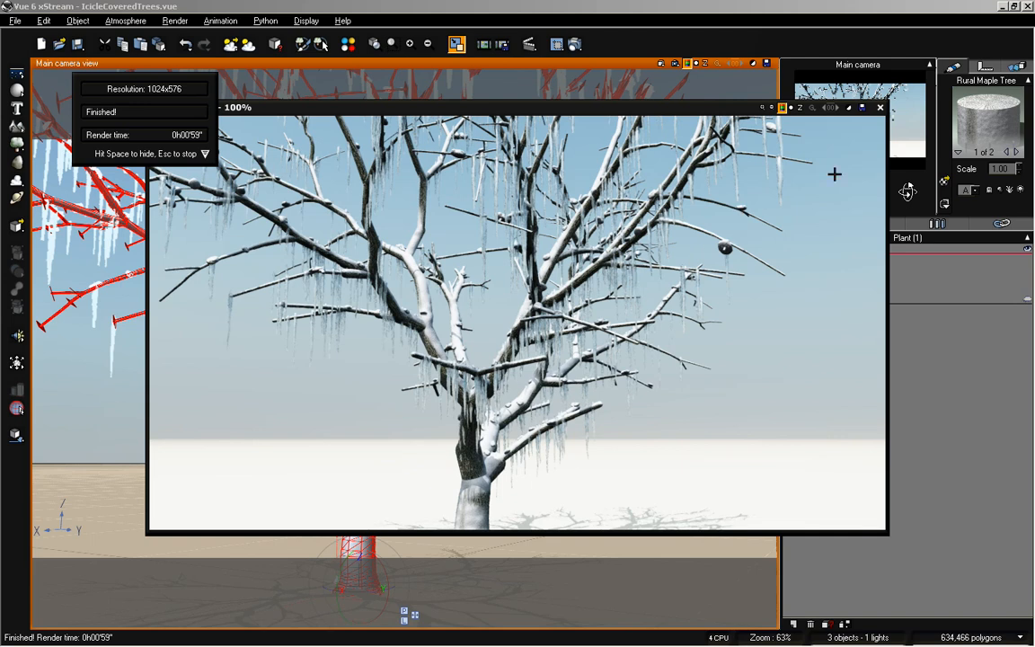
key(Escape)
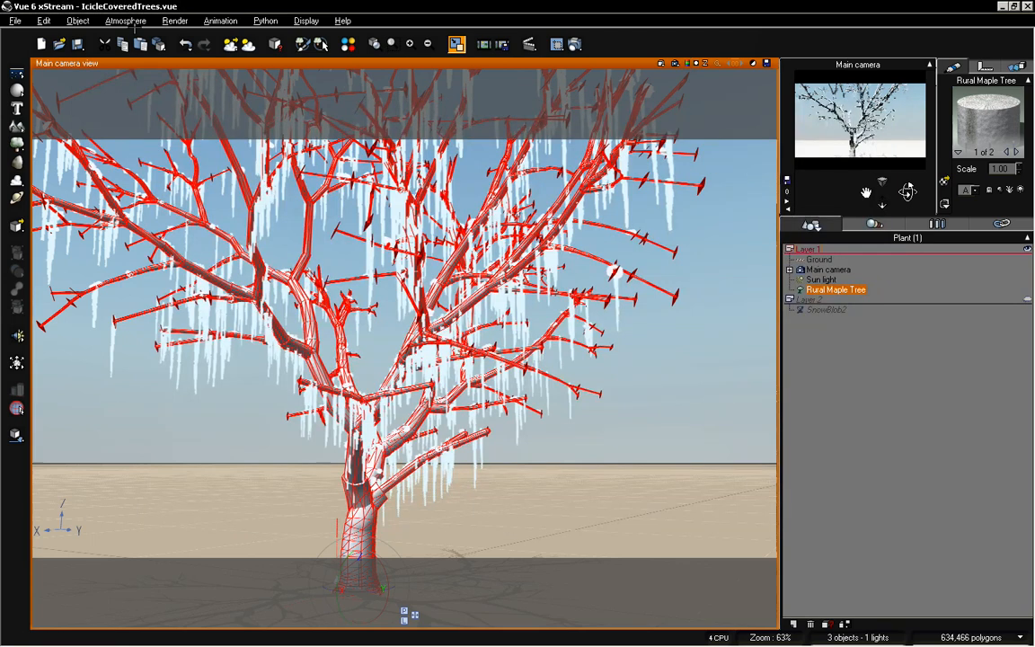
Set the atmosphere's light balance to 16% and accept the atmosphere settings
click(125, 19)
click(139, 83)
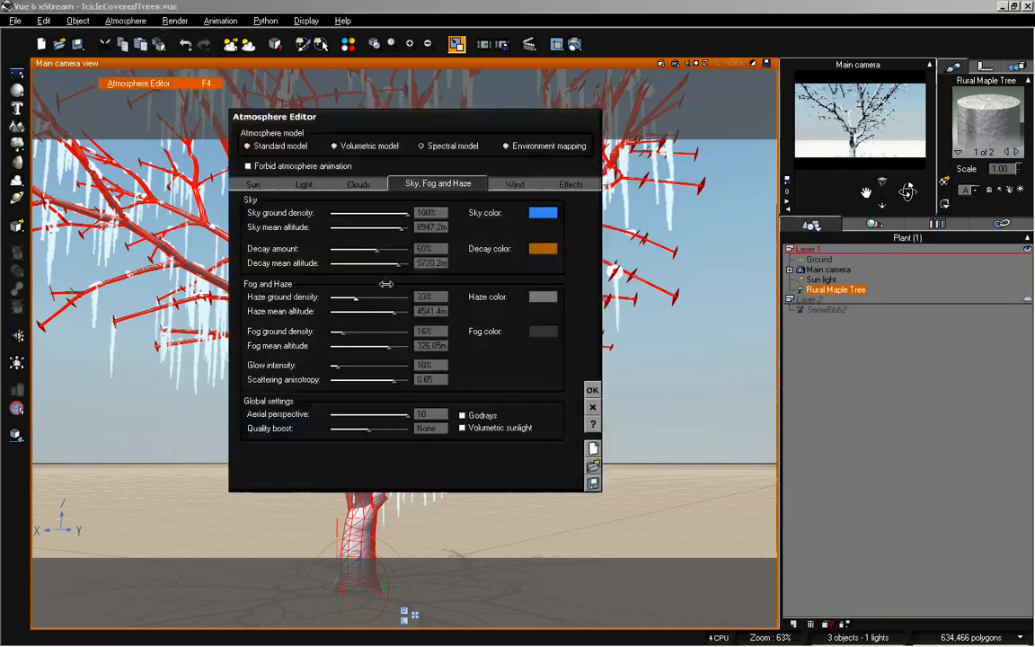
click(303, 184)
mouse_move(350, 343)
mouse_down()
mouse_move(307, 344)
mouse_move(335, 345)
mouse_up()
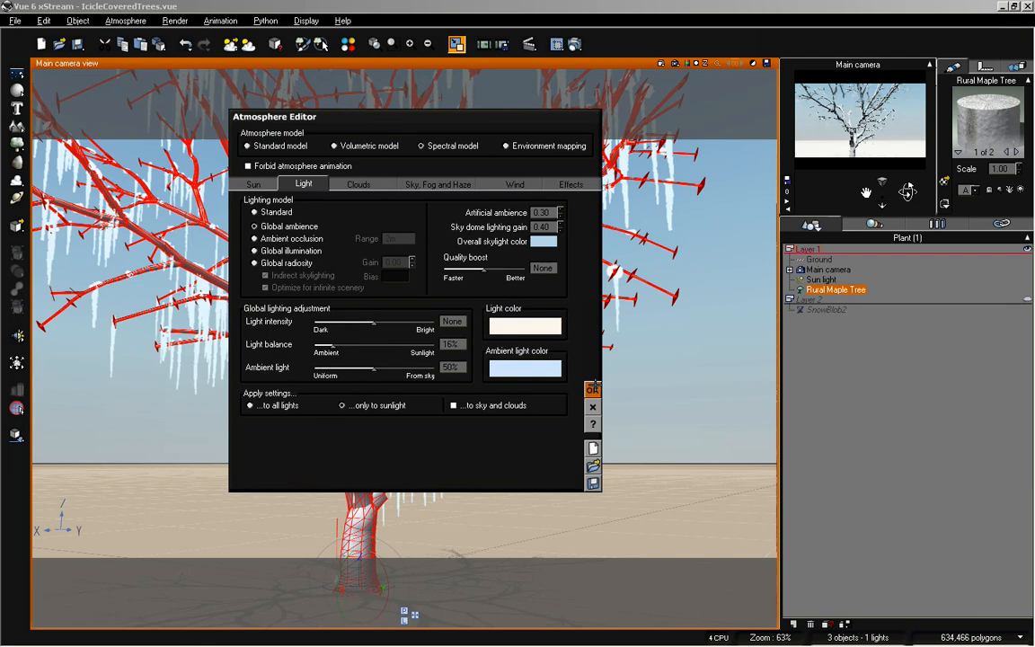
click(594, 387)
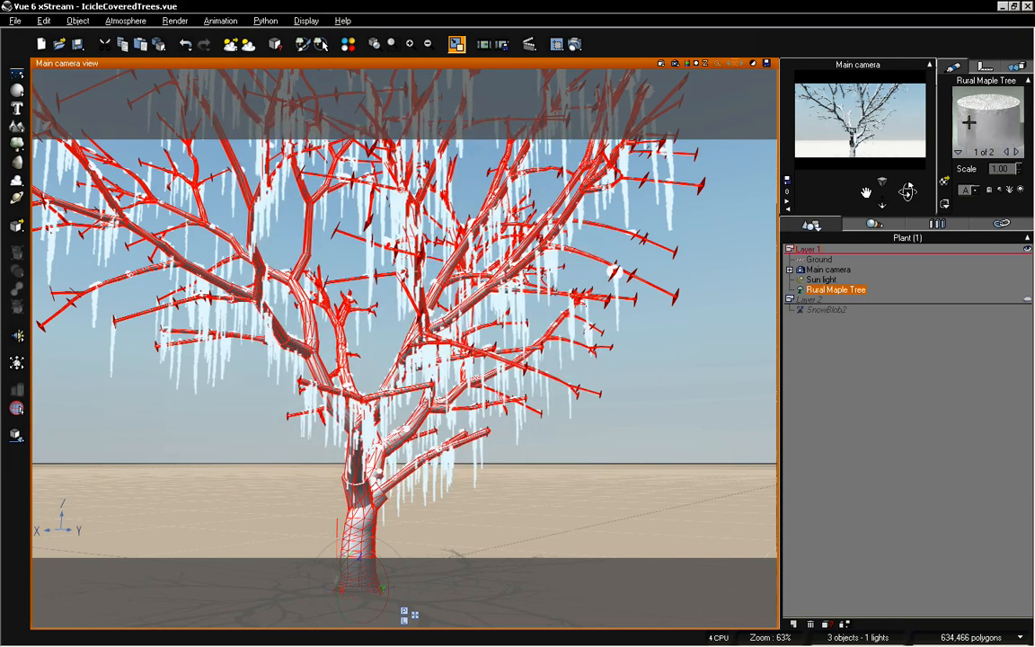
Reopen the tree's trunk material and move the Snow ecosystem layer above the Maple Trunk_Icicles layer
double_click(977, 124)
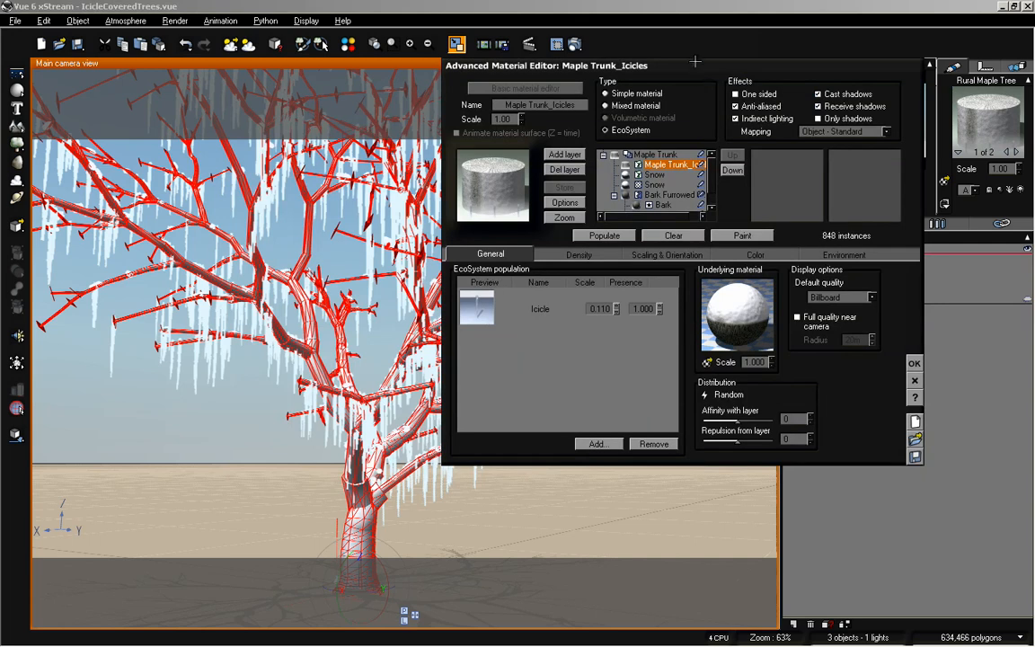
drag(695, 62, 634, 86)
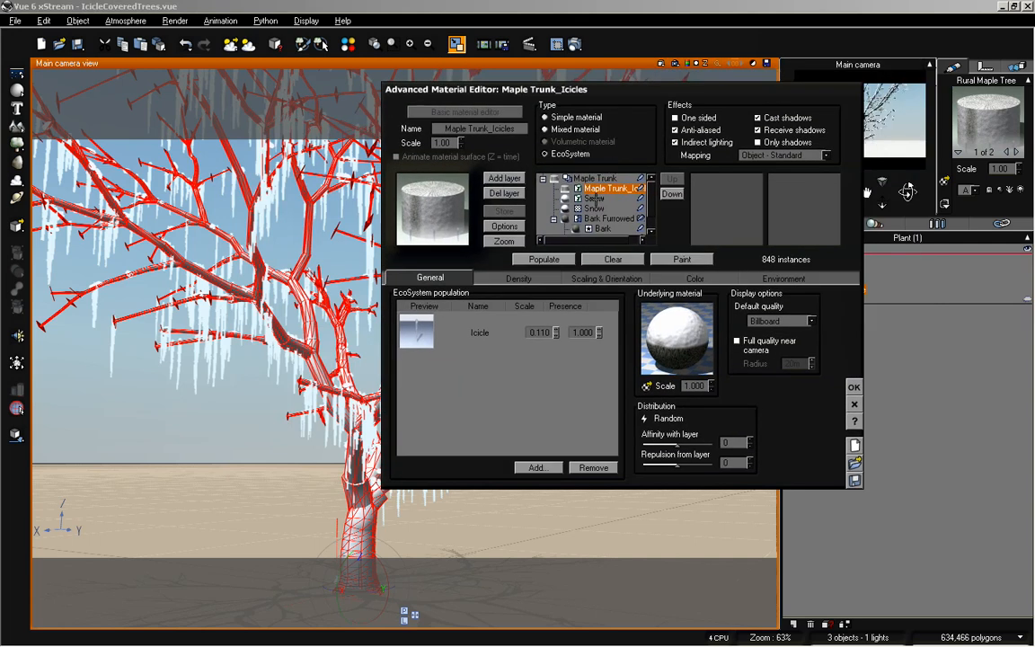
click(592, 198)
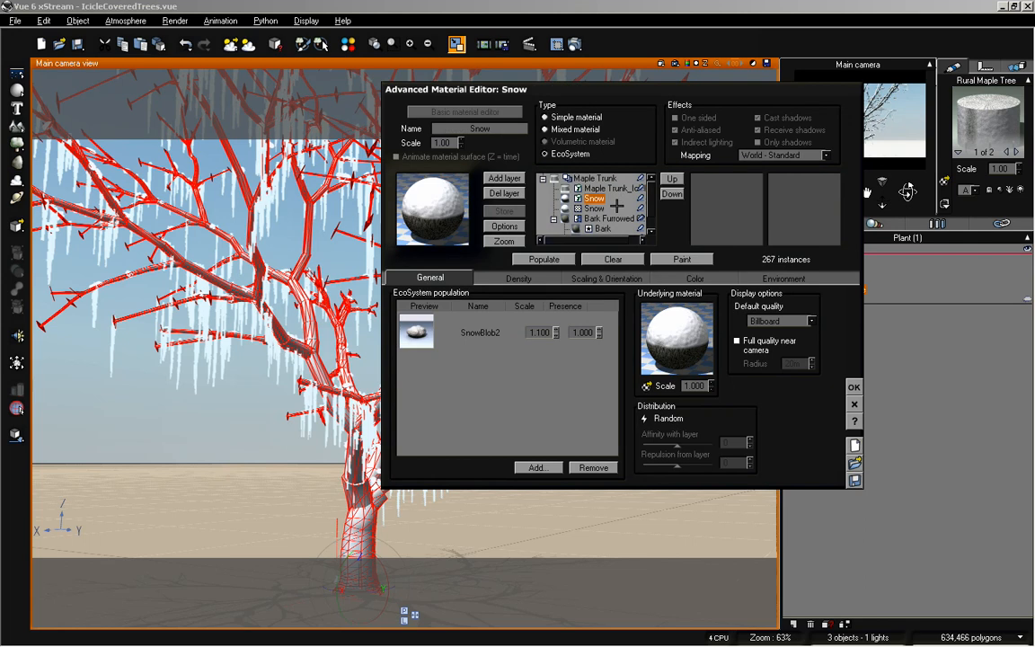
click(671, 179)
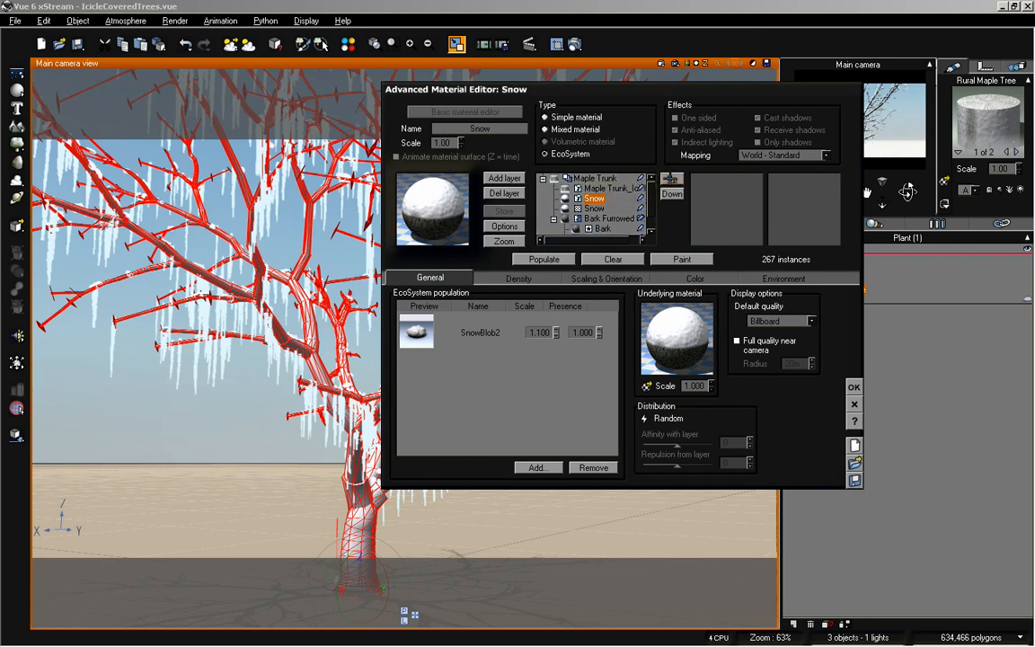
click(604, 198)
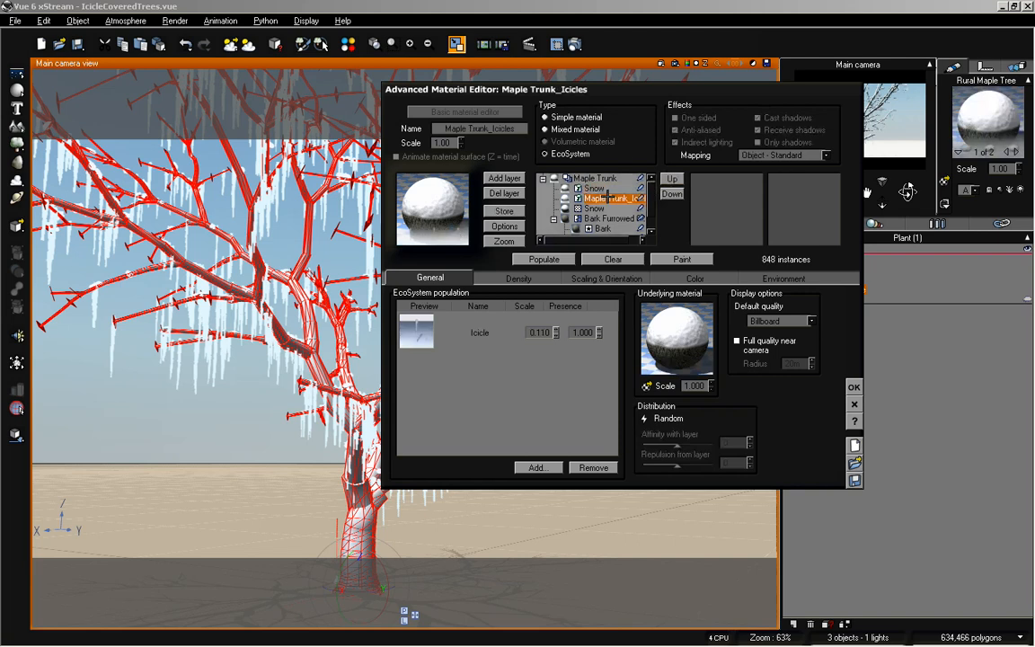
Set the Snow ecosystem's affinity with layer to 57 and its overall density to 79%, repopulating after each change
click(594, 188)
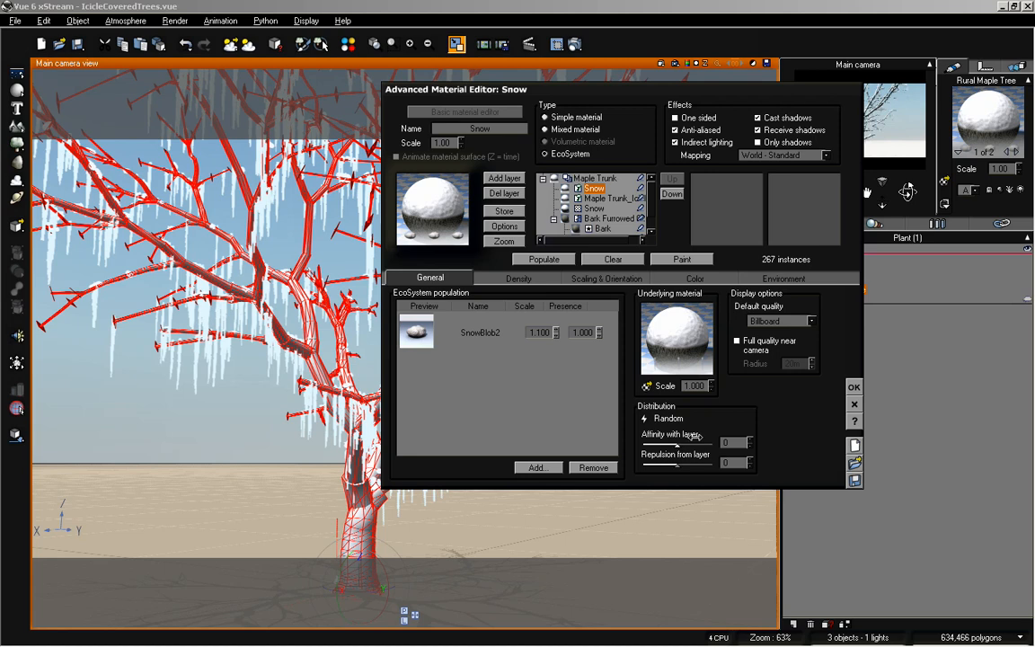
drag(676, 442, 697, 444)
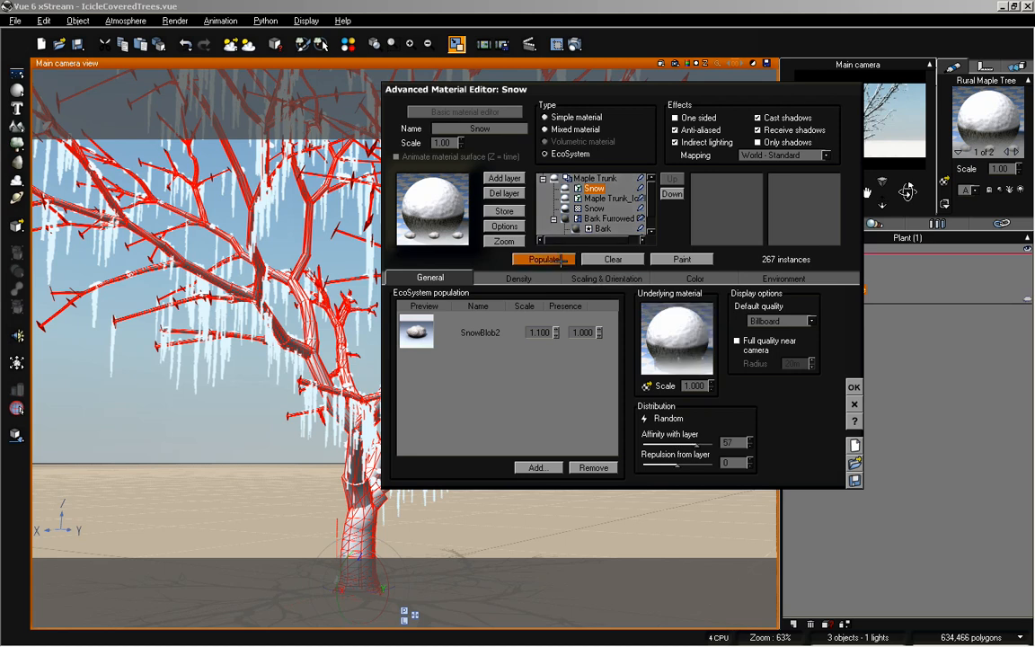
click(565, 260)
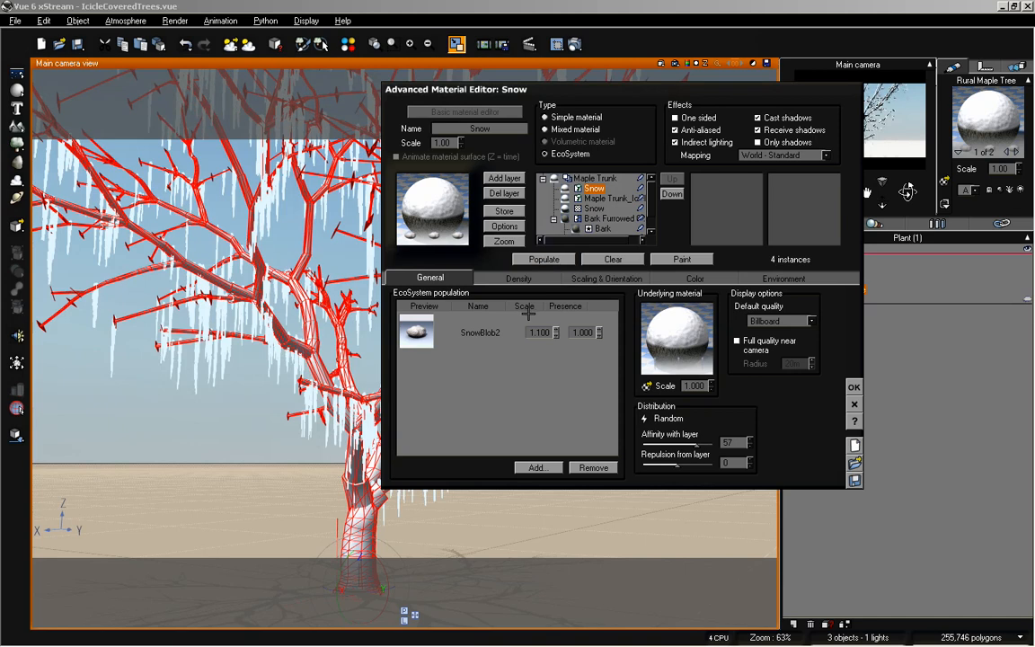
click(517, 278)
drag(477, 310, 502, 310)
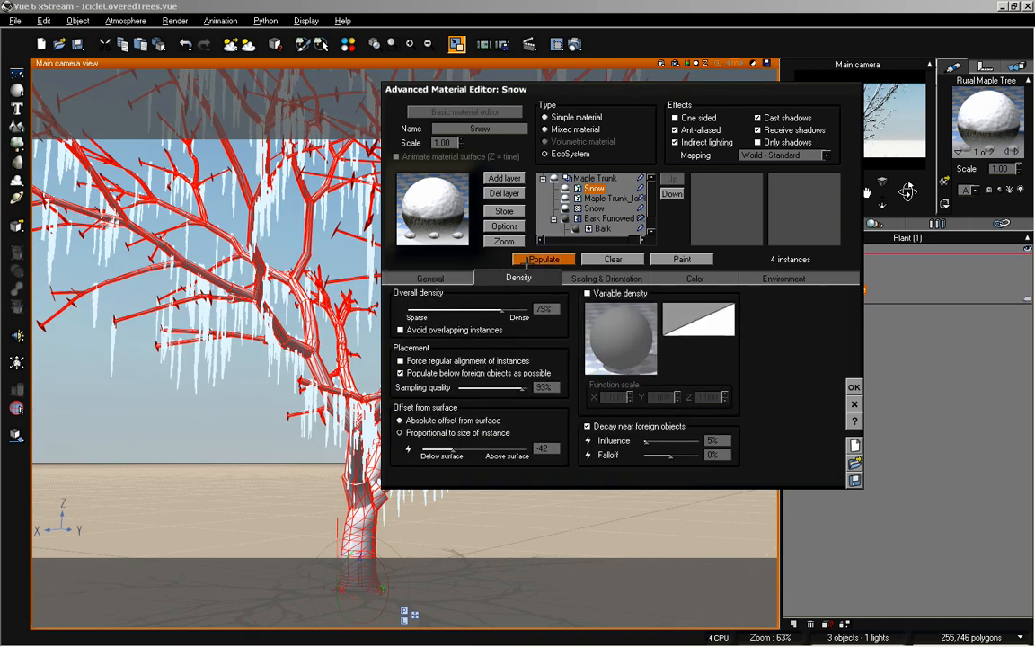
click(532, 260)
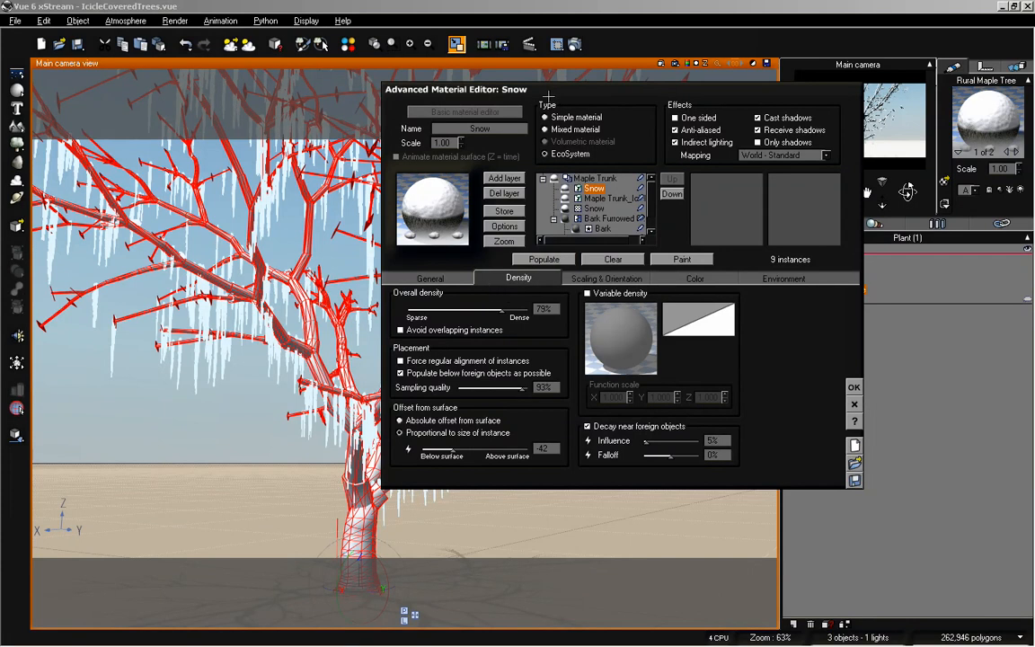
Repopulate the Maple Trunk_Icicles layer, followed by the Snow layer above it
drag(548, 97, 631, 203)
click(690, 312)
click(629, 373)
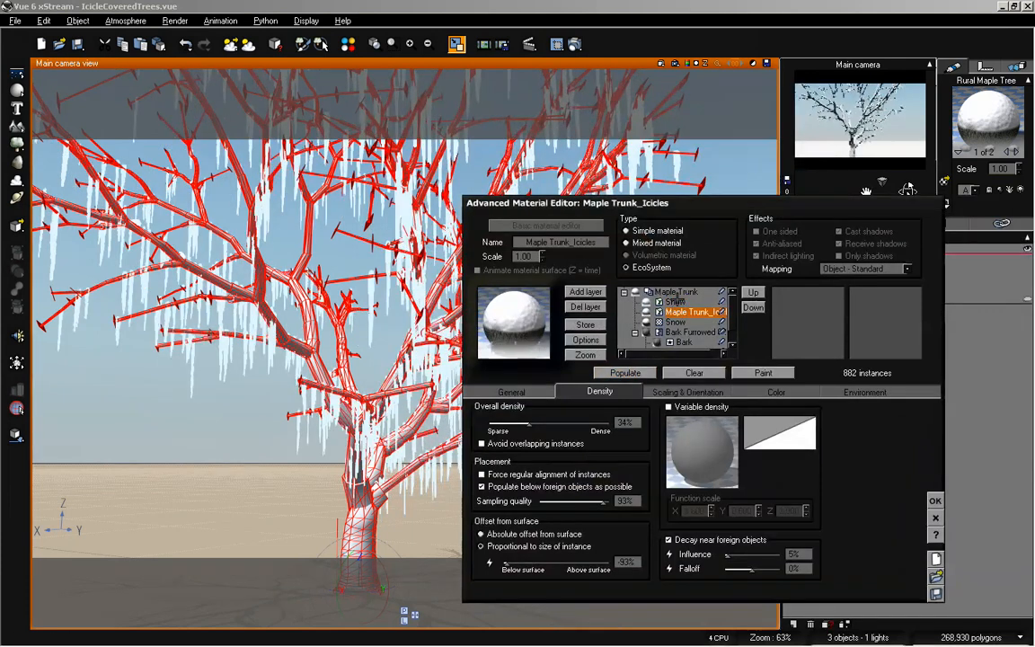
click(675, 302)
click(609, 373)
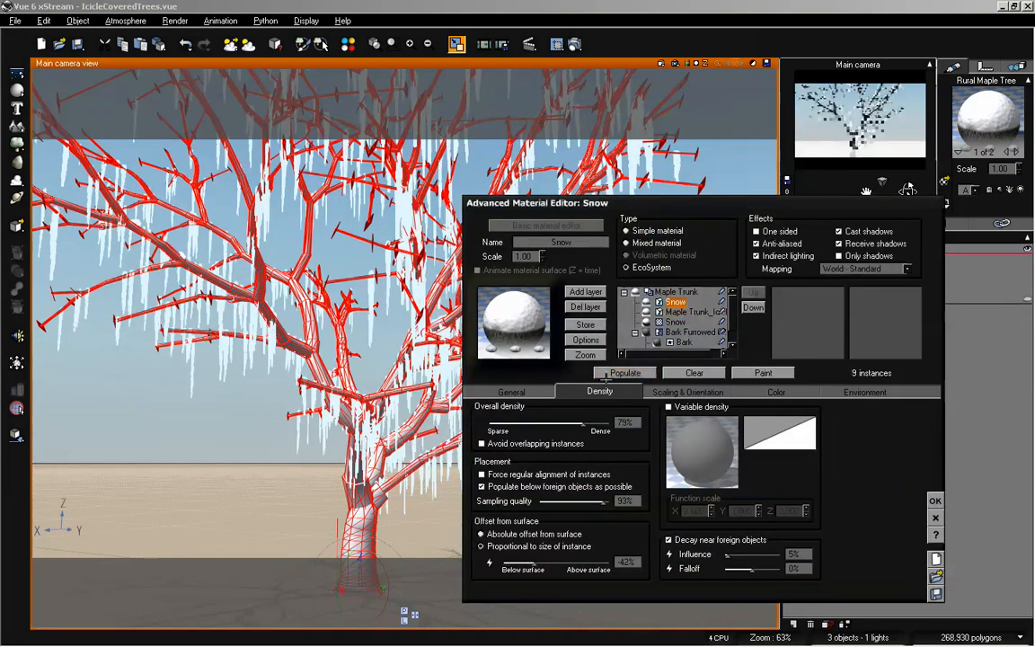
Set the Snow ecosystem's overall scaling to 1.050 and its slope range minimum to -0.04, repopulating after each change
click(539, 392)
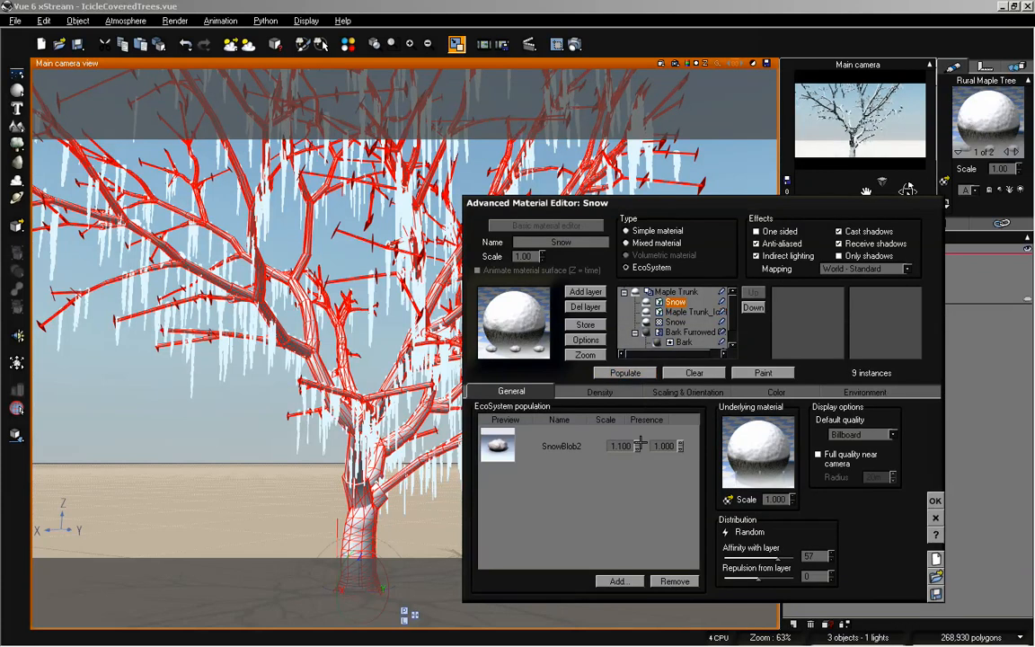
click(655, 392)
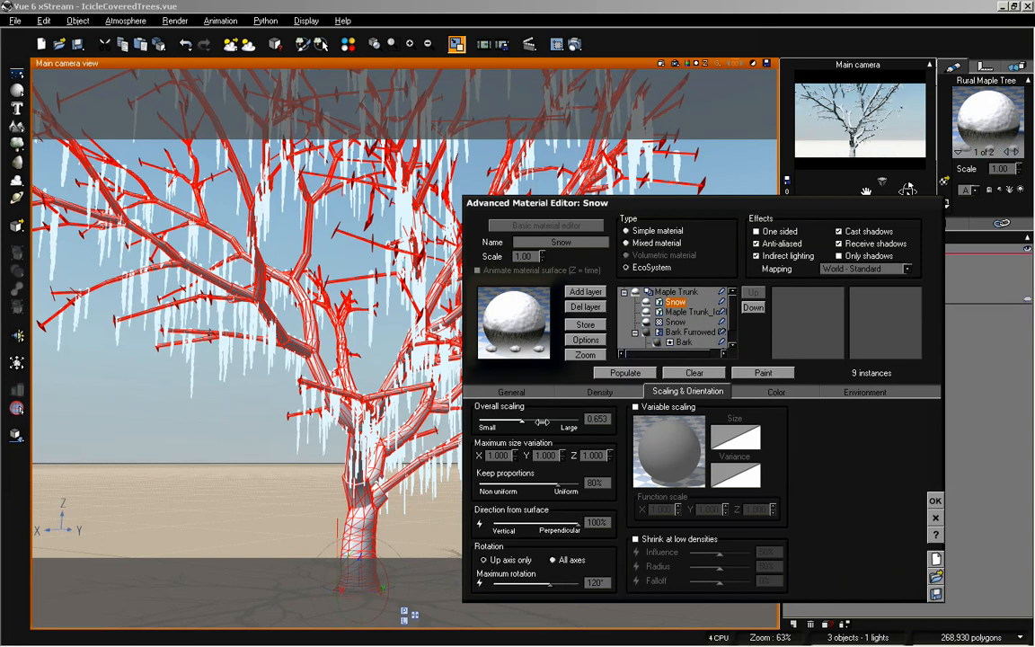
drag(531, 419, 545, 419)
click(625, 372)
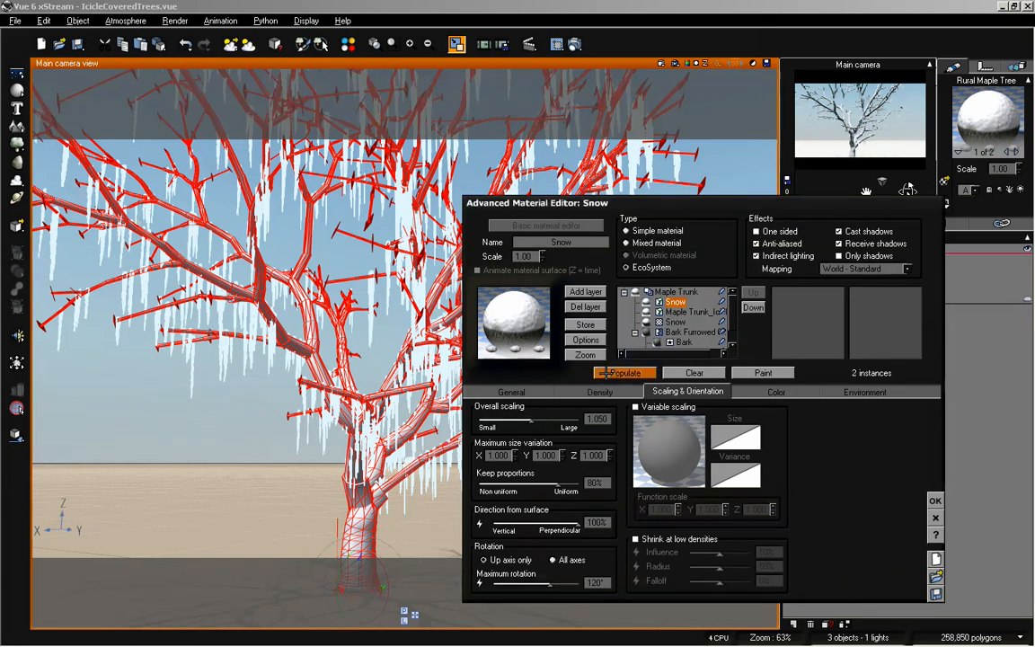
click(864, 392)
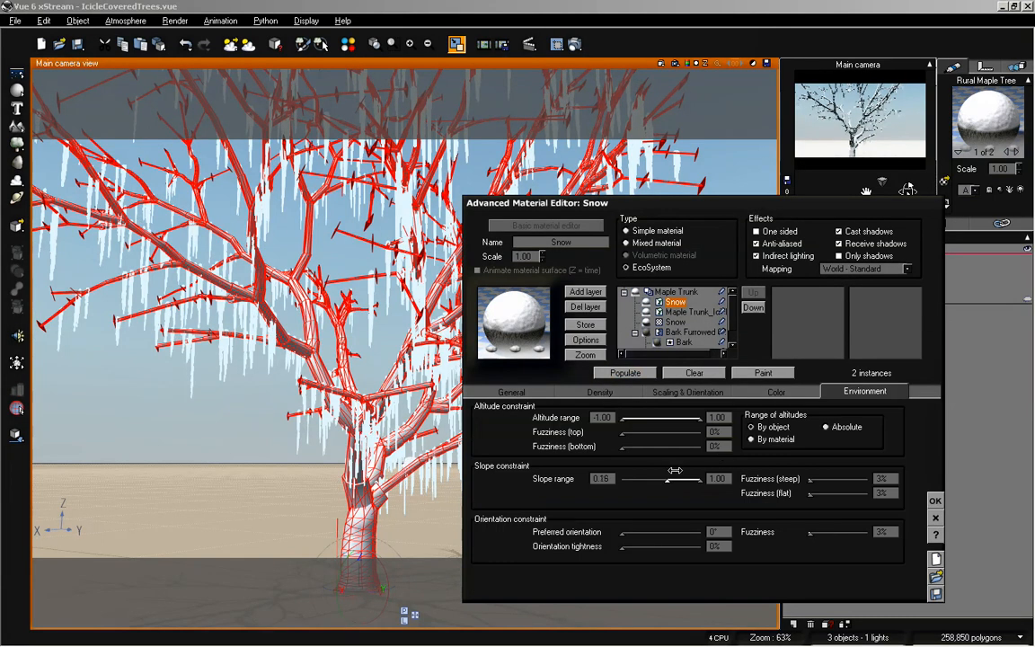
click(641, 373)
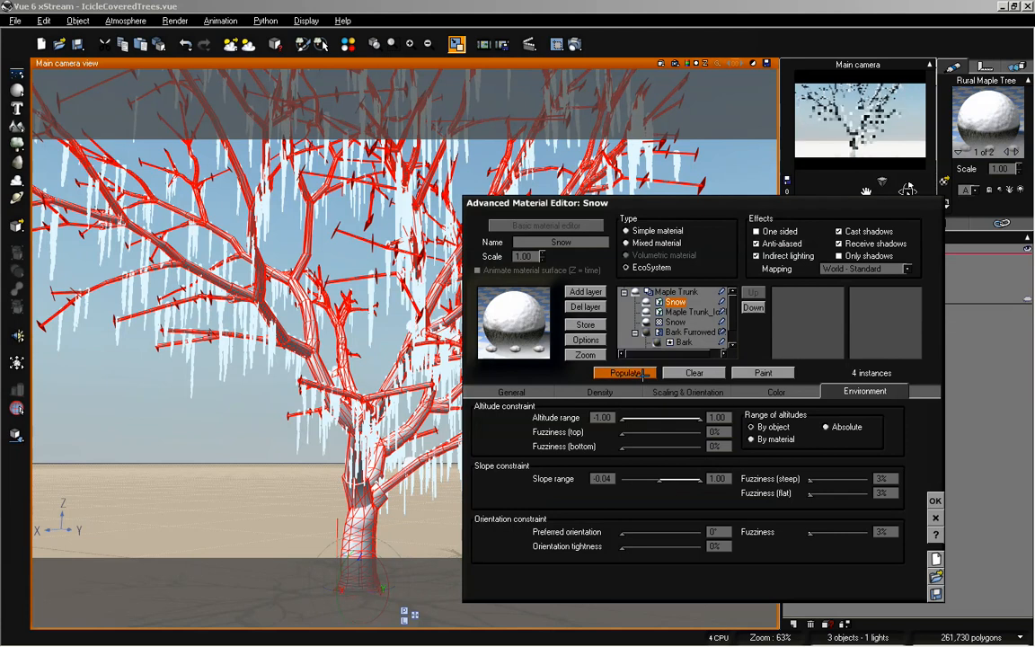
Set the Snow ecosystem's overall density to 100%, repopulate it, and set its offset from surface to -51%
click(511, 392)
click(600, 391)
drag(597, 420, 612, 422)
click(622, 373)
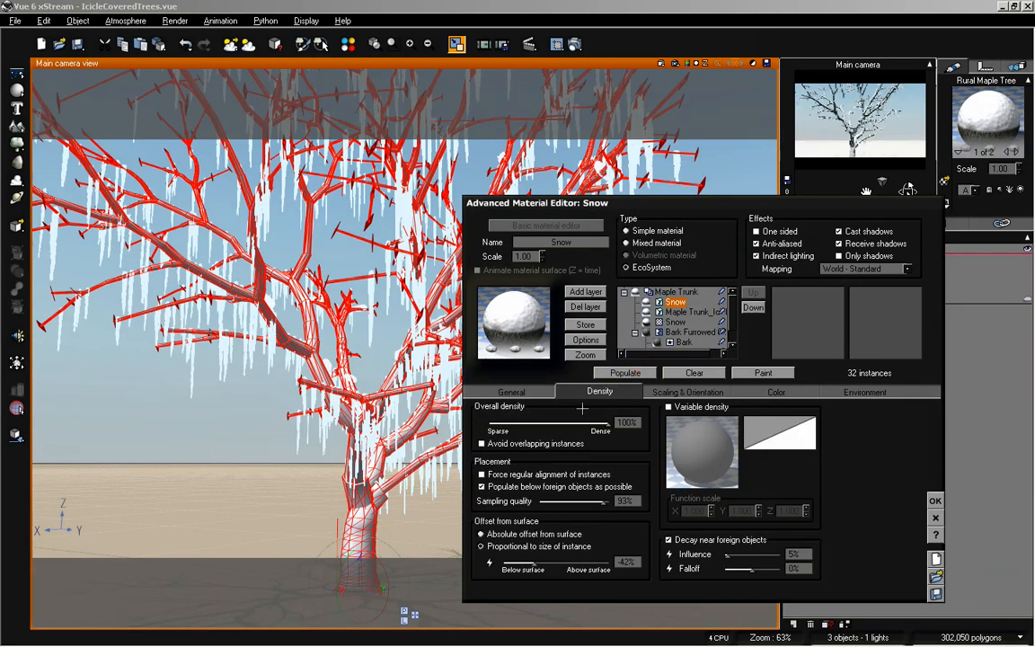
drag(545, 558, 540, 559)
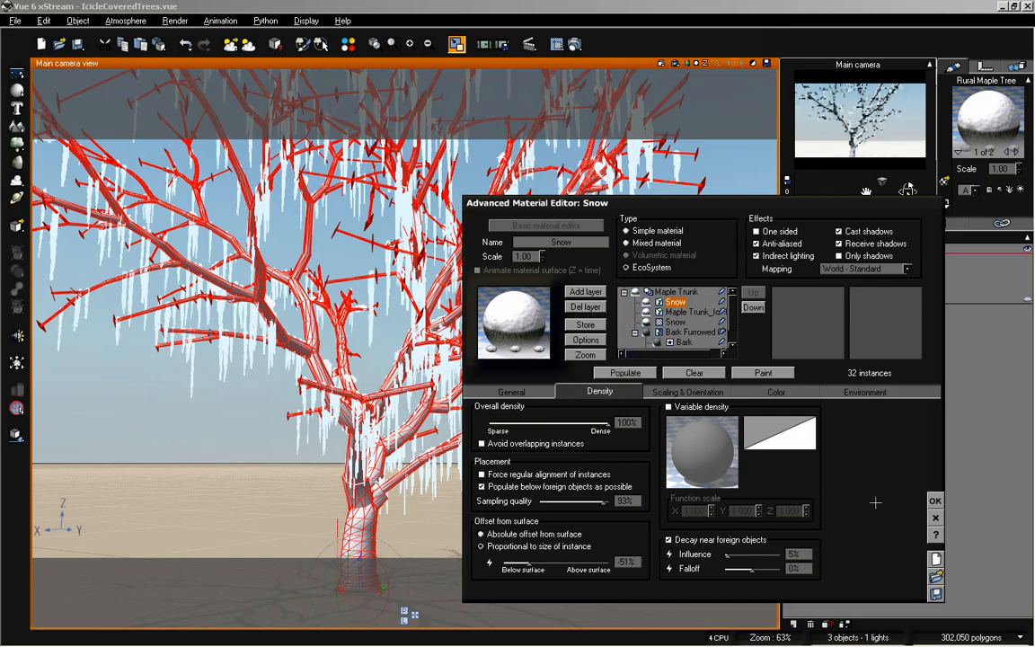
Set the Snow ecosystem's overall scaling to 0.606, repopulate it and accept the material
click(687, 392)
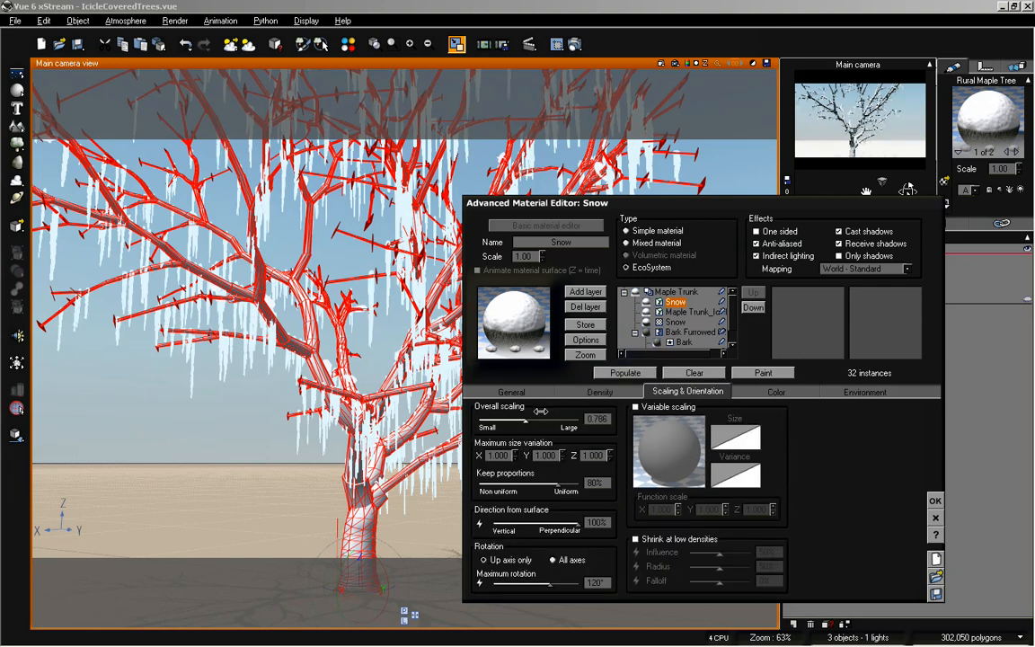
drag(515, 419, 524, 419)
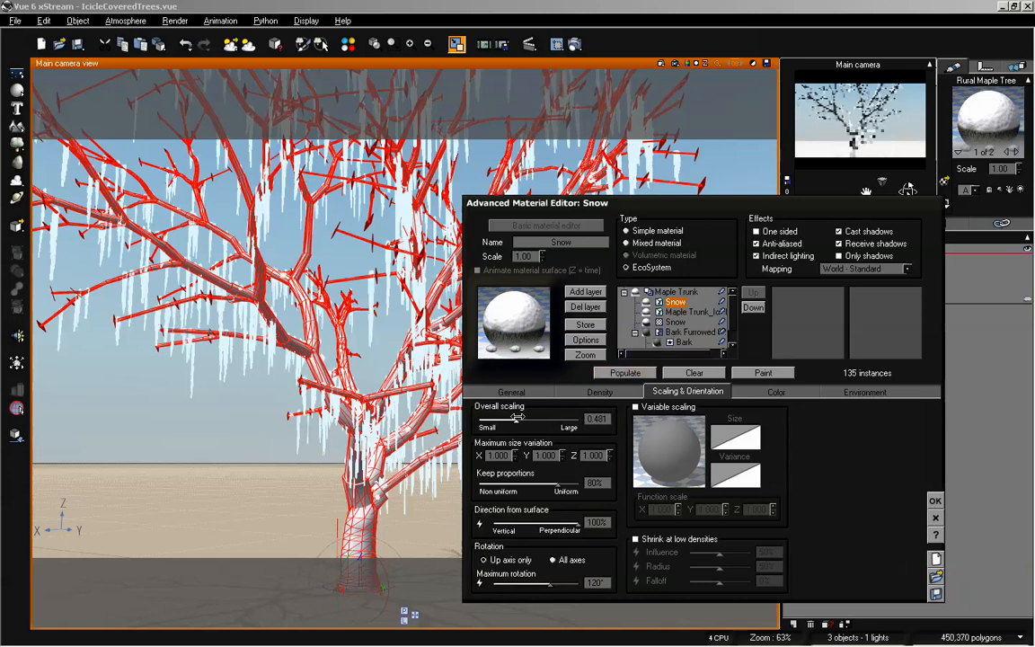
click(936, 501)
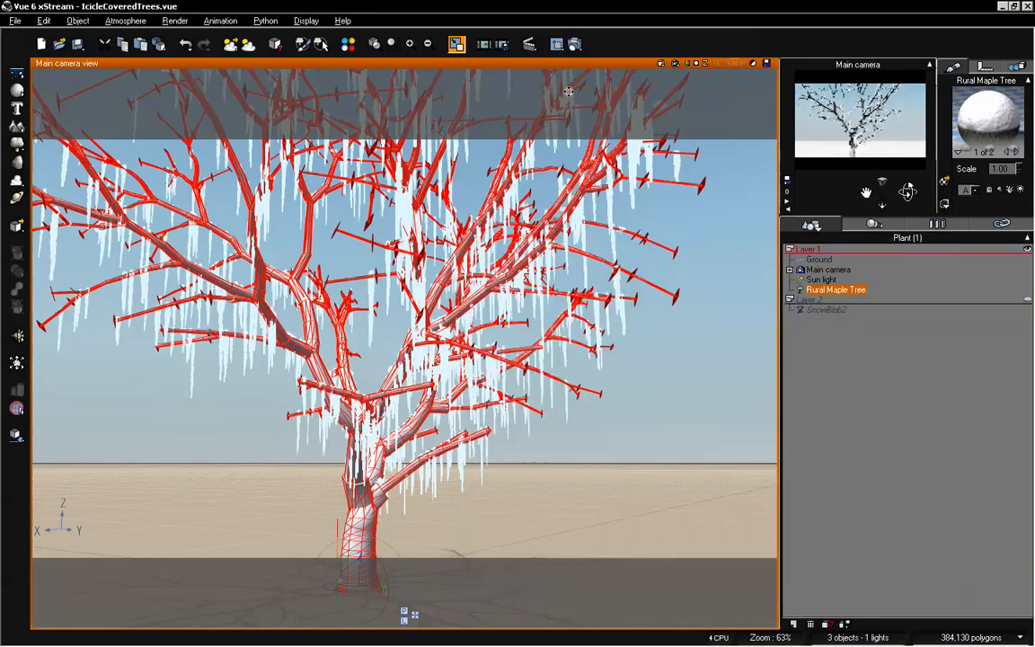
Render the maple tree scene to check the snow, then close the finished render
click(574, 43)
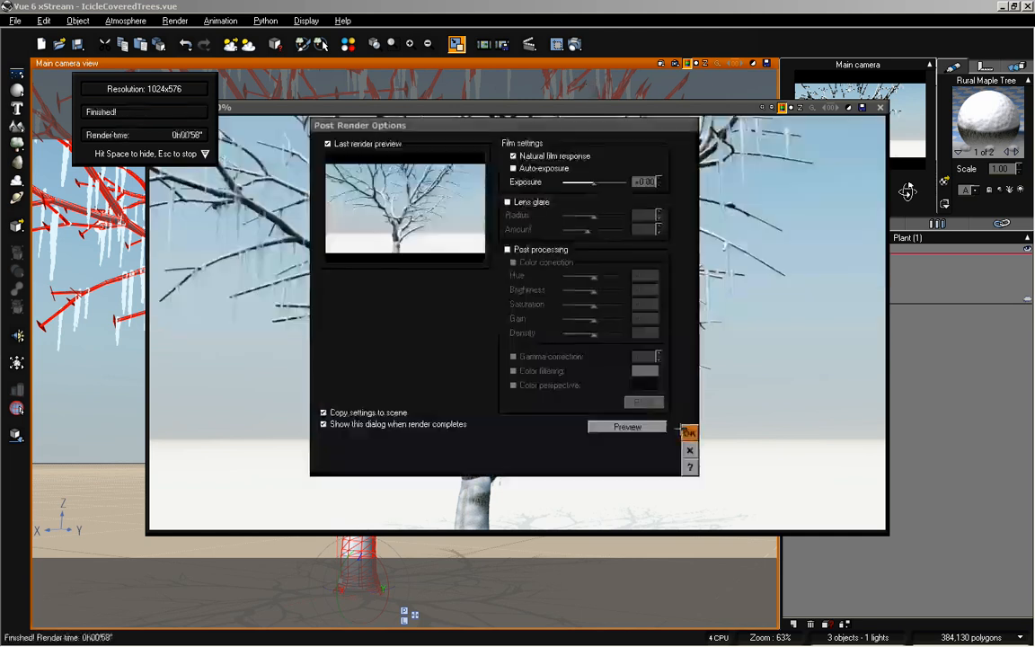
click(628, 425)
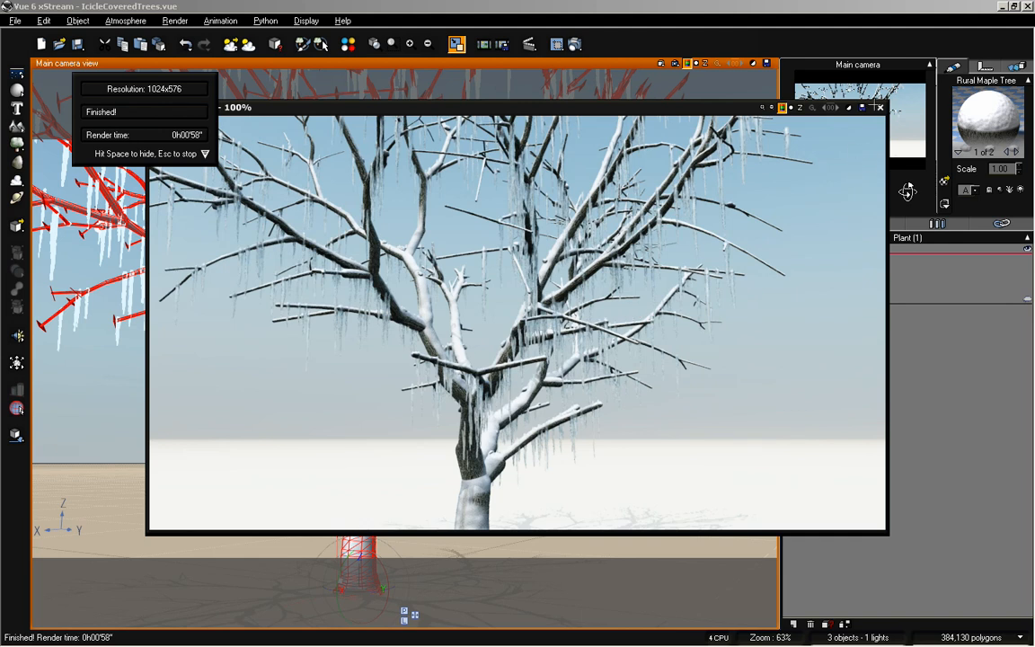
click(879, 107)
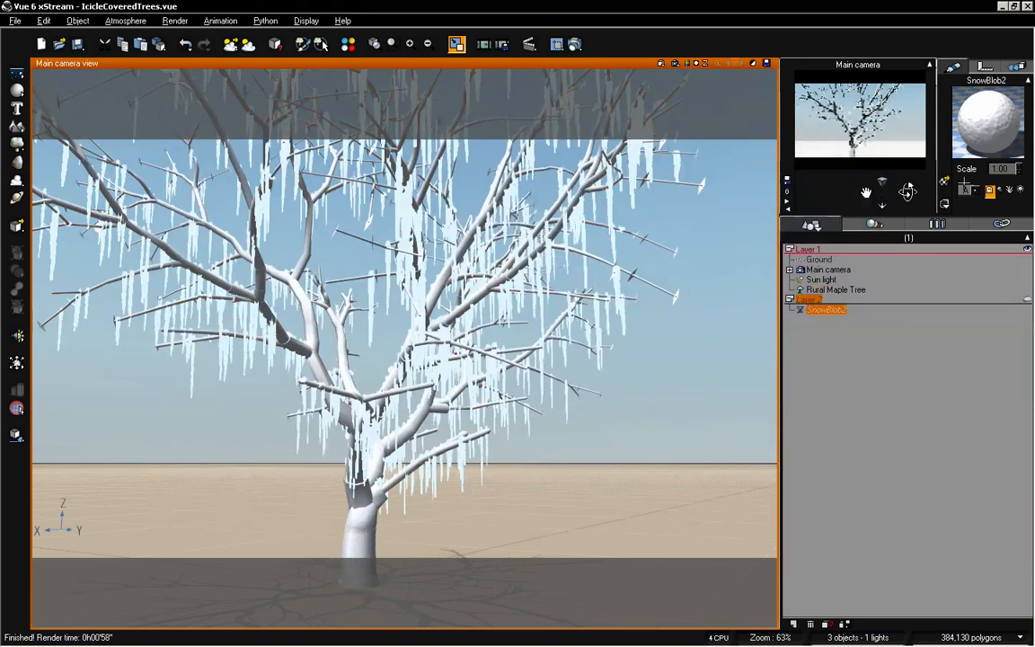
Edit the SnowBlob2 object's Snow material and lower its bump depth for a smoother surface
double_click(980, 90)
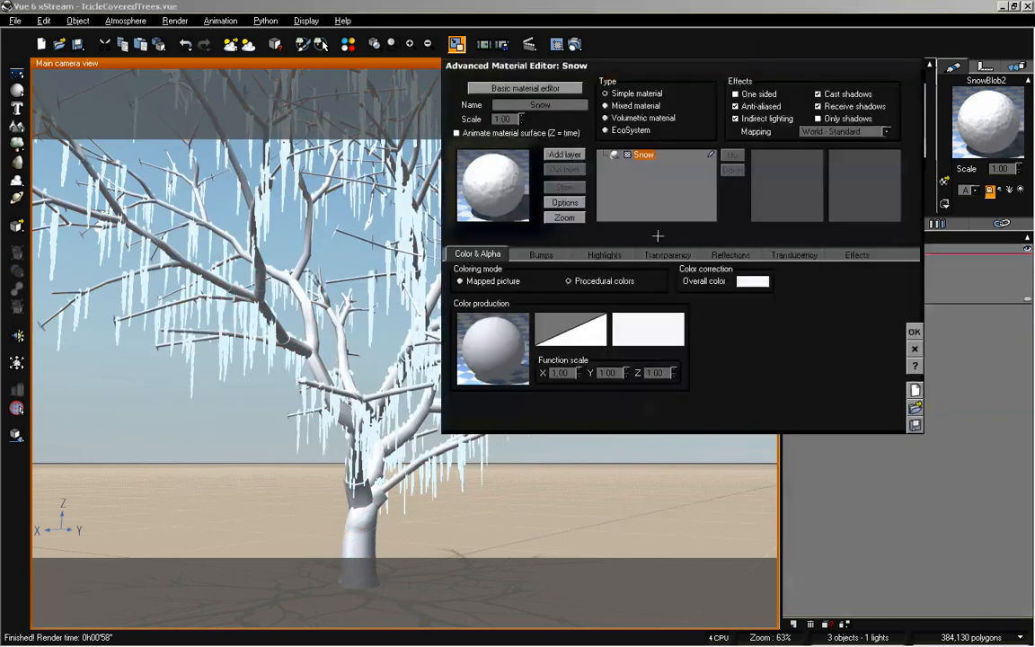
click(541, 255)
double_click(595, 345)
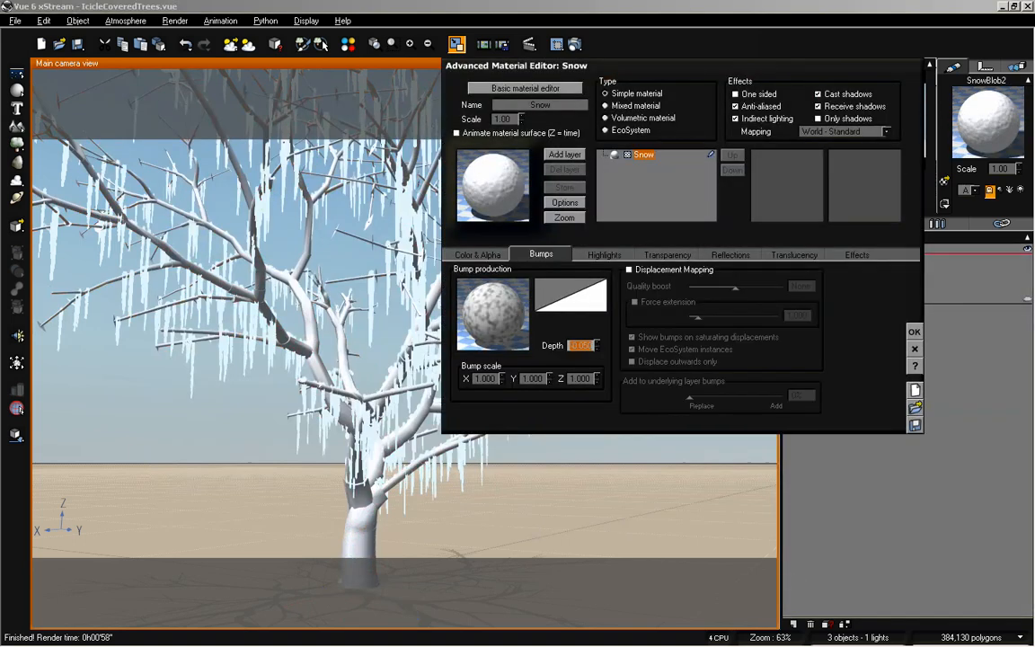
click(597, 349)
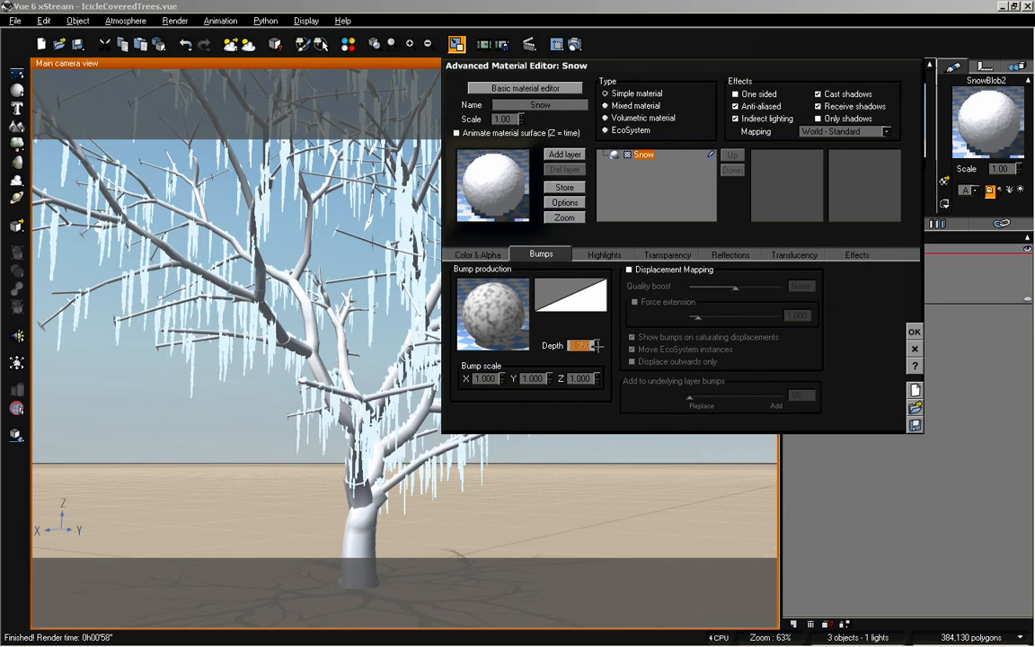
Set the Snow material's diffuse lighting to 43% and ambient lighting to 90%, and accept the material
click(856, 256)
drag(565, 299, 533, 283)
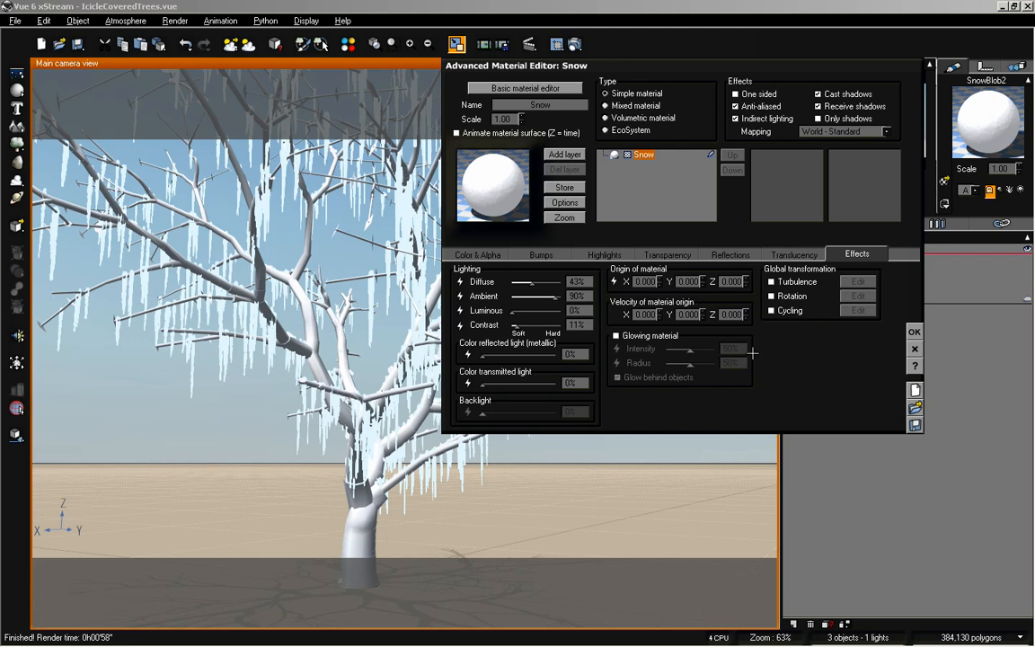
click(914, 331)
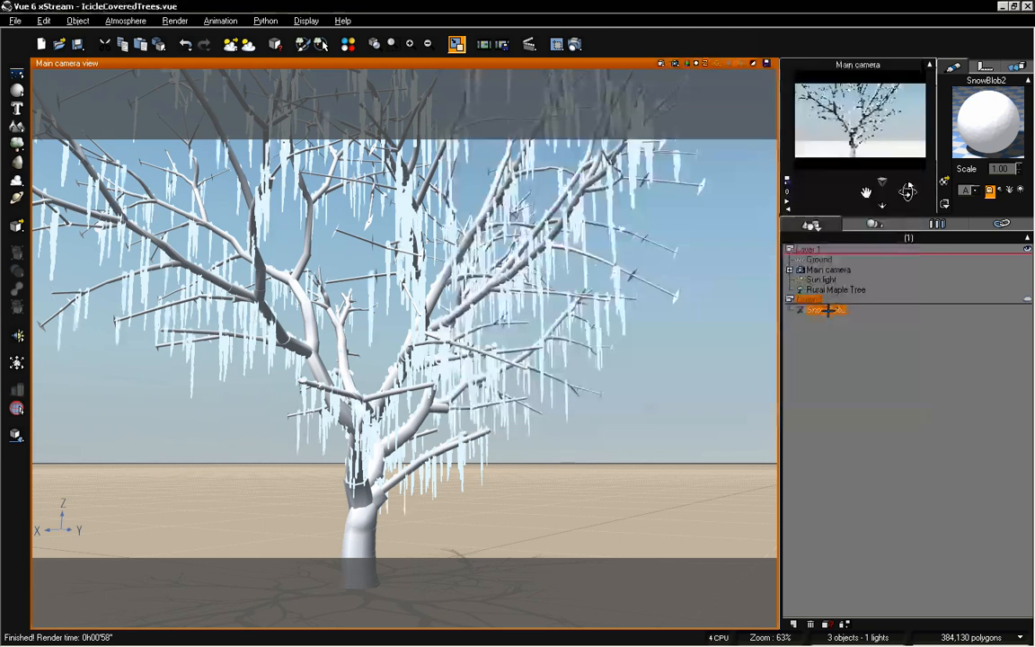
Start saving the SnowBlob2 object as a Vue object with the file name SnowBlob3 in TipsNTricks
right_click(829, 310)
click(861, 608)
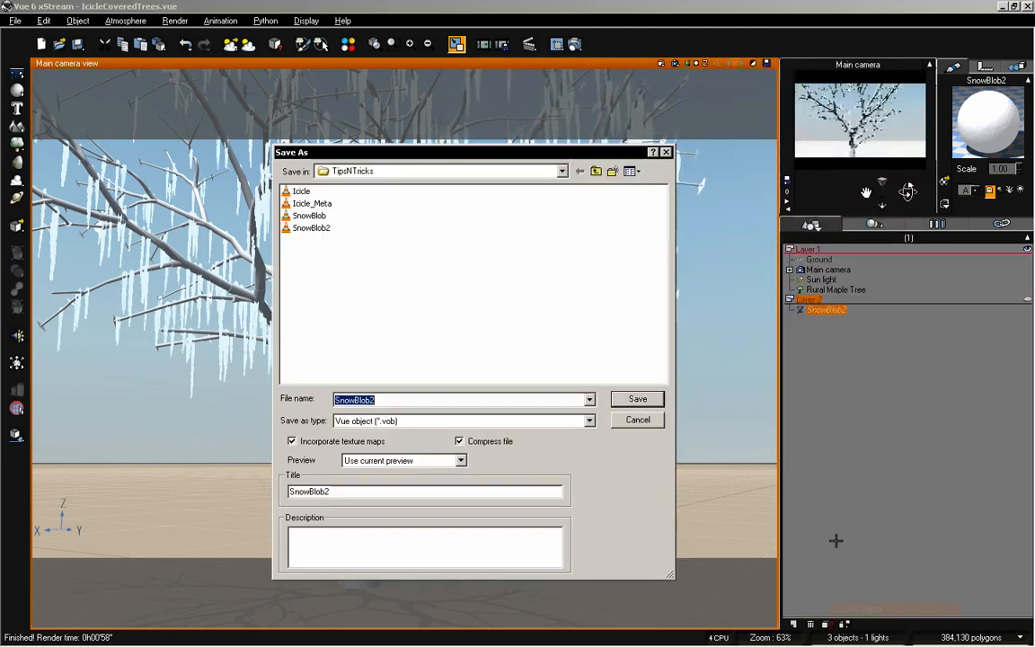
click(414, 399)
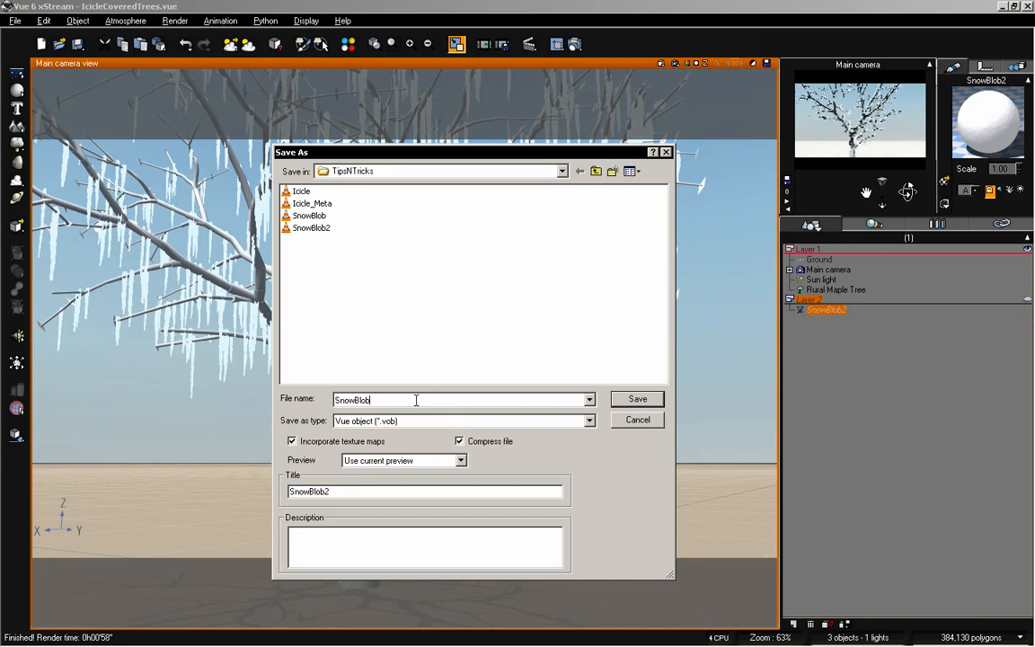
text(3)
key(BackSpace)
text(3)
Fill in SnowBlob3 as the object's title and description, and save the file
drag(354, 491, 269, 493)
key(ctrl+c)
click(324, 530)
key(ctrl+v)
click(638, 399)
click(582, 394)
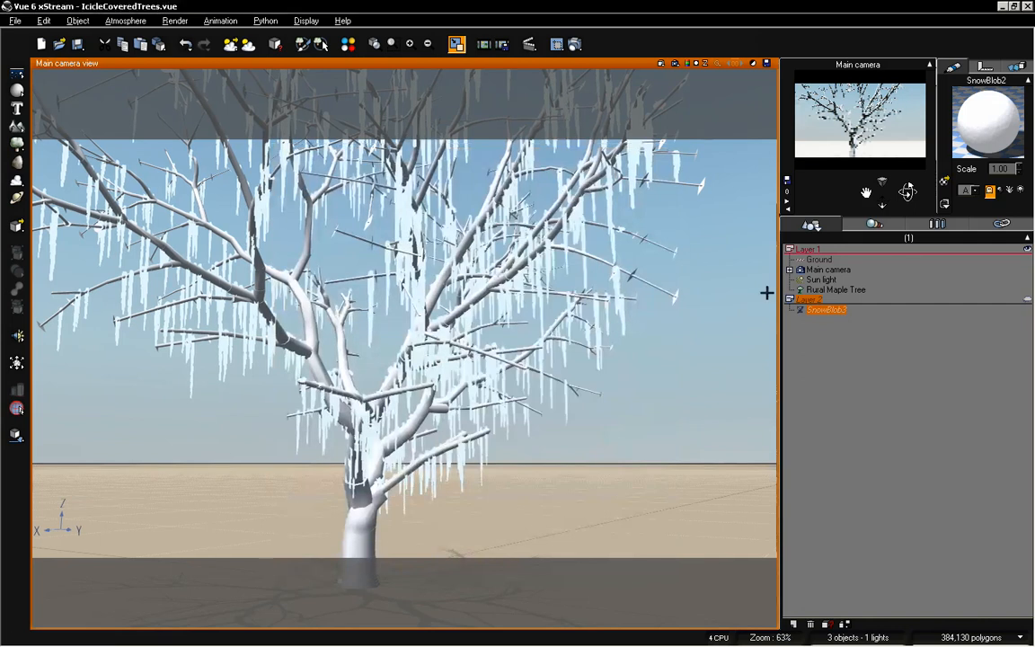
Add the SnowBlob3 object from the TipsNTricks collection to the Rural Maple Tree's Snow ecosystem population
click(849, 290)
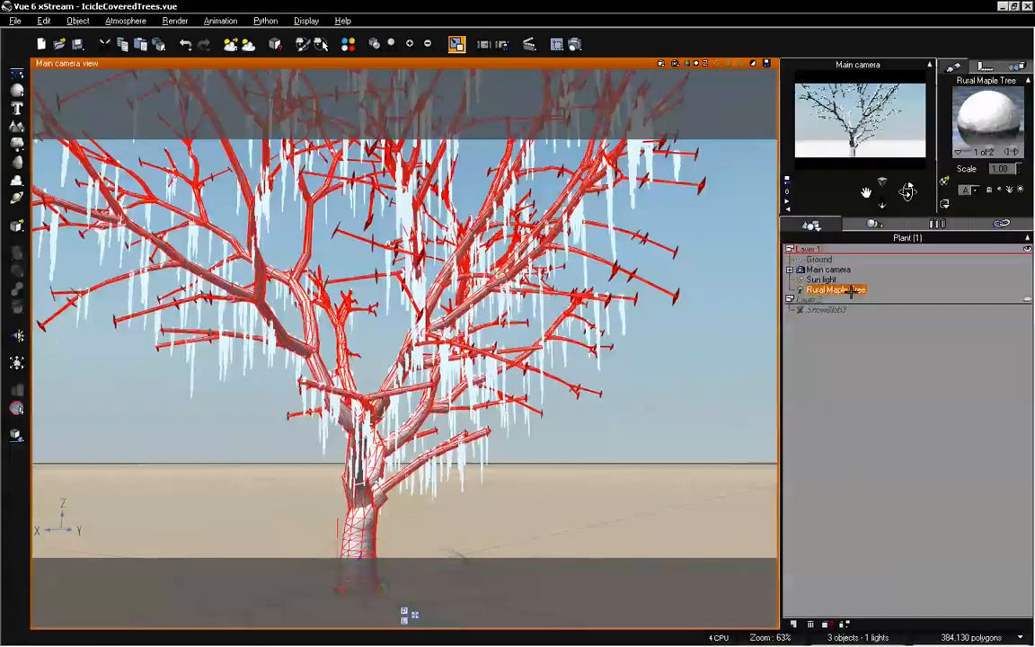
double_click(975, 121)
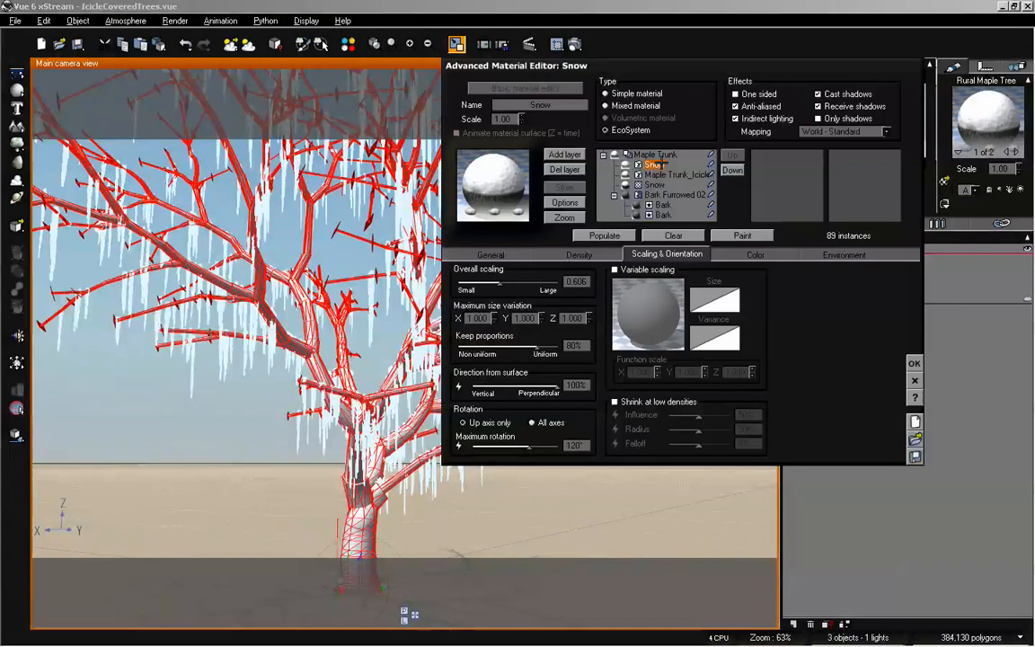
click(460, 255)
click(535, 310)
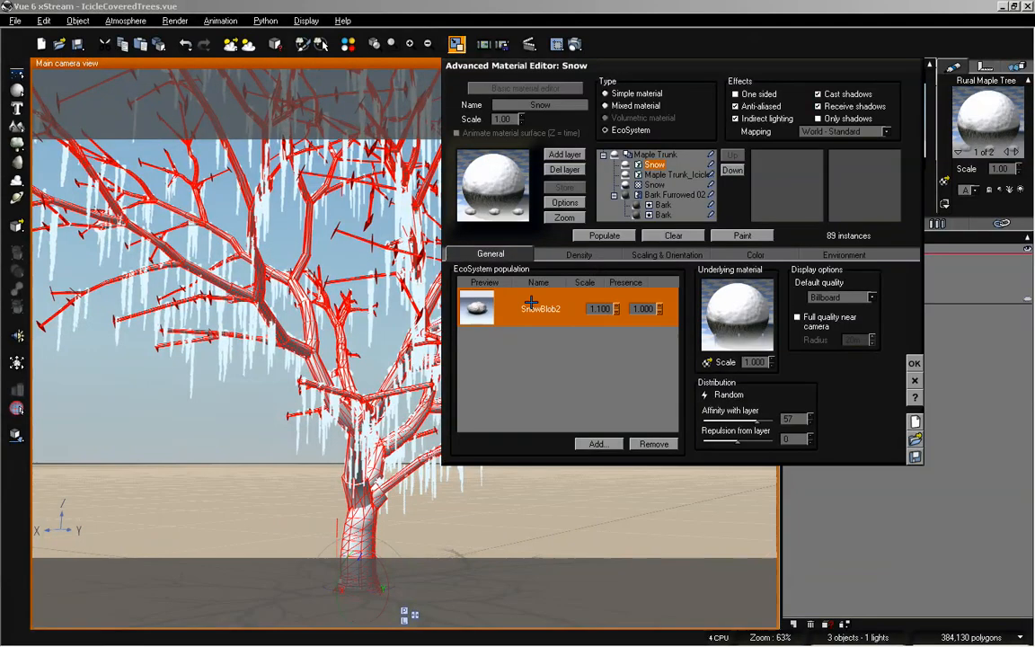
click(602, 444)
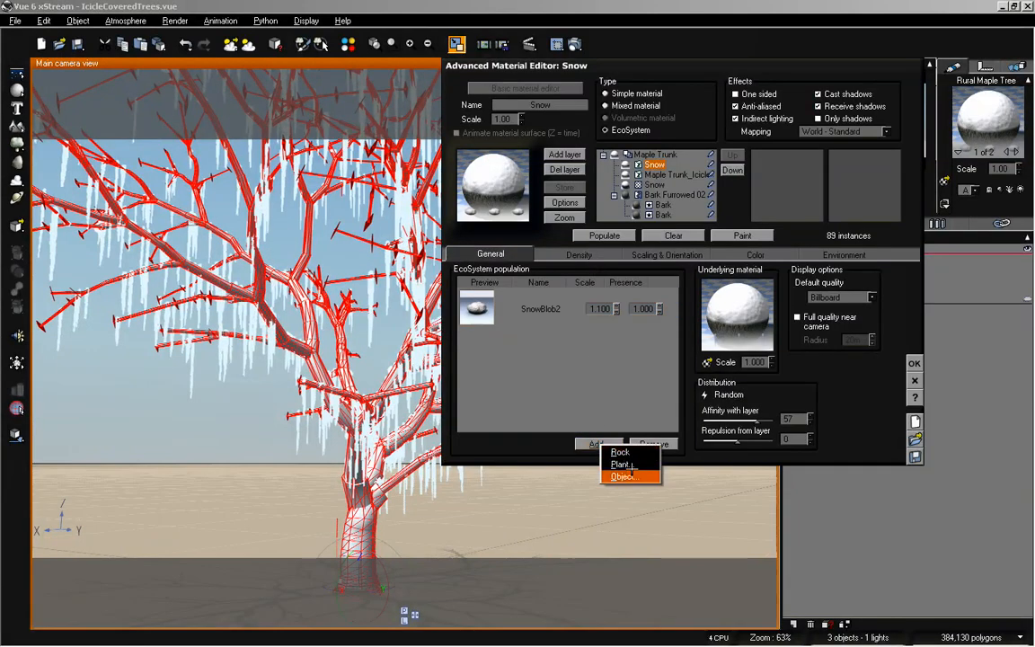
click(623, 476)
click(449, 193)
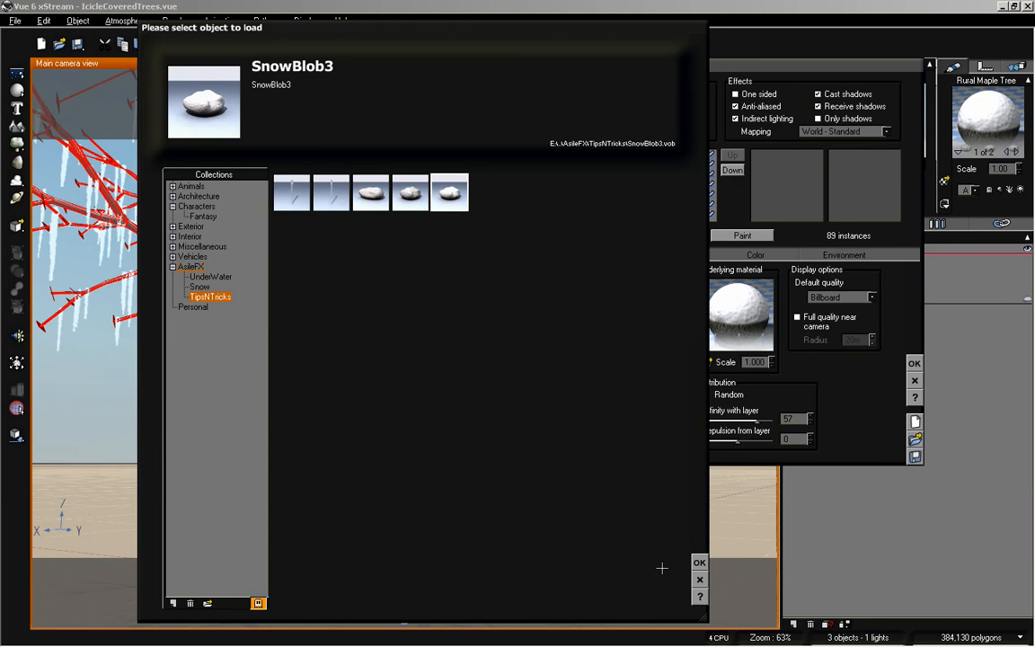
click(700, 562)
Remove SnowBlob2 from the ecosystem population, set SnowBlob3's scale to 1.100 and repopulate the layer
click(541, 309)
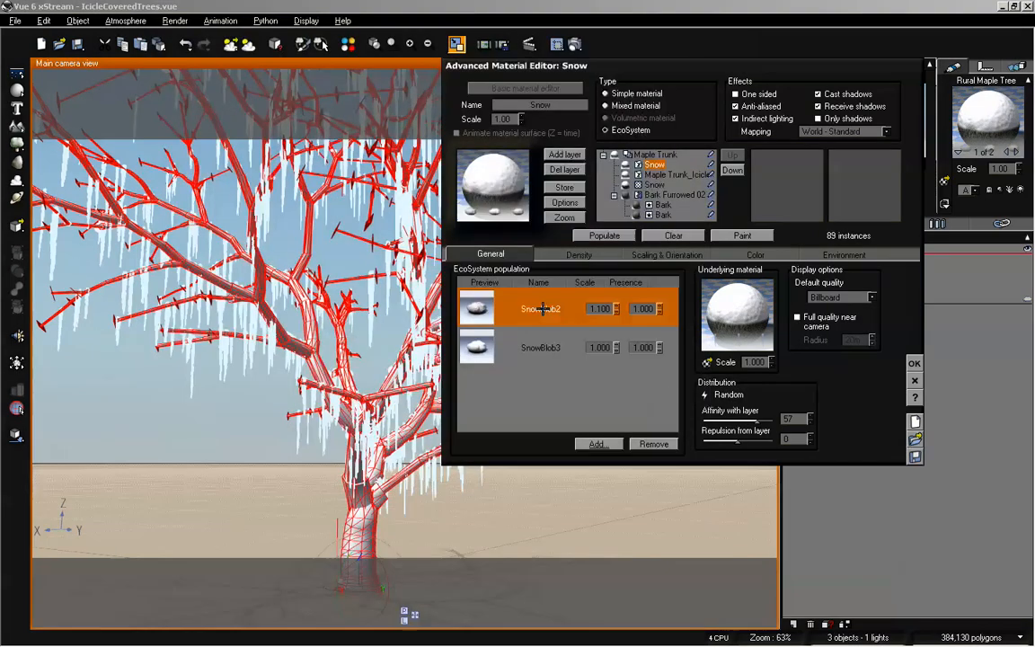
click(645, 447)
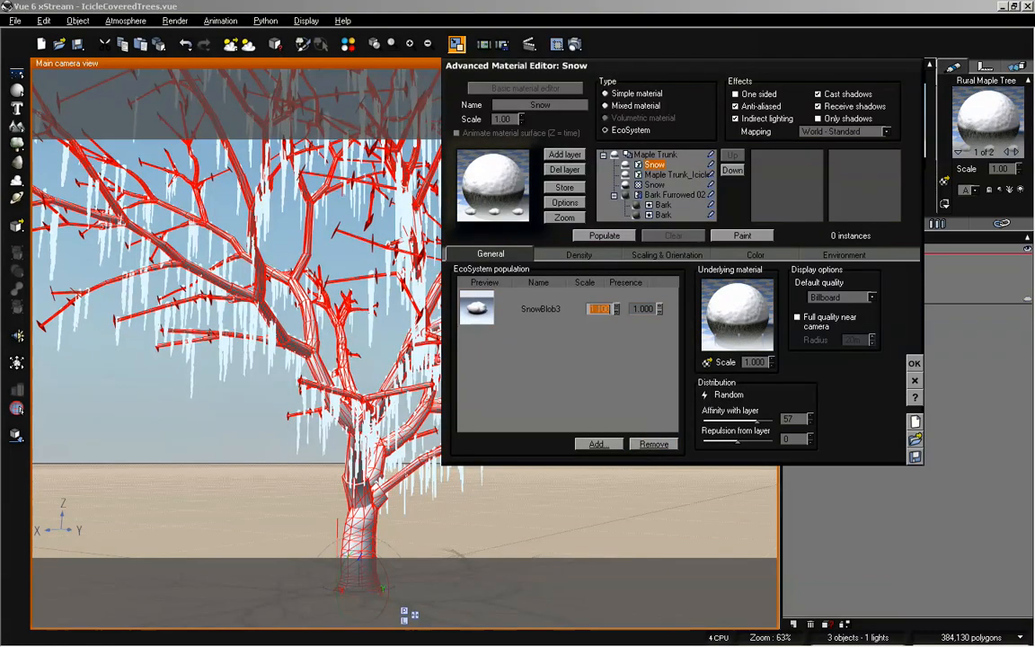
click(604, 235)
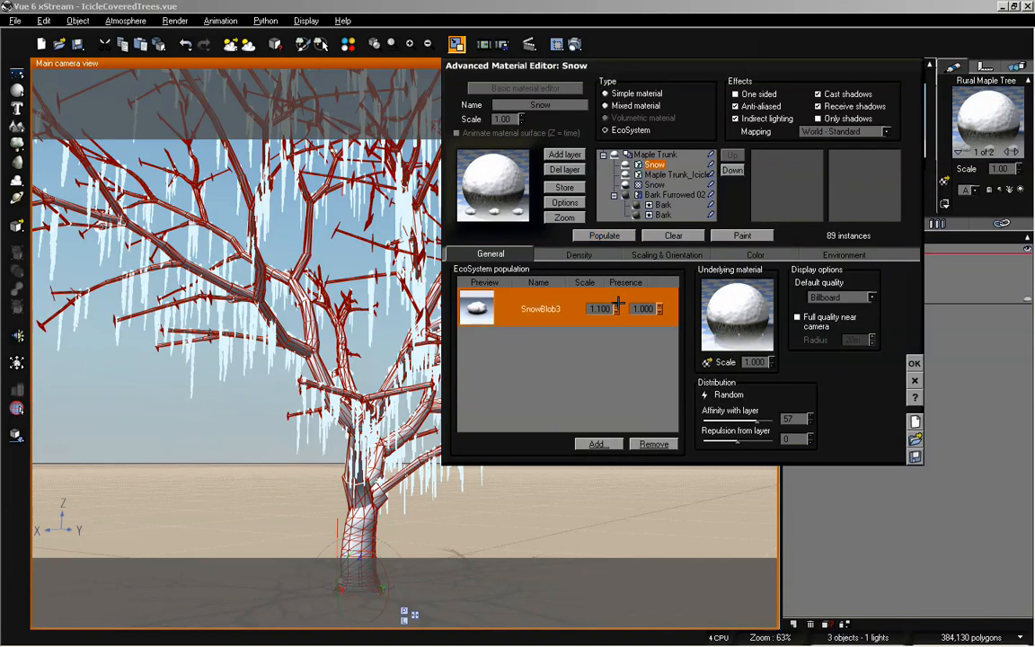
Set the Snow ecosystem's overall scaling to 0.786 and affinity with layer to 45, repopulate it and accept the material
click(646, 255)
drag(498, 282, 504, 282)
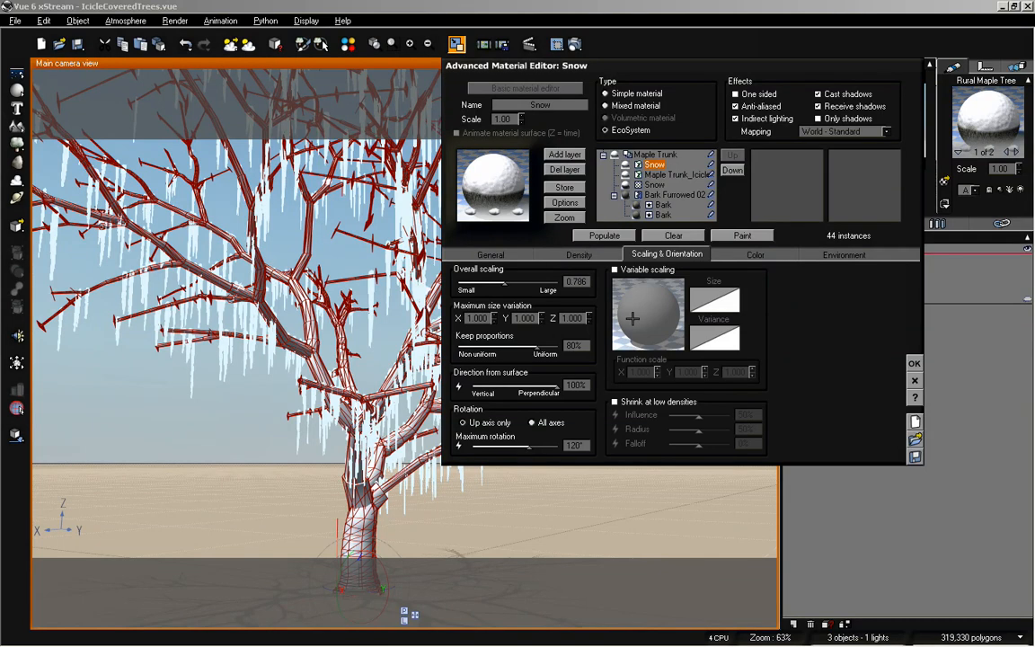
click(492, 257)
drag(757, 420, 751, 420)
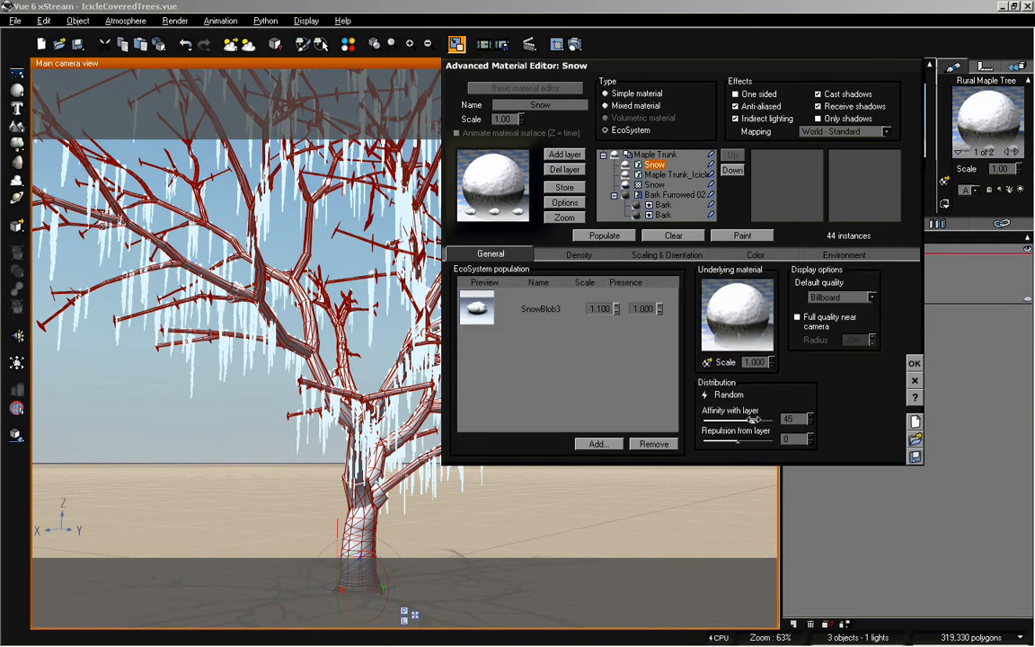
click(605, 236)
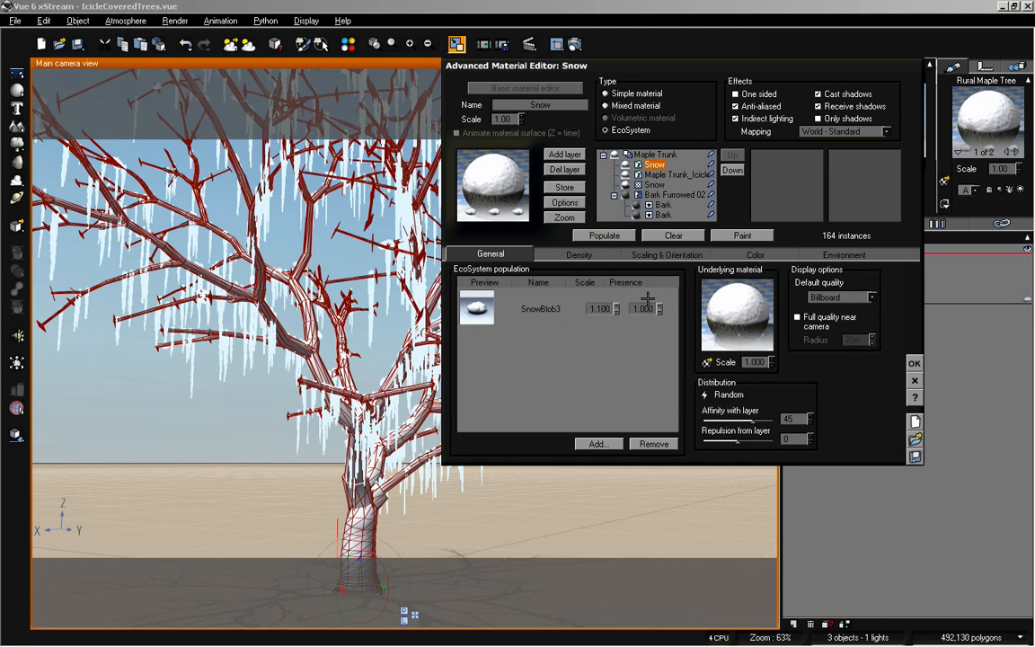
click(914, 363)
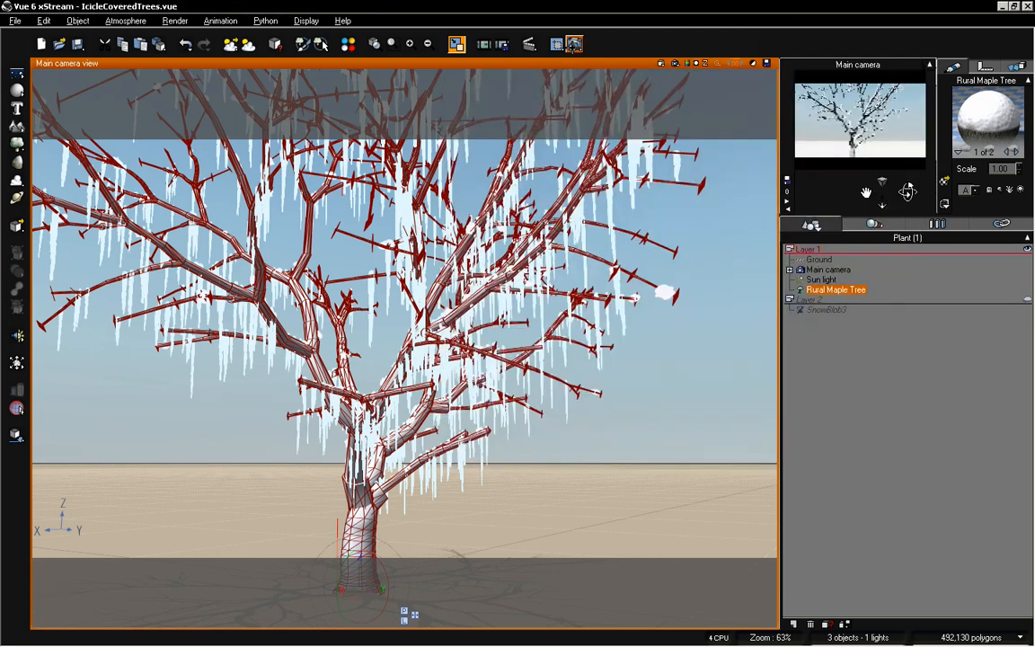
Render the tree with the SnowBlob3 instances, accept the post-render options and close the render
click(575, 44)
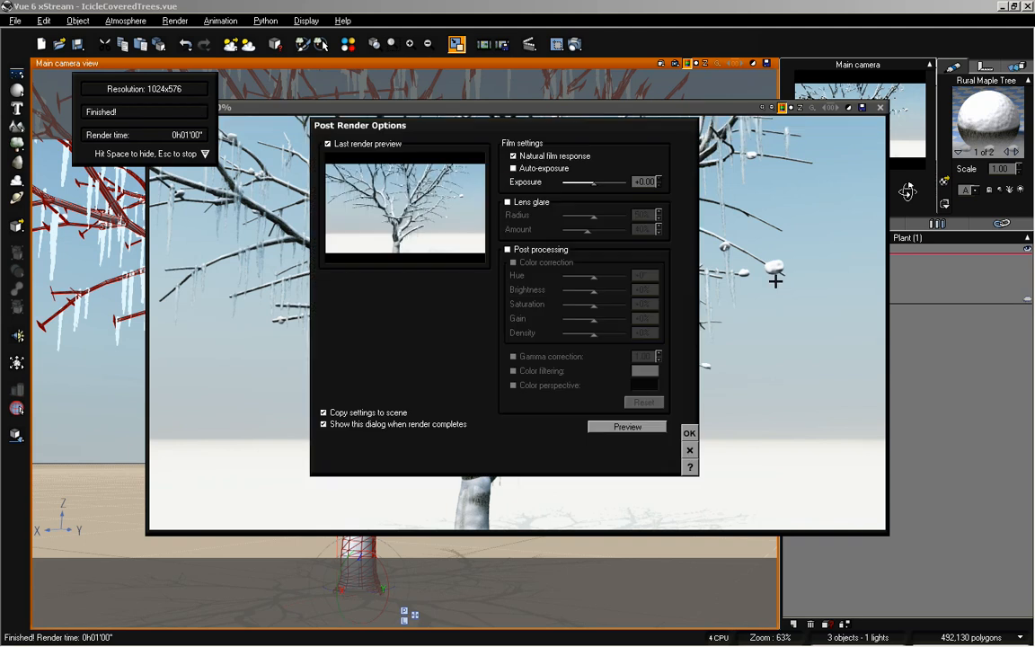
click(690, 430)
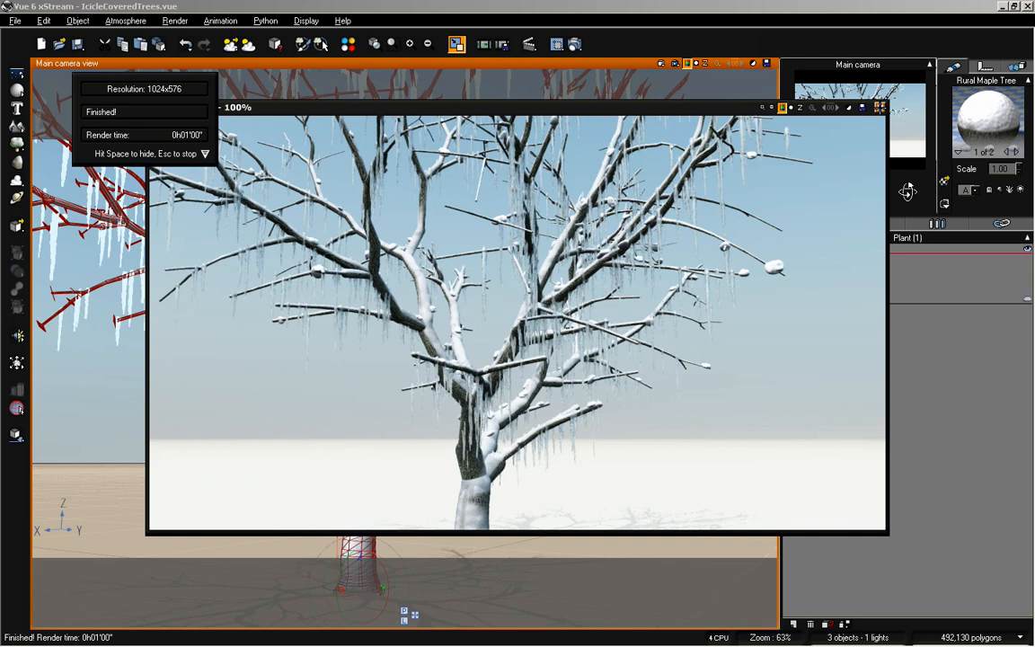
click(879, 107)
Orbit the main camera to look down on the tree, and enlarge its branches in the top view of the four-view layout
drag(903, 191, 903, 229)
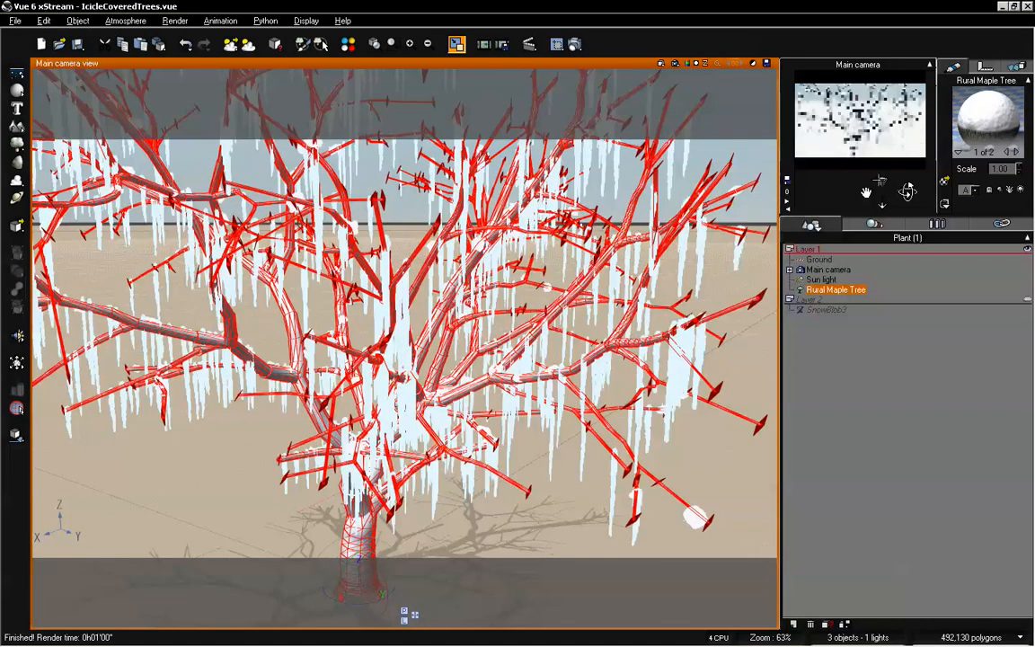
click(457, 43)
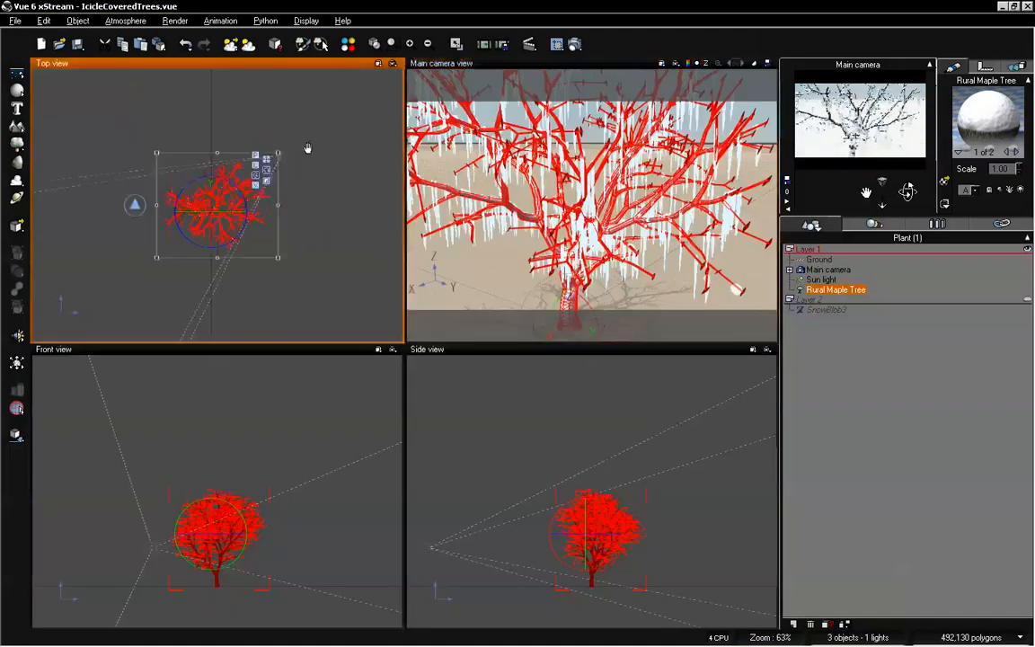
right_drag(308, 147, 311, 130)
scroll(309, 133, up, 4)
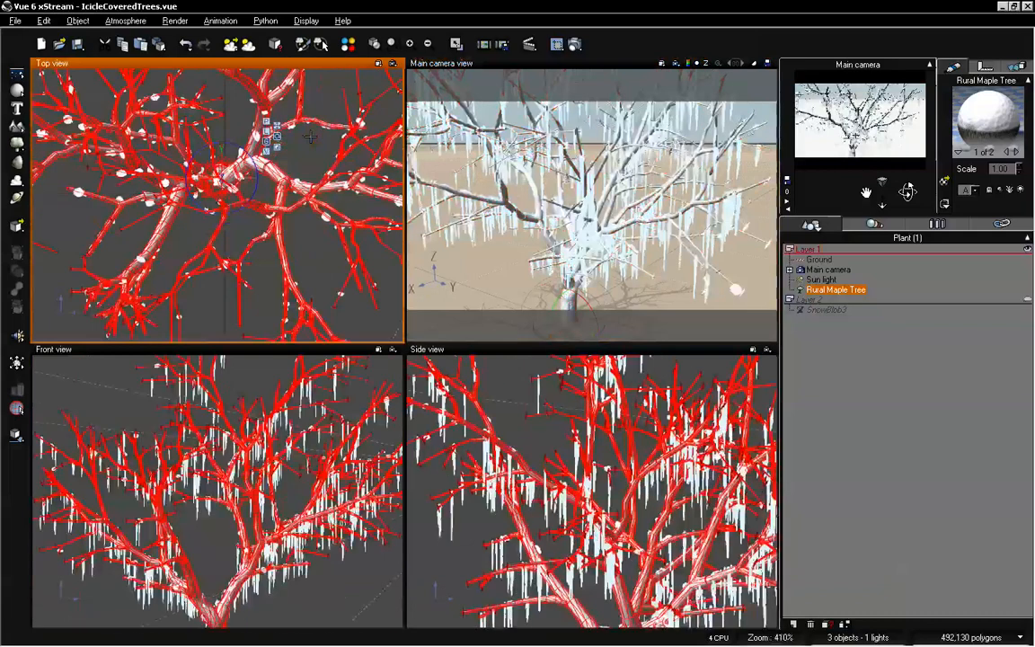
right_drag(315, 231, 282, 194)
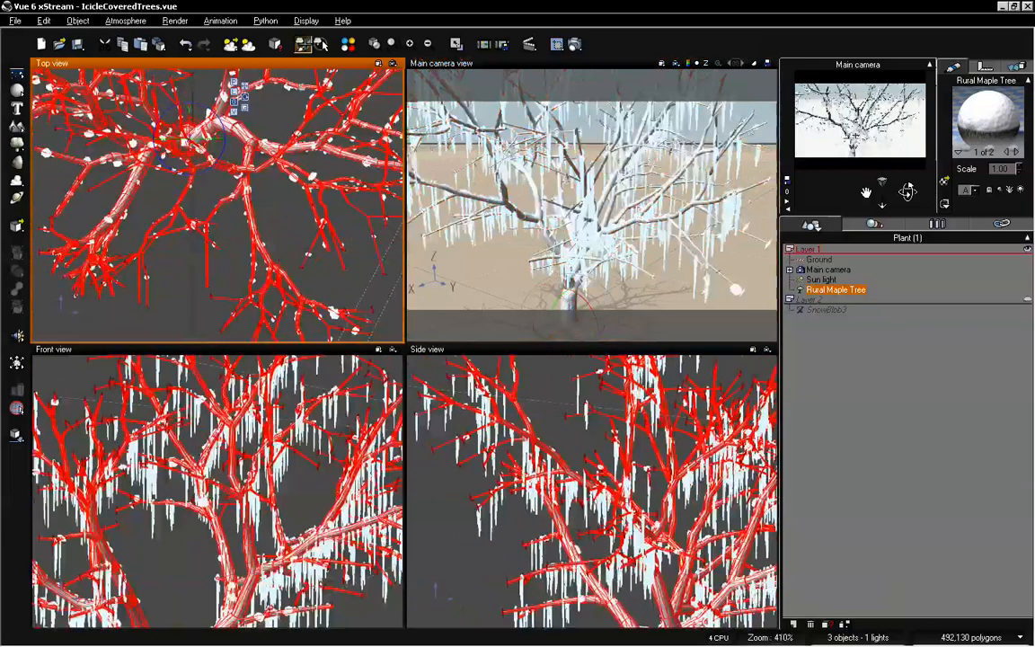
Open the EcoSystem Painter and add the SnowBlob3 object from the TipsNTricks collection to its population
click(303, 44)
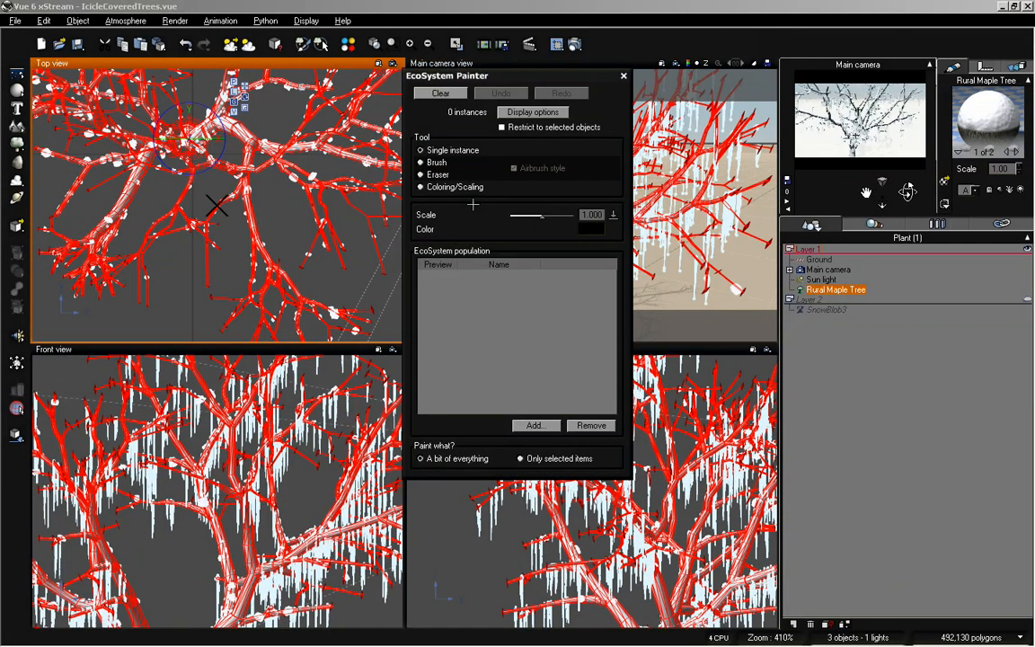
click(532, 425)
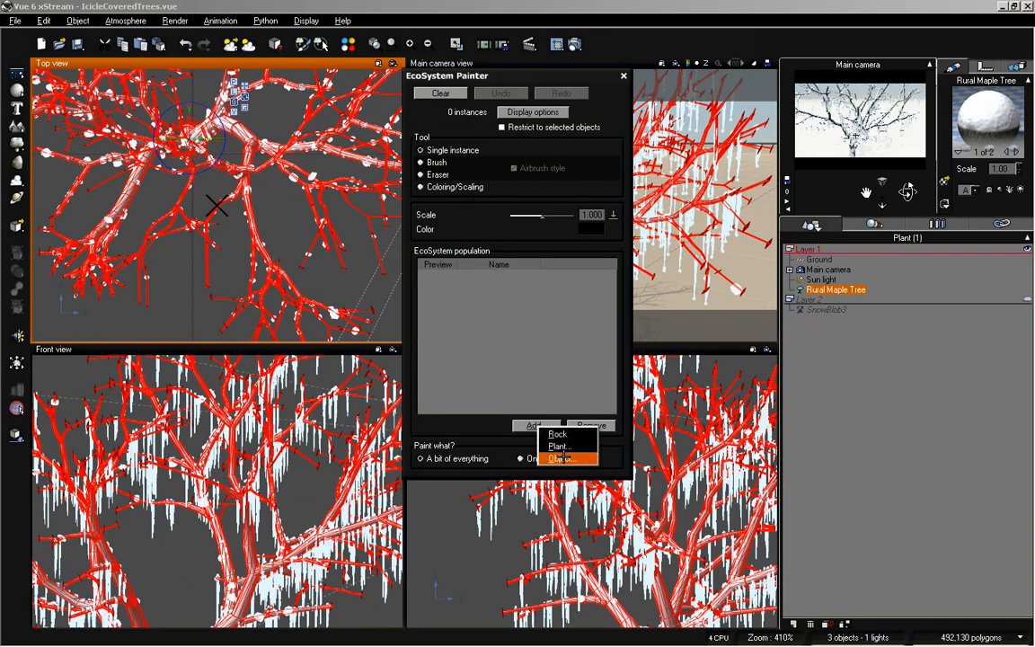
click(562, 459)
click(330, 197)
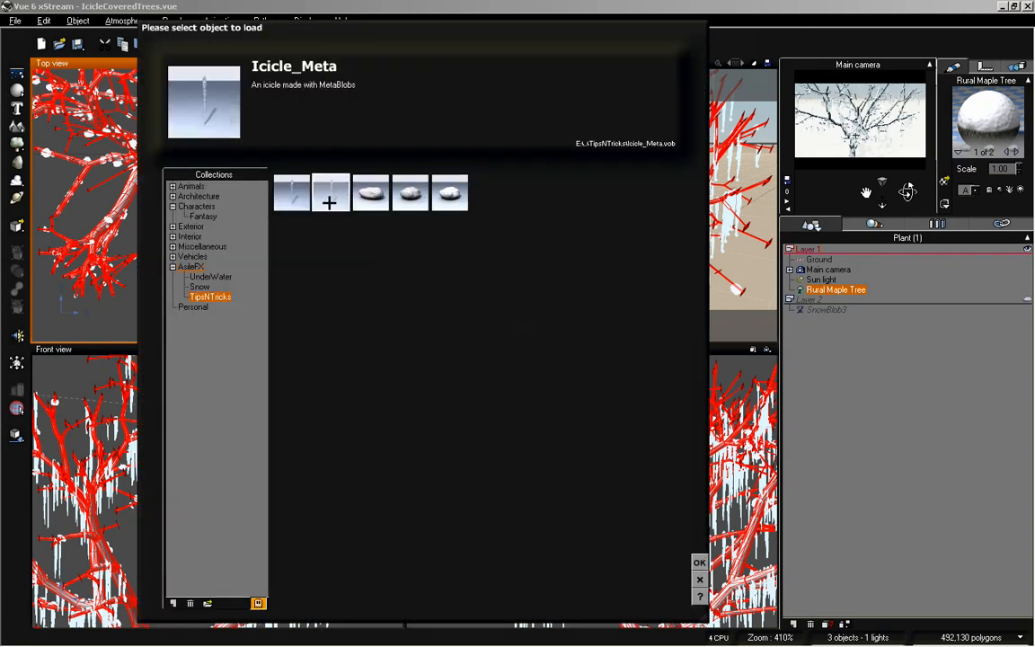
click(449, 192)
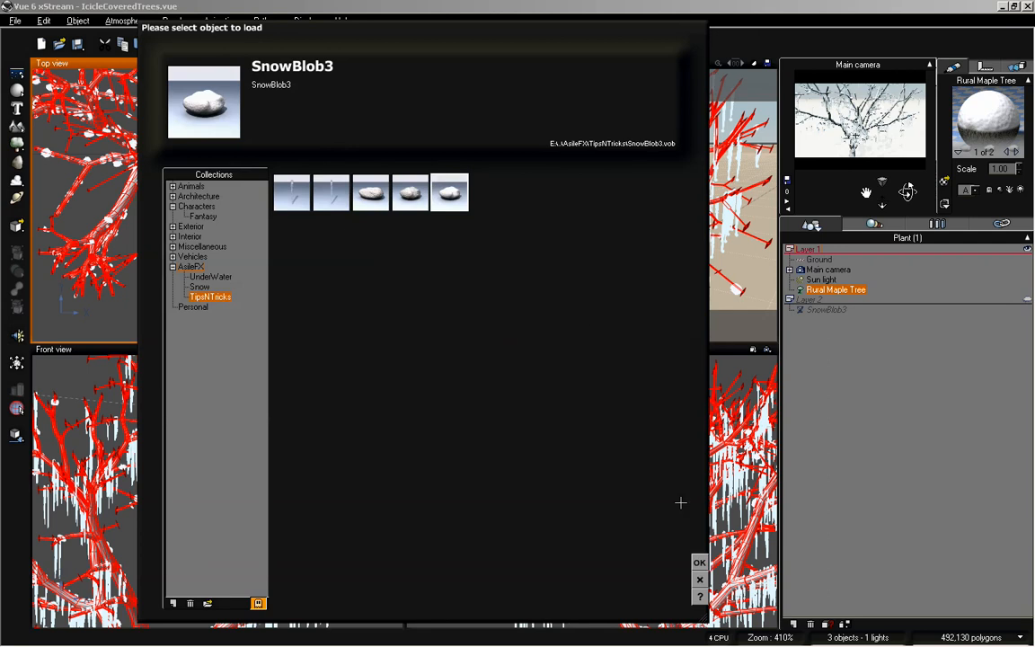
click(699, 561)
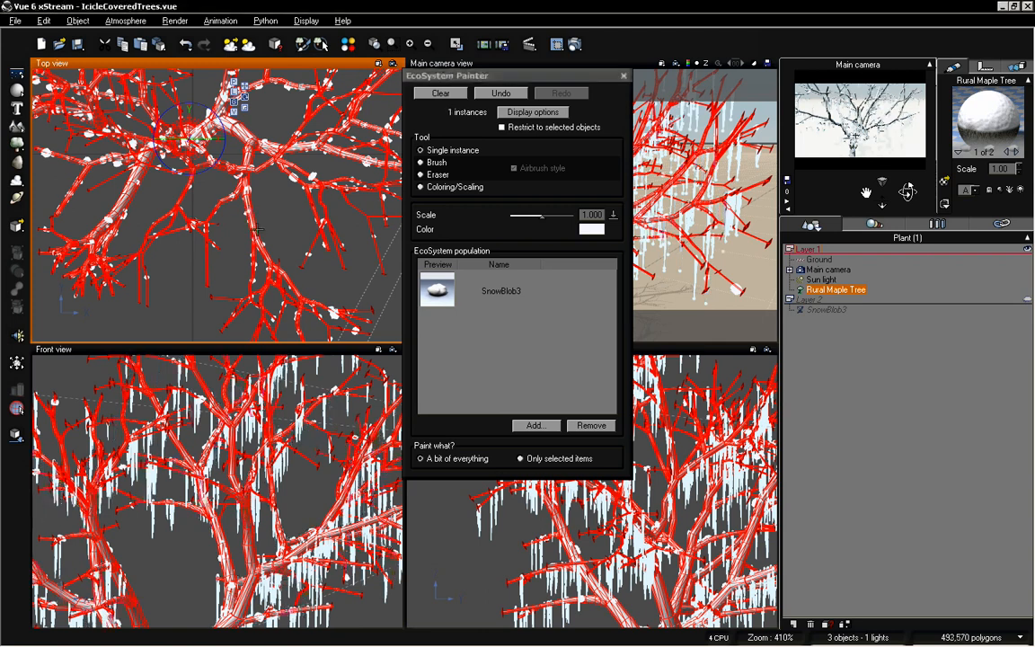
Paint single SnowBlob3 instances on the tree's central branch in the top view, raising the scale to 1.824 after the first ones
click(228, 203)
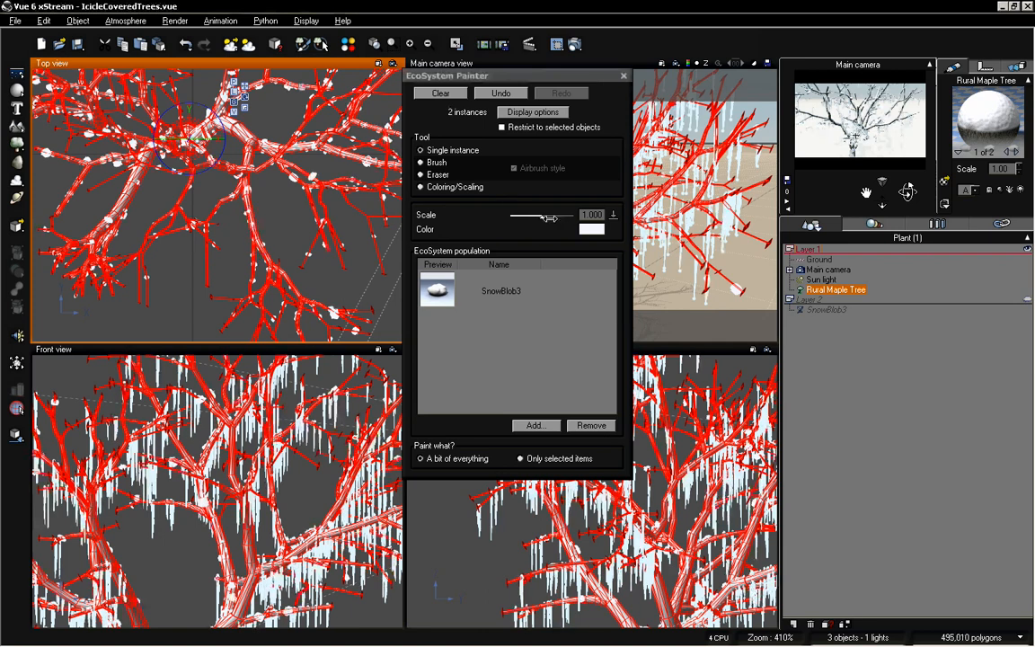
click(263, 237)
click(275, 236)
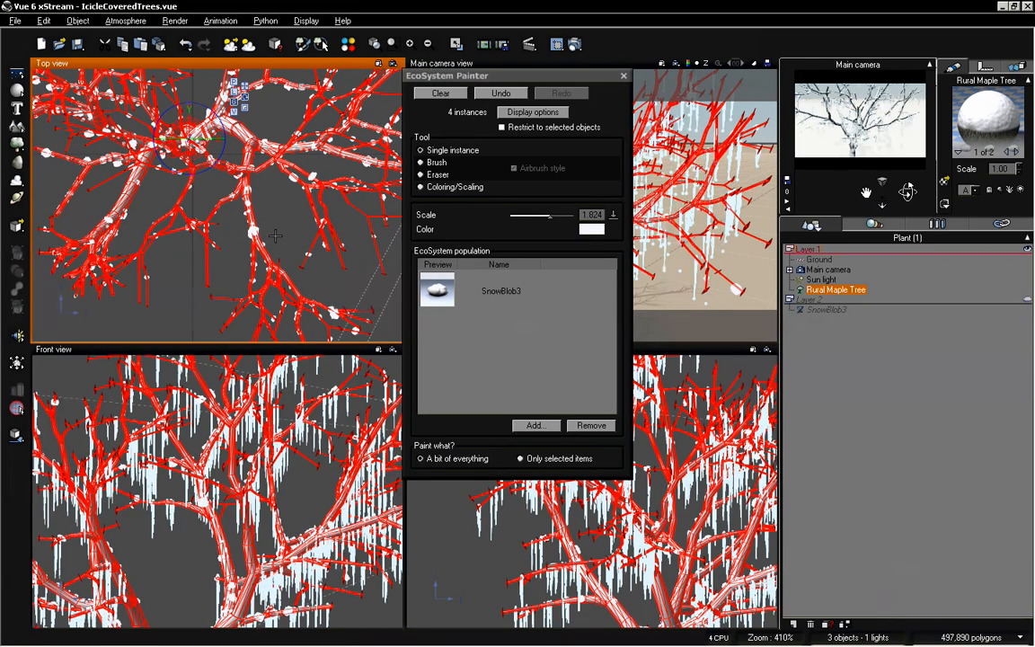
click(239, 184)
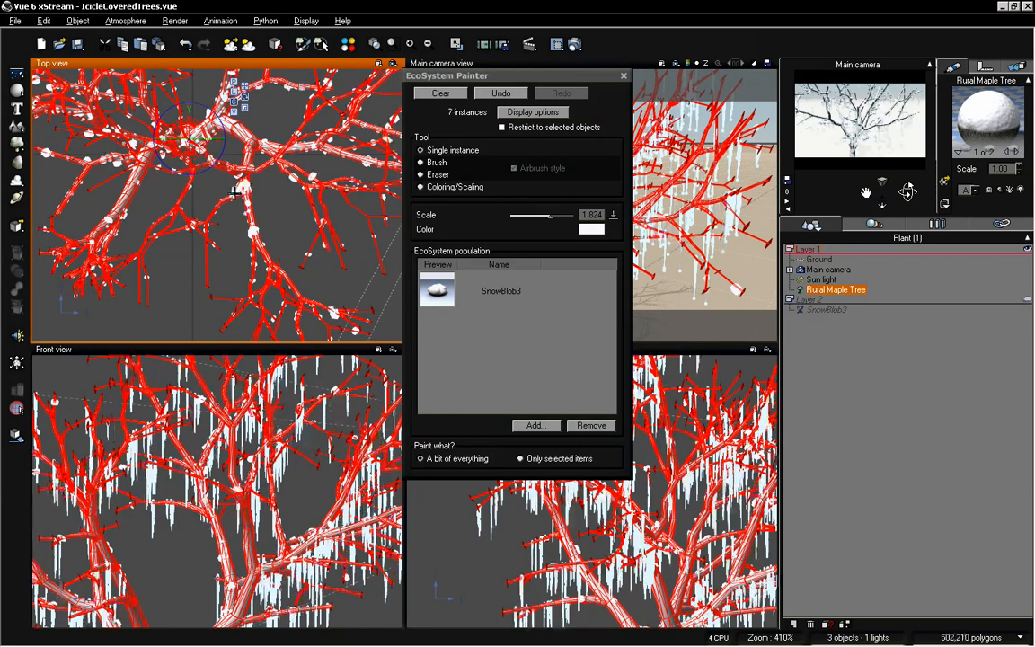
click(303, 188)
Cluster single SnowBlob3 instances on the thick limb beside the central fork in the top view, undoing one placement
click(223, 134)
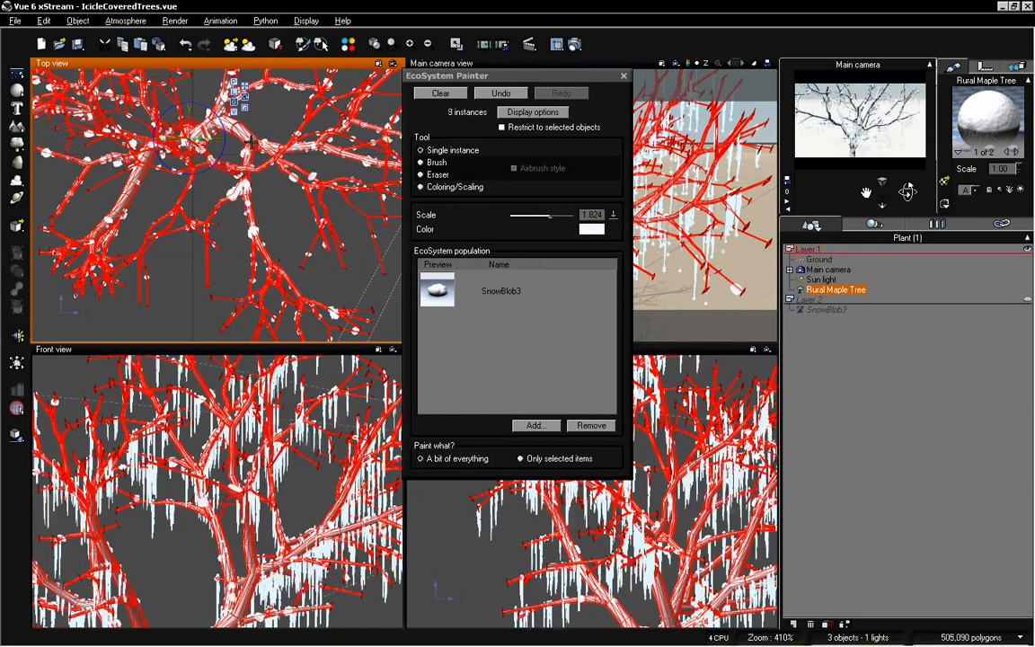
click(232, 137)
click(235, 135)
click(238, 133)
key(ctrl+z)
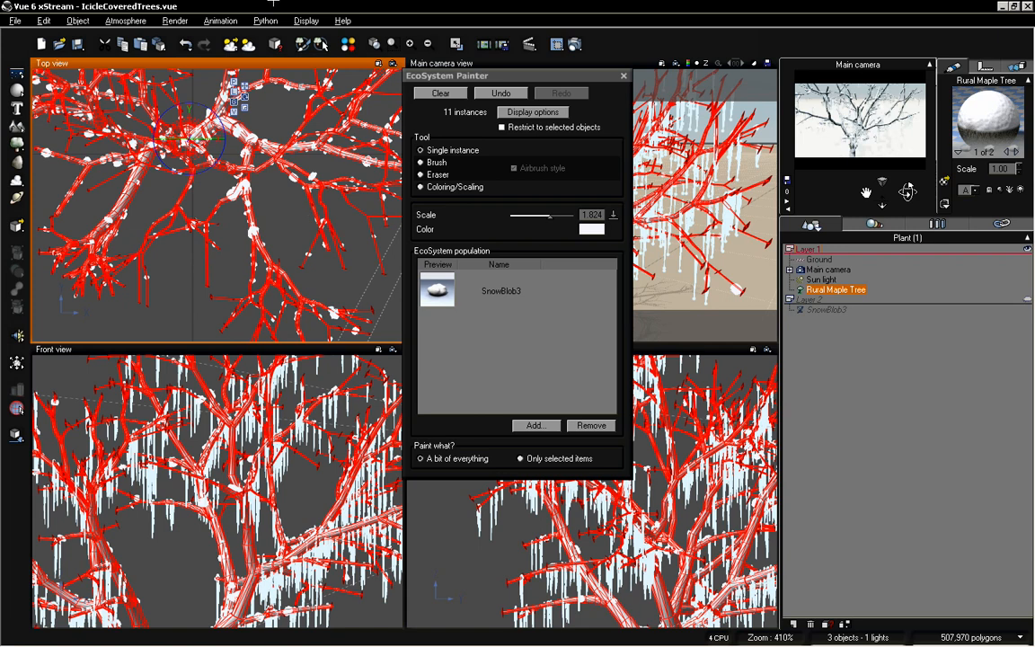
click(220, 120)
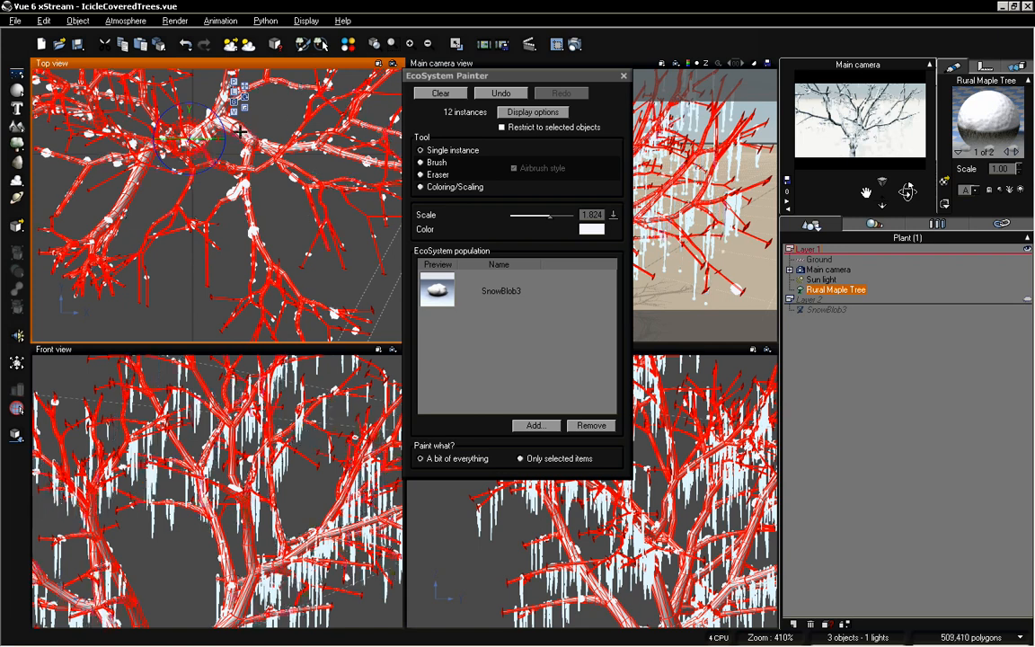
click(225, 122)
click(225, 121)
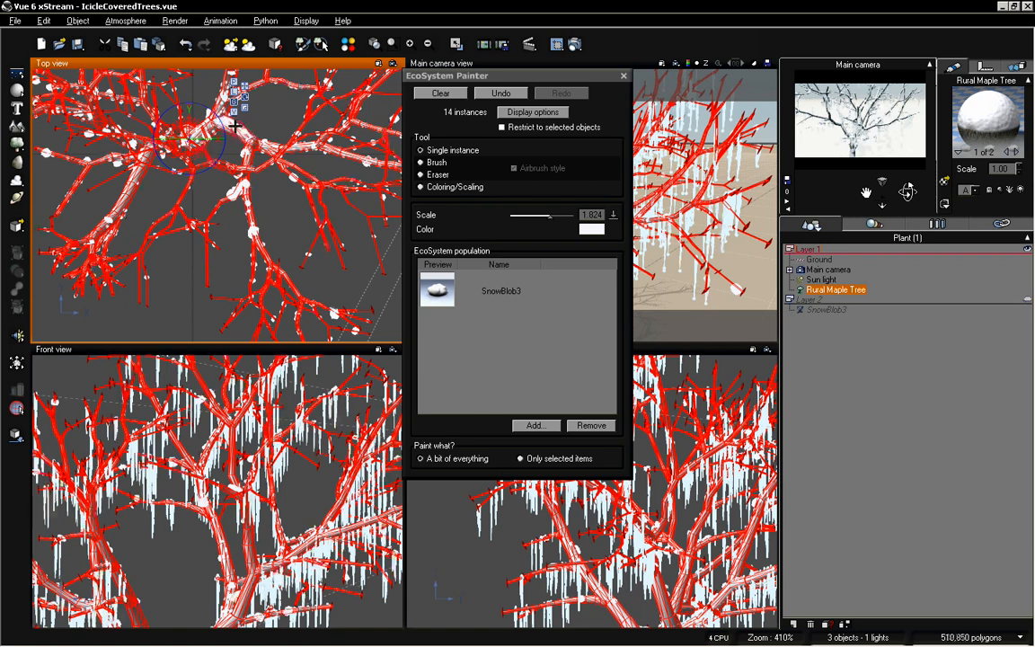
Paint a few SnowBlob3 instances on the upper part of the thick lower-left limb in the top view, and close the EcoSystem Painter
click(133, 177)
click(127, 160)
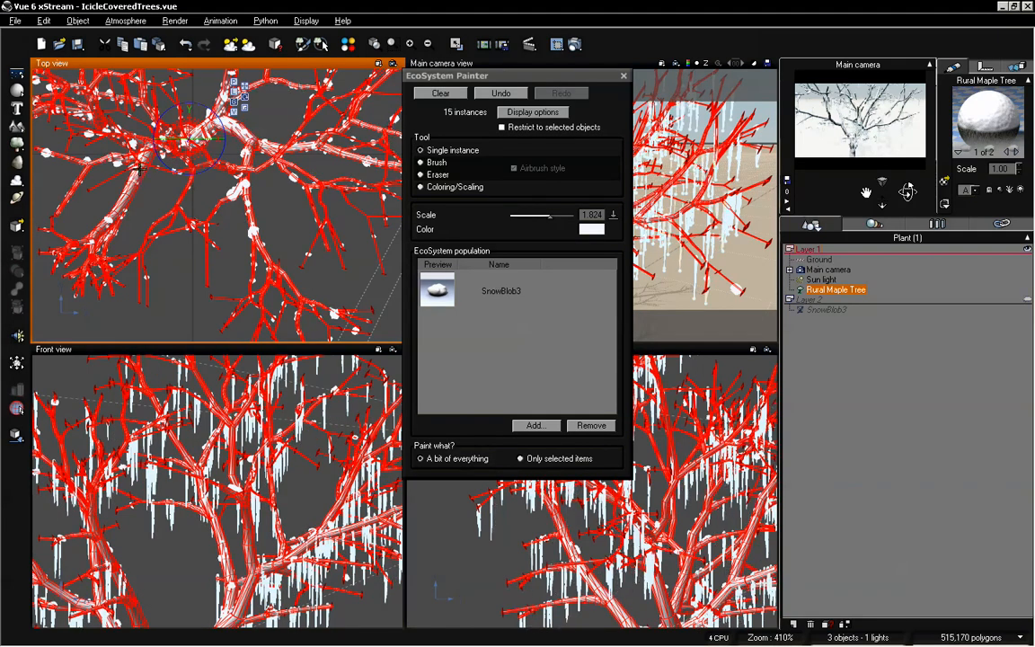
click(144, 157)
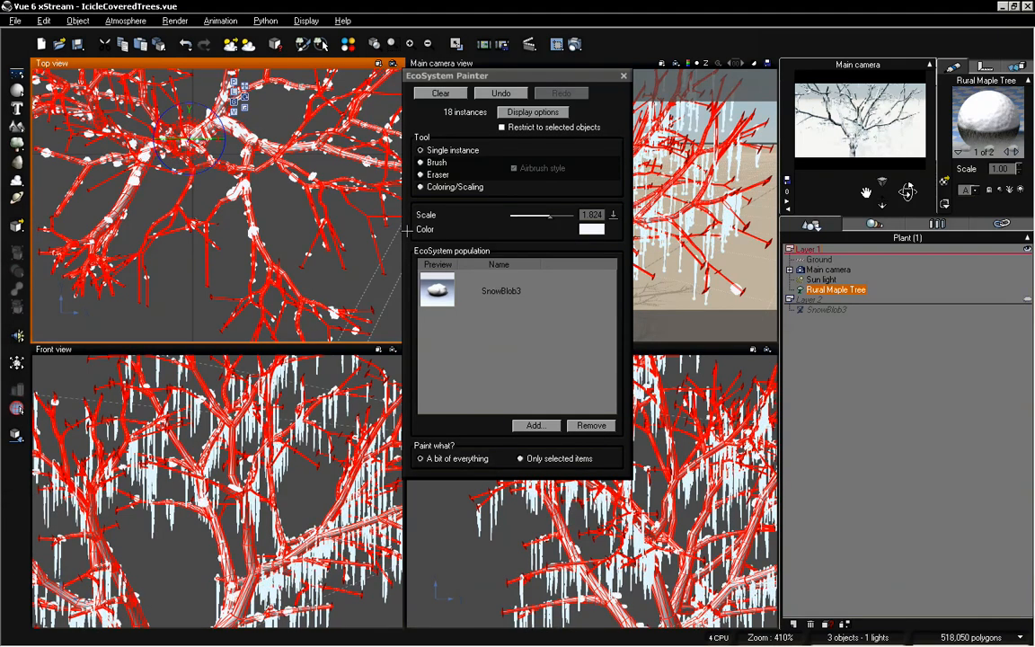
click(623, 75)
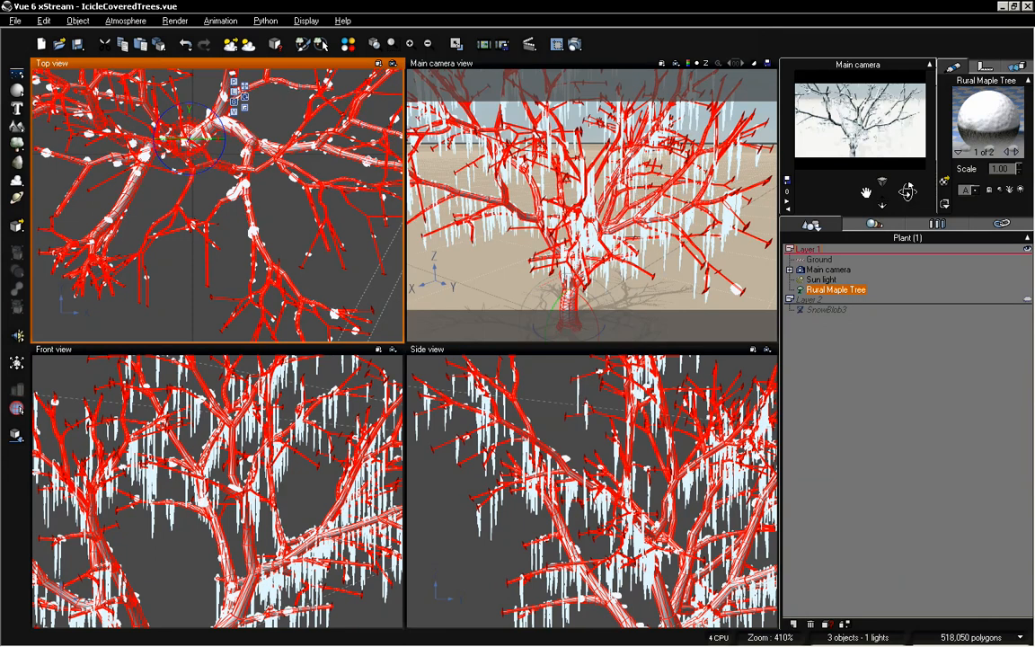
Pull the main camera back and pan it to leave open ground beside the maple, and deselect the tree
right_drag(687, 137, 659, 108)
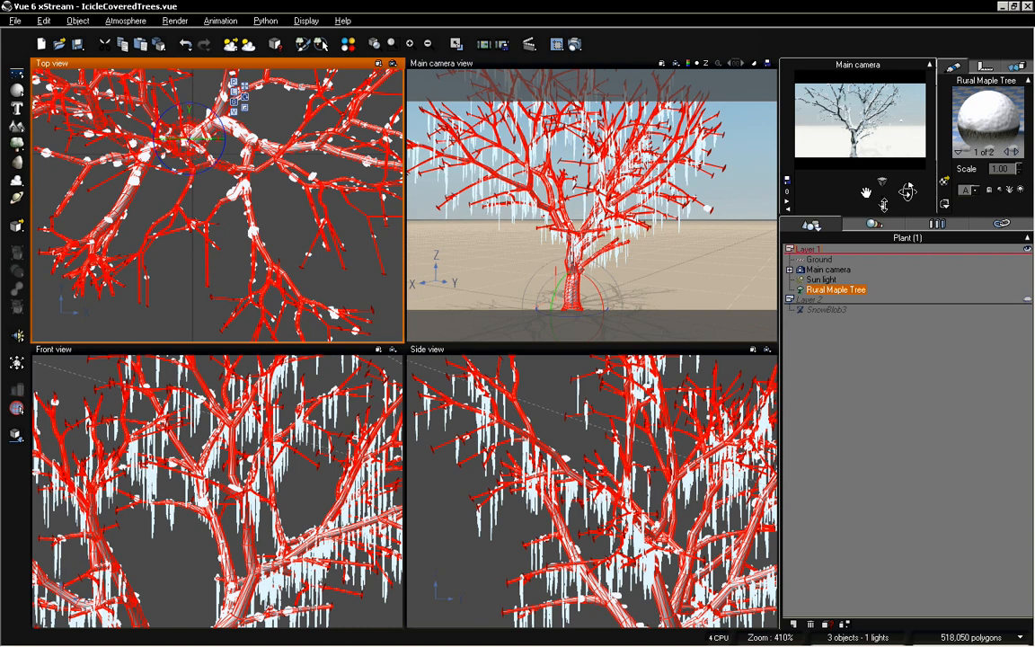
drag(907, 191, 910, 189)
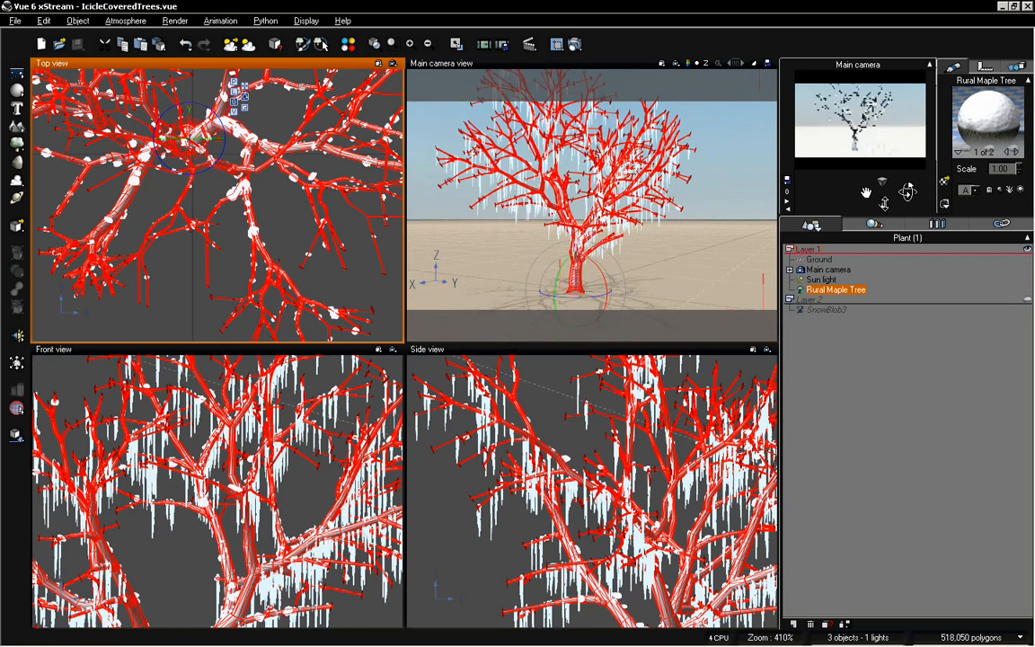
drag(866, 192, 796, 192)
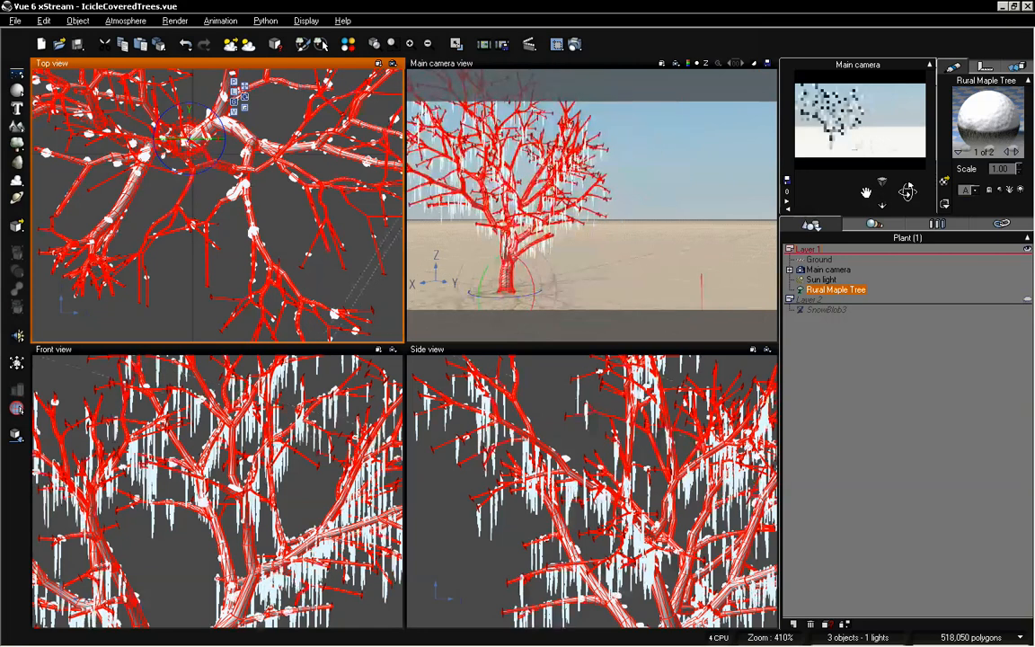
drag(908, 191, 908, 191)
click(860, 343)
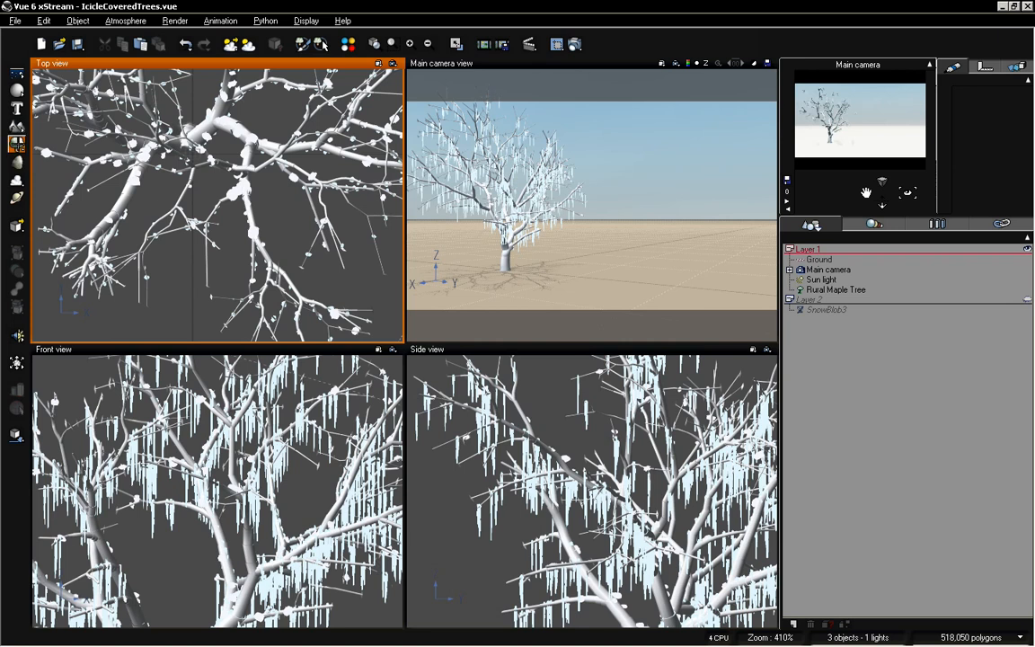
Add a Large Dead Tree from the Trees collection and move it to the open ground right of the maple
right_click(17, 142)
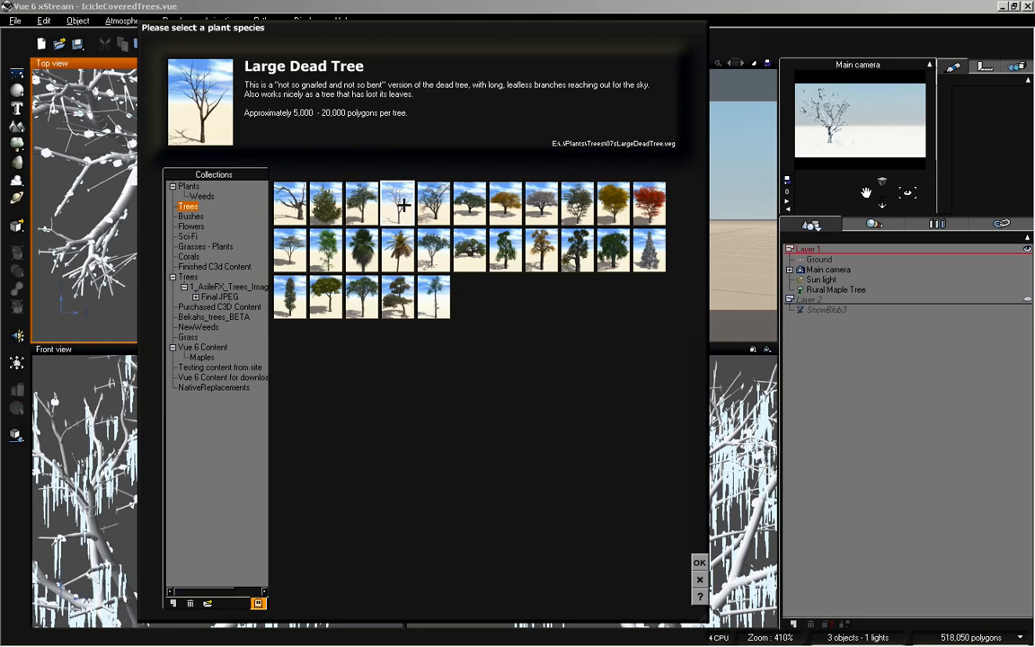
click(694, 563)
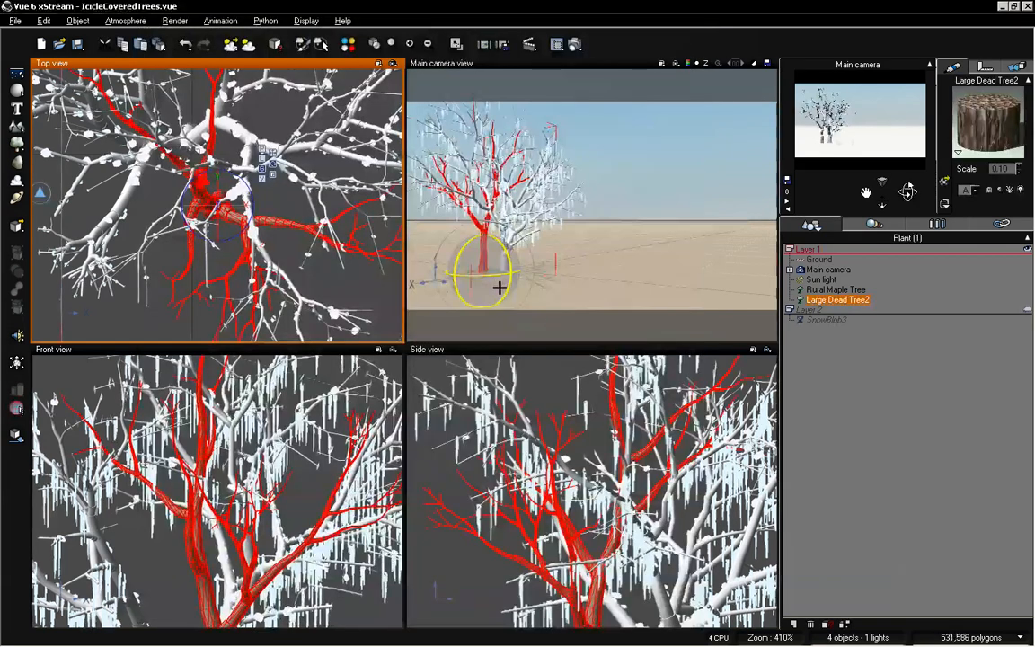
click(497, 285)
drag(509, 281, 686, 255)
Open the dead tree in the Plant Editor, generate new variations of it and inspect its branches in the preview
double_click(708, 177)
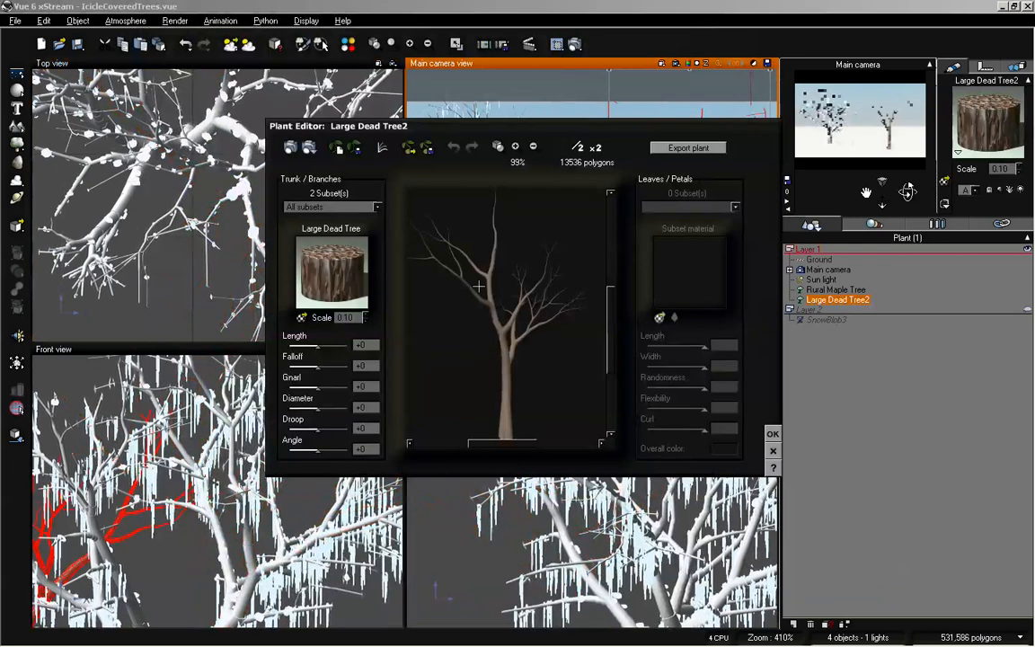
drag(522, 269, 472, 274)
click(337, 149)
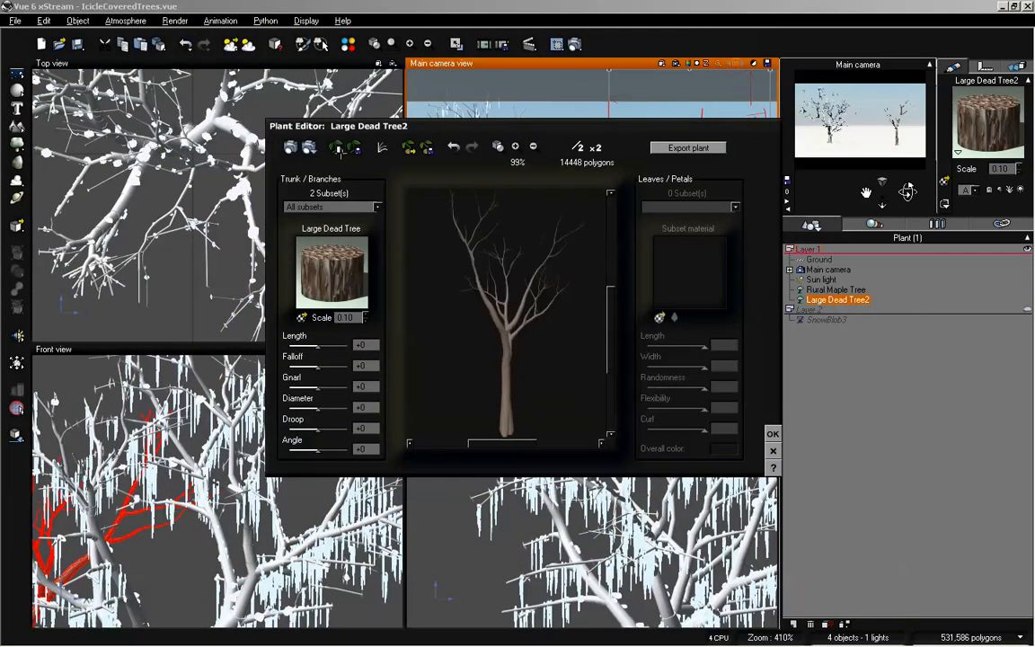
click(337, 148)
click(338, 148)
drag(516, 288, 445, 262)
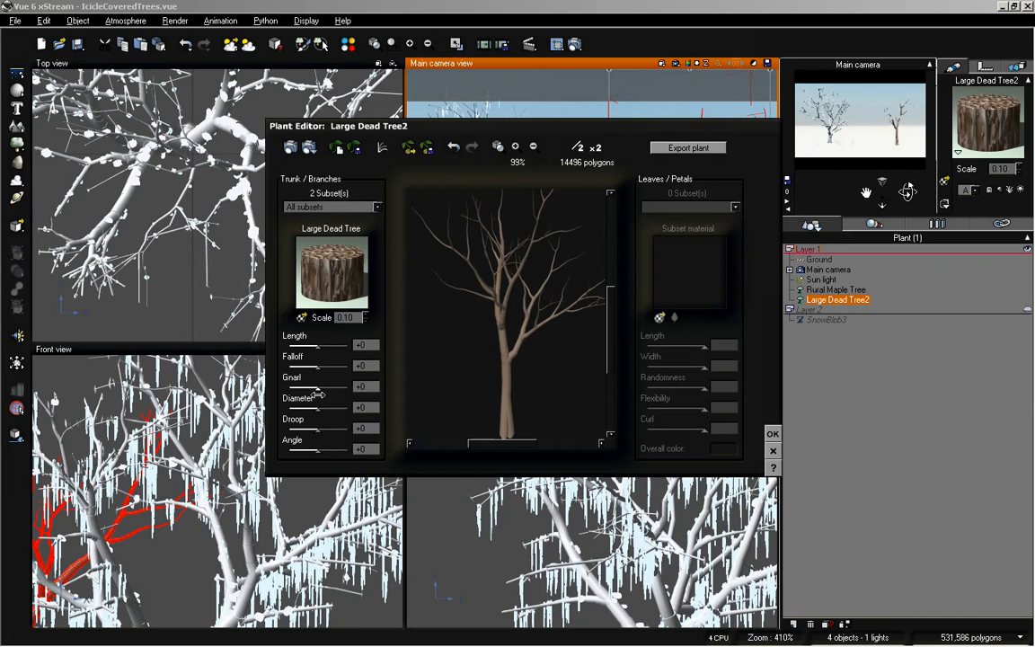
Set the dead tree's branch diameter to +15 and droop to +17, double its polygon count and accept the plant edits
drag(321, 403, 329, 425)
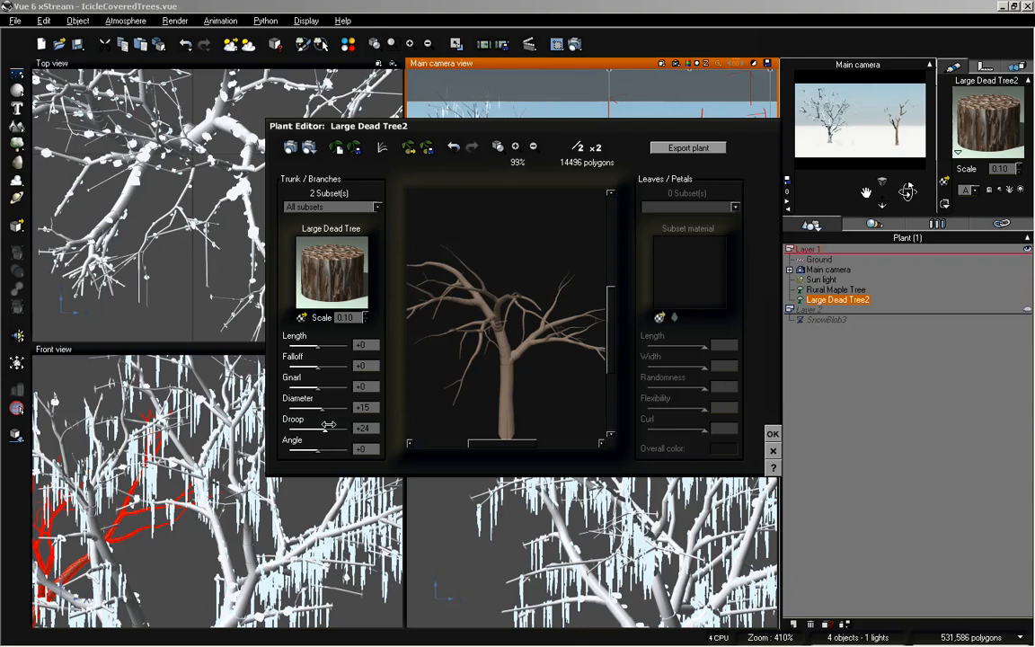
drag(582, 328, 529, 318)
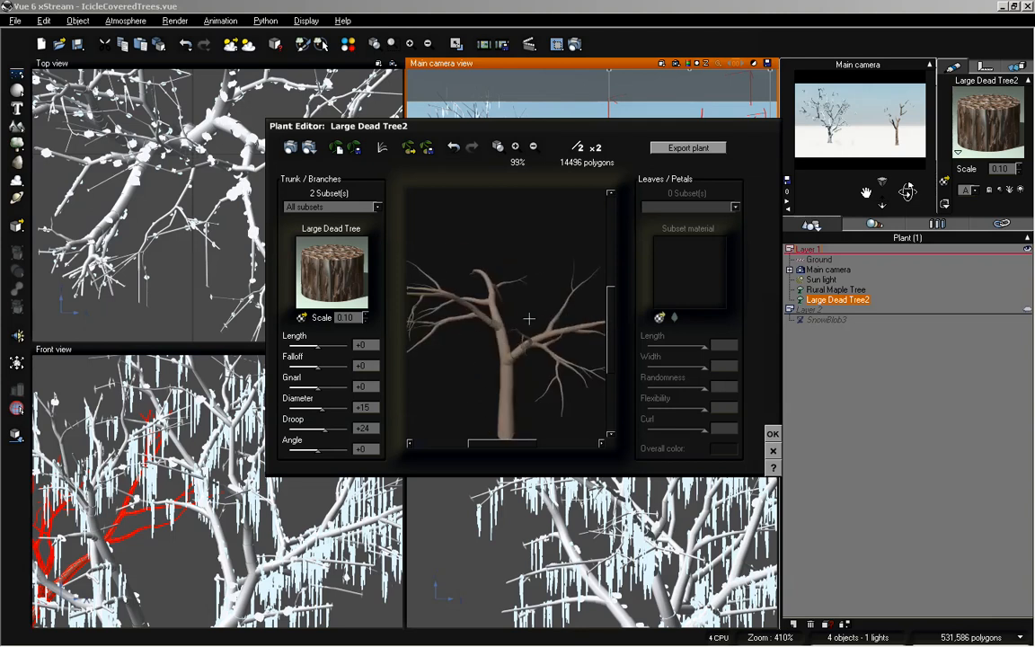
drag(326, 427, 321, 428)
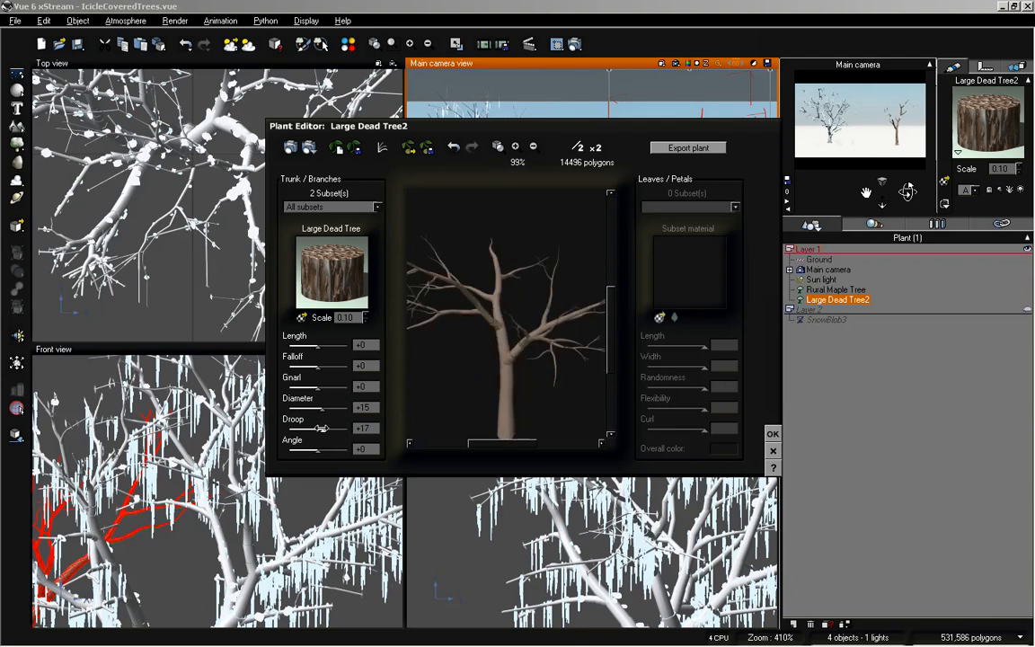
drag(322, 388, 321, 389)
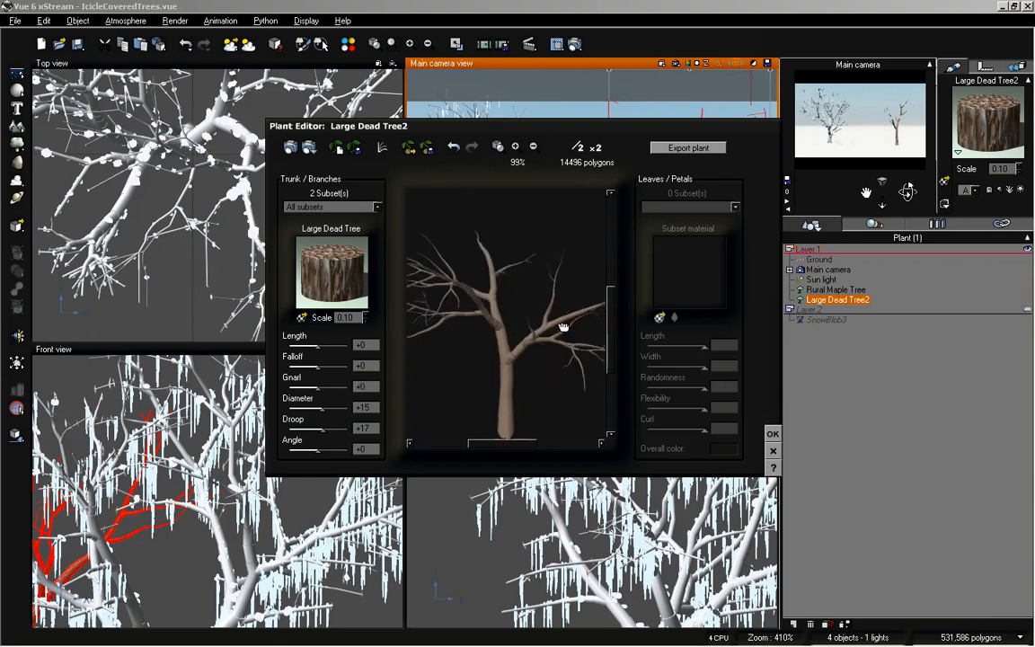
click(595, 148)
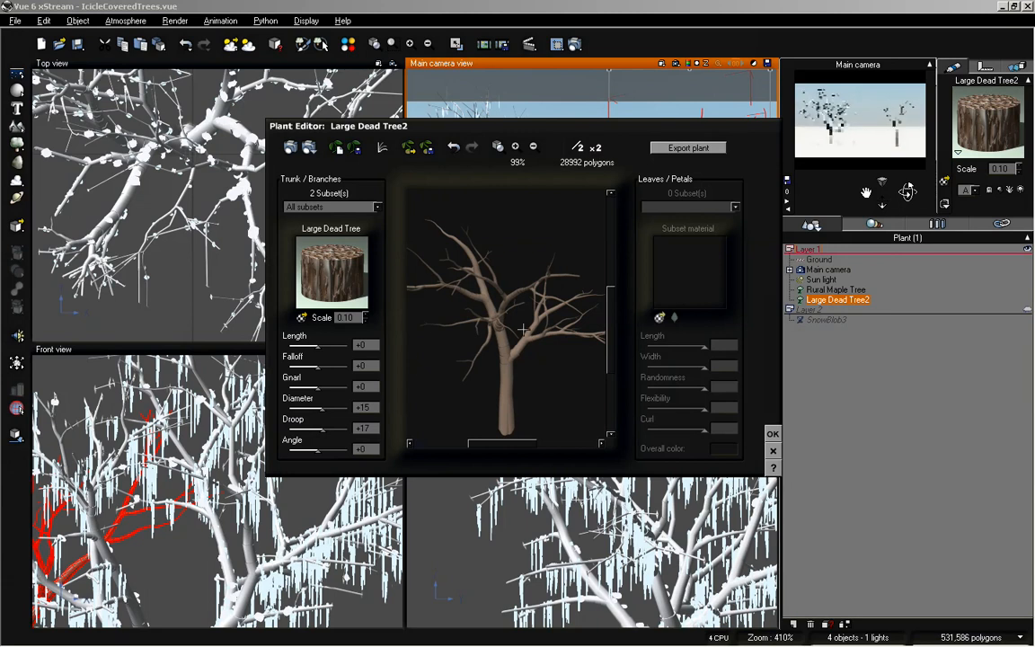
click(773, 434)
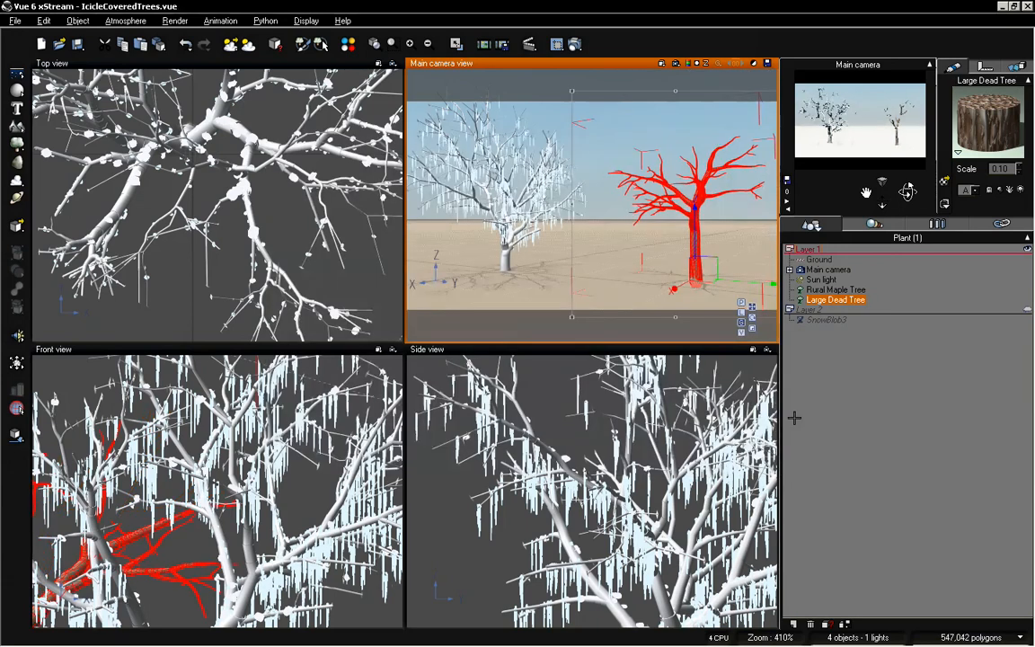
Copy the Snow material from the Rural Maple Tree and paste it onto the Large Dead Tree
click(848, 290)
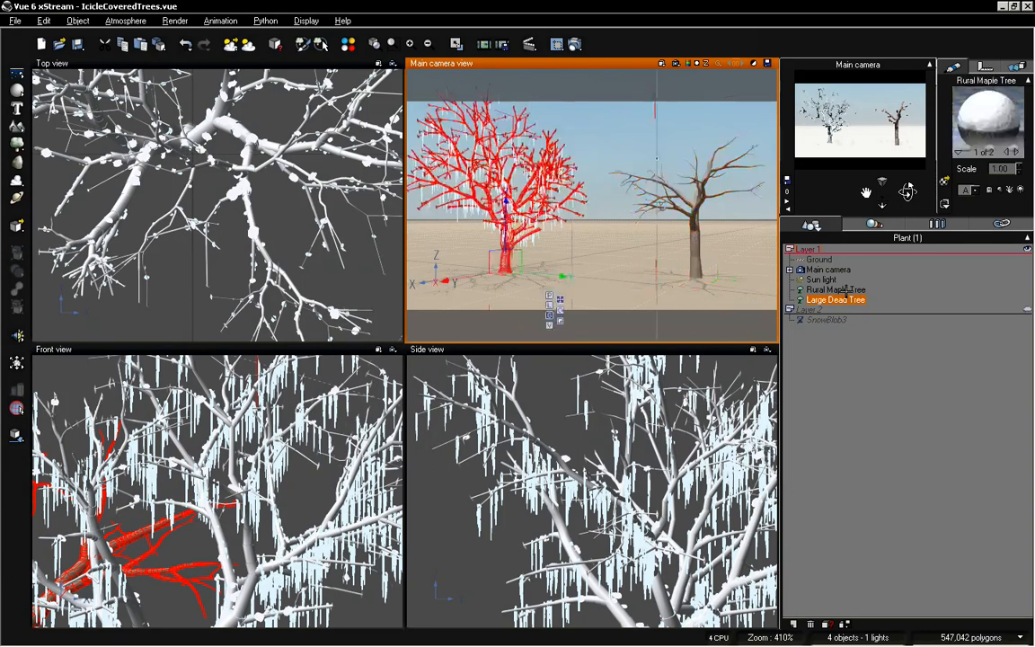
right_click(990, 112)
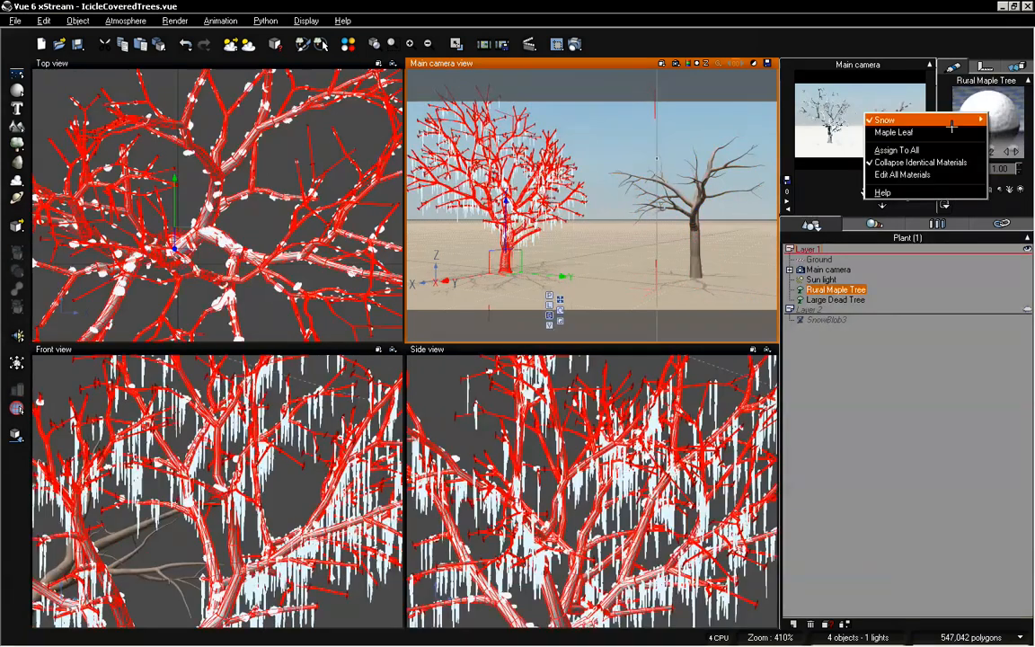
mouse_move(890, 120)
click(835, 150)
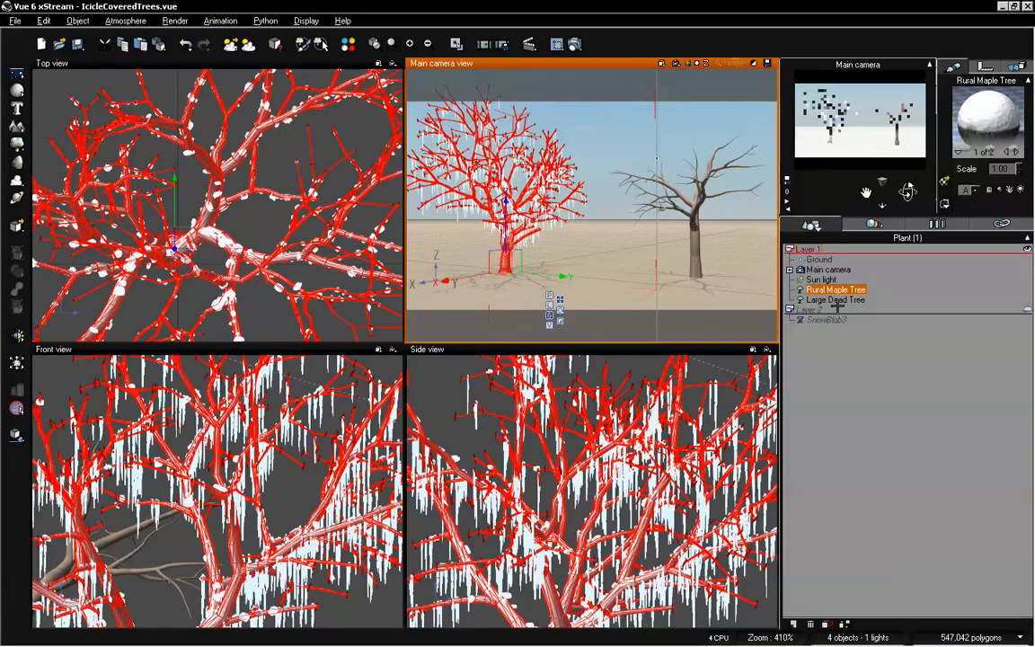
click(836, 299)
right_click(988, 116)
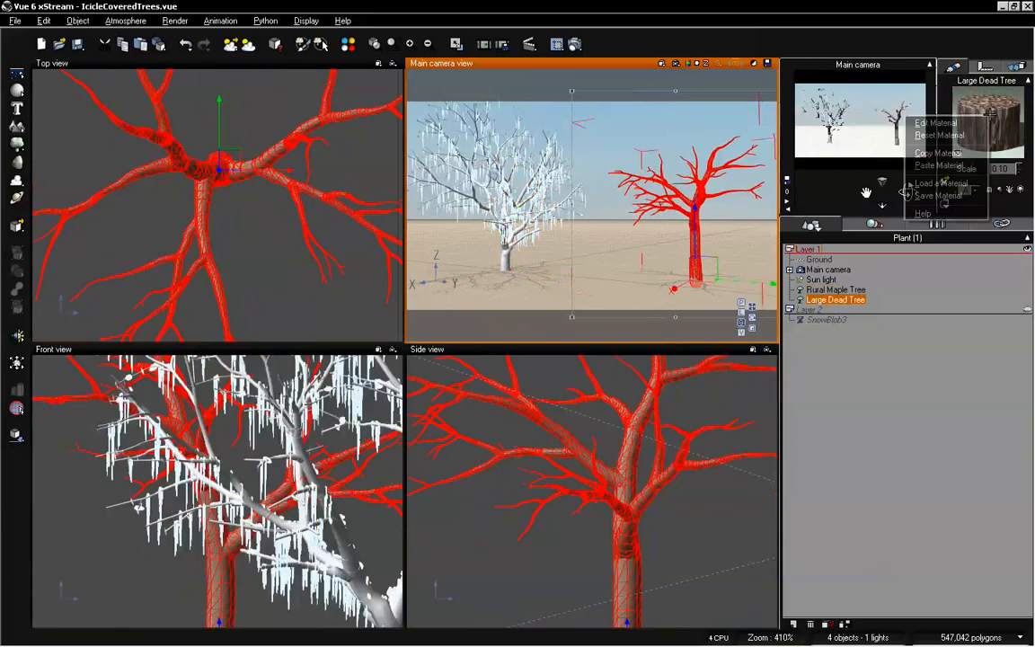
click(939, 165)
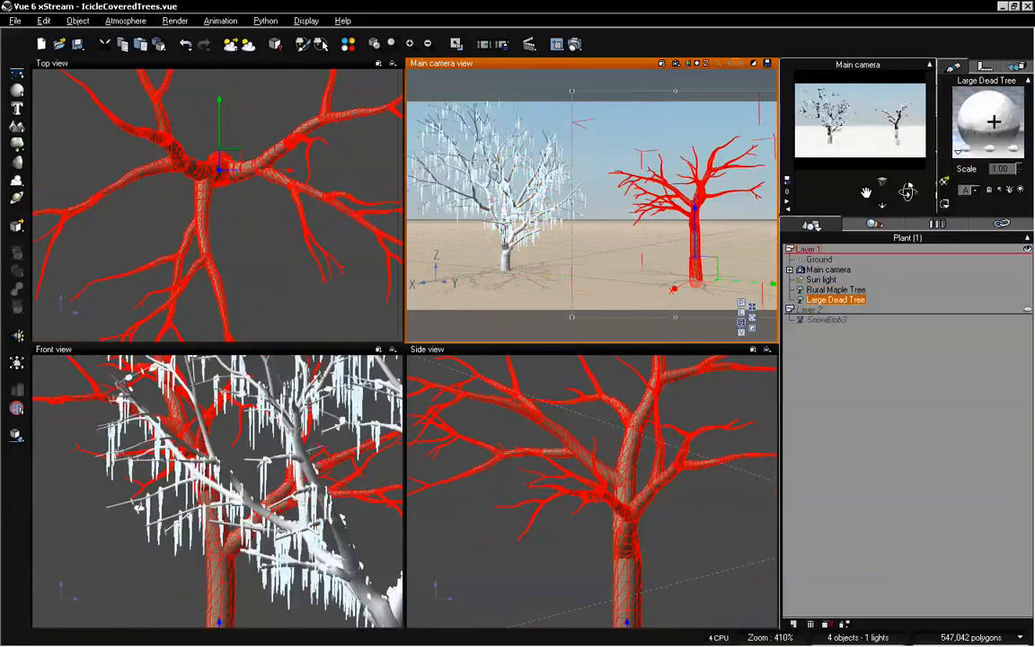
Rename the Large Dead Tree's Maple Trunk material to Dead Tree Trunk and accept the change
double_click(995, 119)
drag(694, 62, 495, 132)
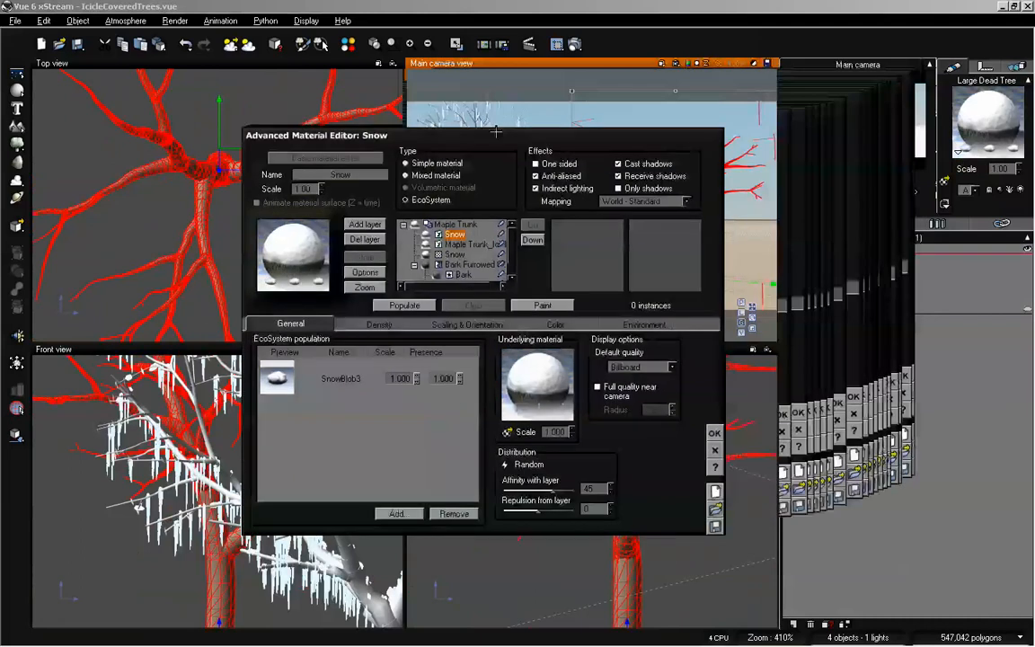
key(Up)
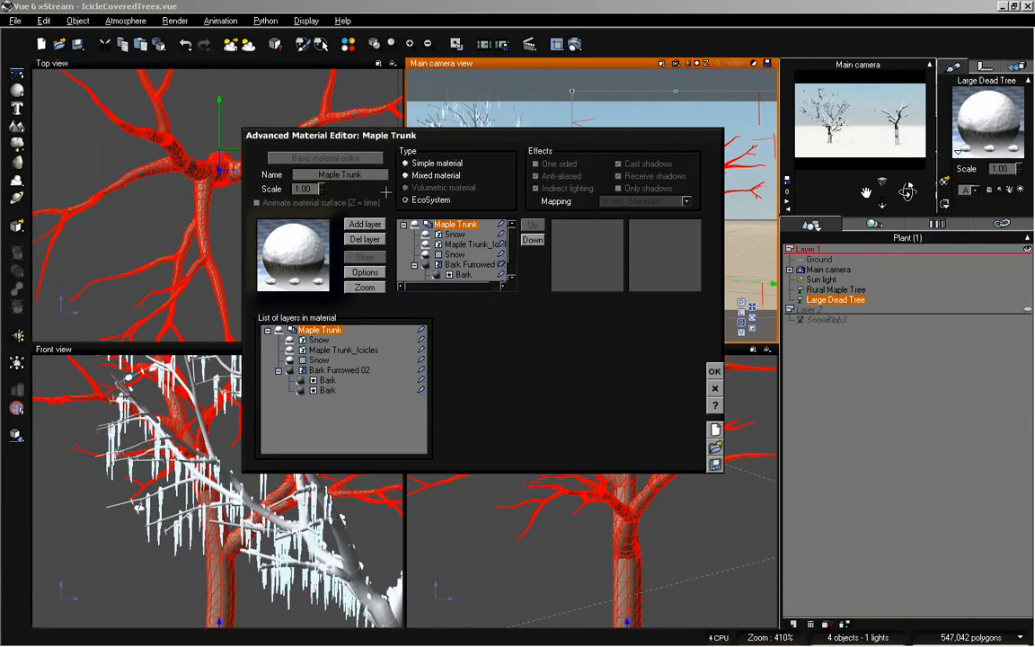
click(379, 176)
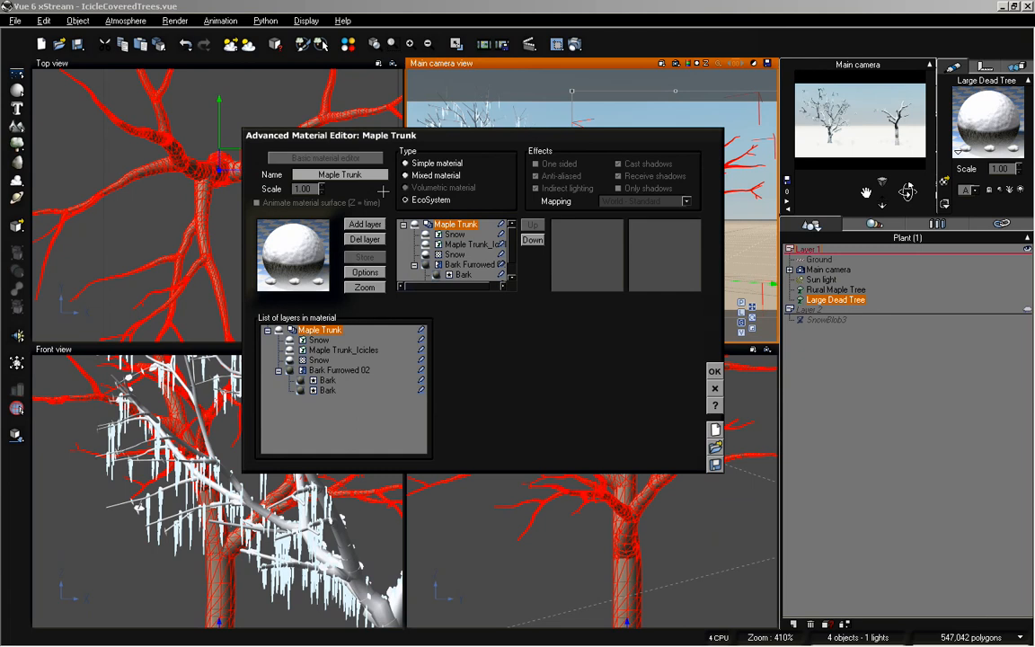
key(BackSpace)
key(BackSpace)
key(BackSpace)
key(BackSpace)
key(BackSpace)
text(Dead Tree)
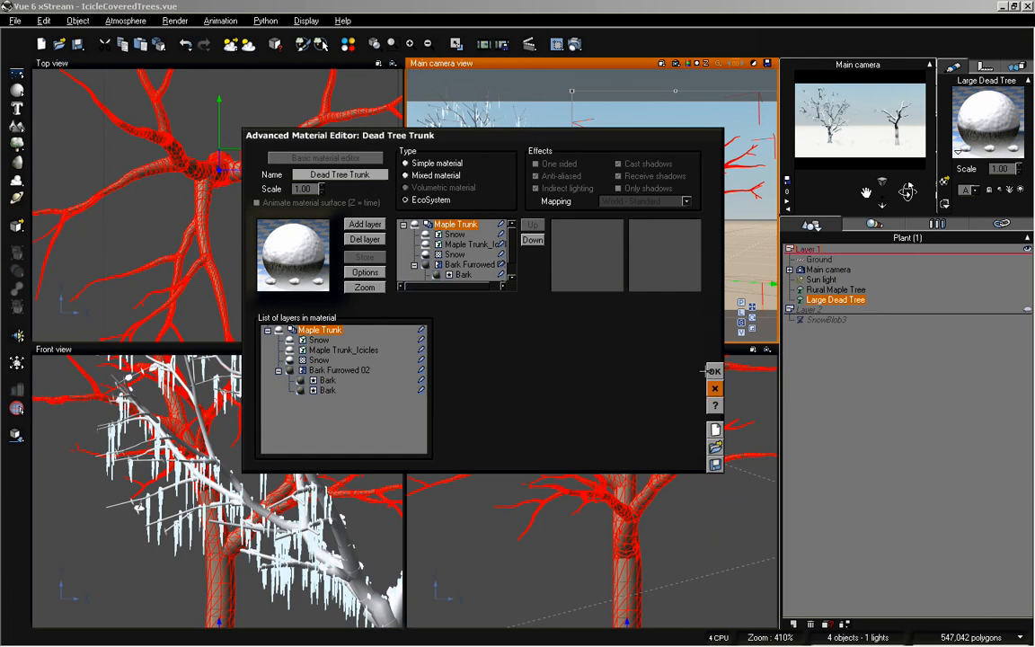
click(715, 371)
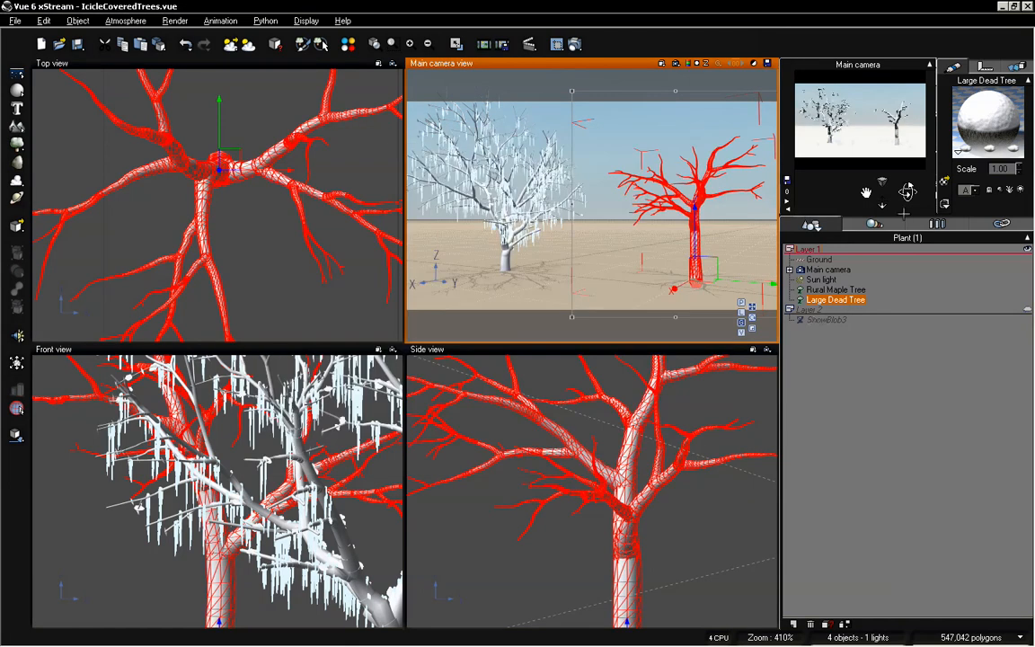
Populate the dead tree's Maple Trunk_Icicles layer with icicles at a scale of 1.000 and accept the material
double_click(984, 112)
drag(800, 83, 594, 140)
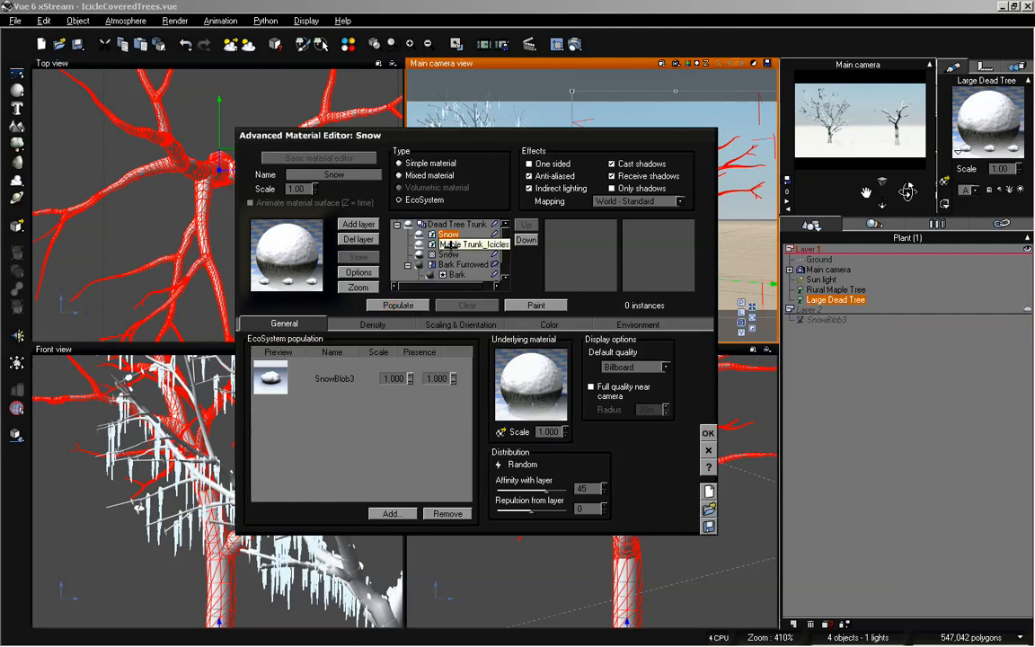
click(454, 244)
click(398, 306)
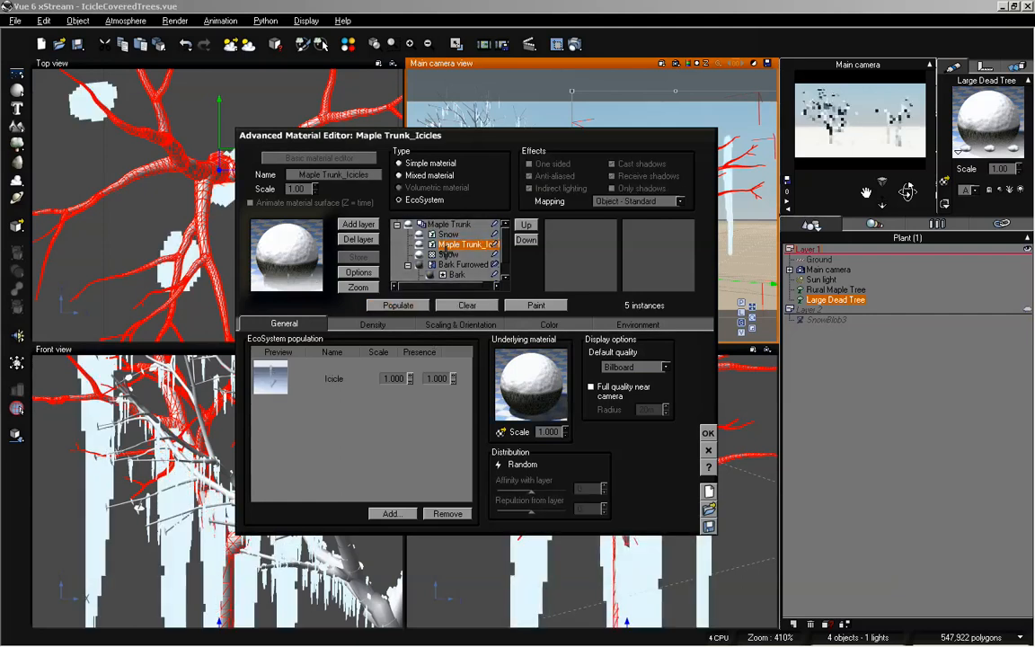
drag(519, 149, 345, 141)
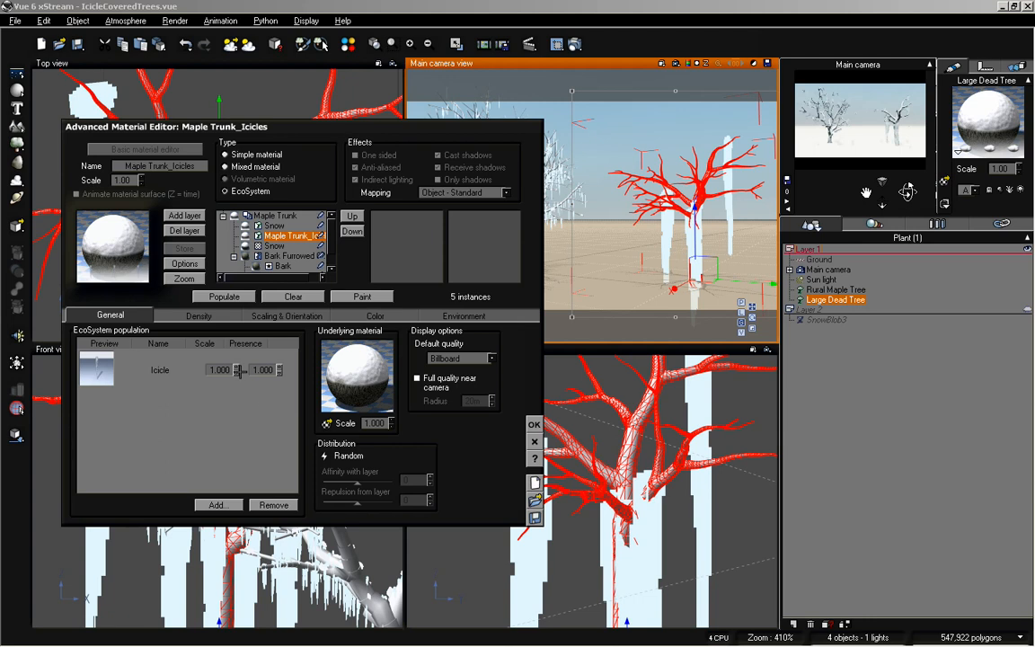
click(534, 424)
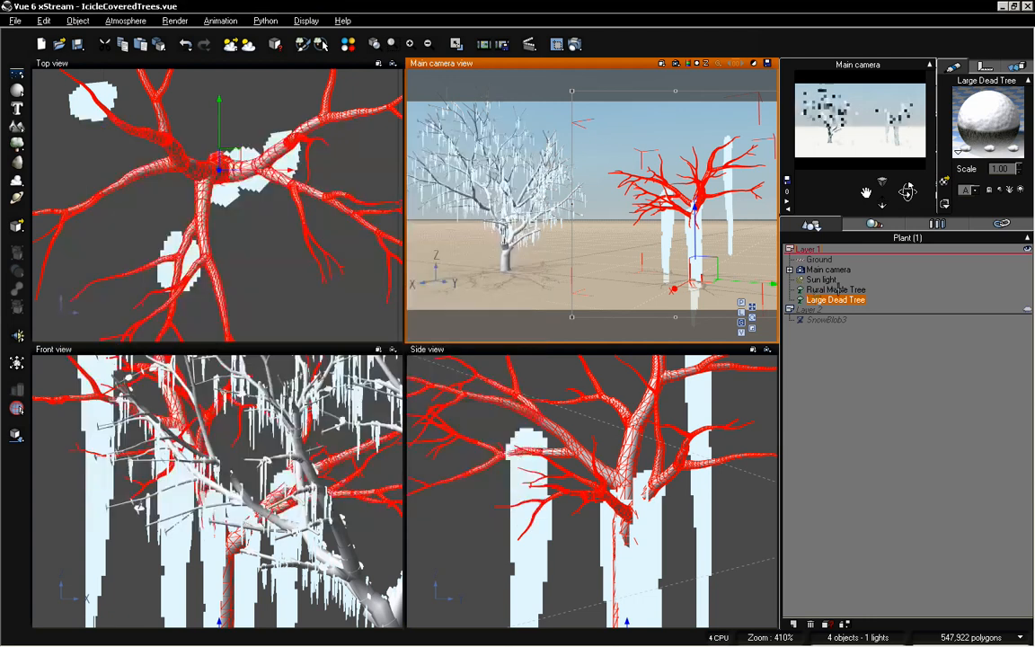
Check the icicle scale used in the Rural Maple Tree's Maple Trunk_Icicles layer
click(835, 290)
double_click(988, 122)
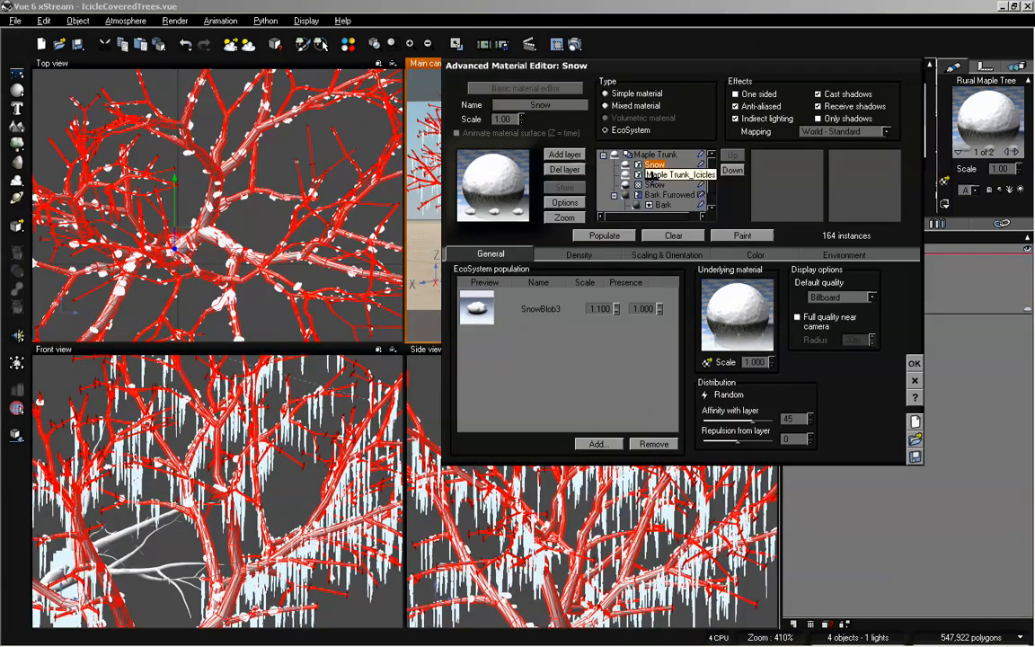
click(667, 175)
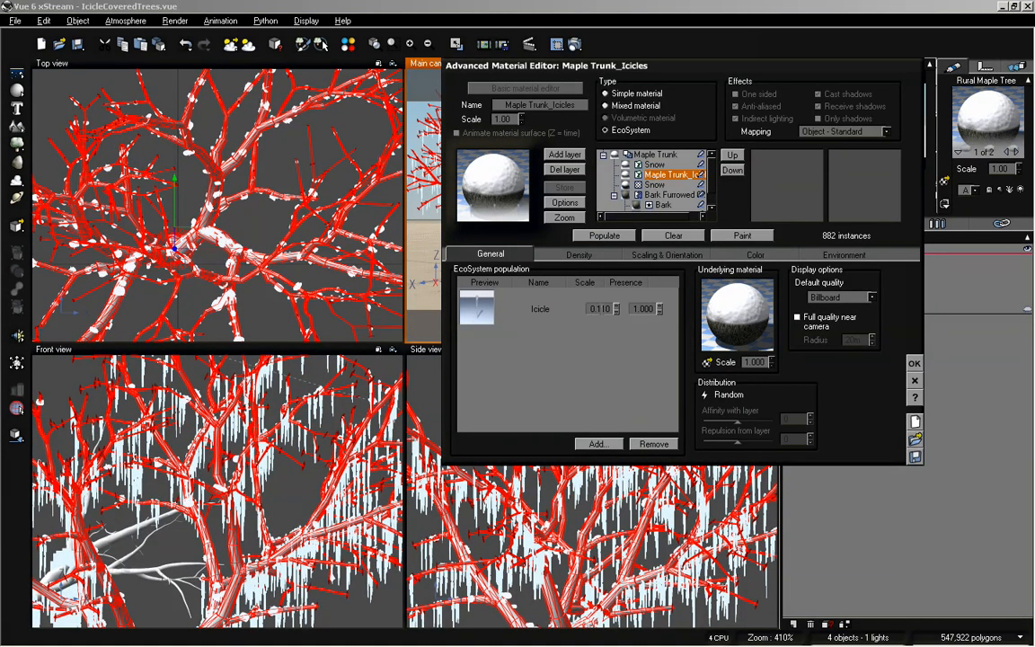
double_click(599, 308)
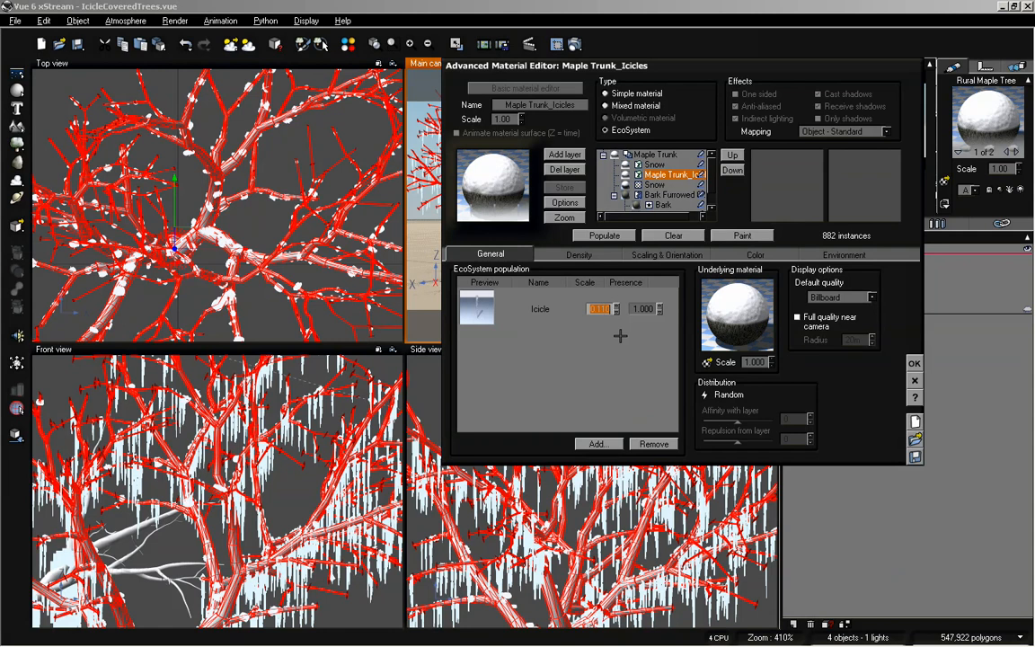
click(914, 363)
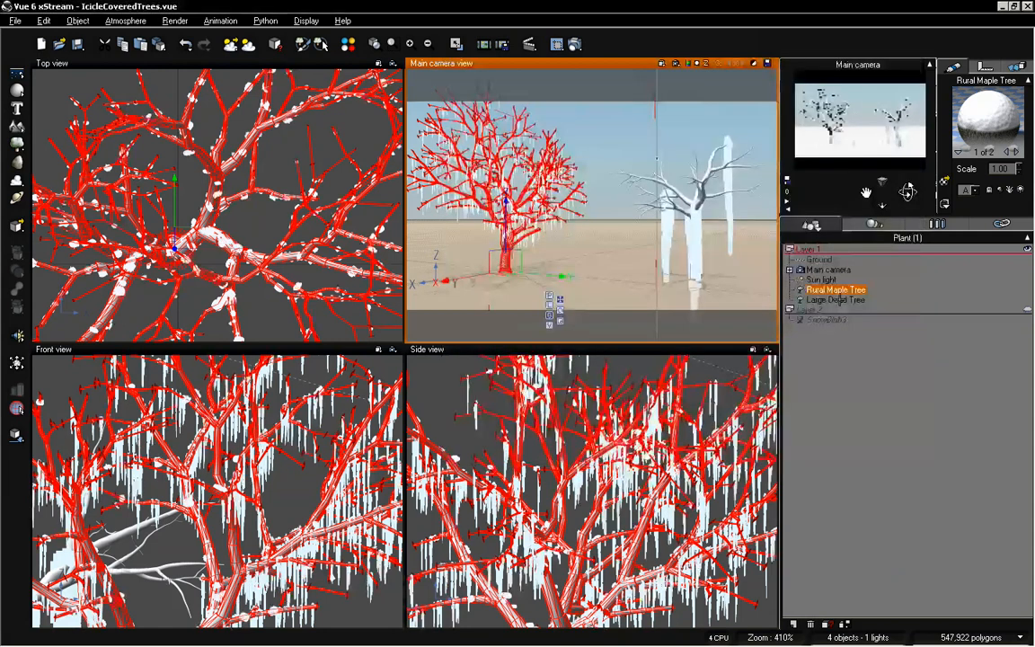
Set the Icicle scale in the dead tree's Maple Trunk_Icicles layer to 0.11 and repopulate it
double_click(836, 300)
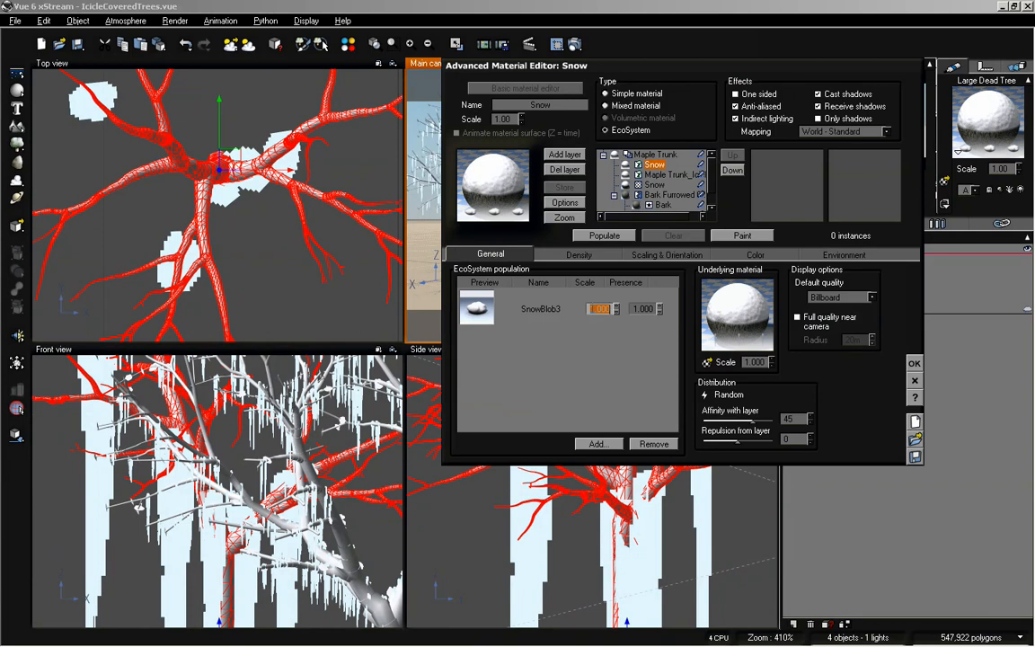
click(665, 175)
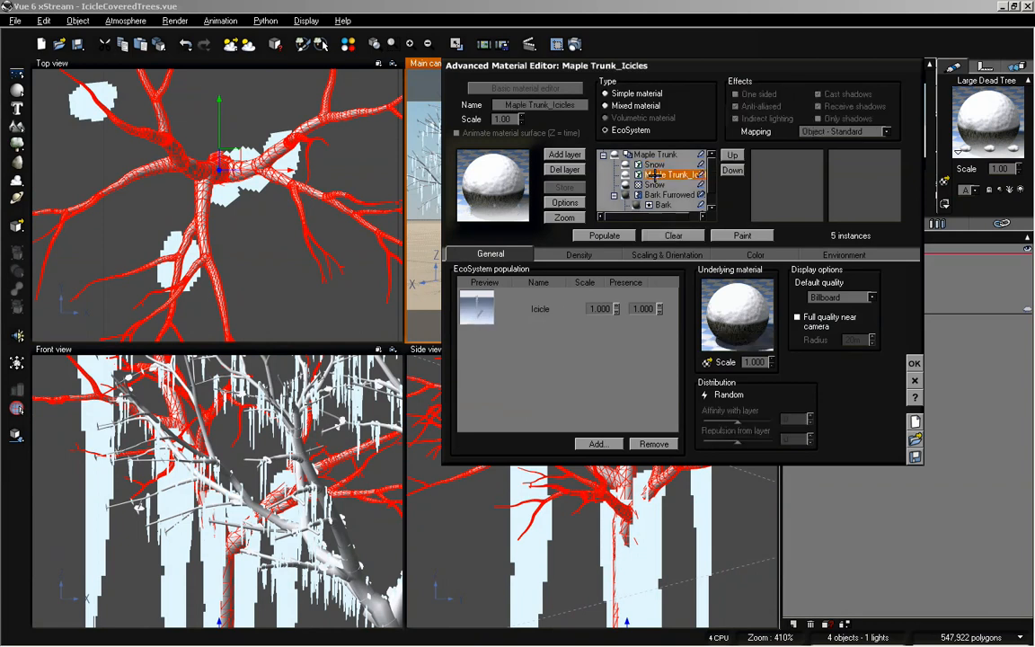
double_click(599, 308)
text(0.11)
click(605, 236)
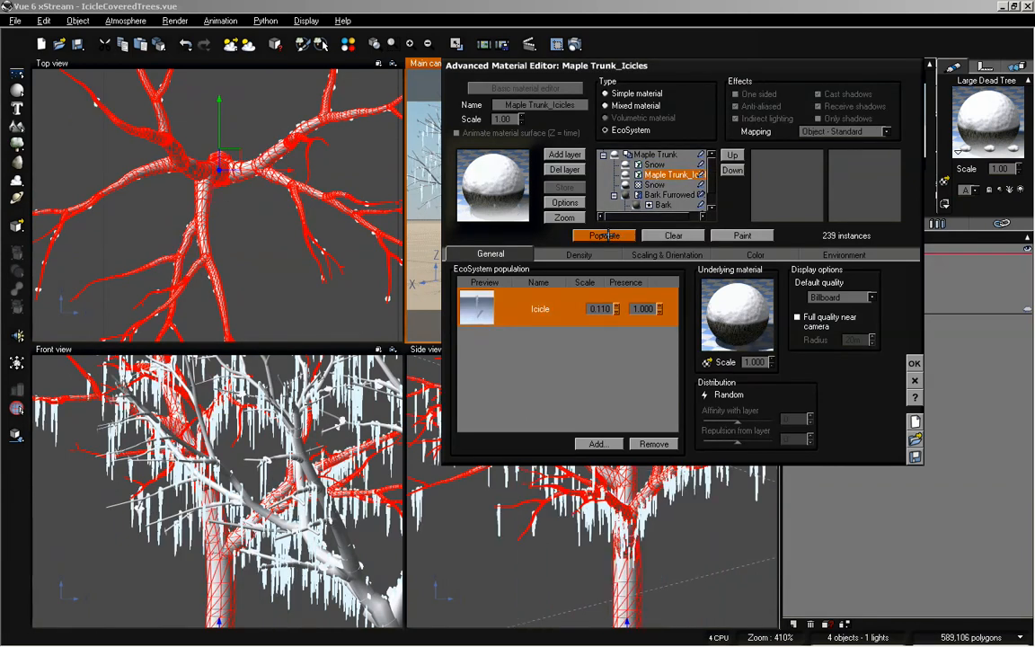
Populate the dead tree's Snow layer with SnowBlob3 instances and accept the material
click(651, 165)
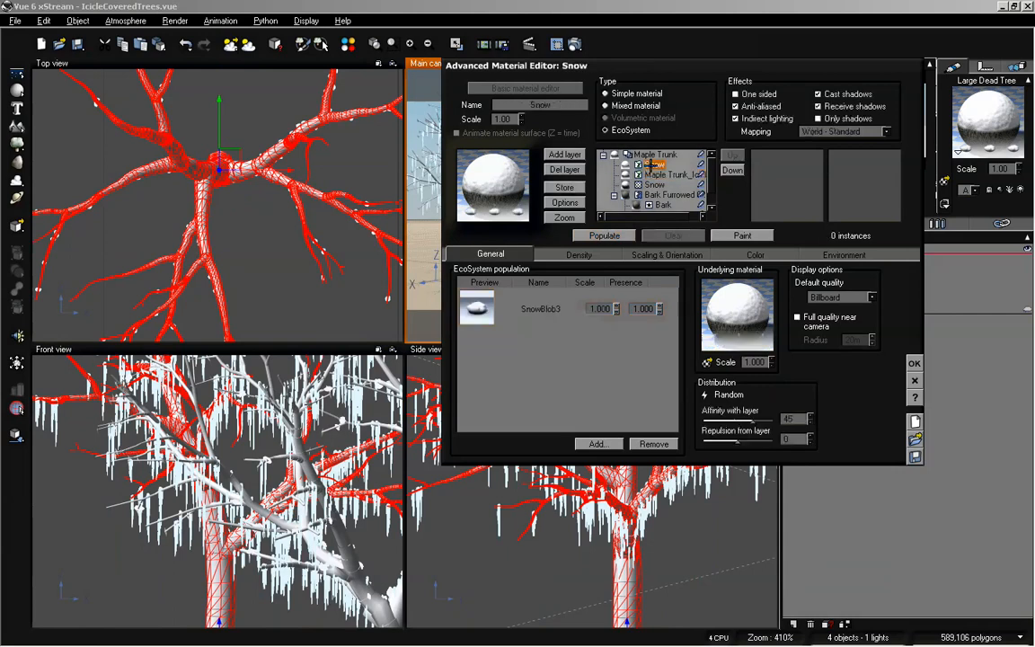
click(605, 236)
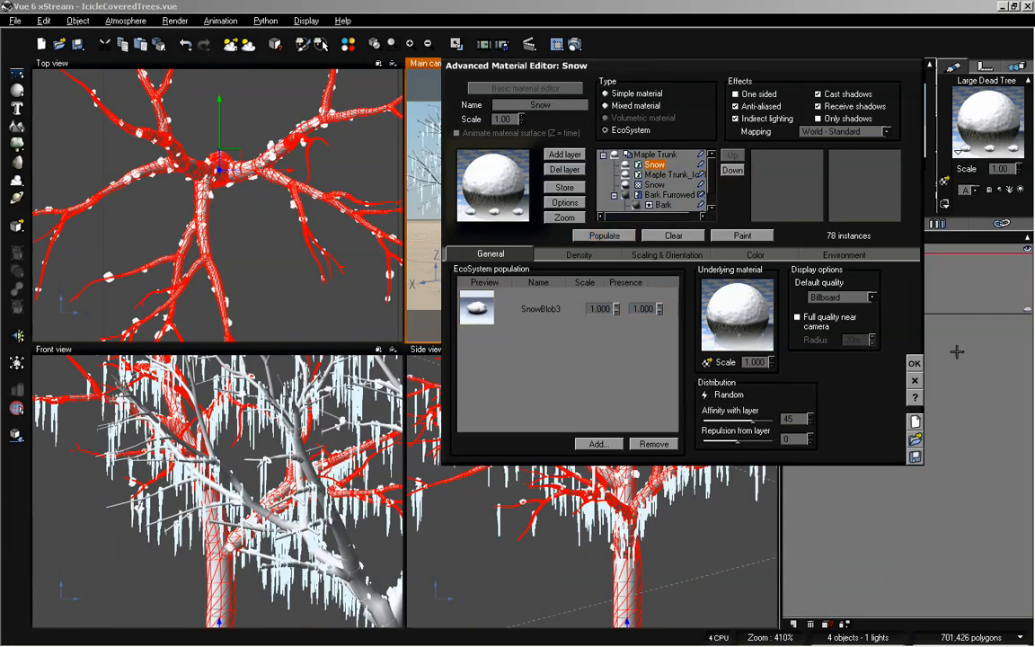
click(914, 363)
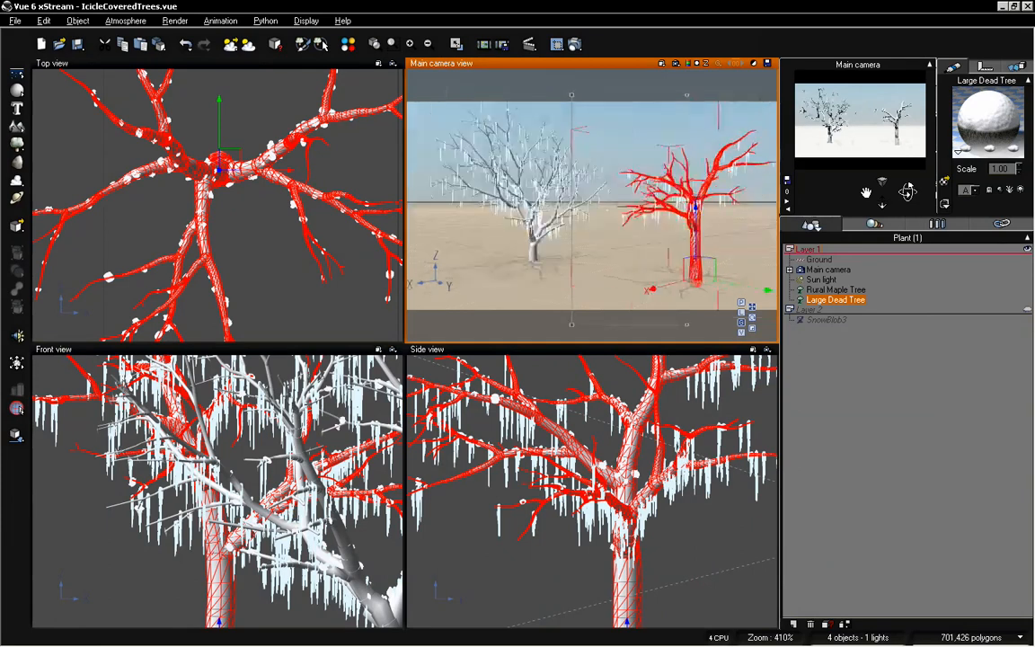
Adjust the camera on both trees, render the scene to screen at 1024x576 and close the finished render
drag(908, 192, 908, 192)
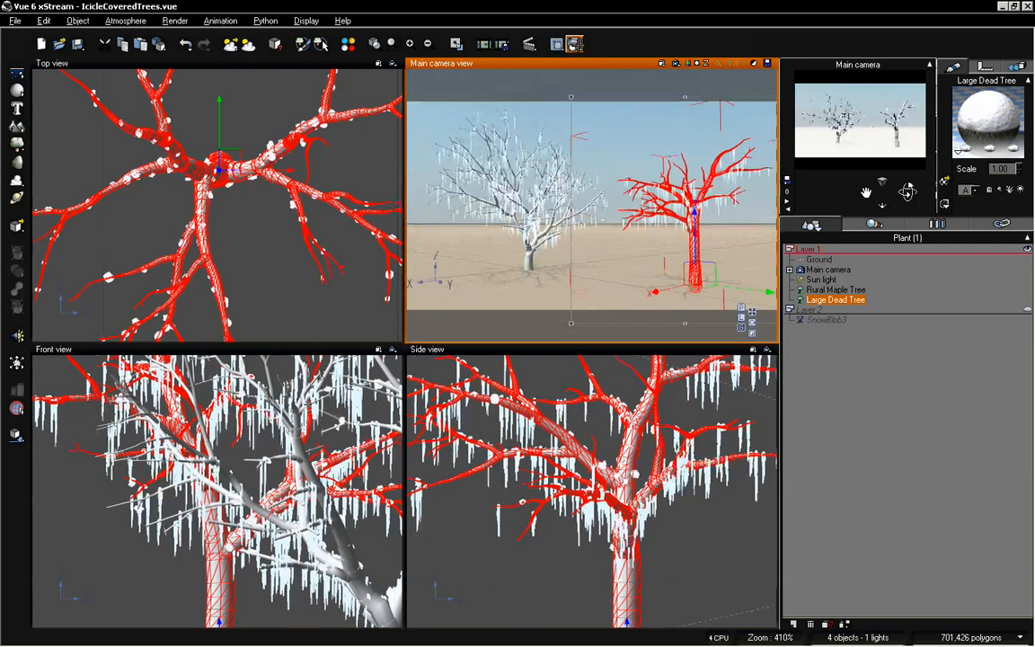
click(522, 42)
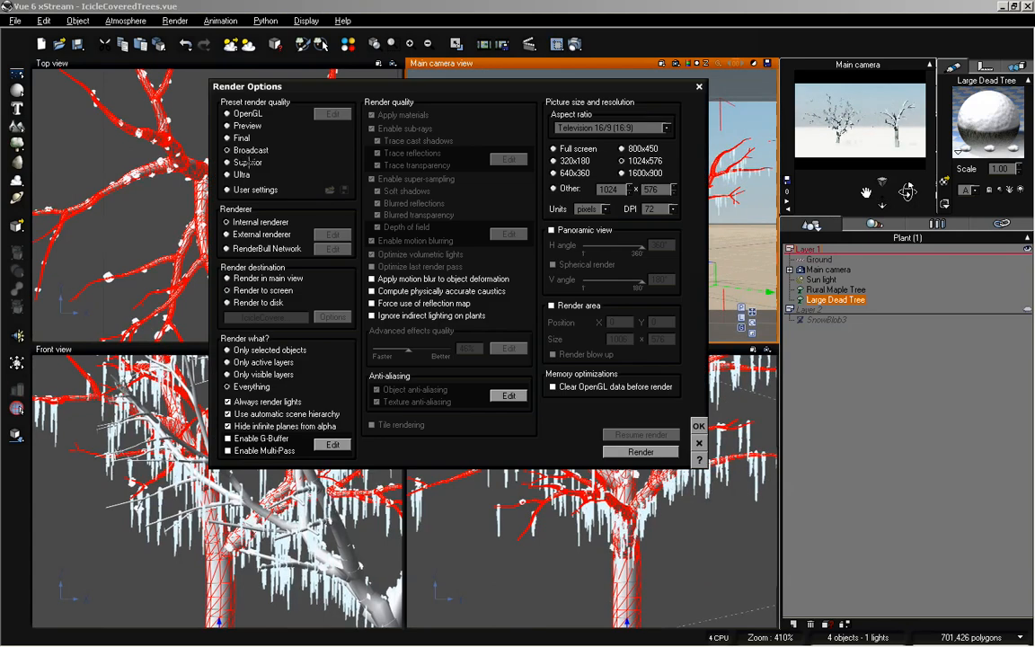
click(641, 451)
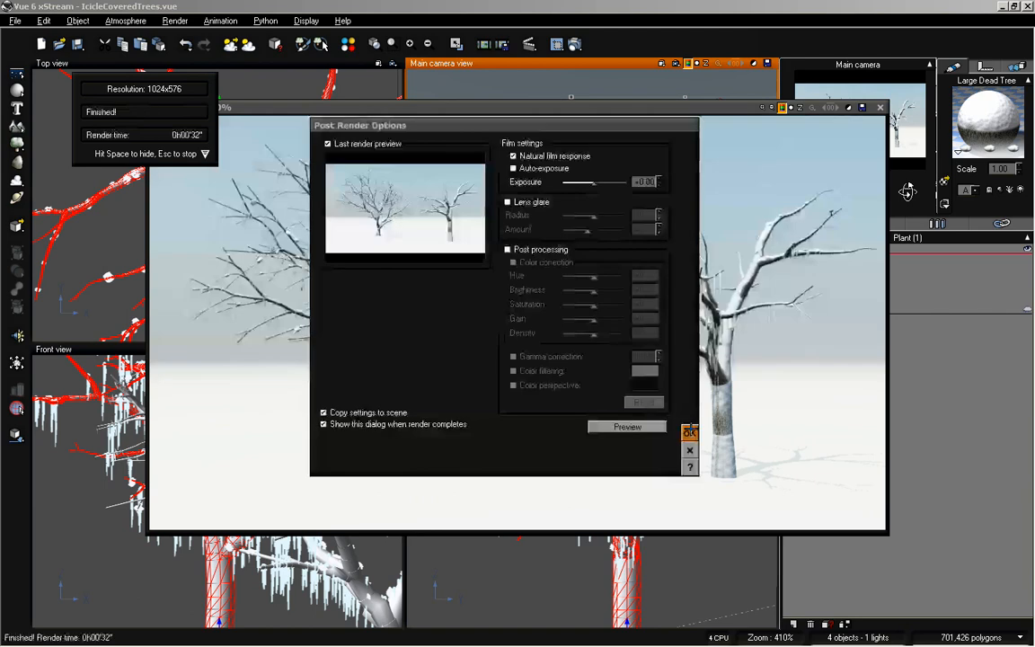
click(691, 433)
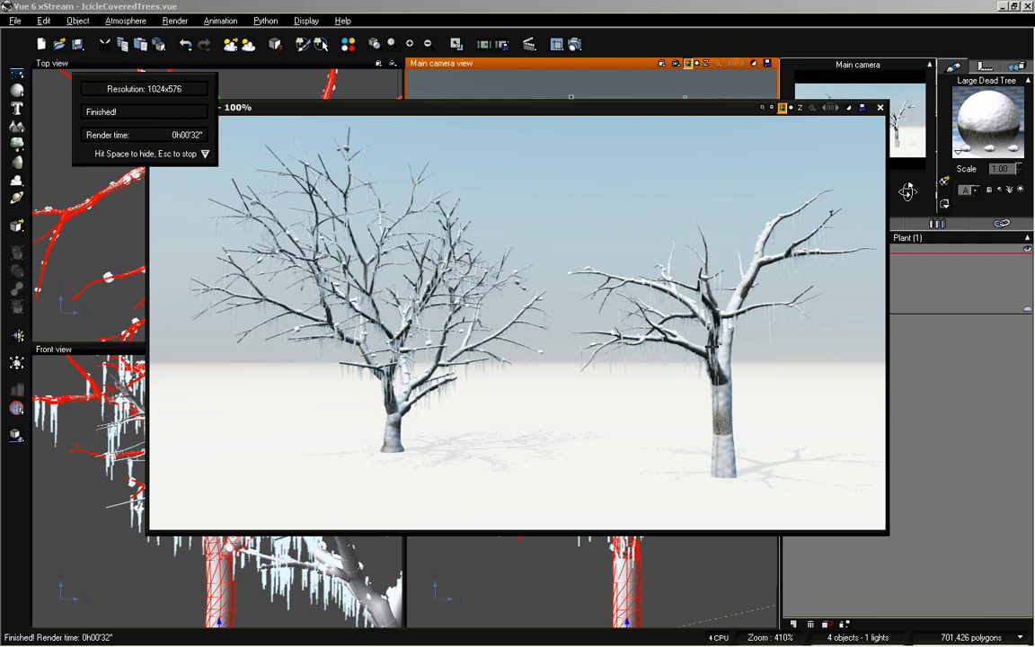
click(879, 107)
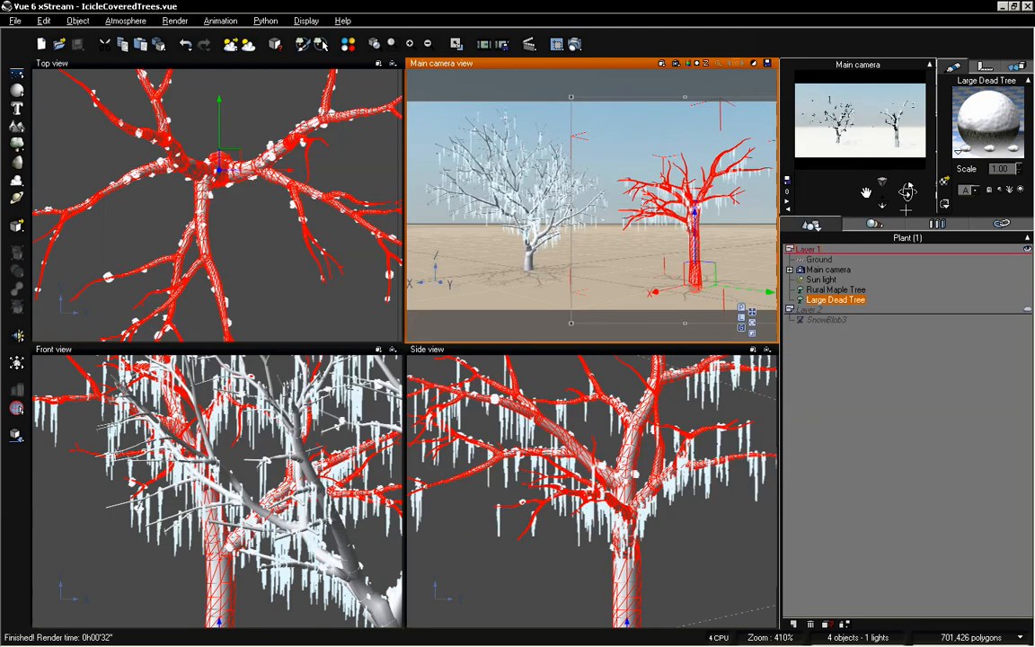
Add a standard terrain at the trees, enlarge it and angle the camera down onto it
mouse_move(901, 206)
mouse_down()
mouse_move(921, 200)
mouse_move(914, 207)
mouse_up()
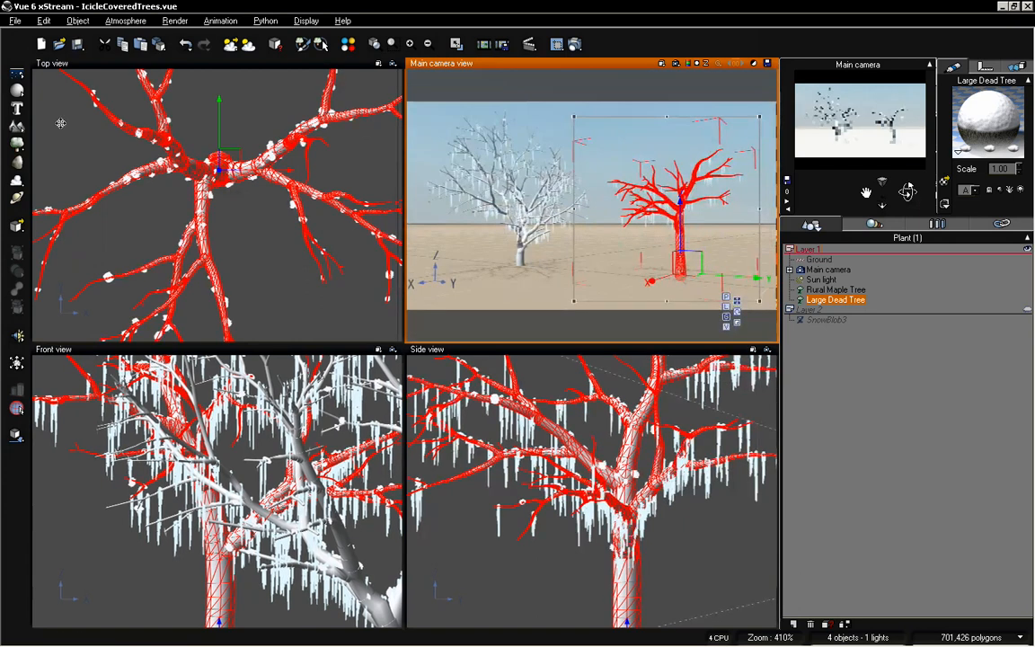
click(16, 127)
click(31, 133)
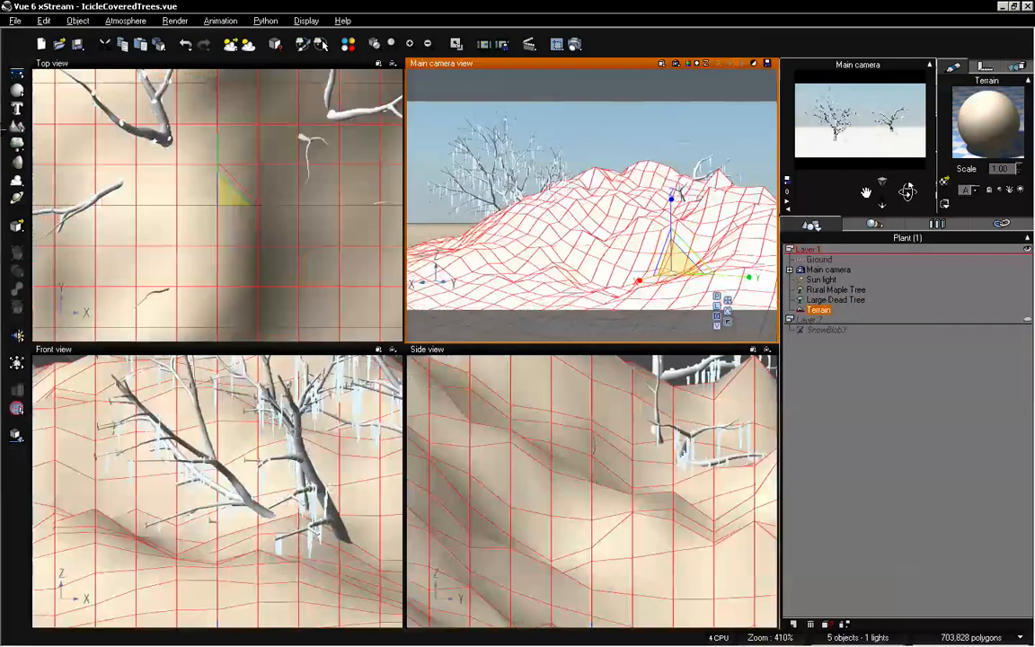
drag(908, 190, 909, 189)
right_drag(645, 189, 659, 218)
drag(660, 217, 914, 51)
drag(635, 179, 635, 204)
drag(635, 205, 660, 138)
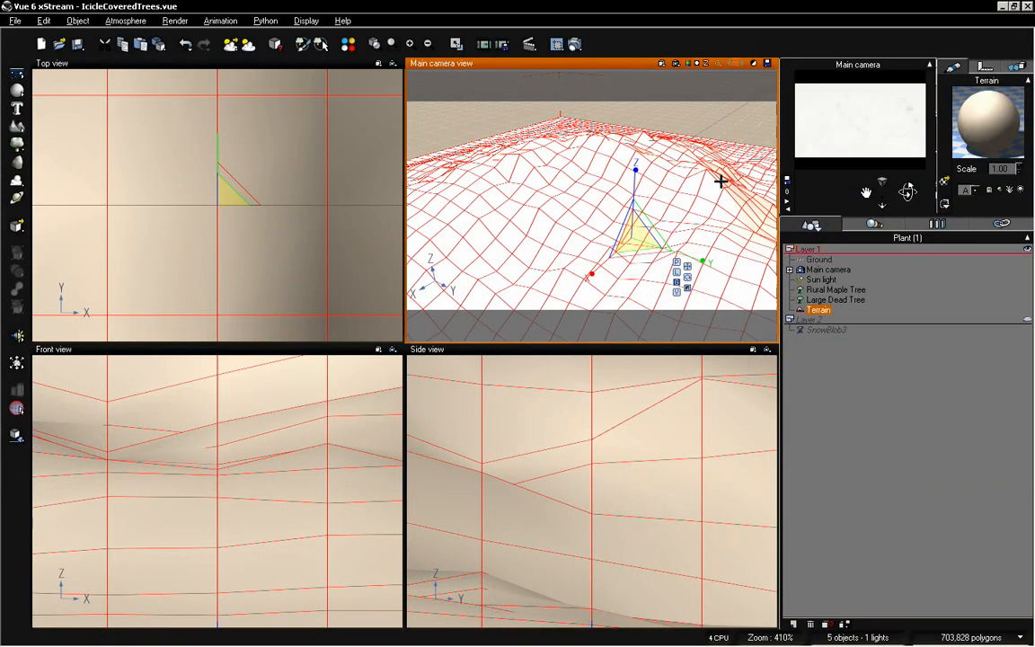
Open the new terrain in the Terrain Editor and double its resolution to 512x512
right_click(721, 180)
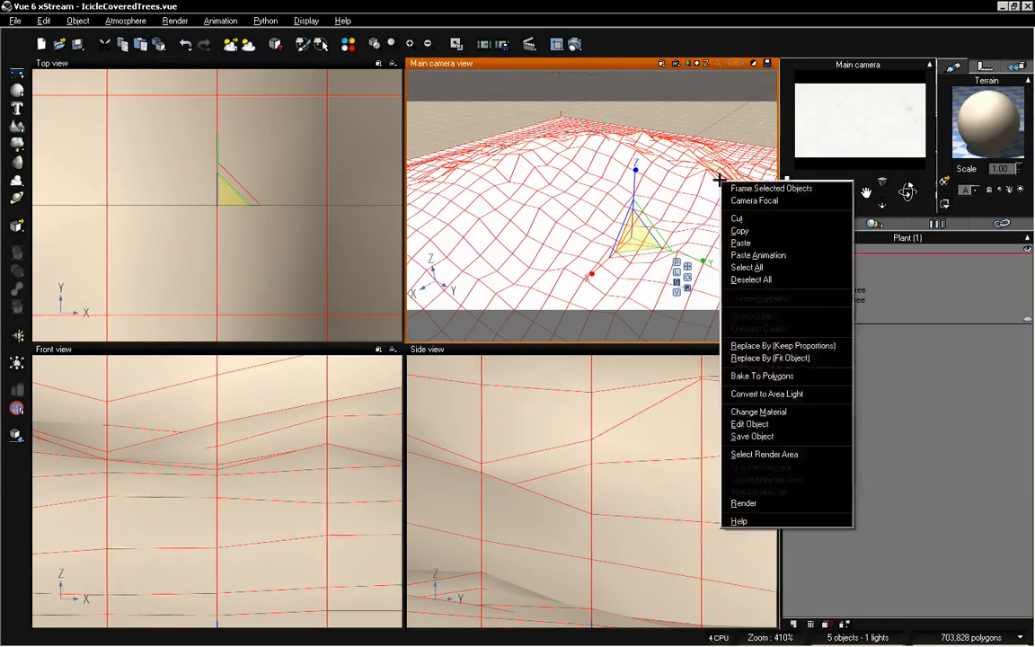
click(762, 424)
right_drag(525, 335, 550, 374)
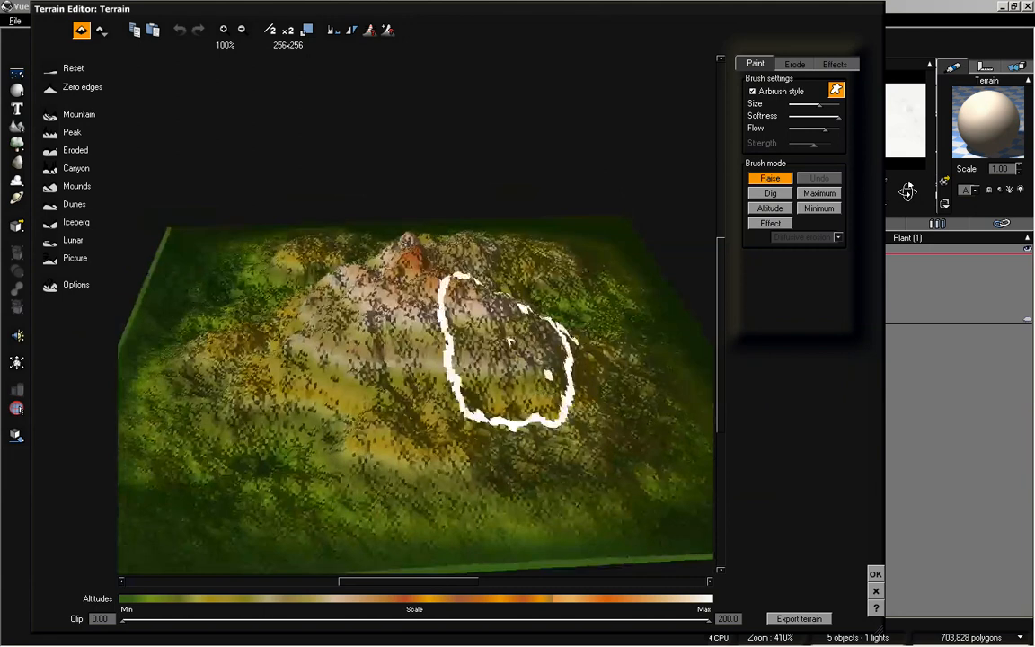
click(288, 29)
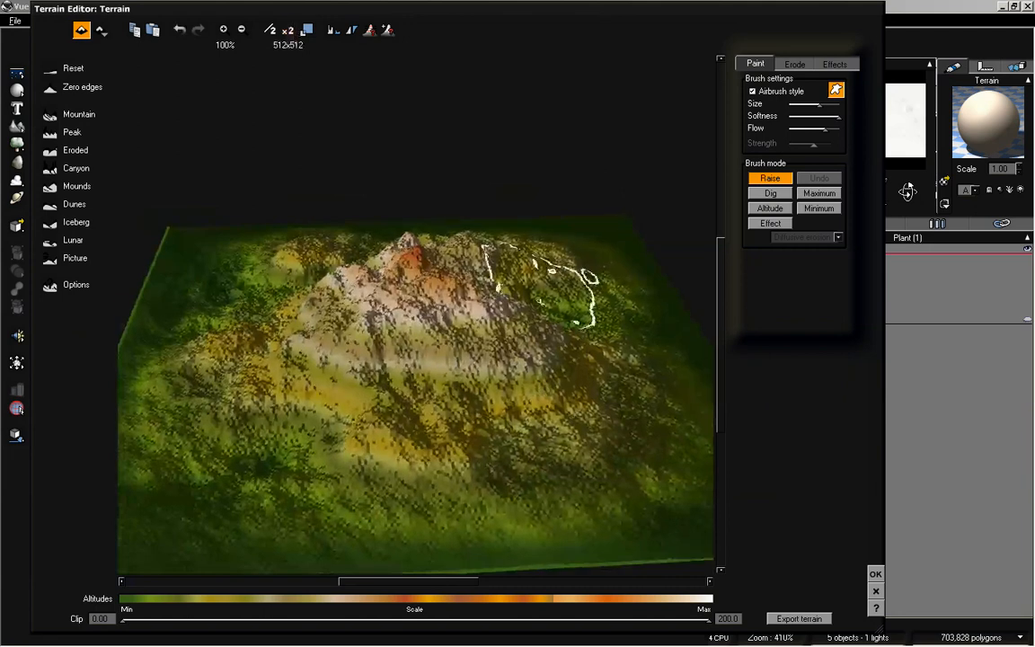
mouse_move(571, 337)
right_down()
mouse_move(460, 315)
mouse_move(465, 299)
mouse_move(490, 314)
mouse_move(477, 316)
mouse_move(518, 320)
mouse_move(510, 375)
right_up()
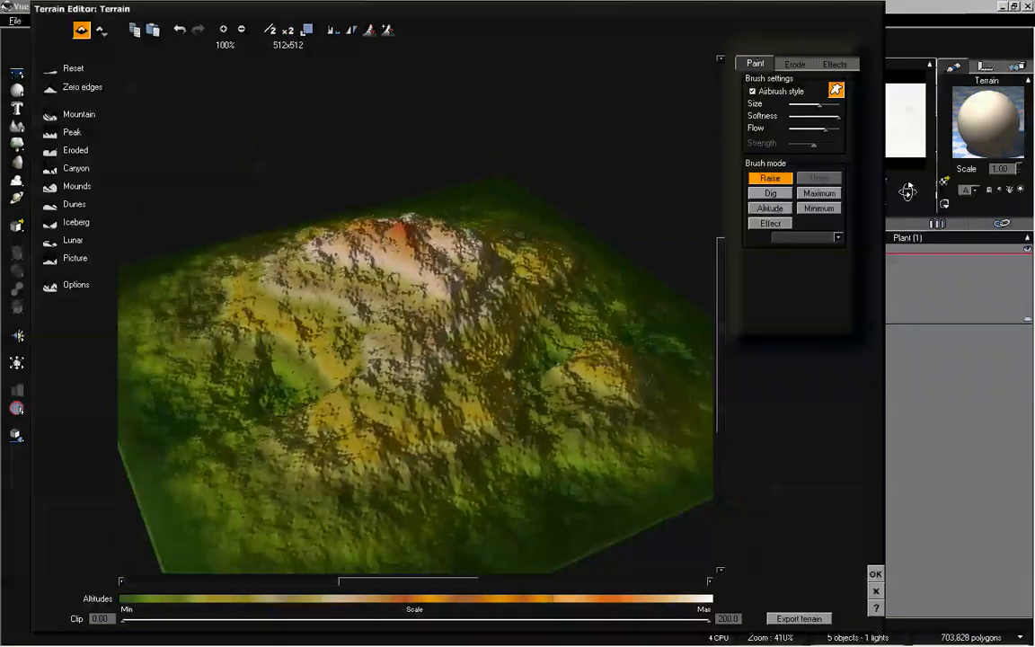
right_drag(506, 292, 449, 275)
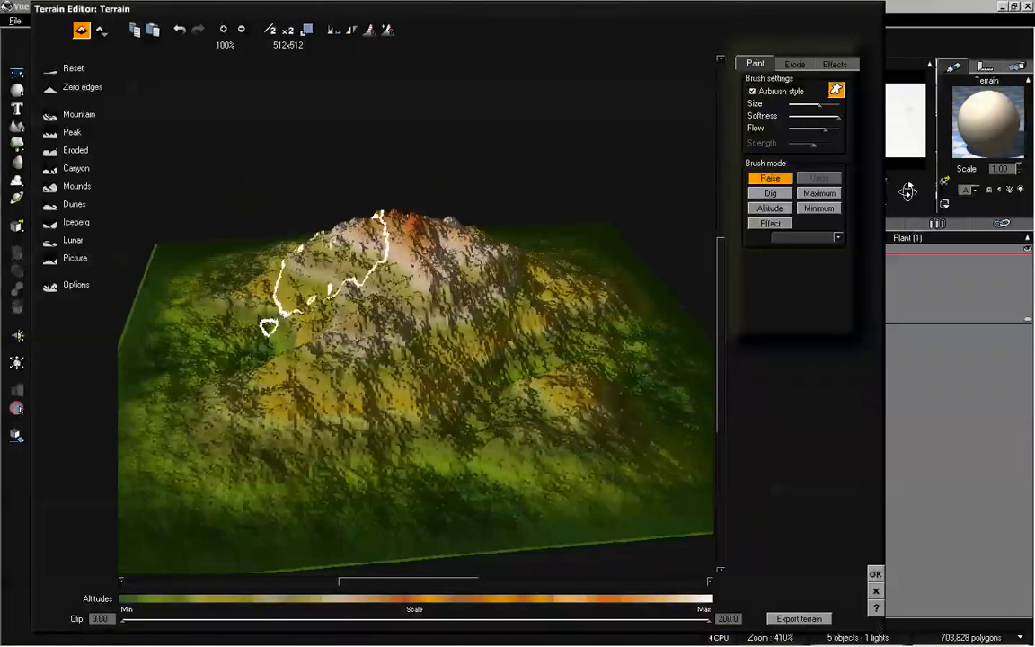
Generate a mountain shape on the terrain and smooth it with diffusive erosion at a softer rock hardness
click(48, 115)
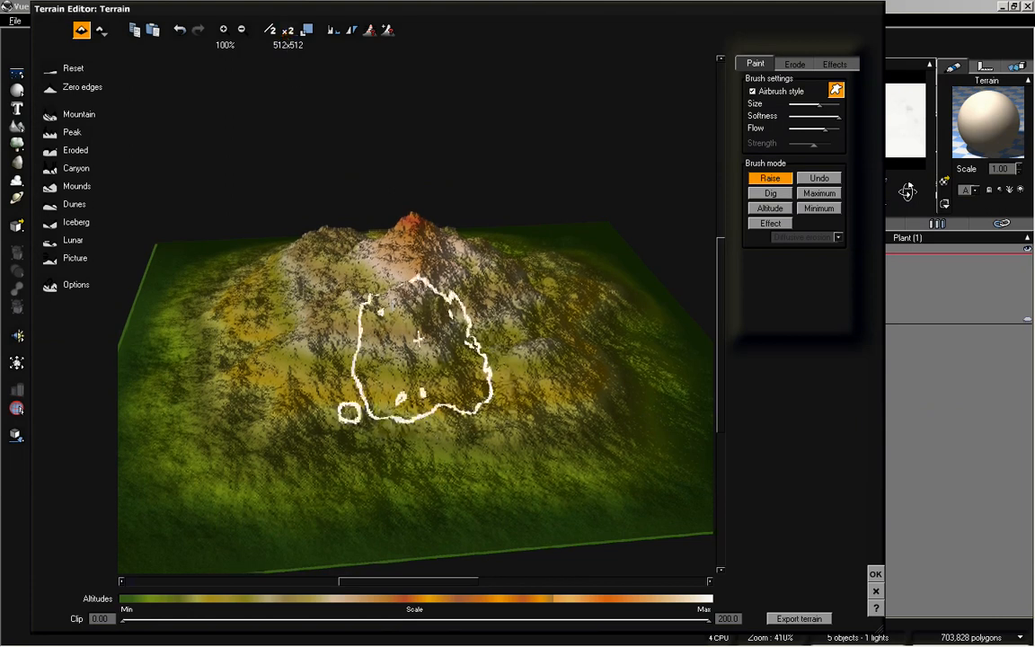
mouse_move(411, 337)
right_down()
mouse_move(437, 379)
mouse_move(428, 364)
right_up()
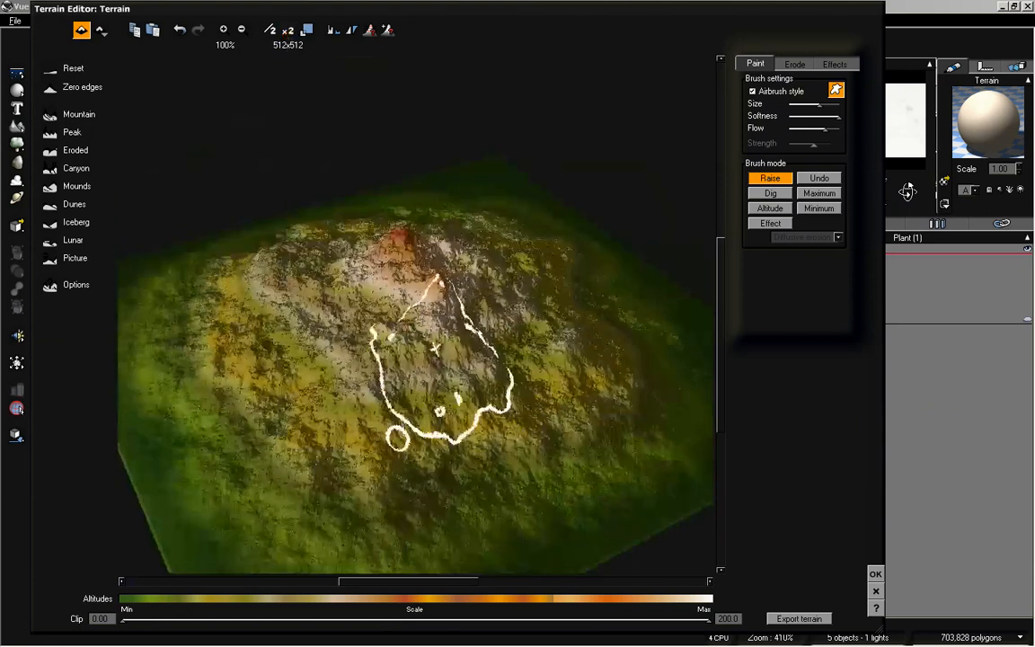
click(794, 64)
right_drag(525, 346, 536, 328)
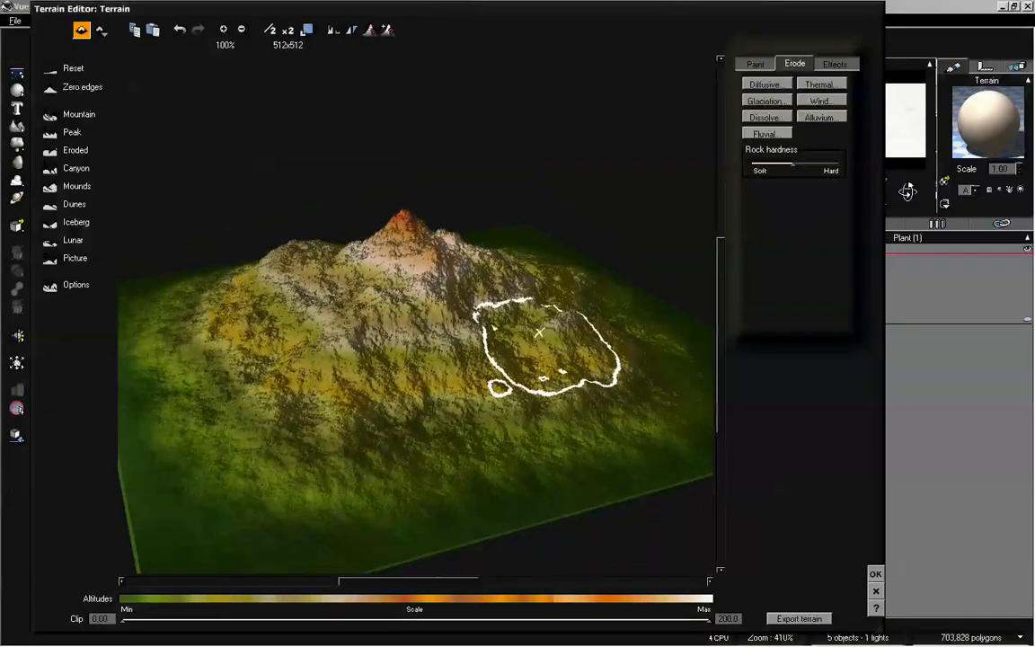
click(775, 85)
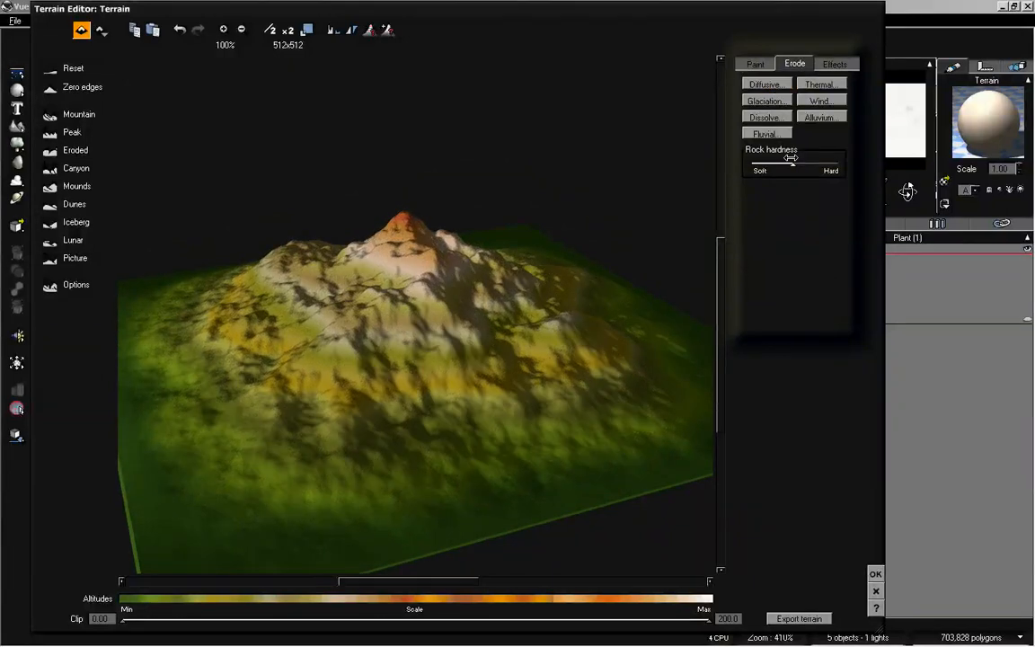
click(774, 82)
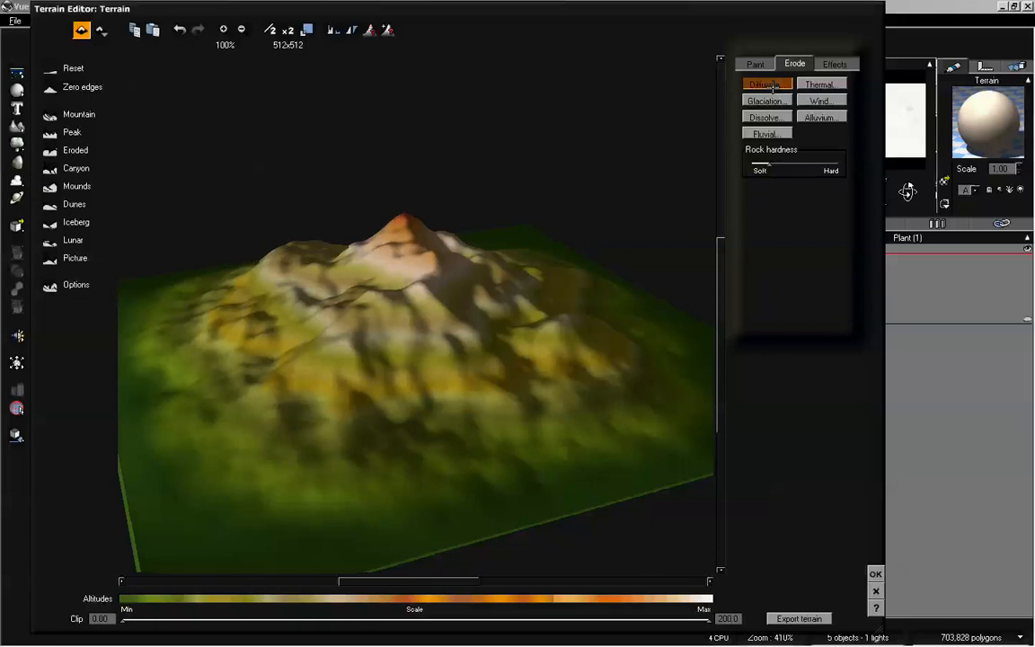
mouse_move(412, 305)
right_down()
mouse_move(427, 308)
mouse_move(419, 294)
right_up()
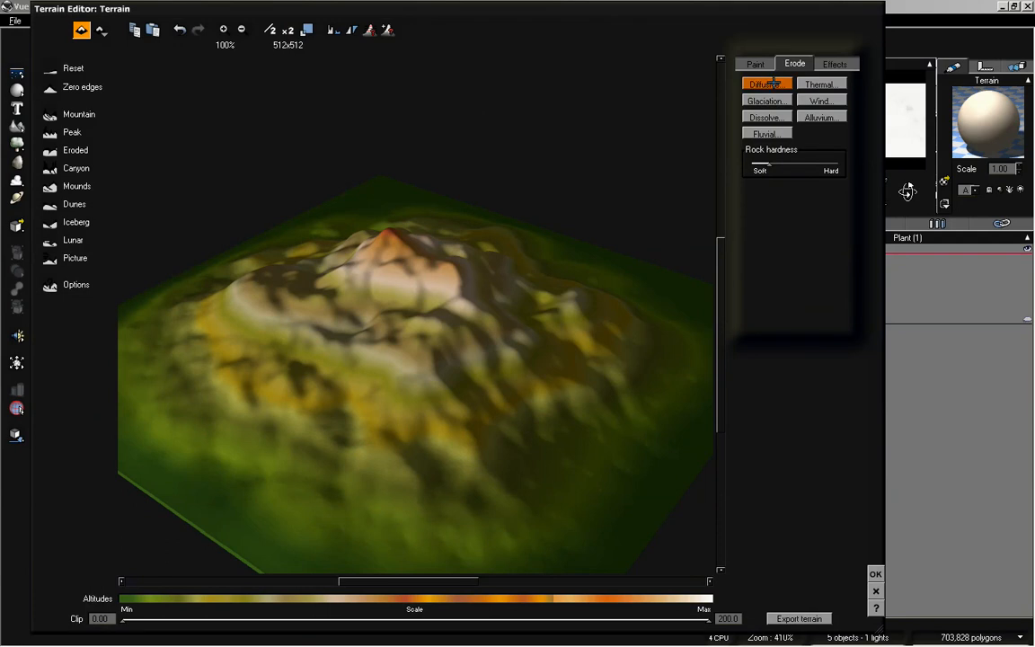
Double the terrain resolution to 1024x1024, add the Dunes effect and accept the edited terrain
click(286, 30)
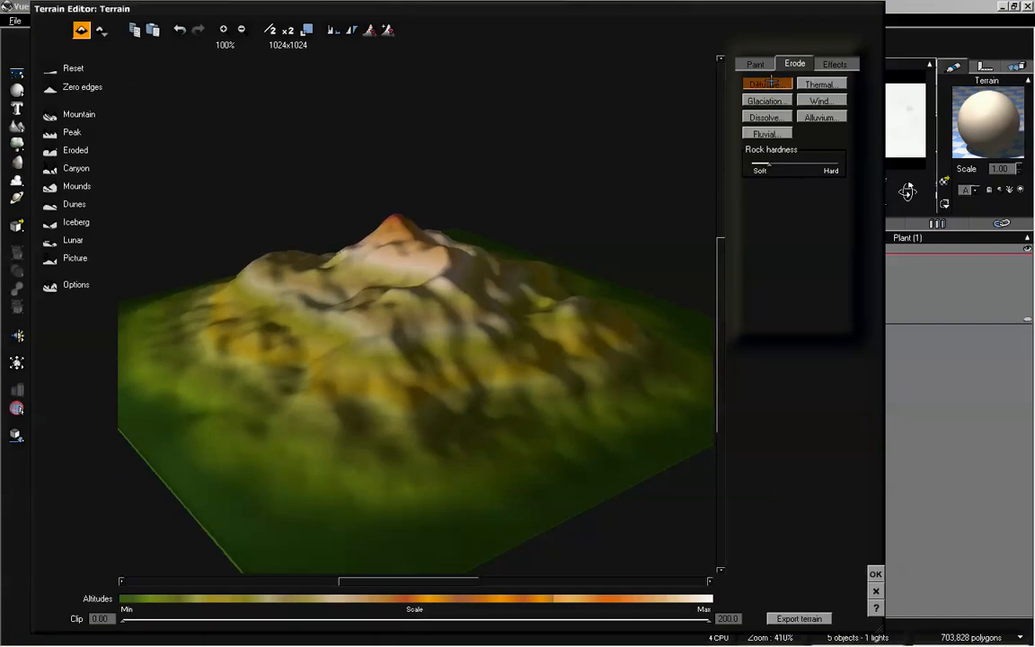
drag(575, 290, 571, 342)
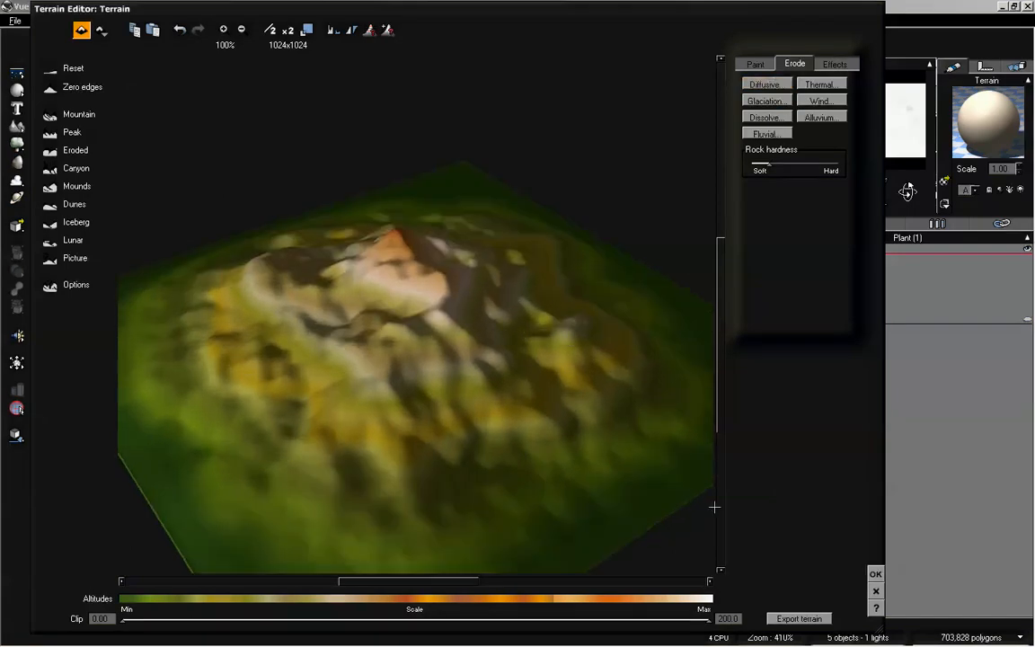
click(51, 205)
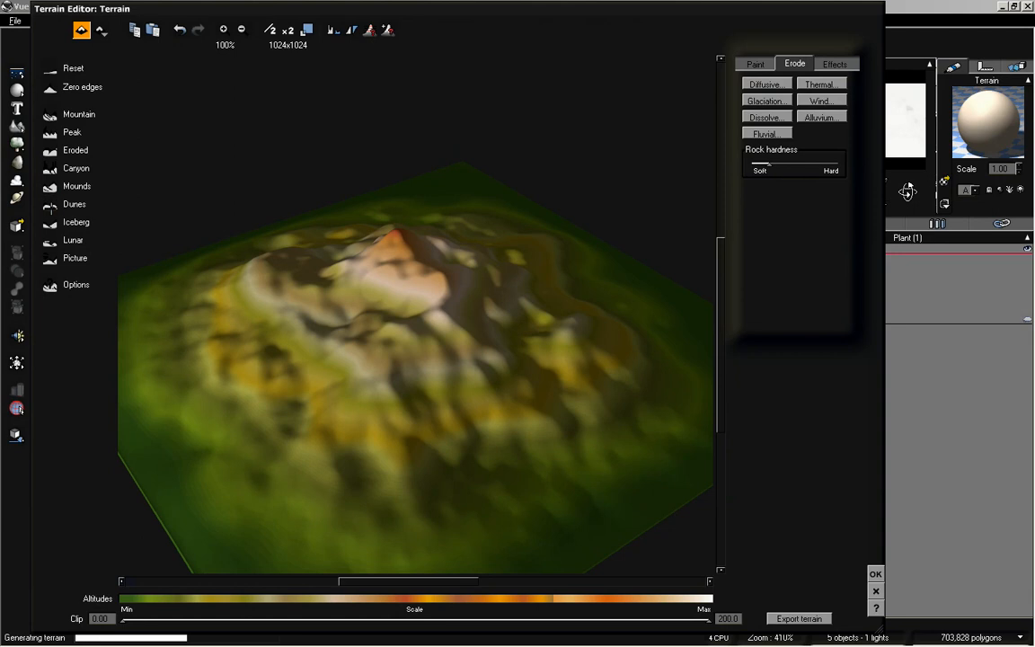
drag(359, 297, 430, 196)
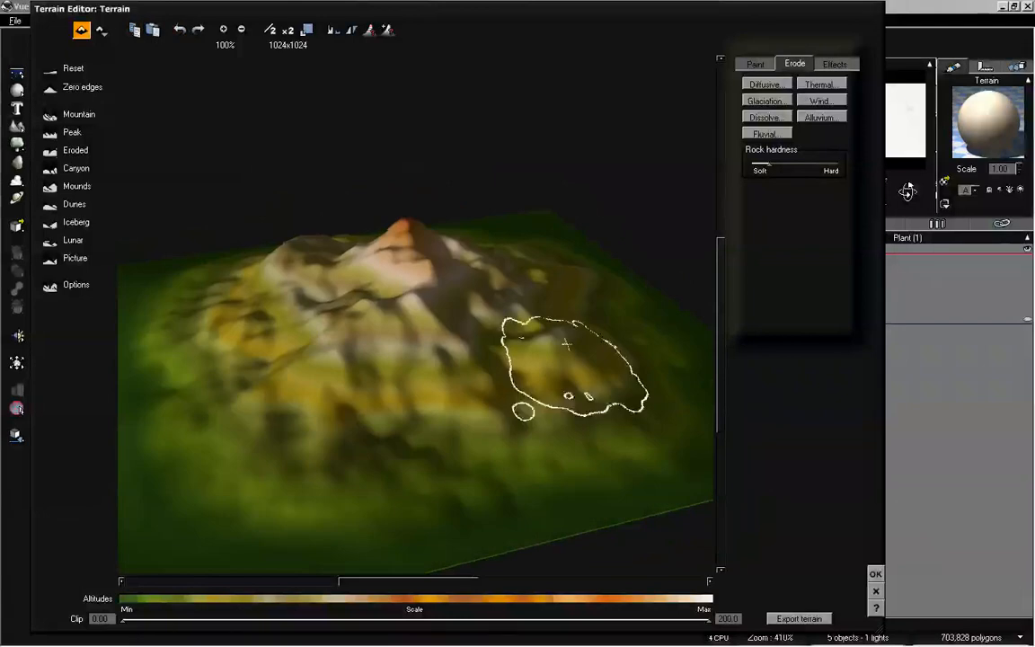
click(876, 573)
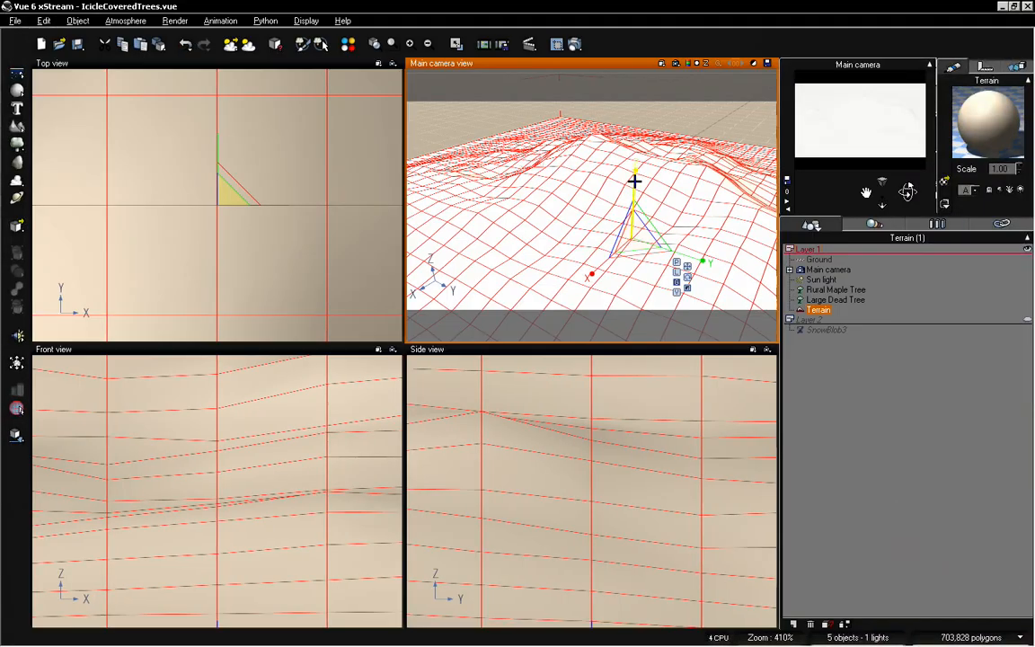
Flatten the terrain vertically and move it back so both trees stand near its front edge
drag(634, 181, 636, 214)
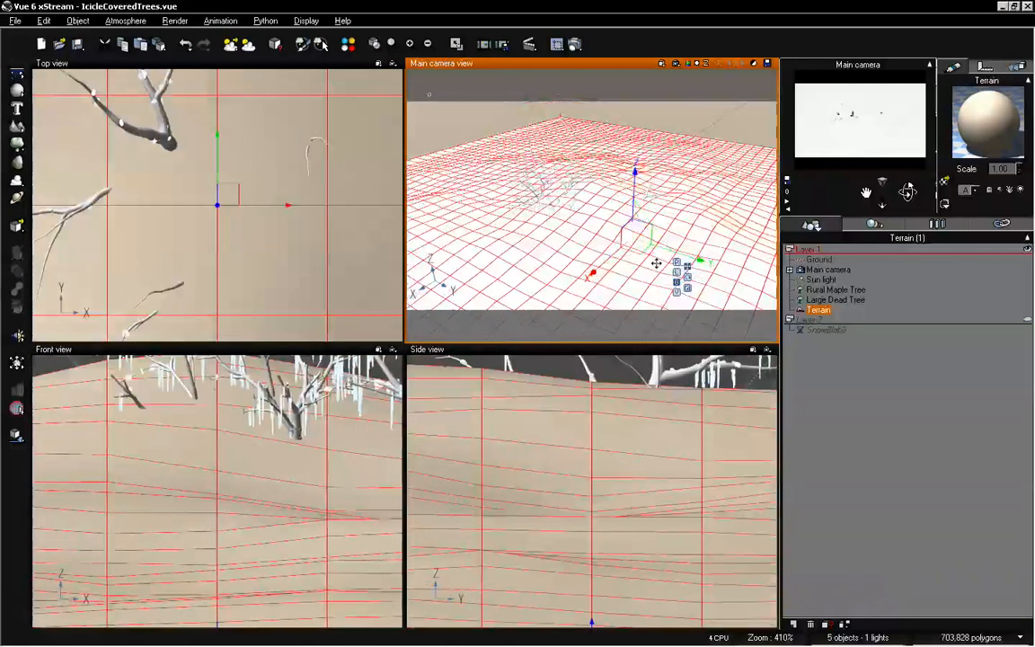
drag(606, 263, 709, 136)
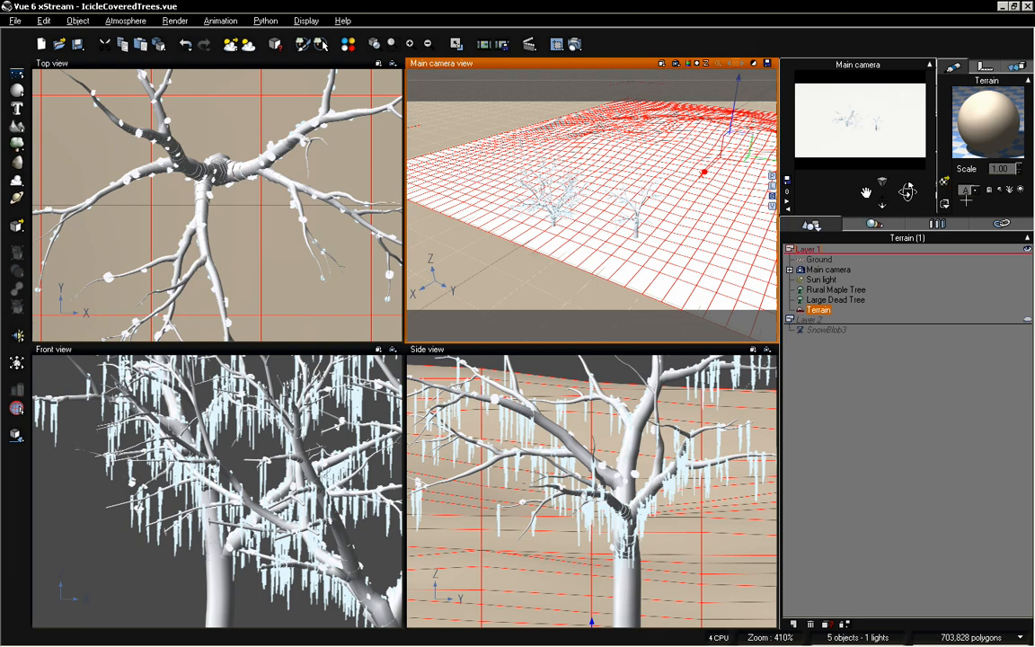
Copy the SnowBlob3 material and paste it onto the terrain
click(845, 300)
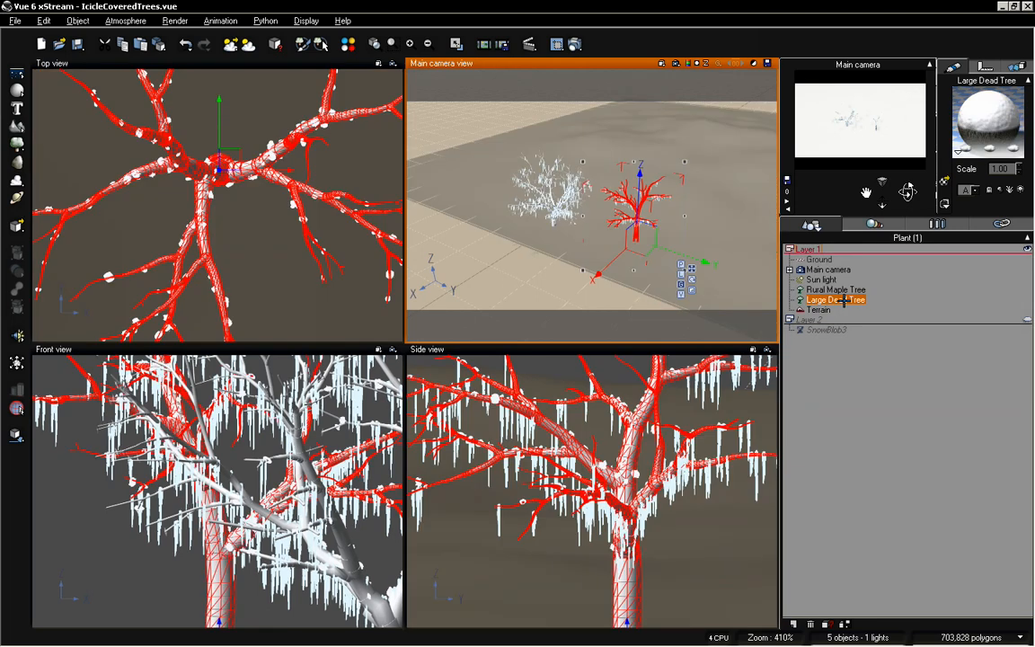
click(832, 329)
right_click(988, 122)
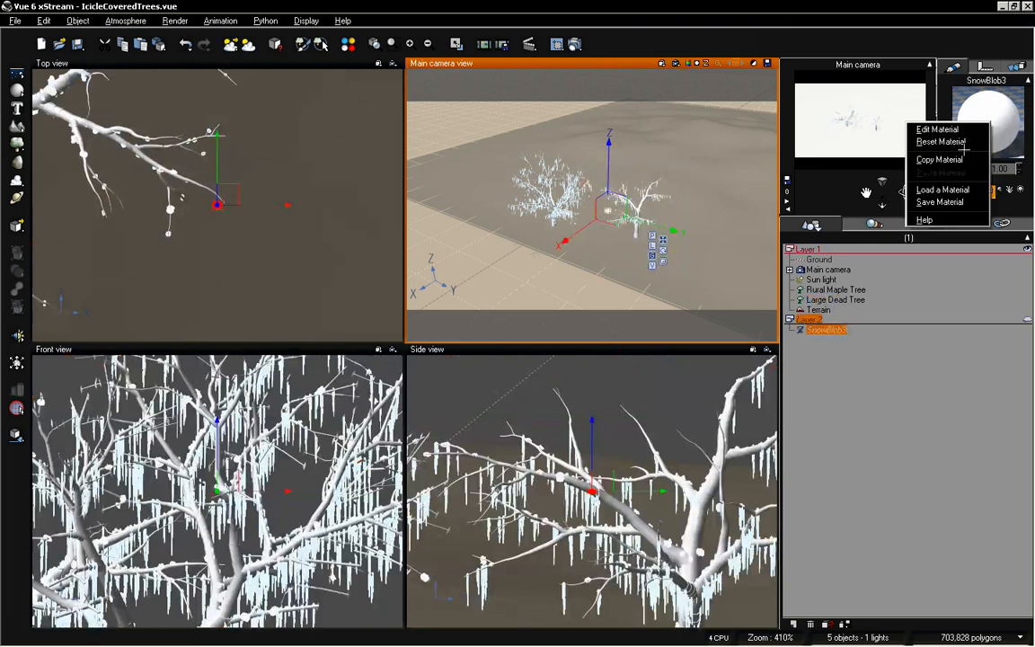
click(952, 159)
click(818, 310)
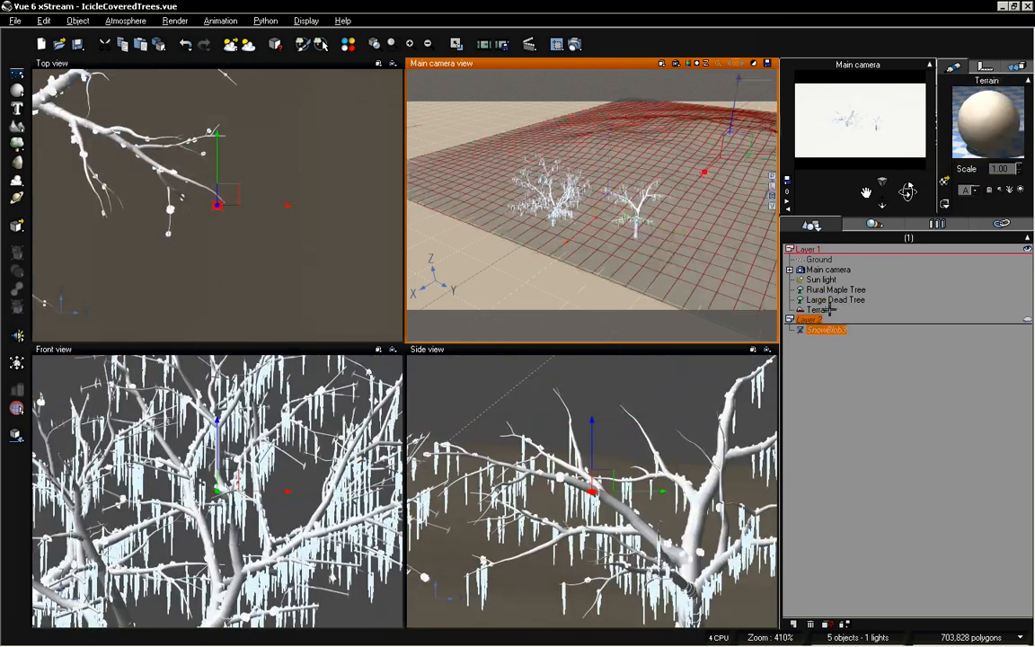
right_click(984, 122)
click(963, 169)
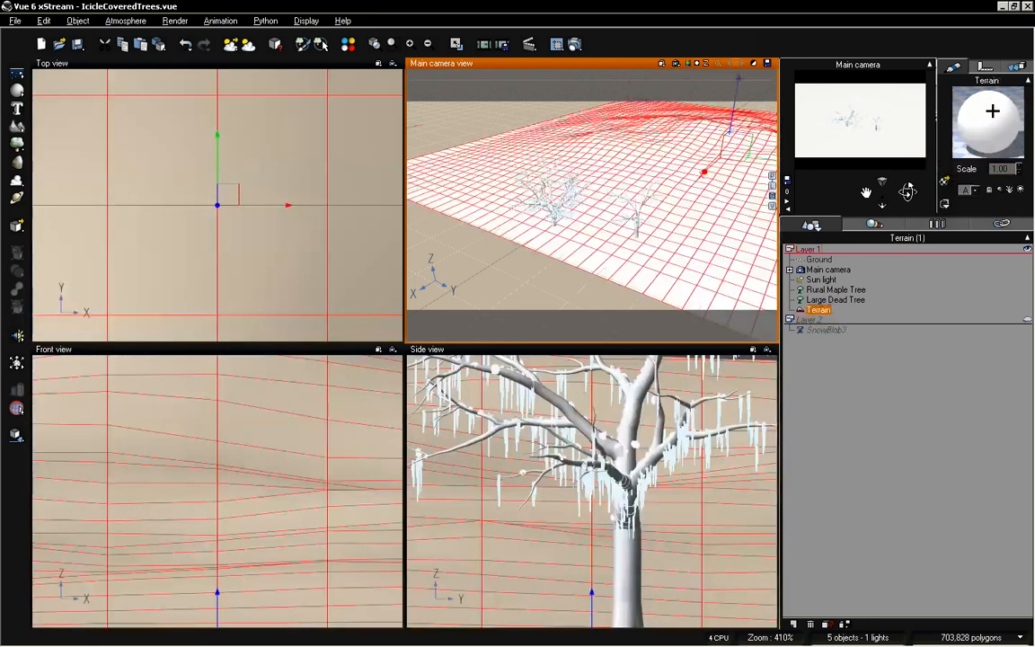
Rename the terrain's material Snow_Terrain, set its diffuse lighting to 71% and ambient to 51%, and accept it
double_click(992, 111)
click(575, 102)
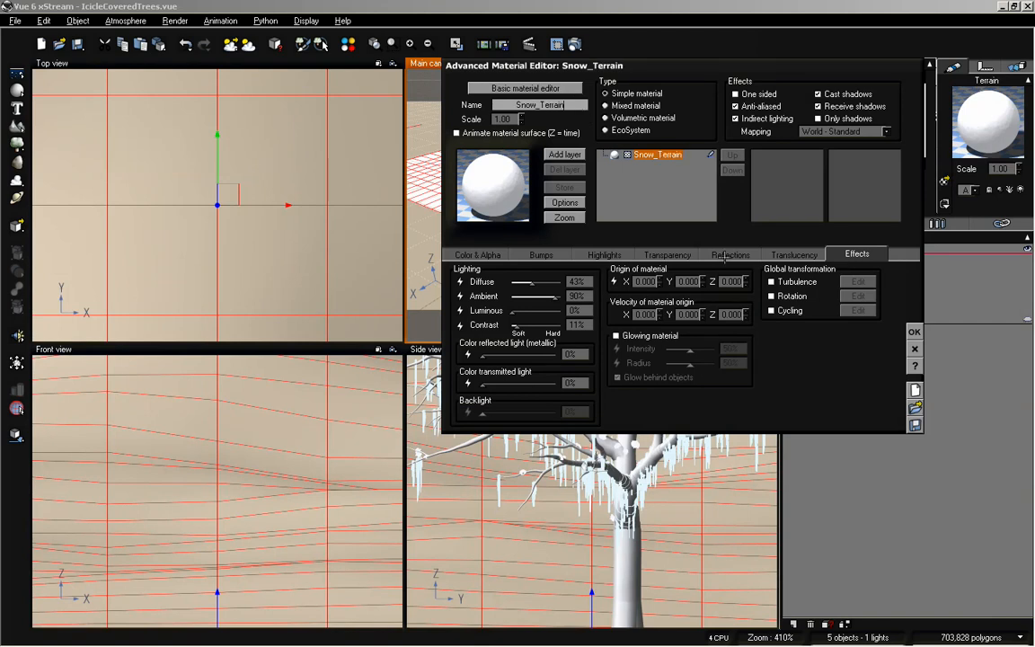
drag(564, 296, 558, 296)
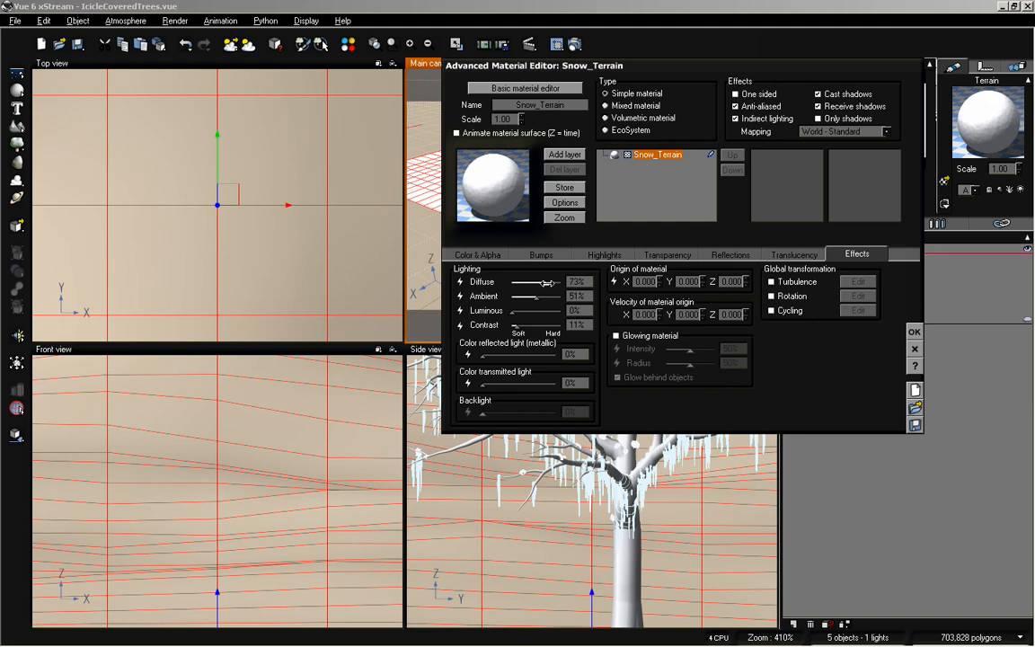
drag(547, 283, 544, 283)
click(914, 332)
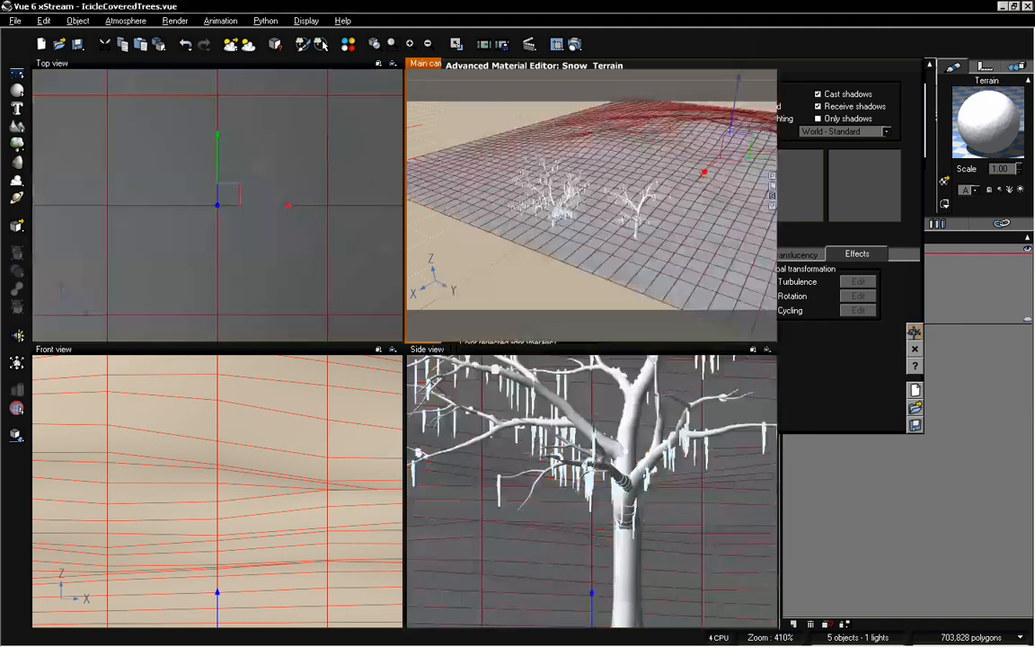
double_click(962, 144)
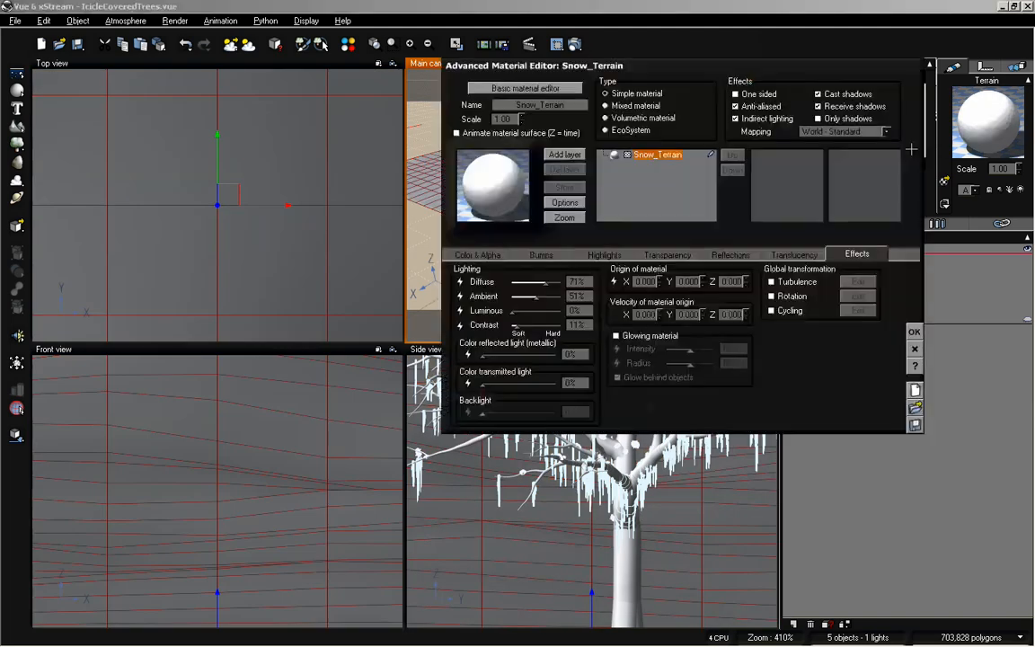
click(541, 254)
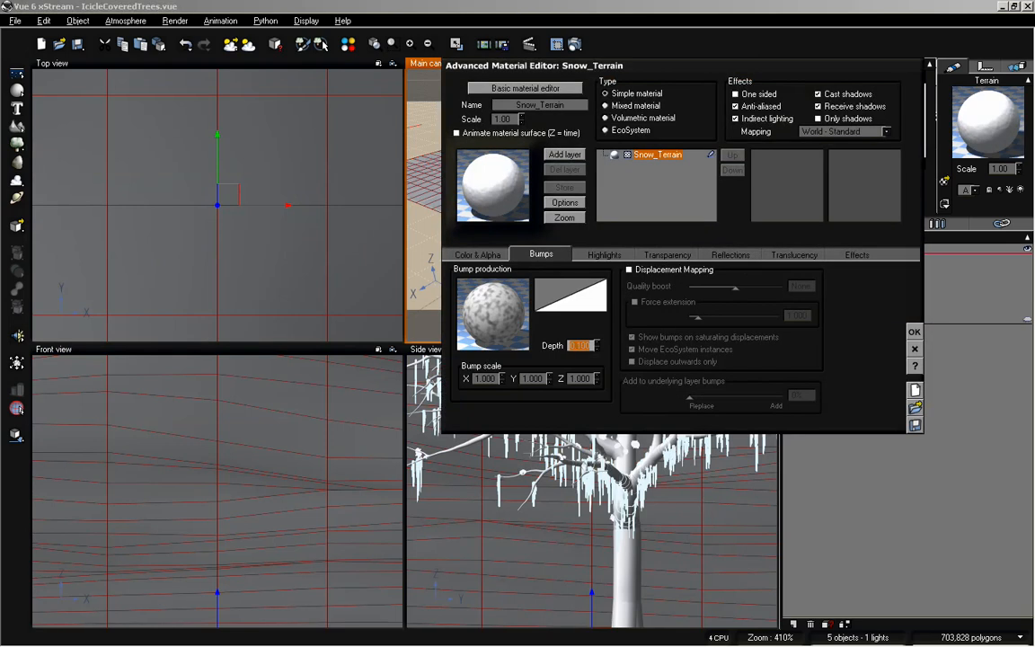
click(914, 332)
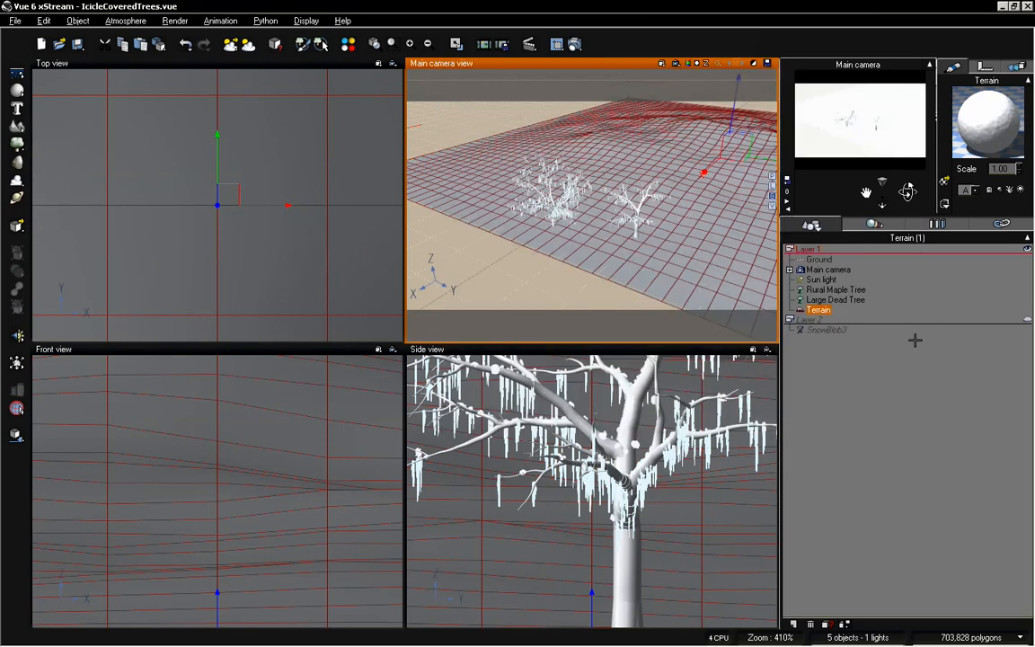
Angle the camera so the horizon shows behind the trees and stretch the terrain's height upward
mouse_move(908, 190)
mouse_down()
mouse_move(855, 191)
mouse_move(907, 189)
mouse_up()
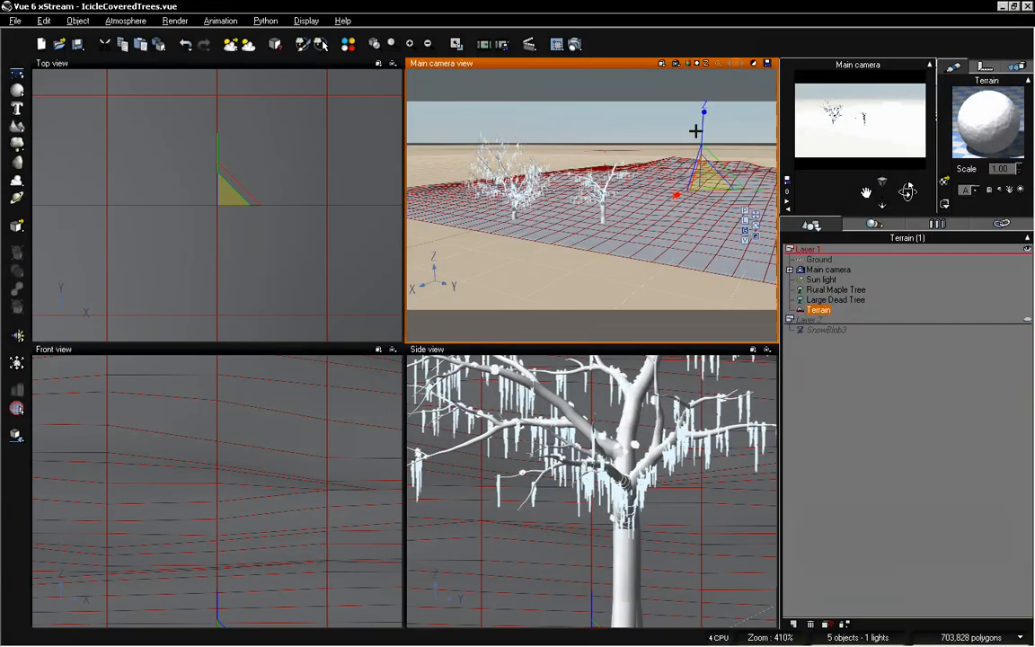
drag(704, 130, 705, 81)
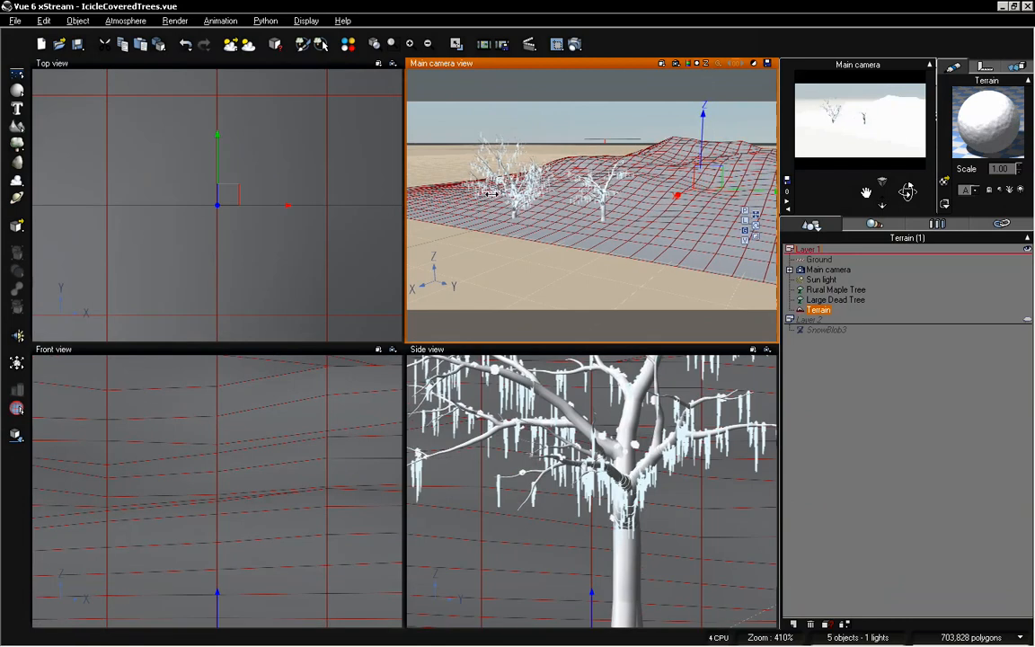
Duplicate the snow terrain, rotate the copy about 45 degrees and place it diagonally beyond the original, near the camera
scroll(277, 225, down, 10)
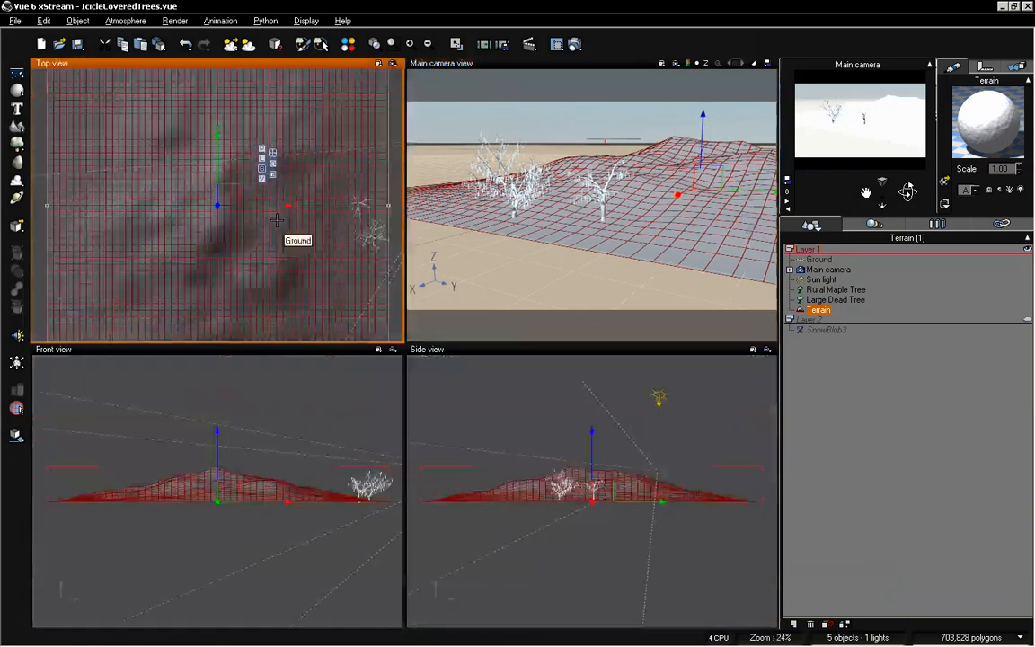
scroll(280, 232, down, 3)
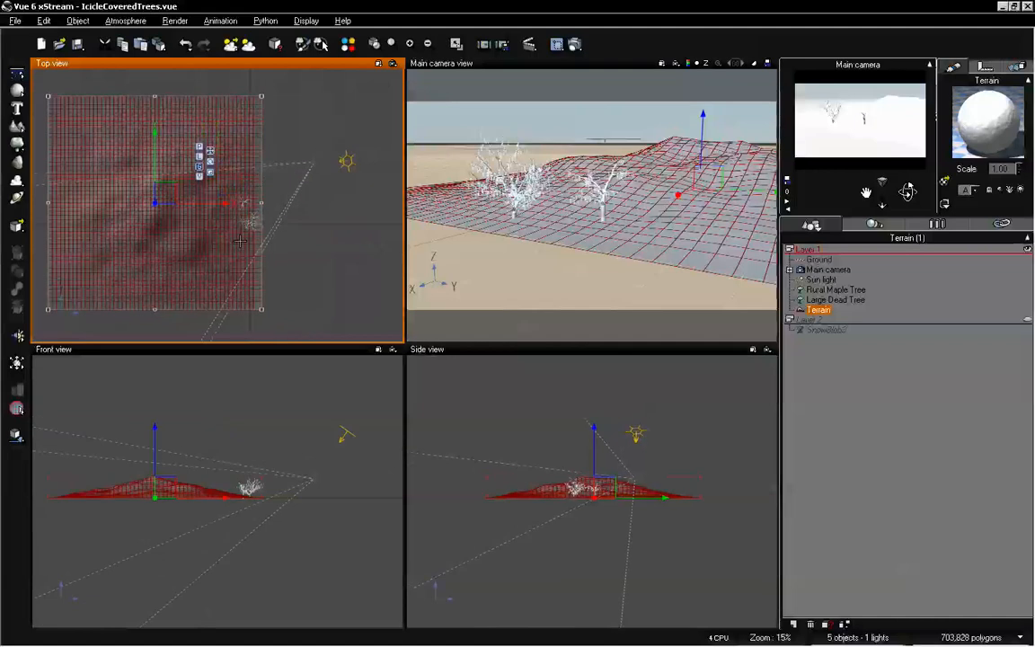
key(ctrl+d)
drag(224, 234, 317, 155)
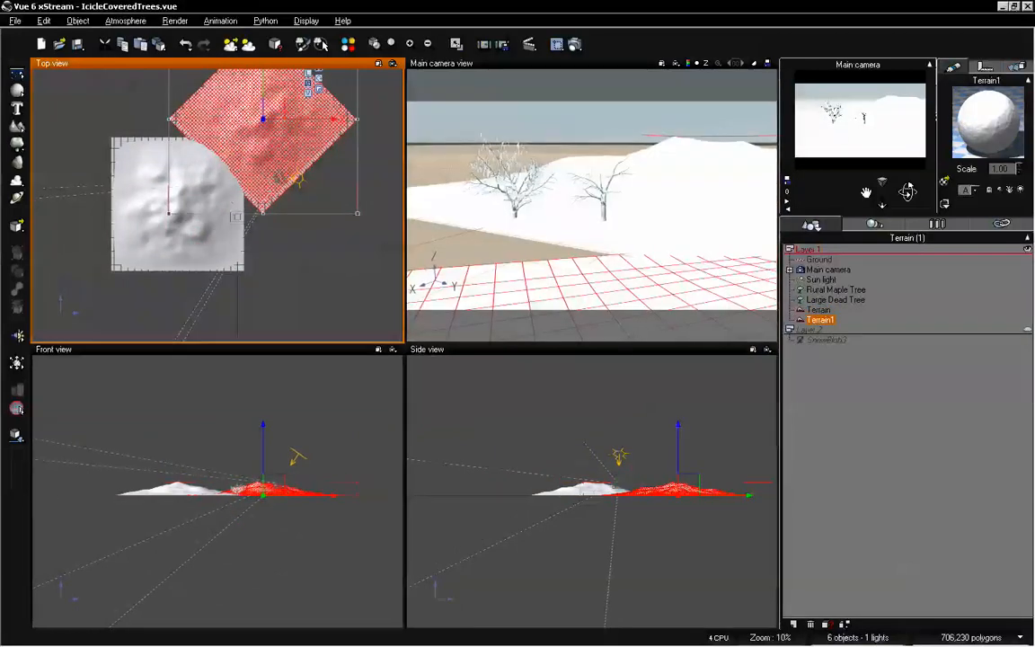
Enlarge the original terrain and shift it so it extends under the camera on all sides
click(193, 254)
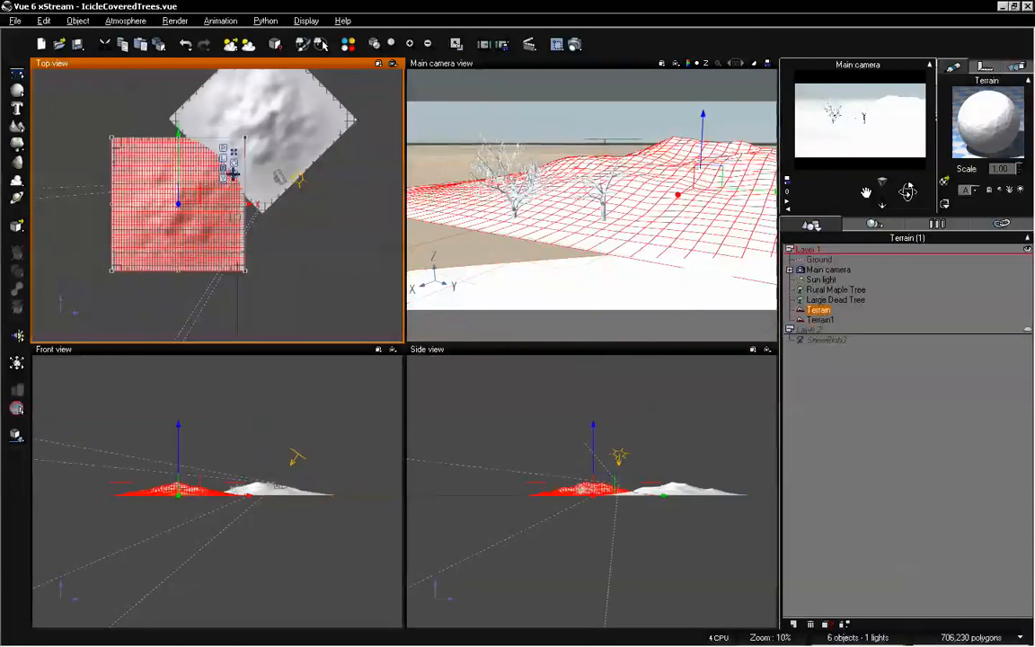
click(234, 173)
drag(189, 195, 704, 159)
click(300, 229)
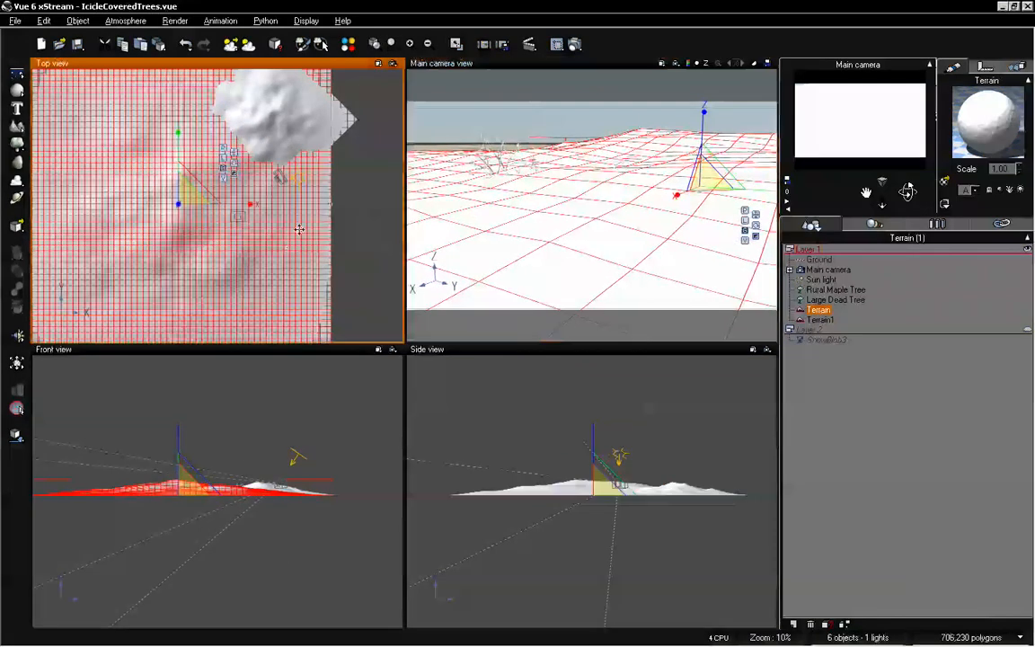
drag(300, 229, 324, 212)
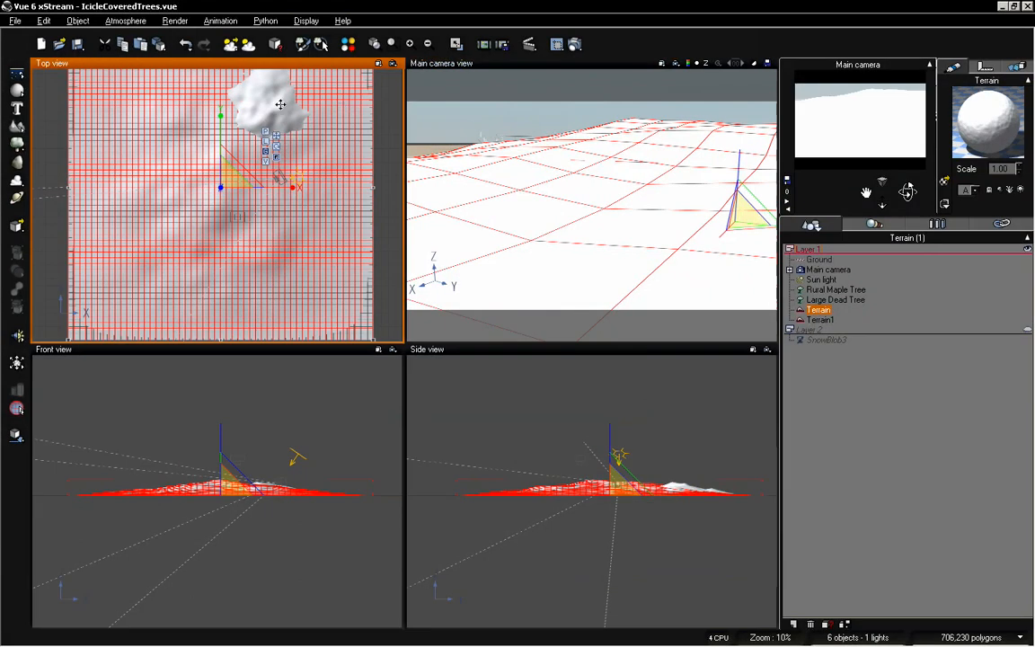
Move the duplicate terrain to the large terrain's far corner in the camera's background and enlarge it
click(820, 320)
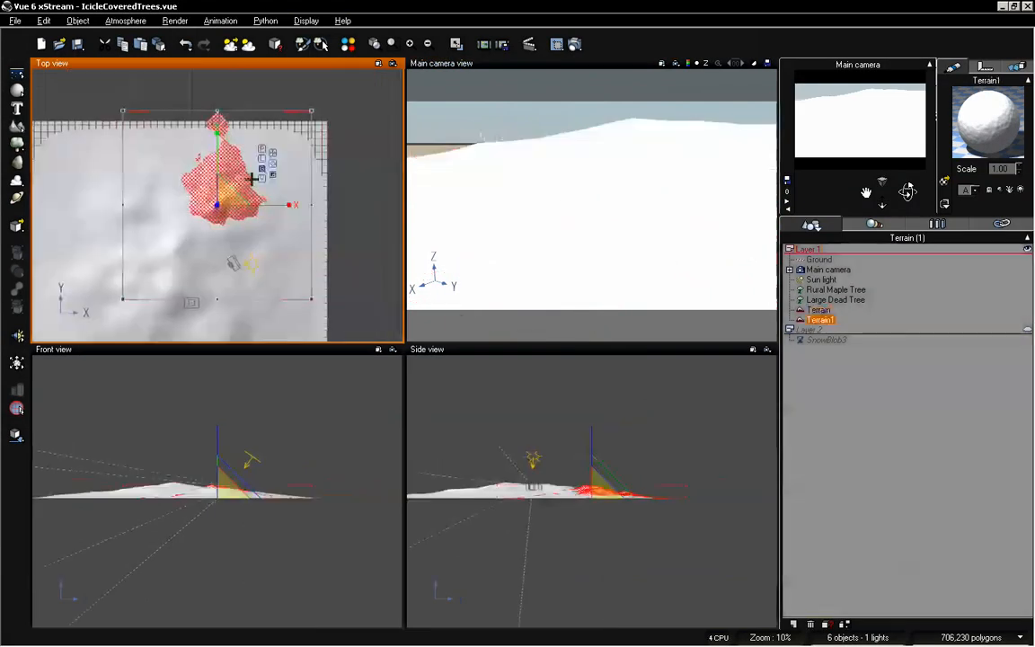
drag(240, 172, 86, 181)
right_drag(169, 250, 278, 163)
drag(172, 128, 173, 318)
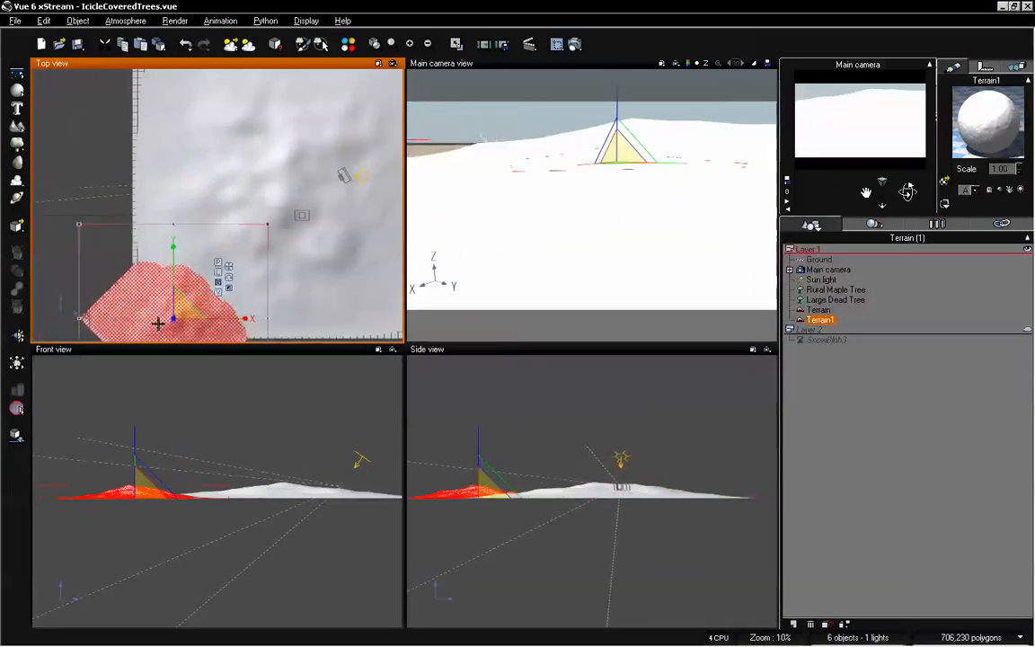
right_drag(242, 273, 261, 194)
drag(215, 262, 247, 266)
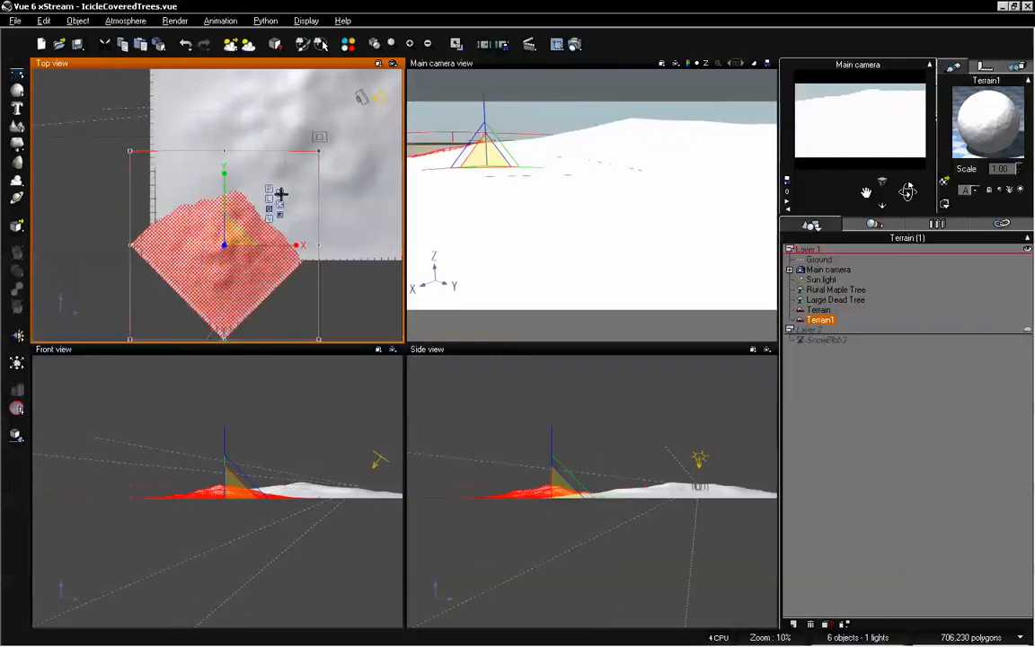
drag(266, 222, 310, 283)
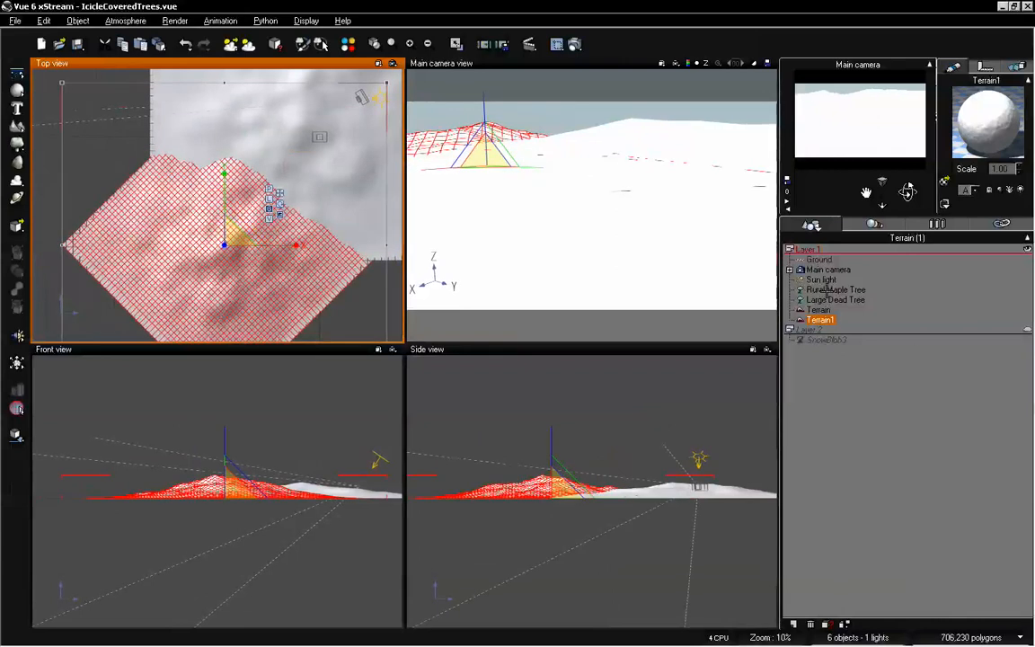
Clear all painted EcoSystem instances and remove SnowBlob3 from the EcoSystem Painter's population
click(827, 290)
ctrl+click(828, 300)
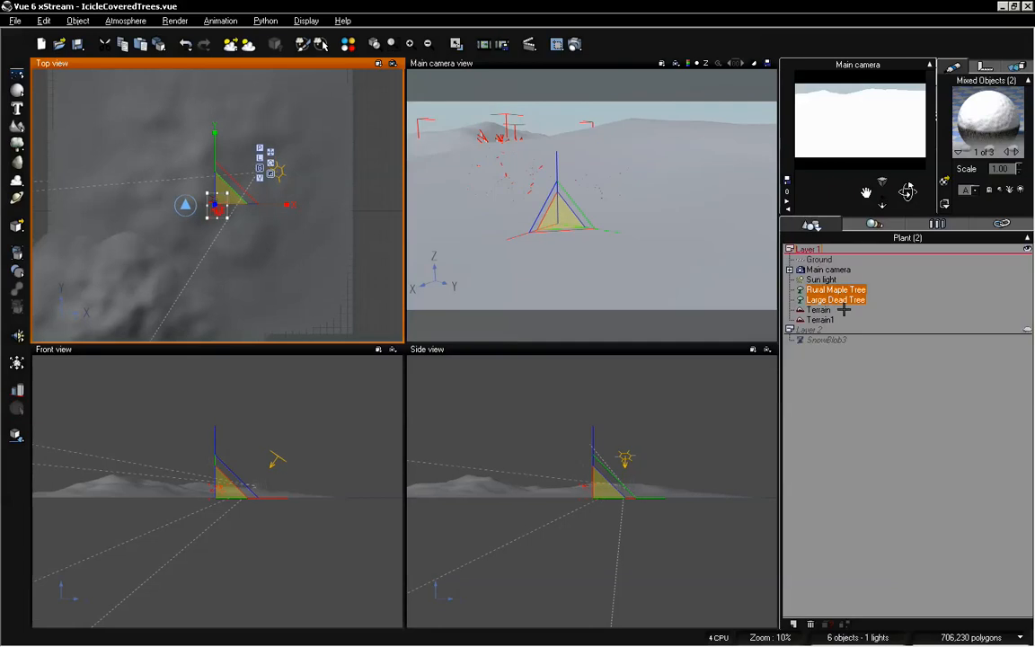
click(861, 425)
click(301, 43)
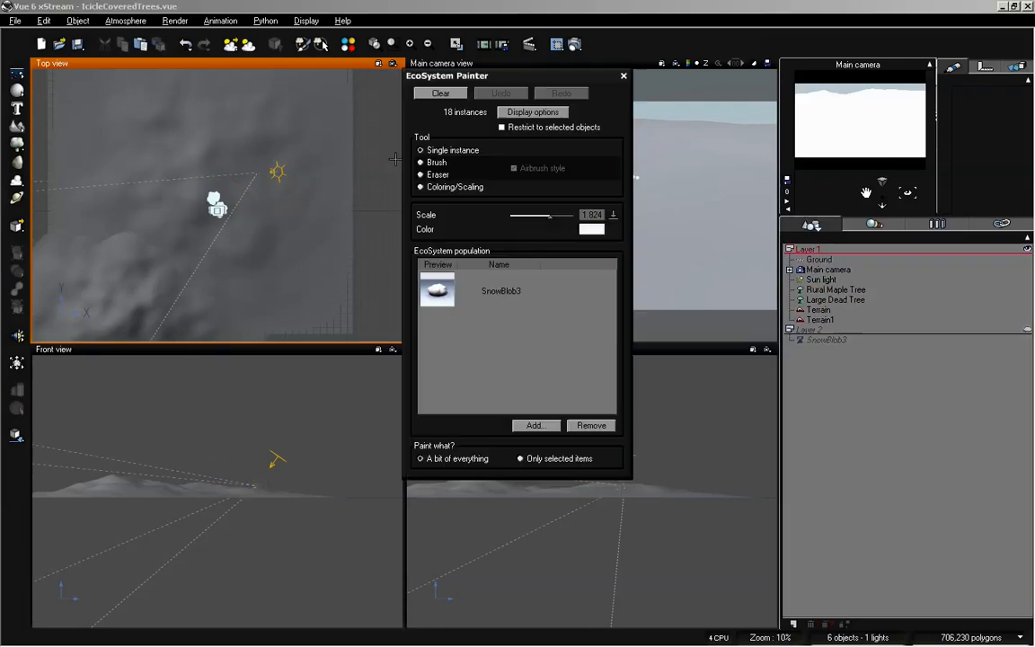
click(445, 93)
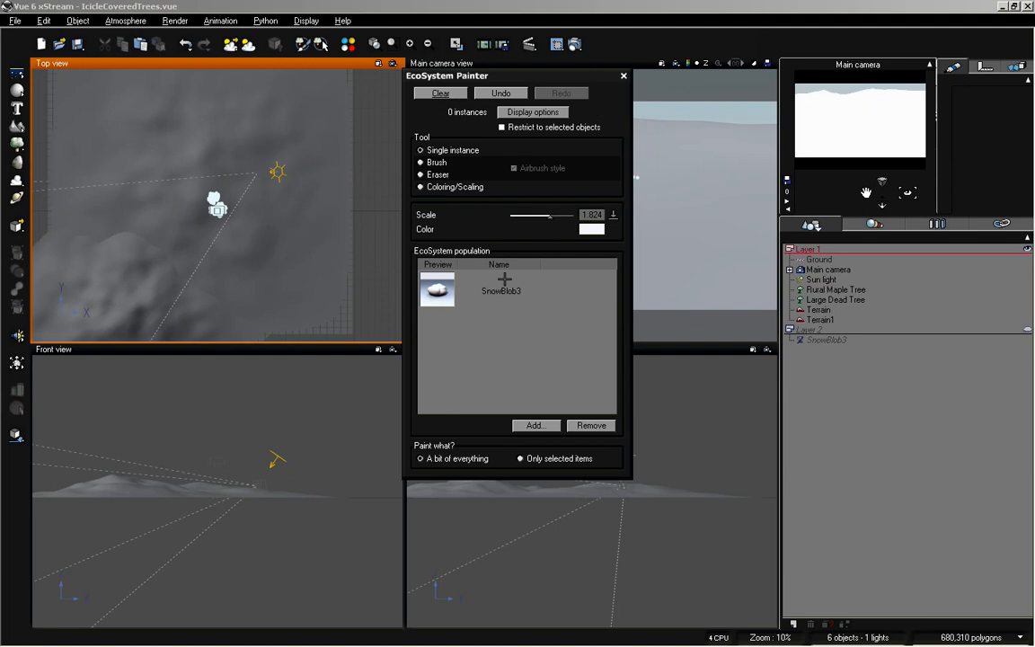
click(593, 425)
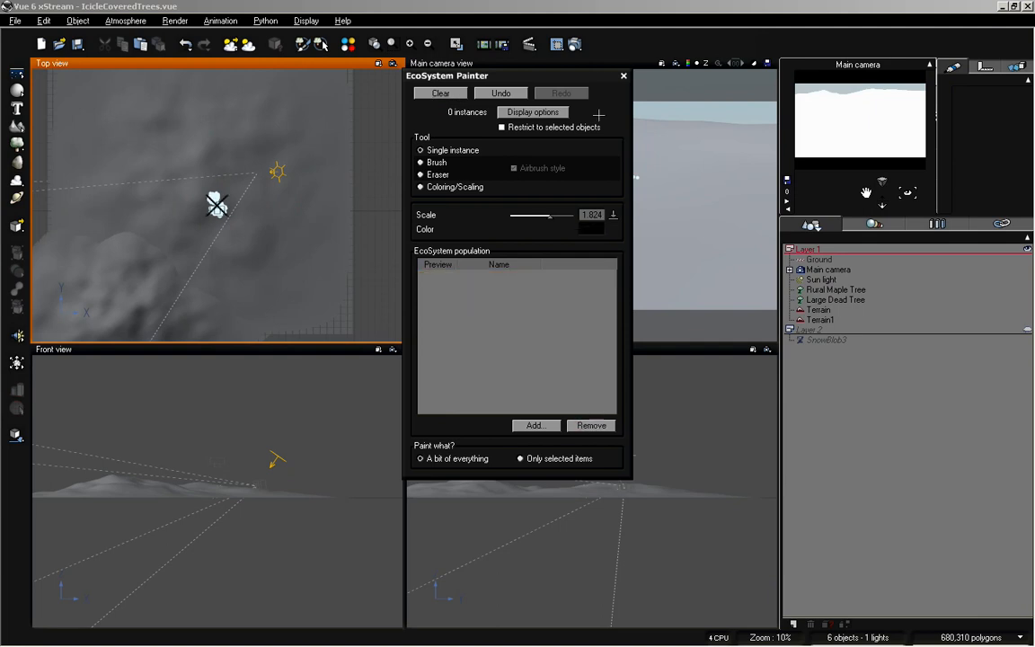
click(624, 76)
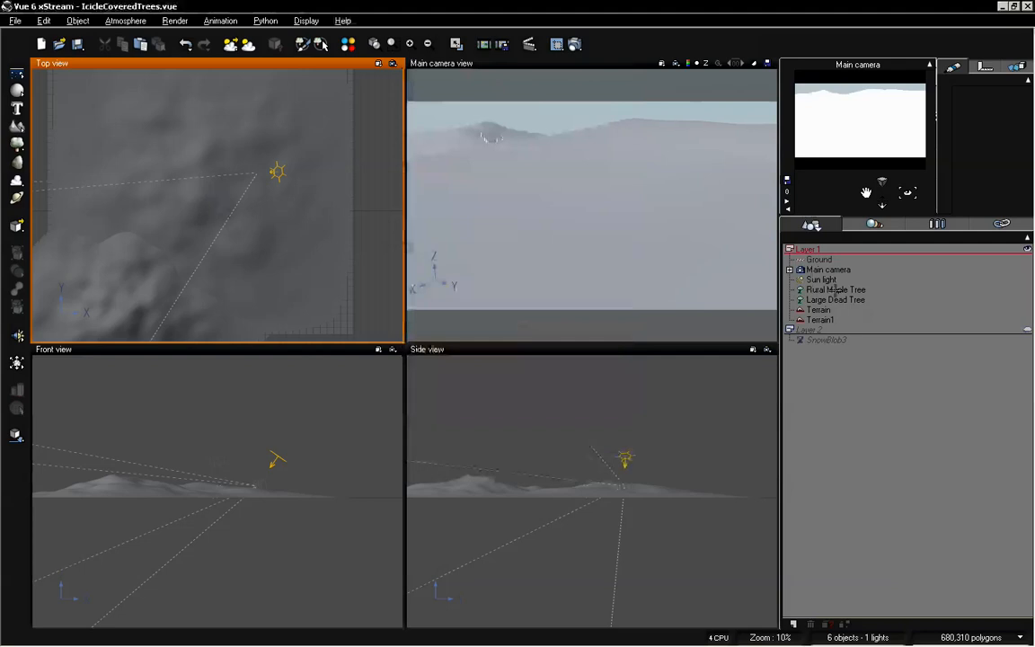
Select the Rural Maple Tree and Large Dead Tree together and raise them so their branches emerge above the terrain
double_click(836, 291)
click(774, 449)
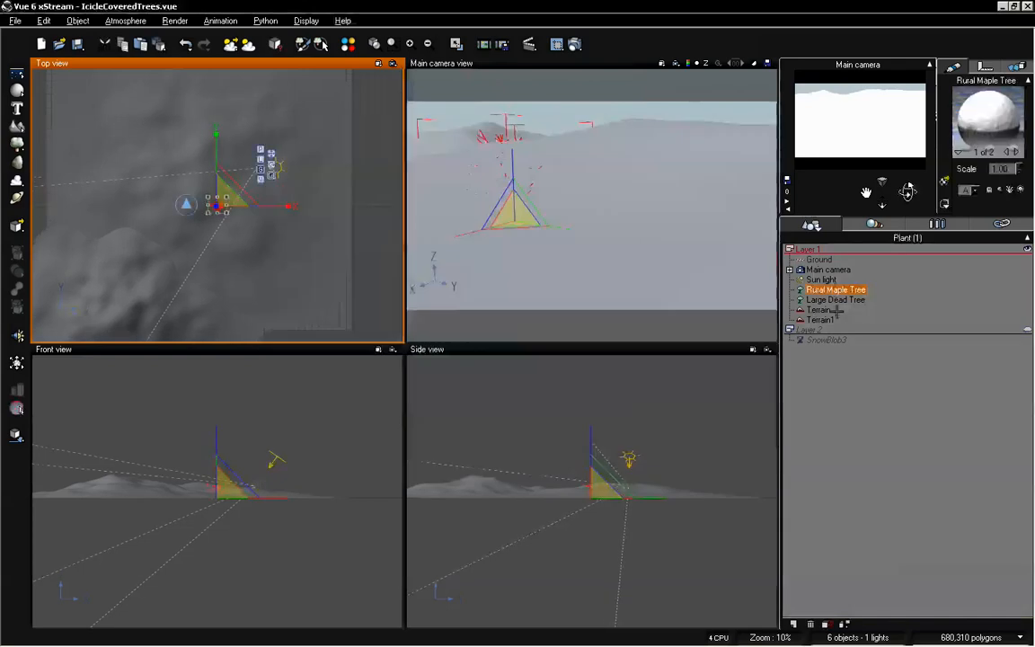
ctrl+click(832, 300)
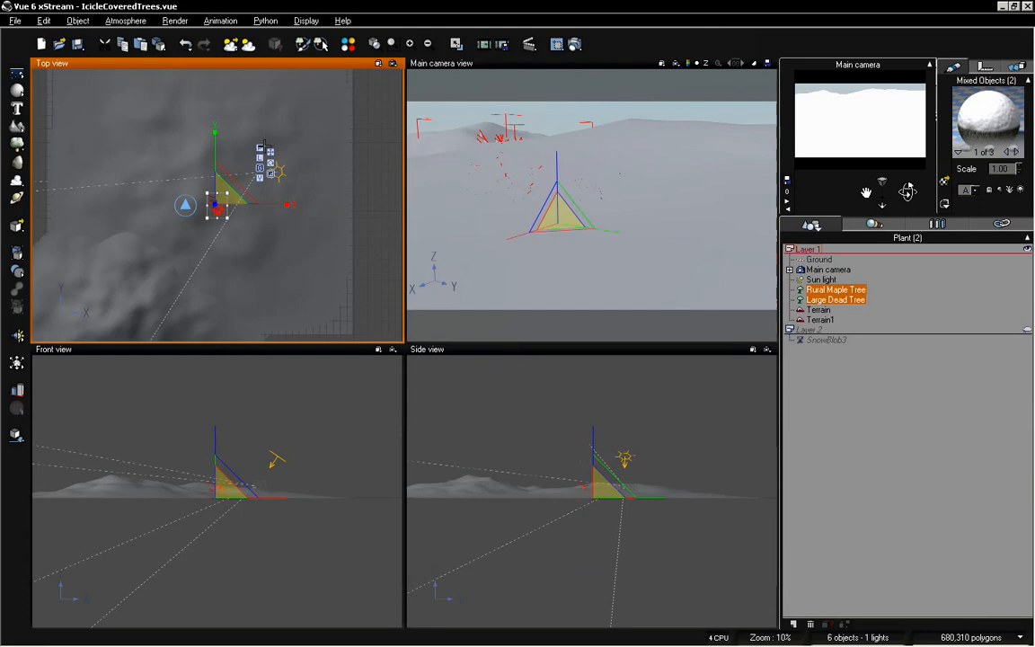
click(558, 155)
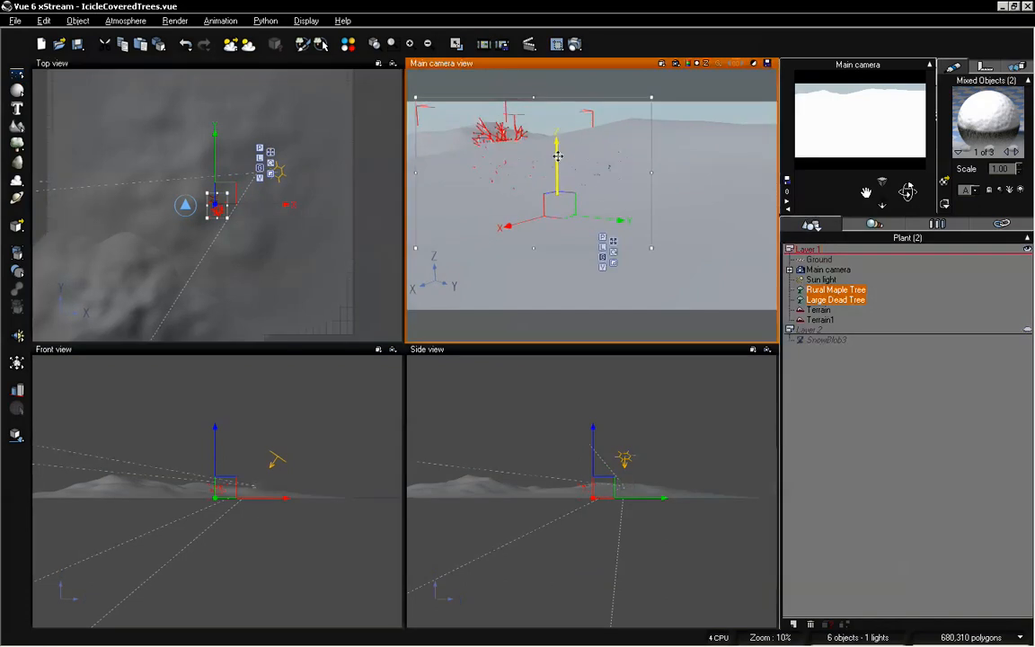
drag(558, 155, 557, 122)
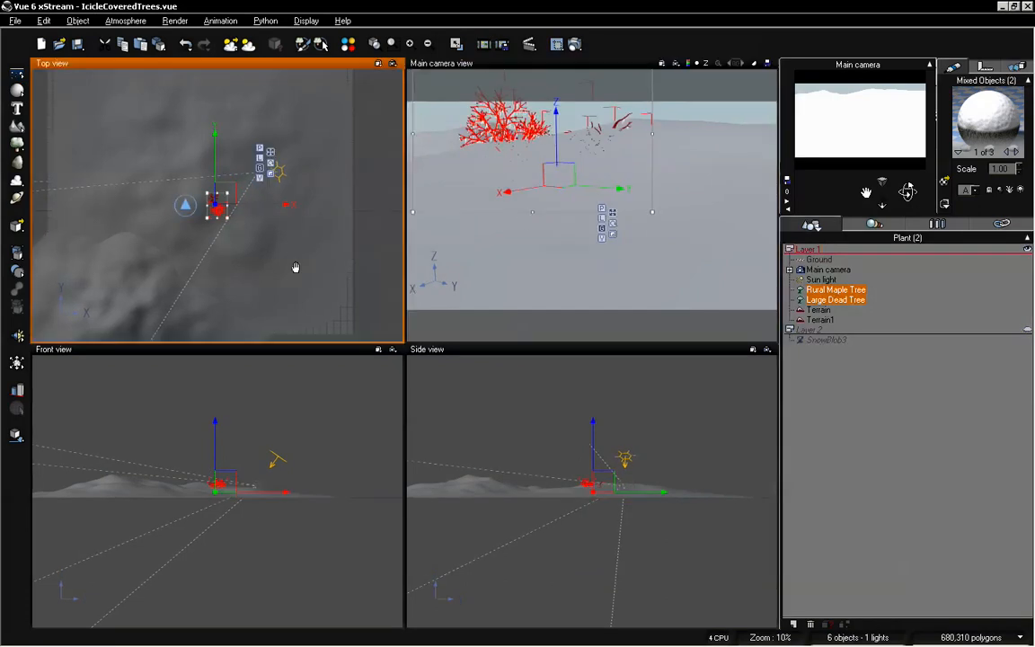
Move both trees across the terrain toward the camera and turn the camera so both trees are in frame
right_drag(295, 267, 320, 292)
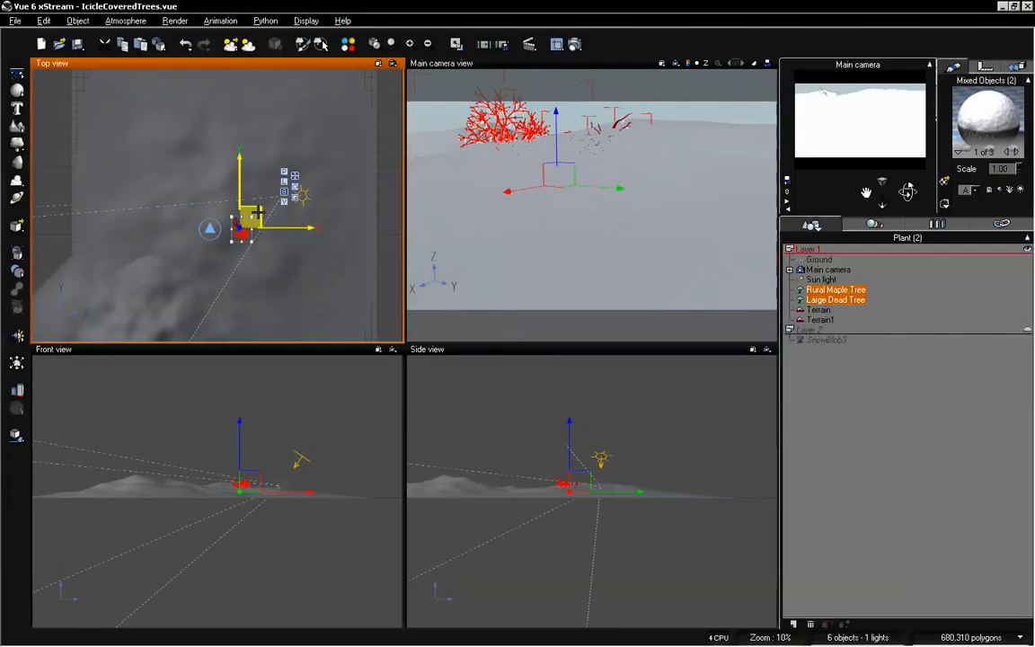
drag(258, 212, 299, 218)
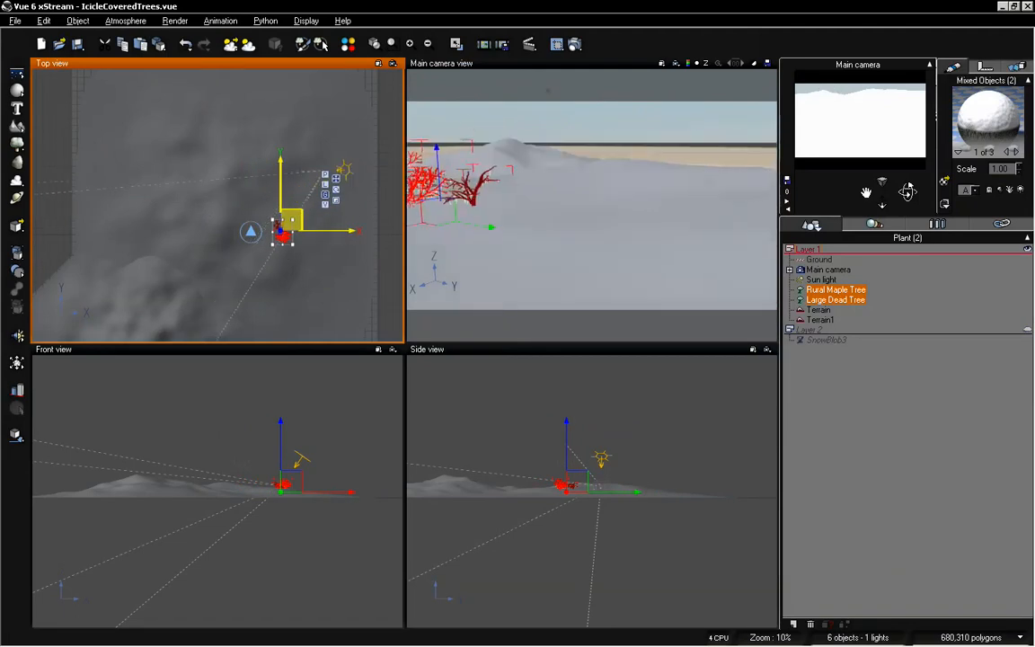
drag(906, 191, 884, 192)
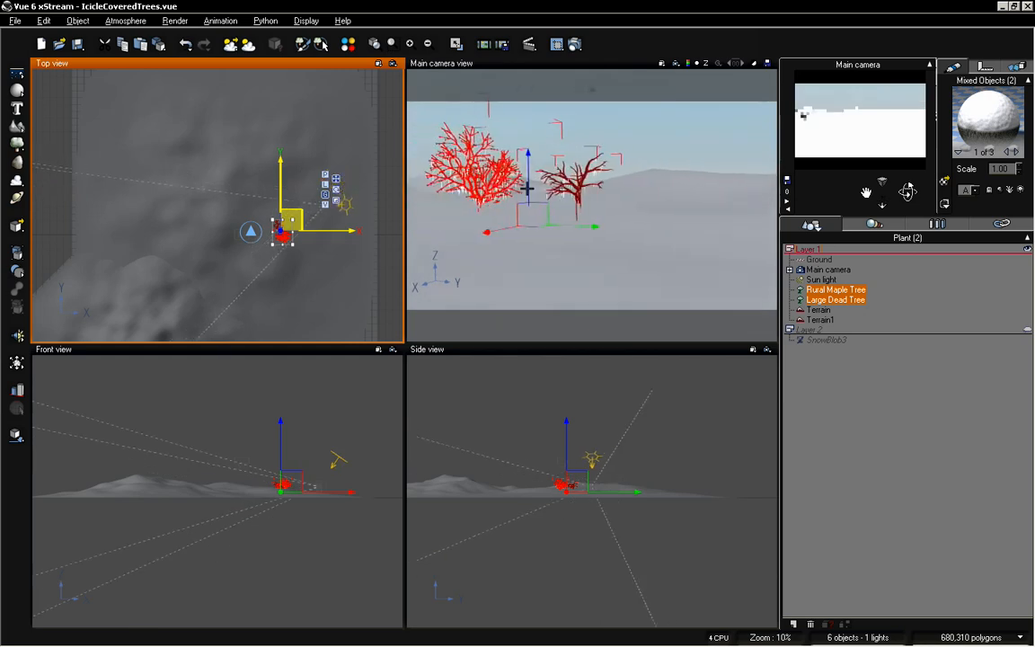
mouse_move(298, 216)
mouse_down()
mouse_move(336, 236)
mouse_move(302, 218)
mouse_move(303, 229)
mouse_up()
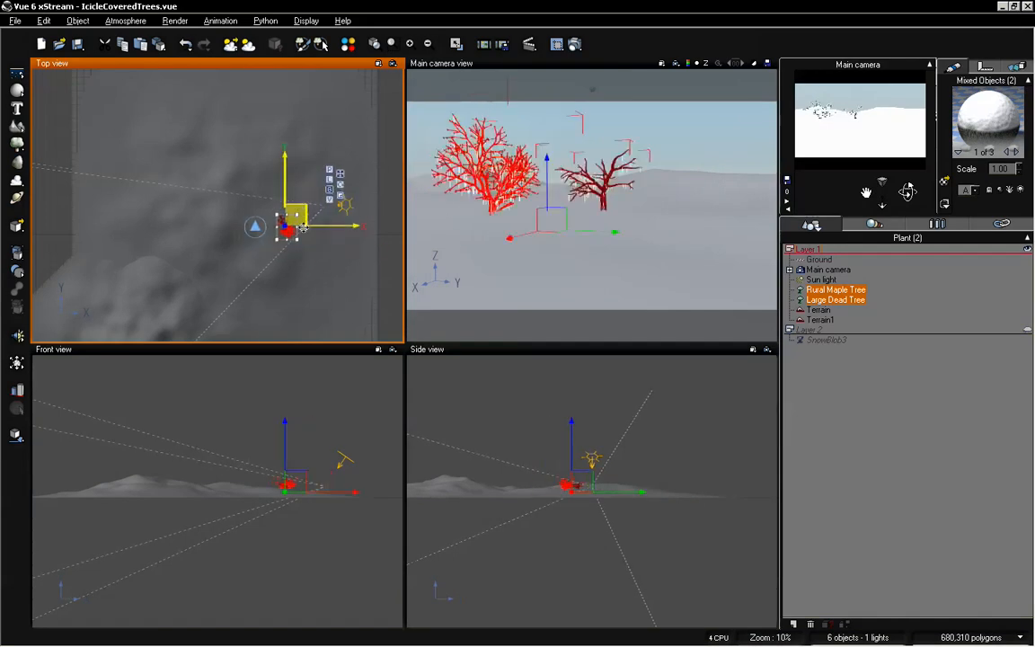
Raise both trees until their trunk bases stand on the snow, and move the camera closer to them
click(286, 440)
drag(286, 440, 286, 443)
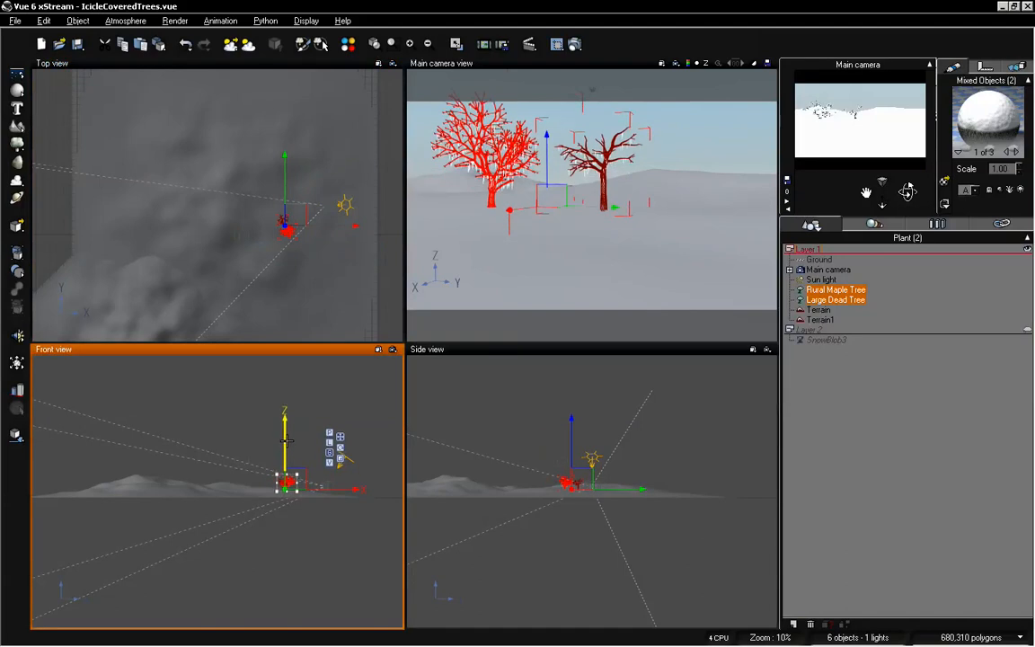
click(881, 405)
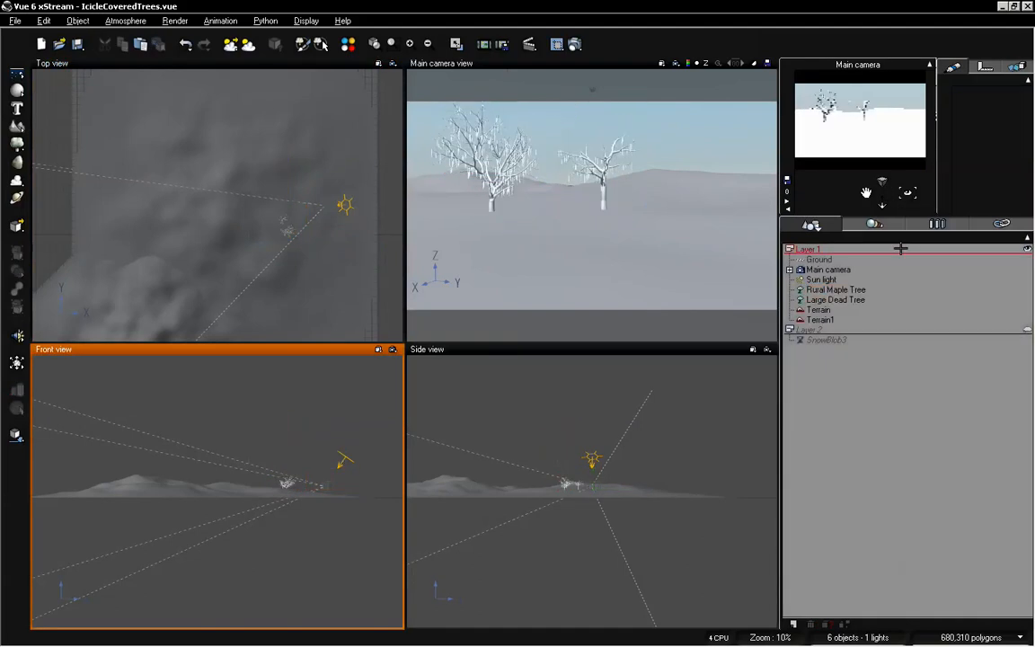
mouse_move(882, 193)
mouse_down()
mouse_move(883, 167)
mouse_move(866, 192)
mouse_up()
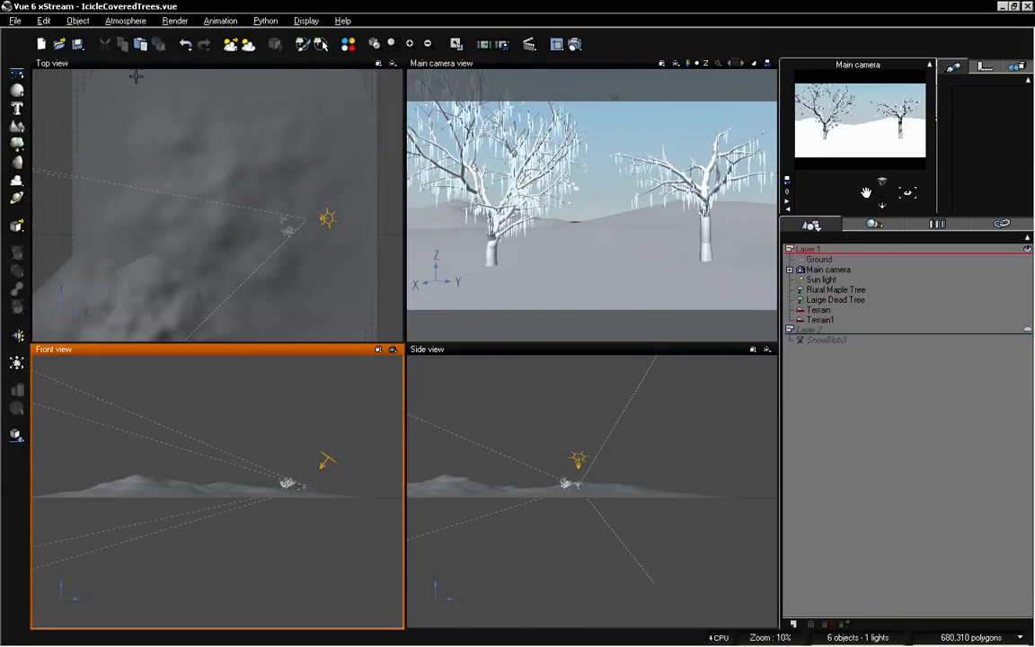
Open the Atmosphere Editor's light settings and set the light balance to 30%
click(110, 21)
click(125, 83)
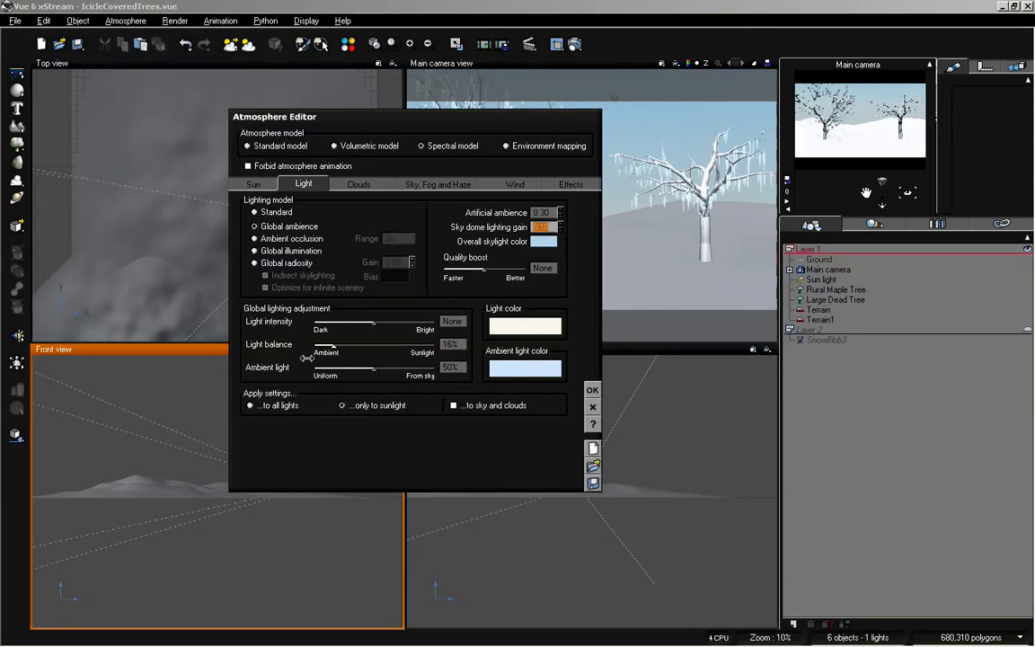
drag(344, 344, 355, 346)
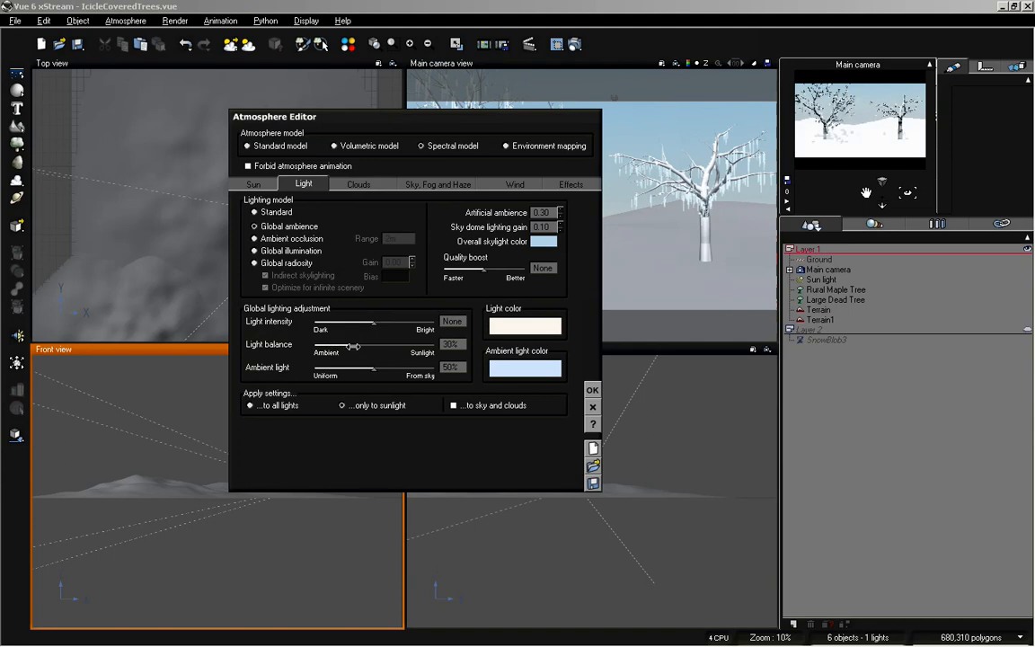
Set the sun's pitch to 132.1 and its azimuth to 119.9 degrees
click(272, 184)
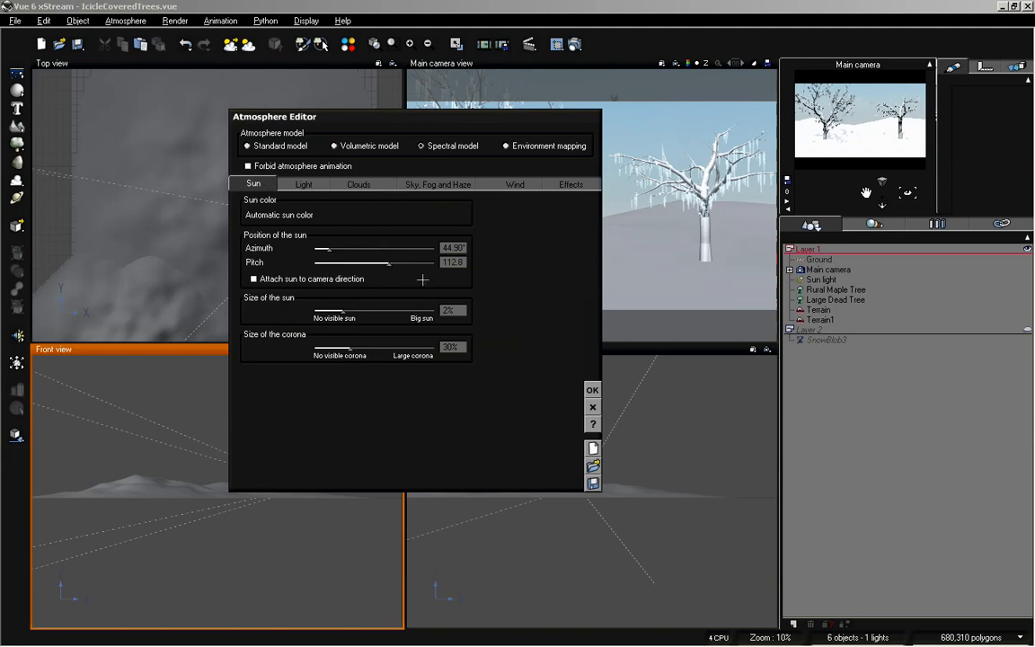
drag(390, 262, 404, 262)
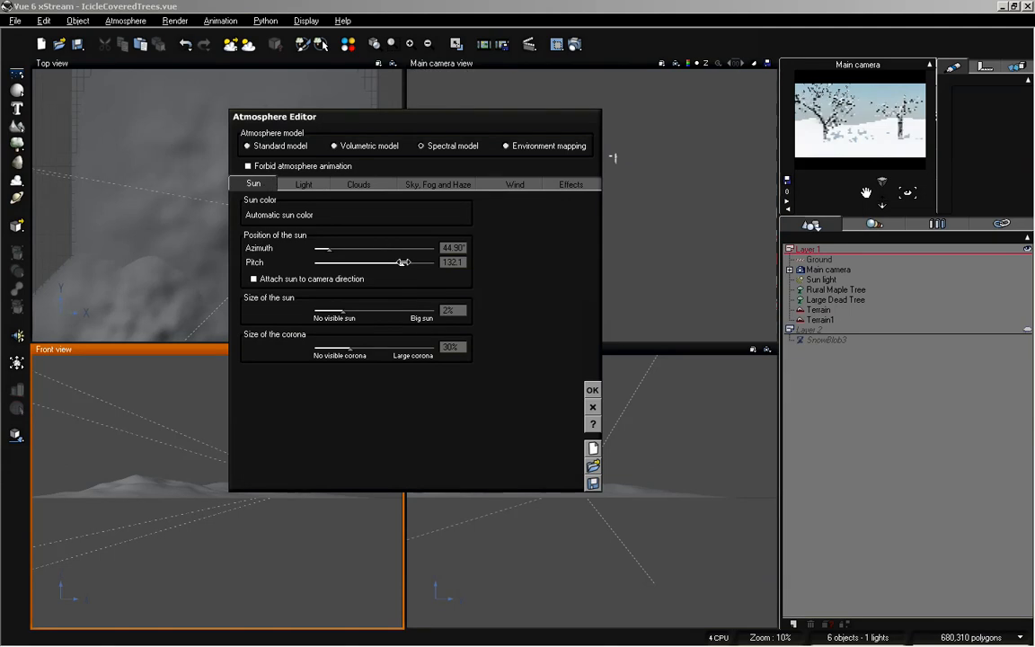
drag(329, 249, 348, 248)
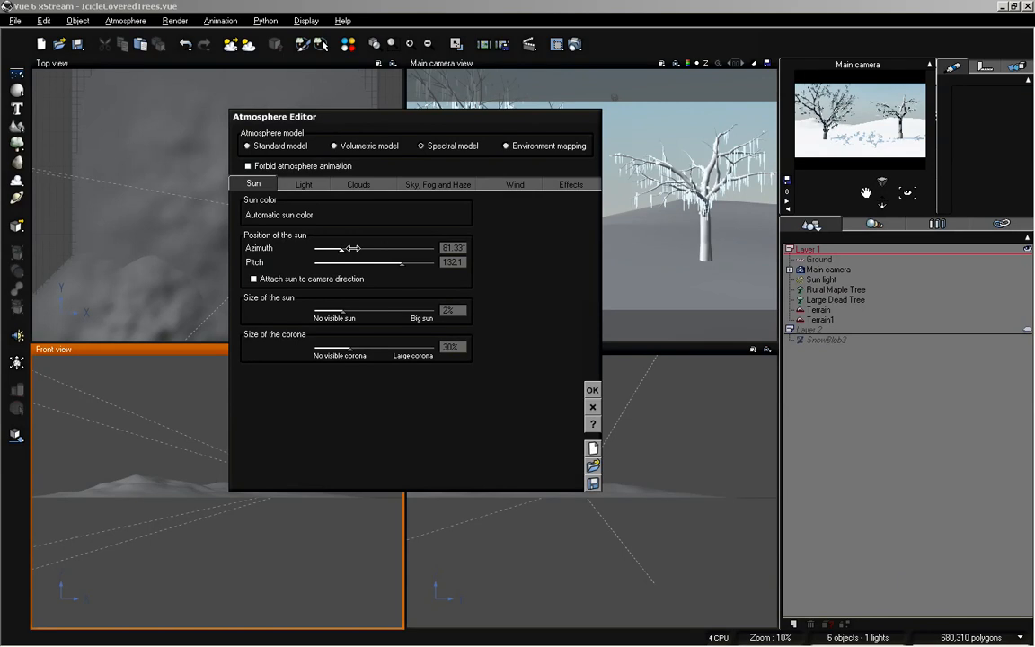
drag(350, 246, 361, 246)
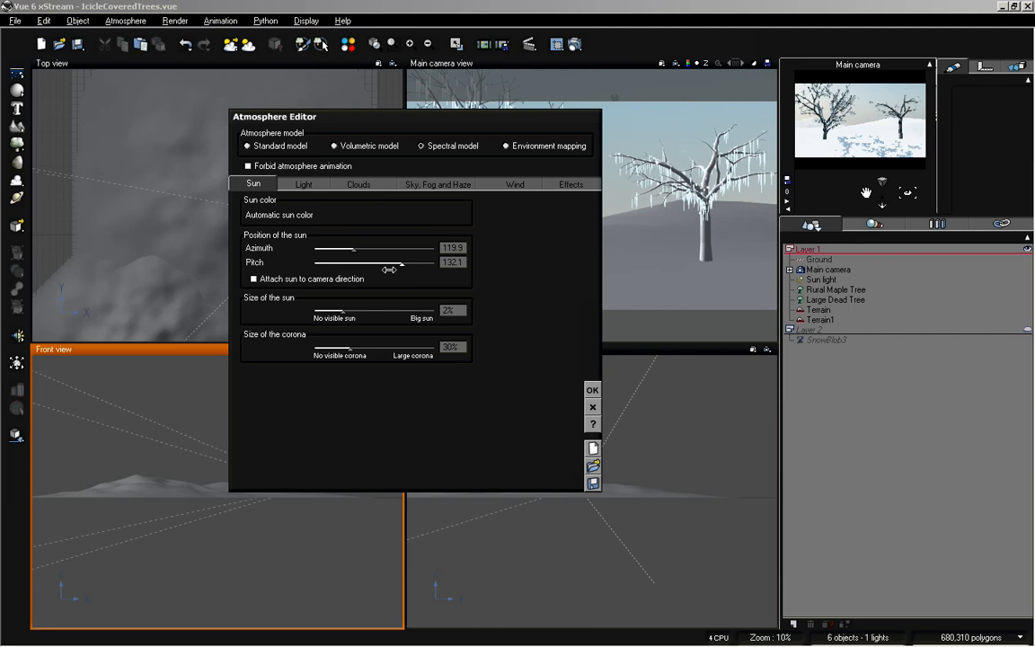
Set the atmosphere's light balance to 23% and accept the atmosphere changes
click(305, 185)
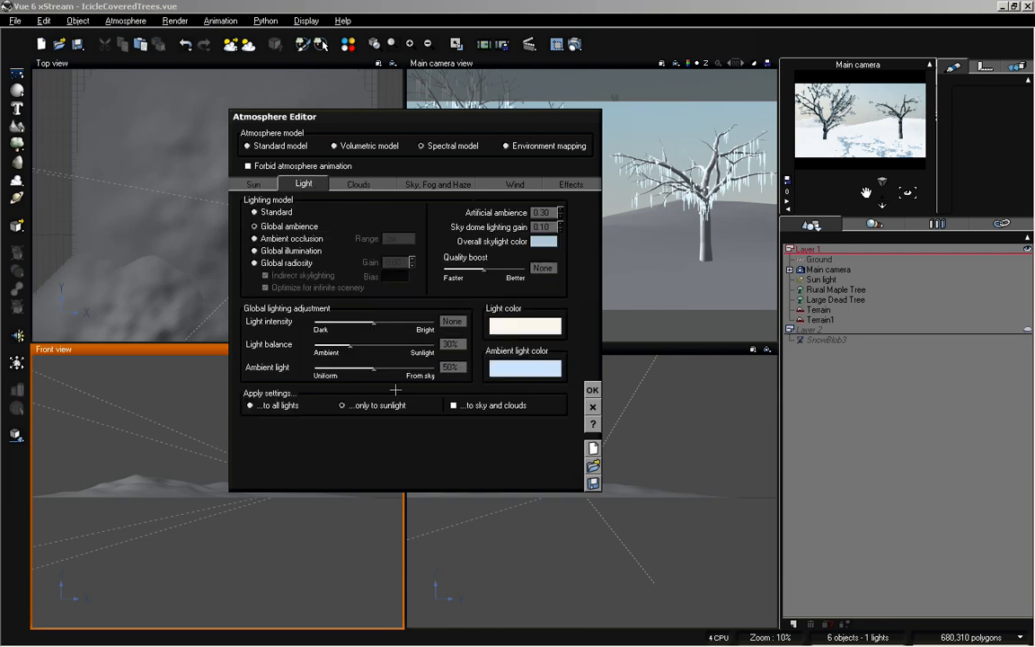
drag(384, 344, 347, 343)
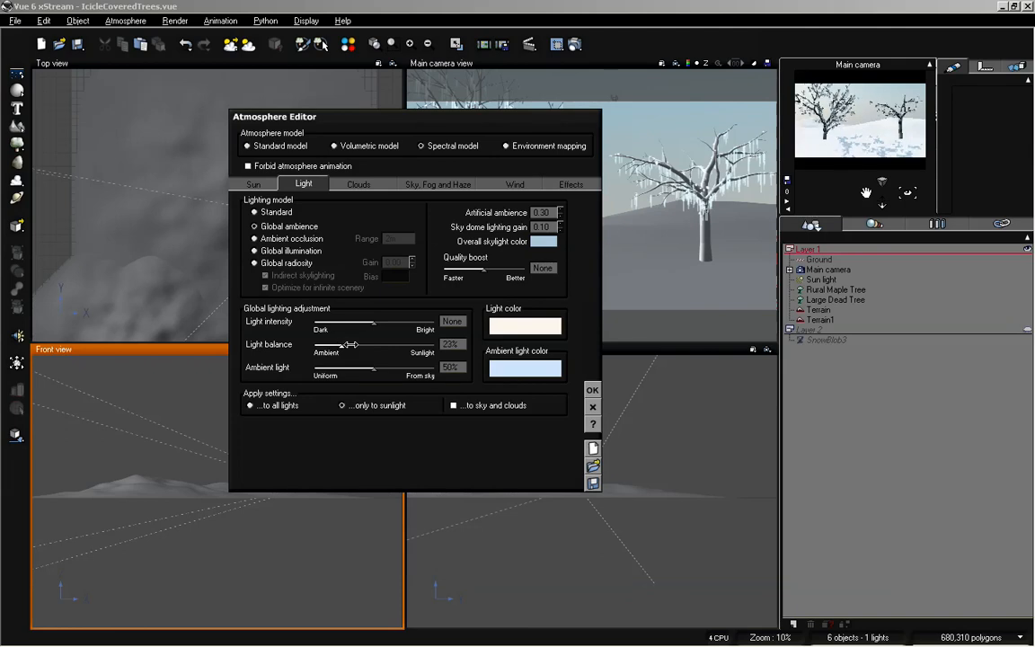
click(594, 389)
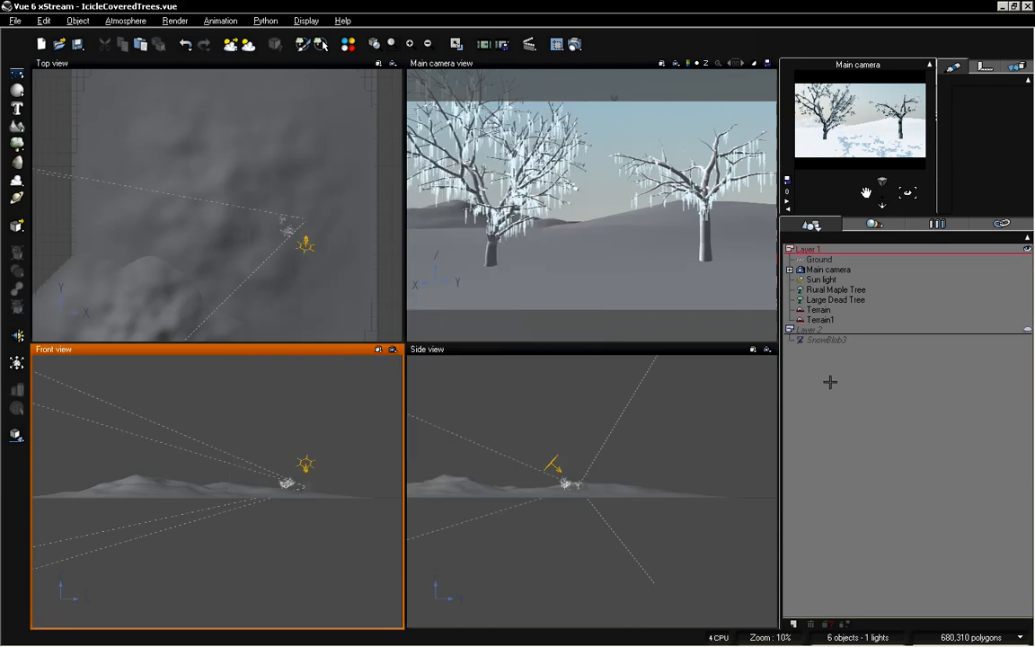
Set the ambient lighting of the original terrain's Snow_Terrain material to 43%
click(819, 311)
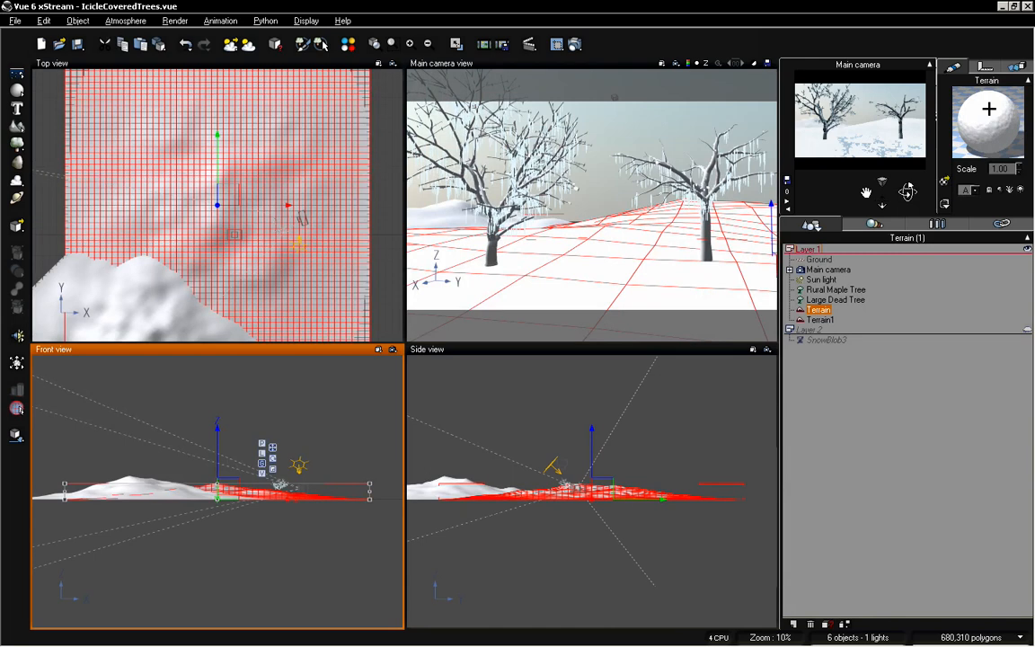
double_click(989, 109)
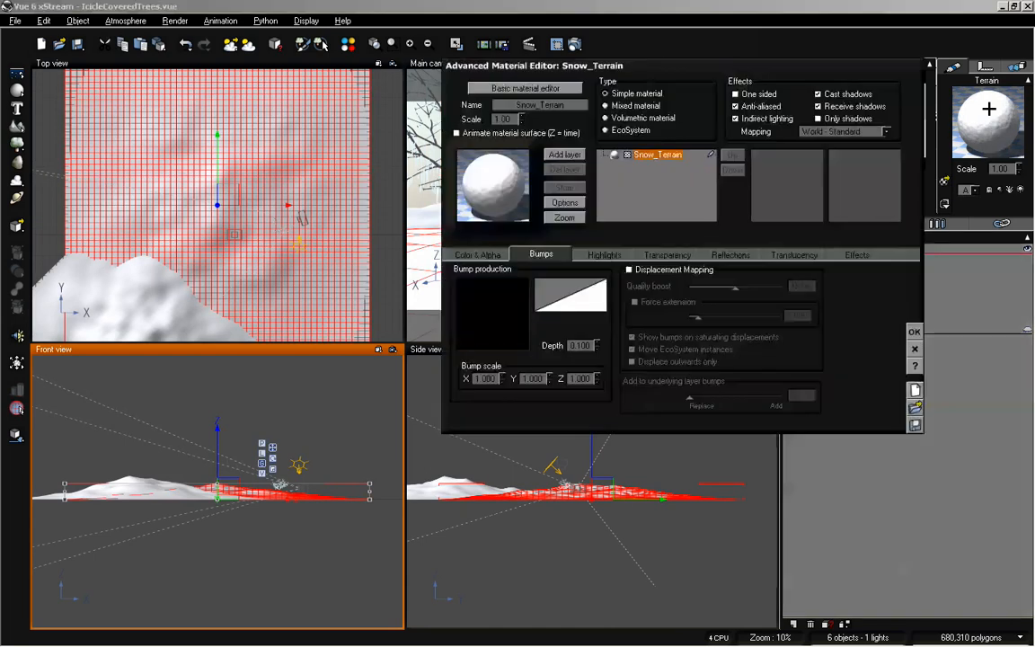
click(852, 252)
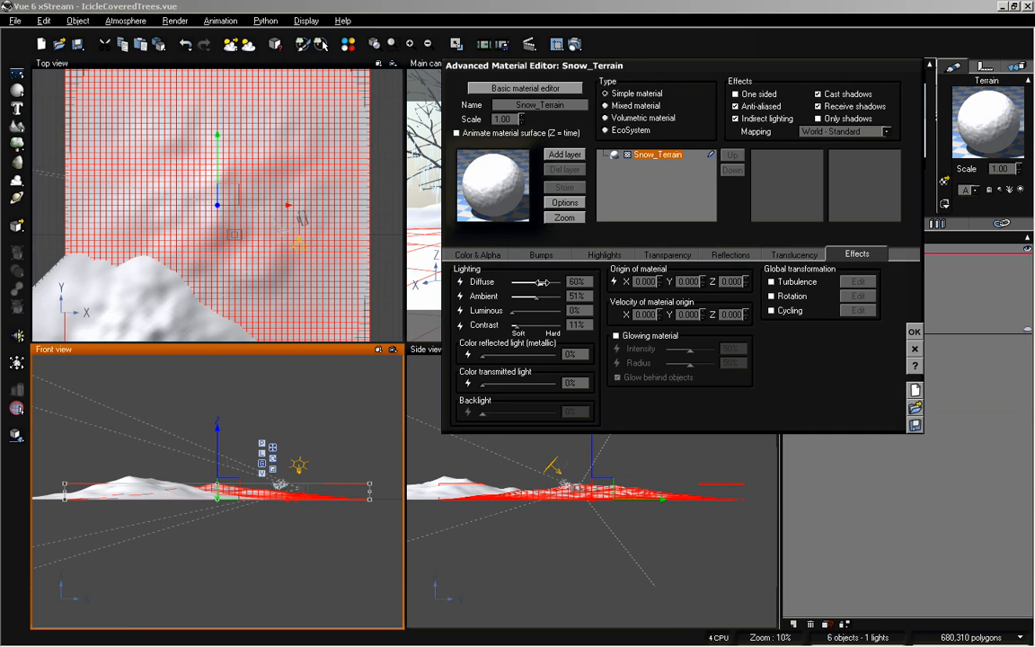
drag(534, 296, 532, 296)
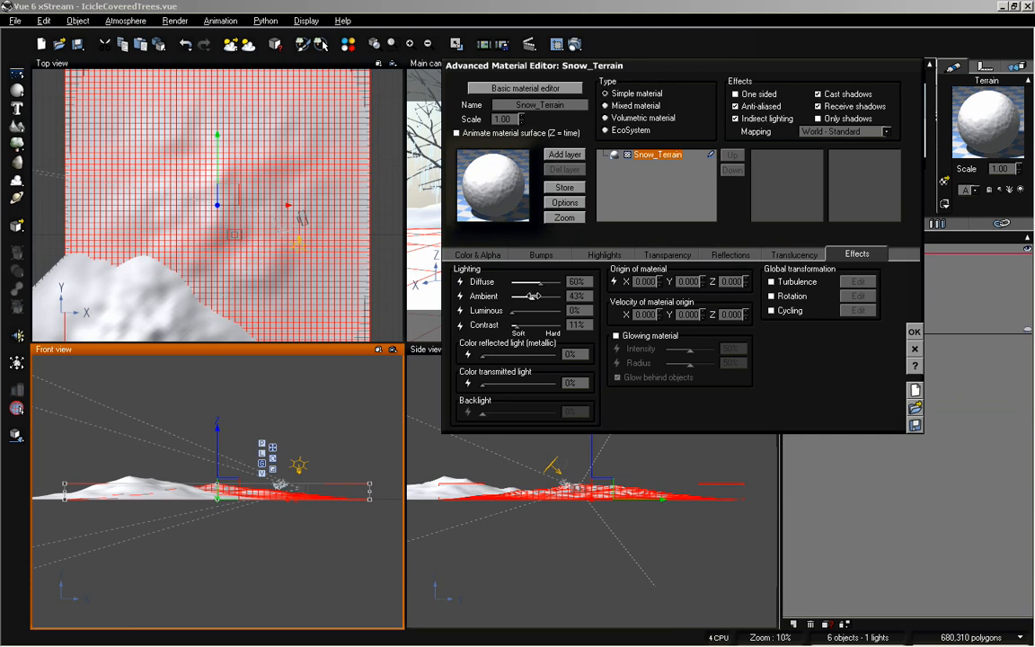
click(915, 331)
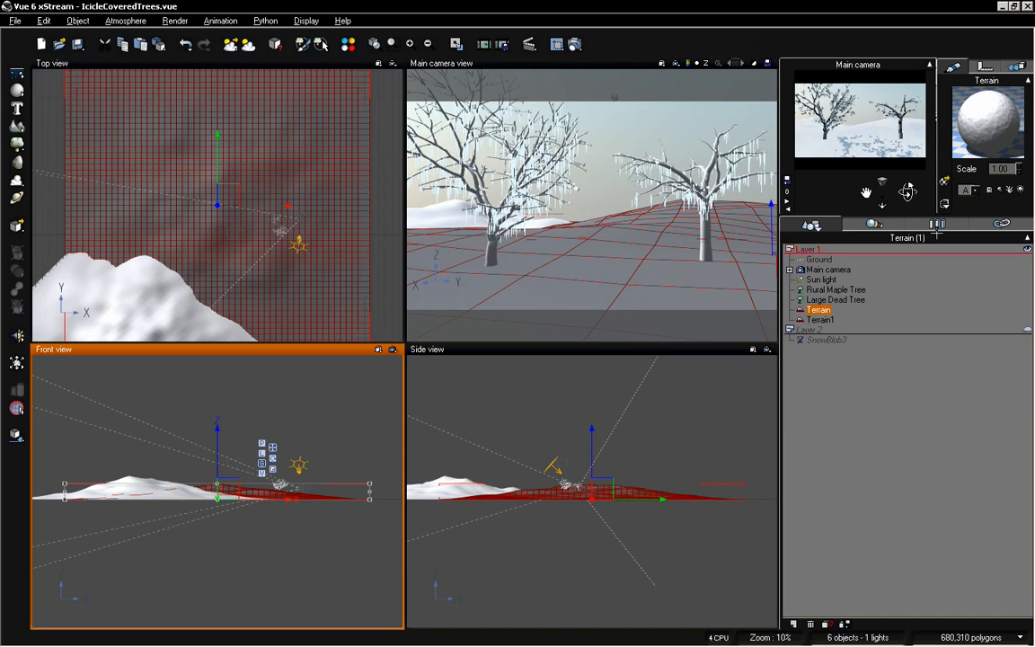
Copy the original terrain's snow material and paste it onto Terrain1
right_click(984, 126)
click(947, 157)
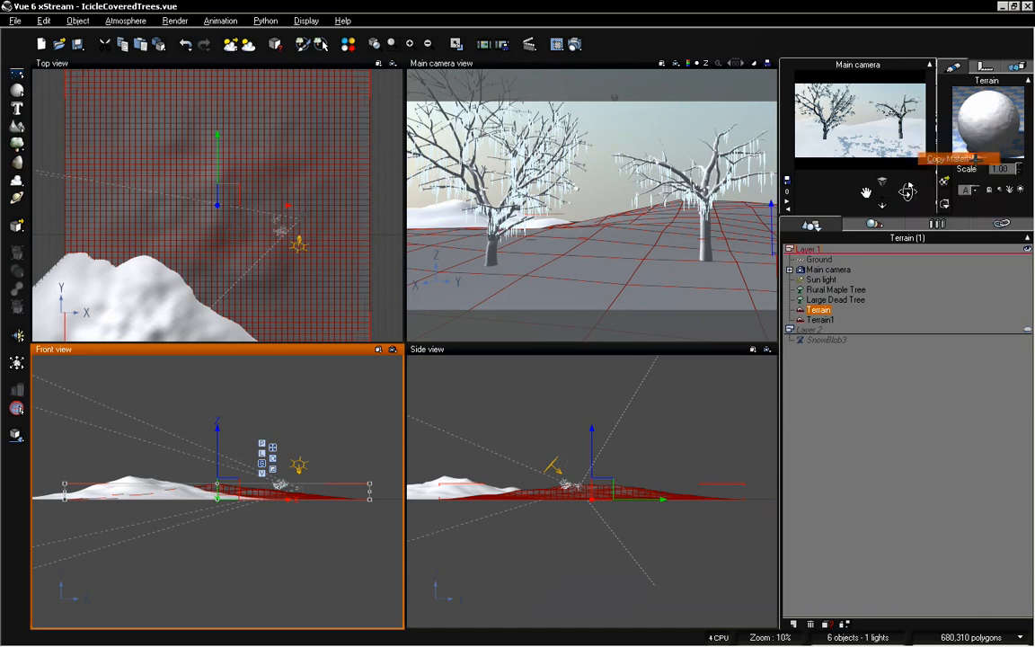
click(820, 320)
right_click(985, 117)
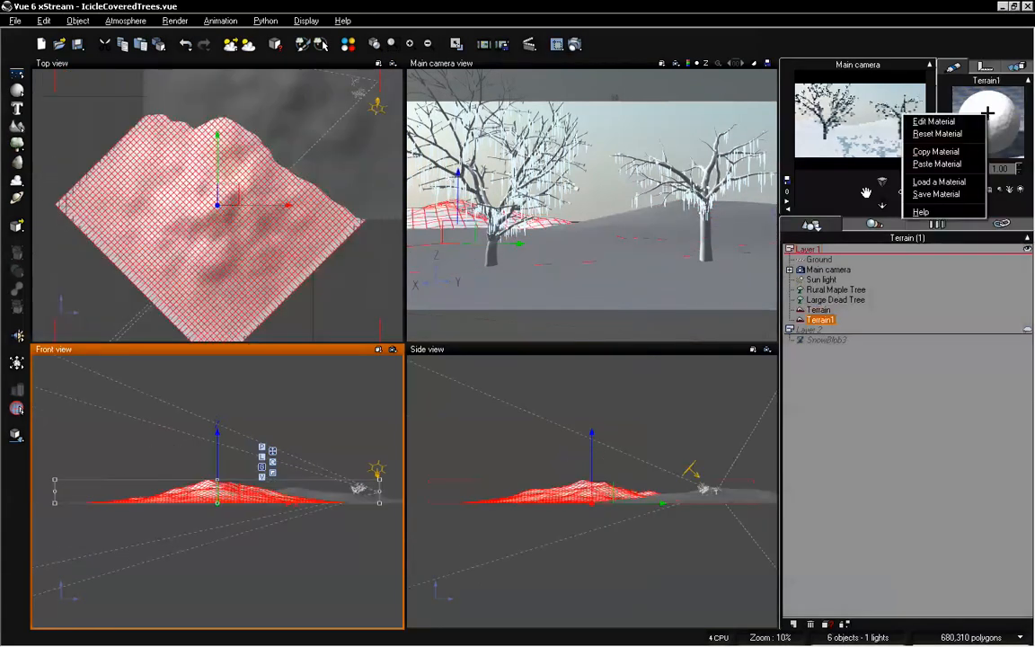
click(968, 163)
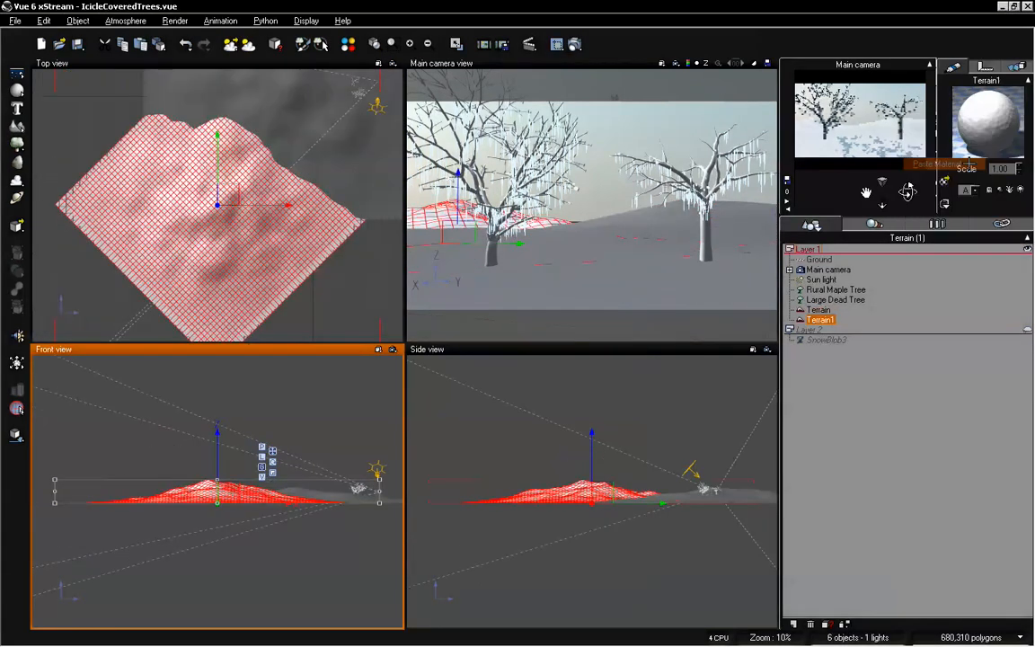
click(887, 390)
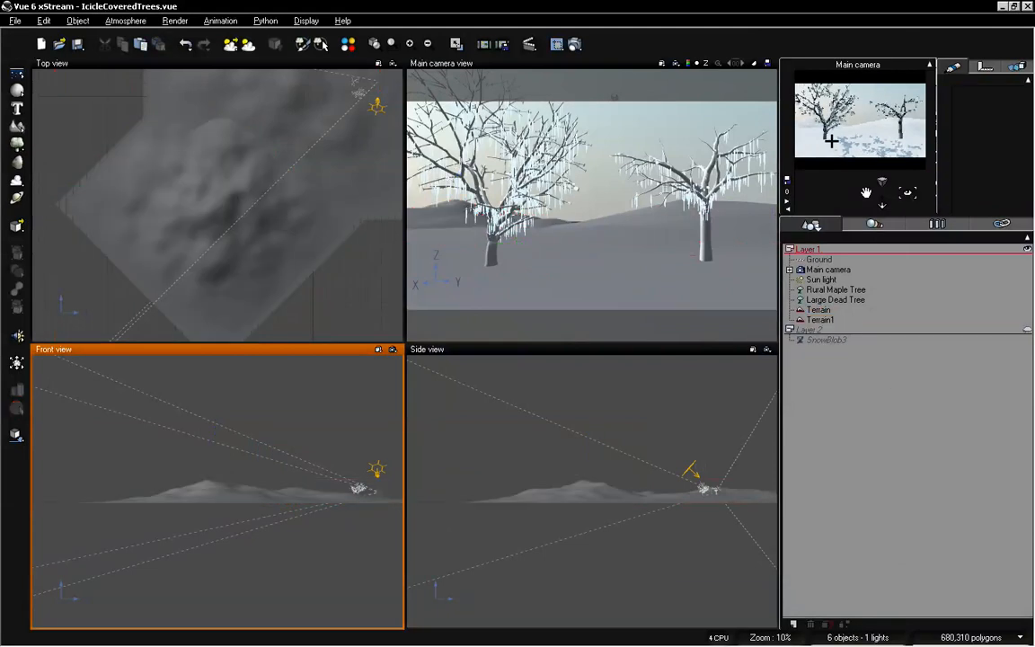
Set the sun's azimuth to 122.0 and its pitch to 130.0 degrees, and accept the atmosphere changes
click(124, 20)
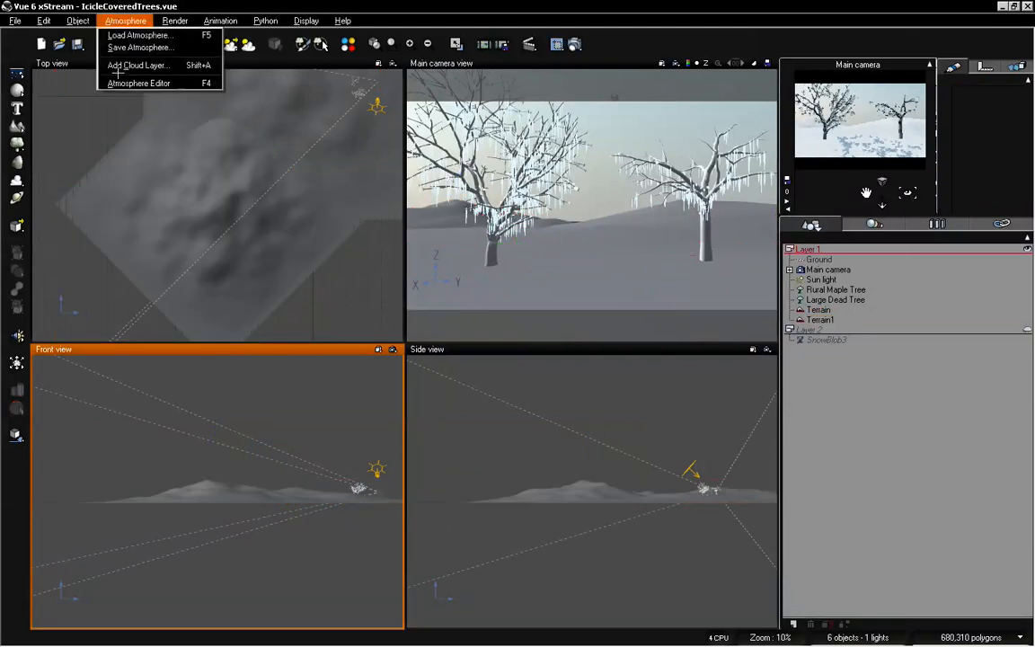
click(140, 83)
click(261, 182)
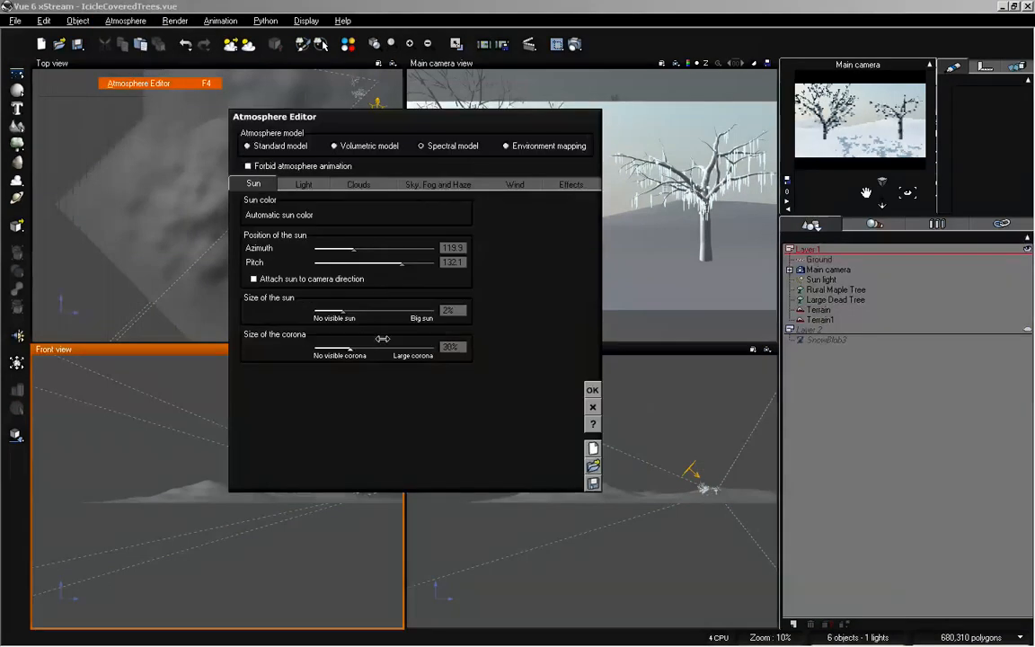
mouse_move(358, 240)
mouse_down()
mouse_move(402, 246)
mouse_move(360, 246)
mouse_up()
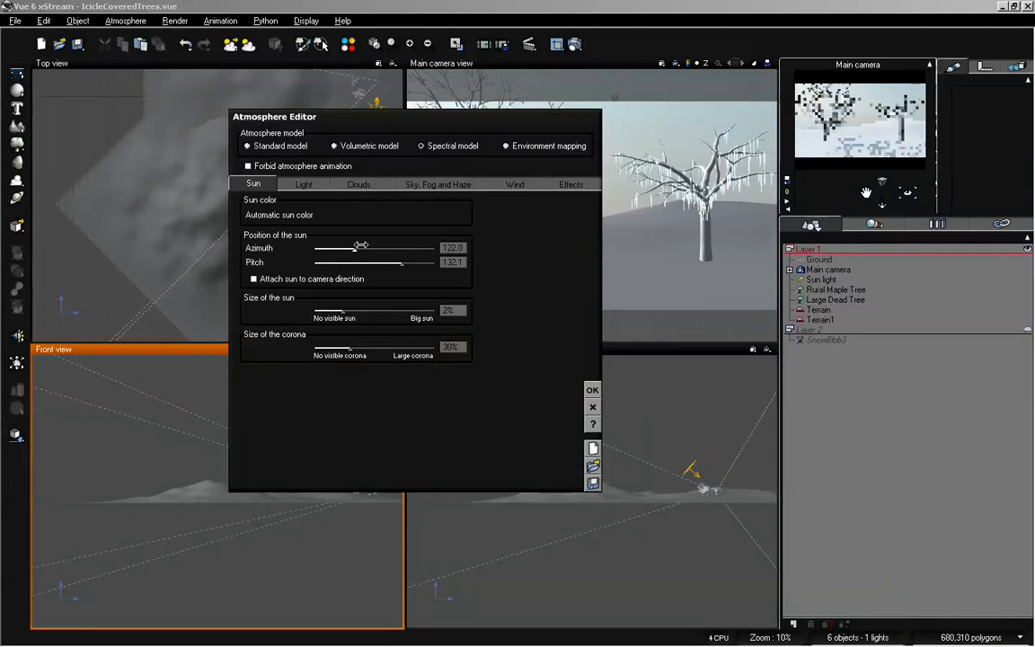
mouse_move(407, 262)
mouse_down()
mouse_move(424, 262)
mouse_move(369, 263)
mouse_move(404, 263)
mouse_up()
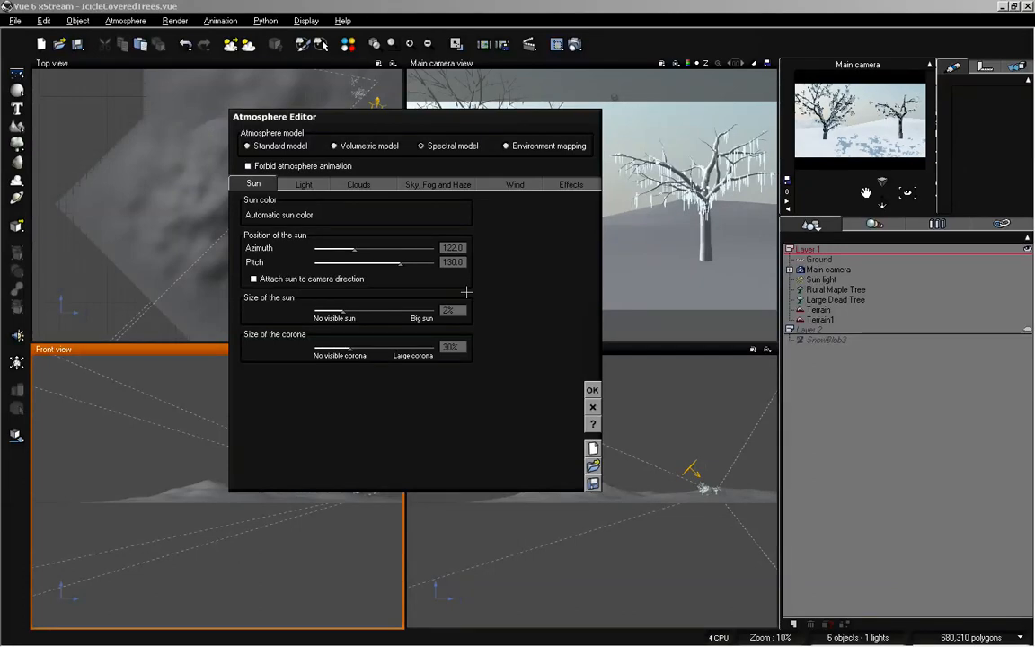
click(592, 389)
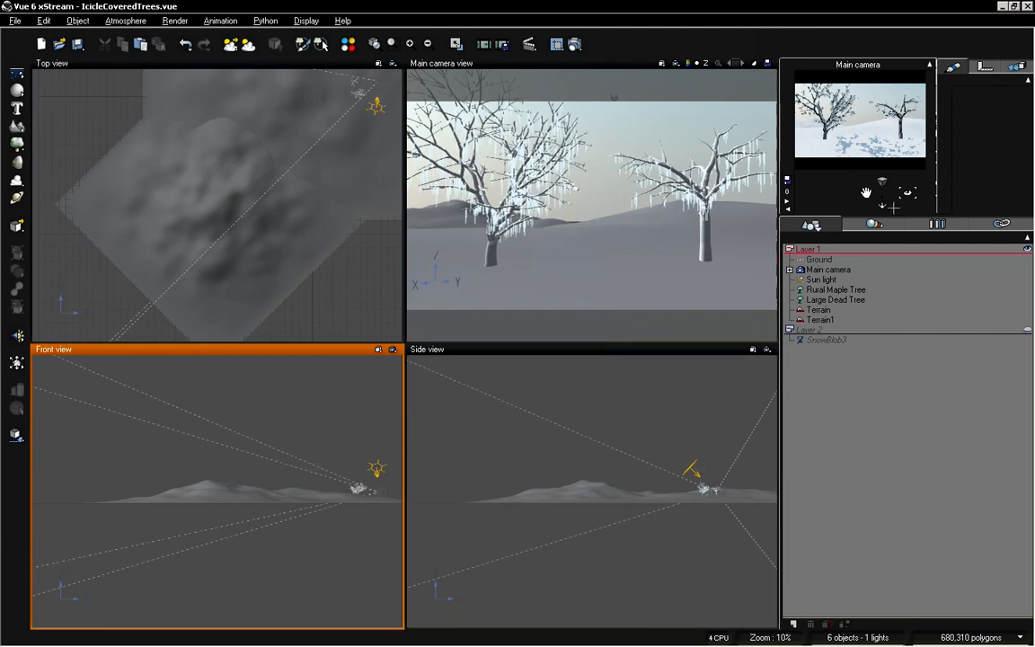
Reframe the main camera so both trees sit further right and lower, render the scene and close the finished render
drag(884, 206, 866, 193)
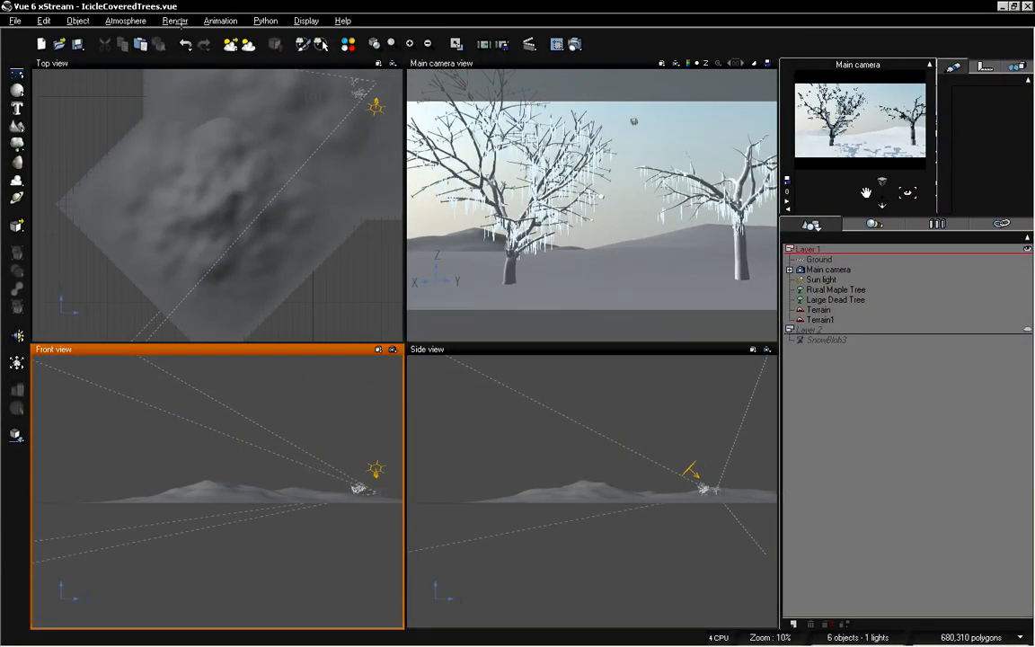
click(322, 44)
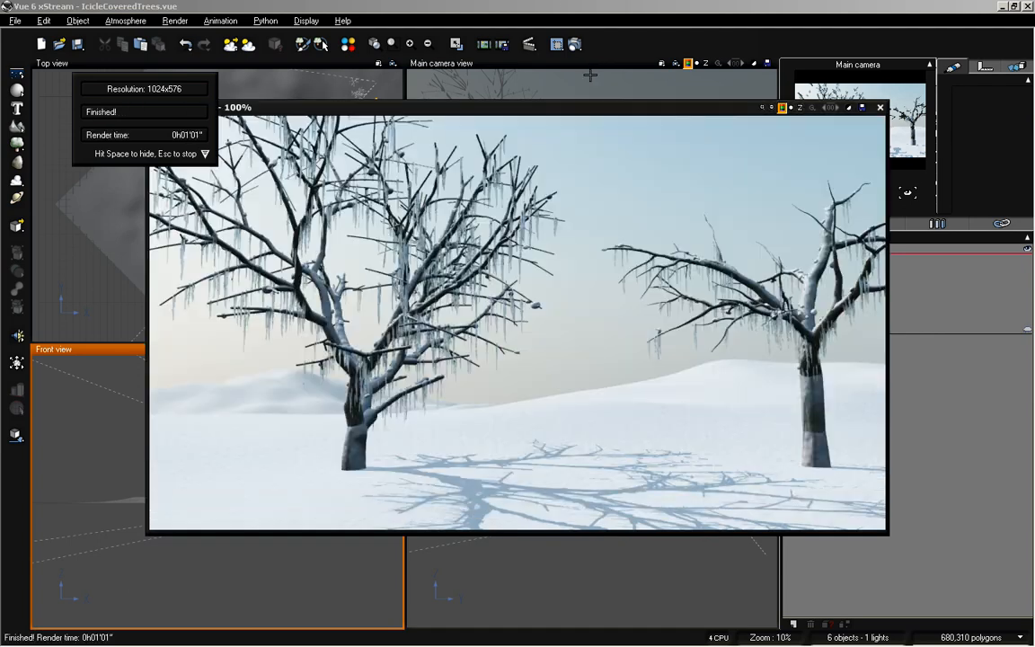
click(611, 107)
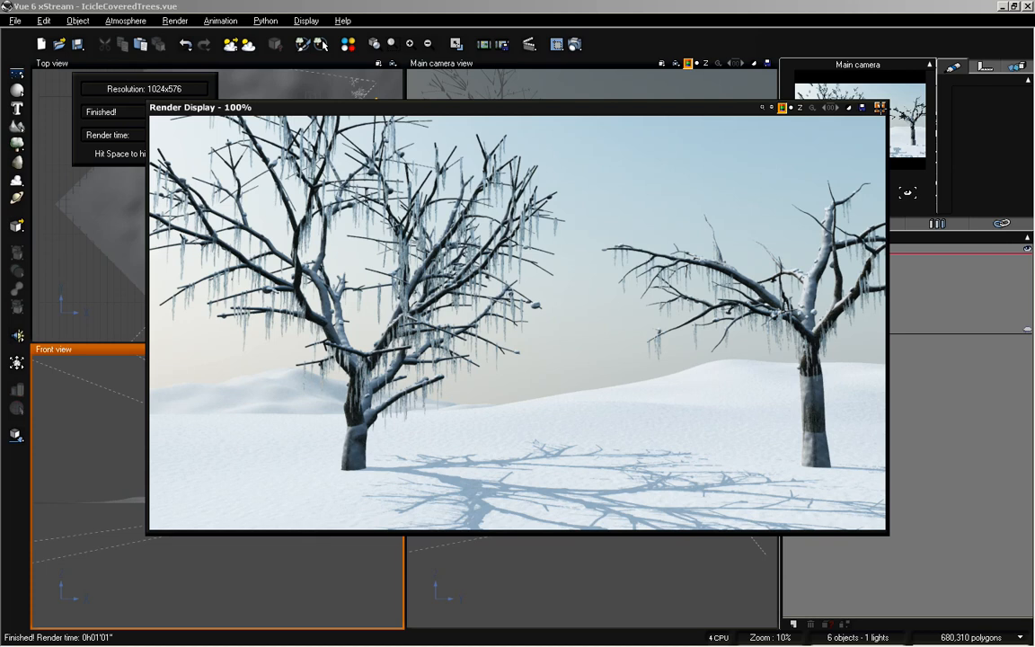
click(880, 107)
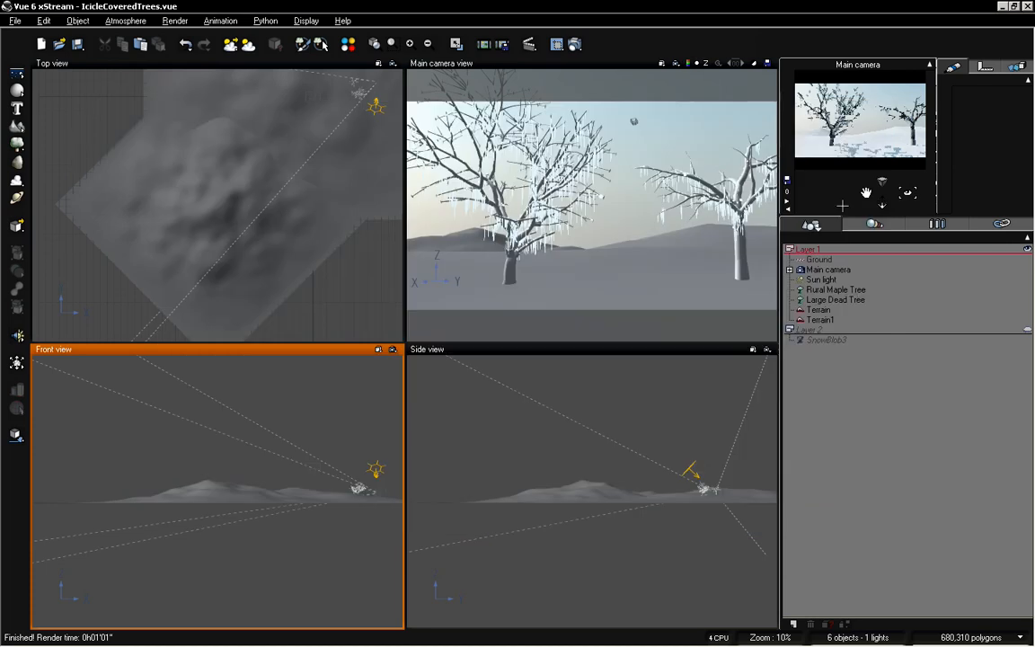
Delete the SnowBlob3 EcoSystem Snow layer from the Rural Maple Tree's Maple Trunk material and accept the change
click(845, 289)
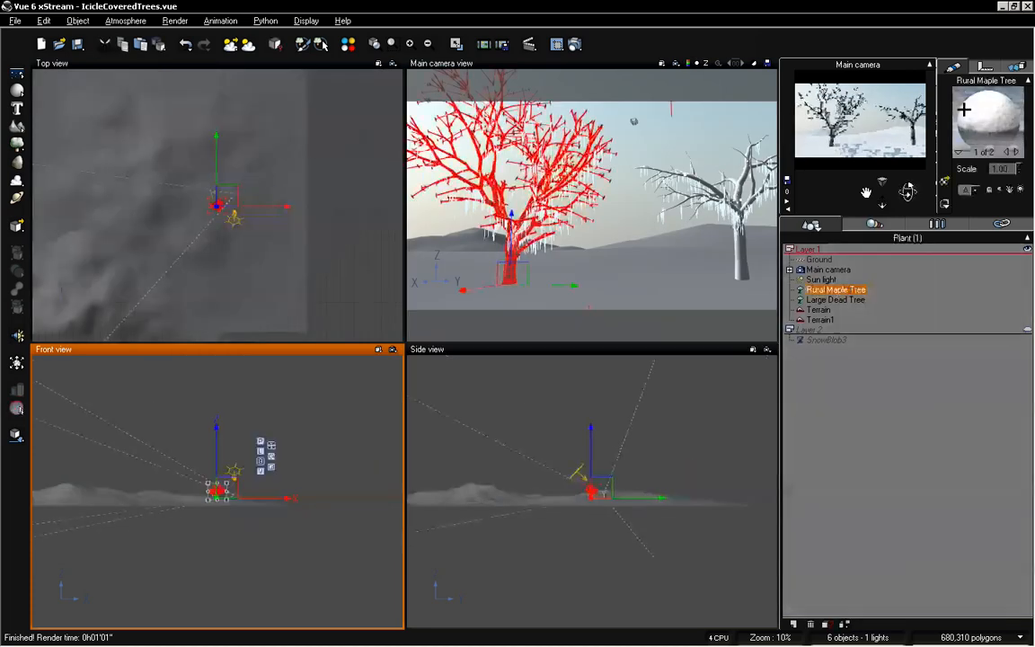
double_click(964, 110)
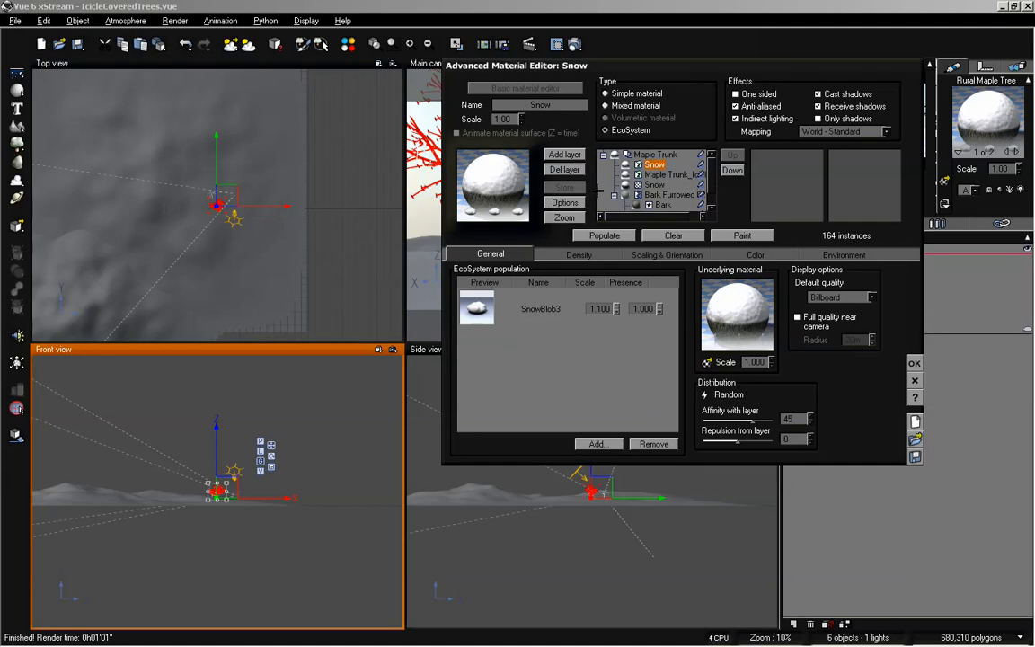
click(566, 170)
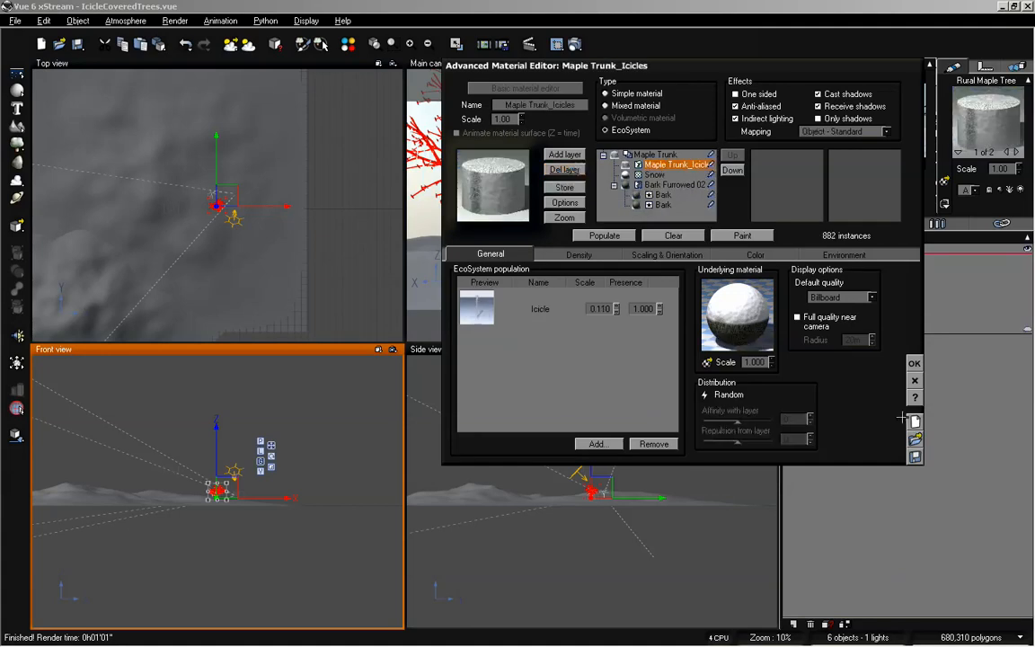
click(914, 363)
Delete the SnowBlob3 EcoSystem Snow layer from the Large Dead Tree's trunk material, accept the change and deselect the tree
click(847, 303)
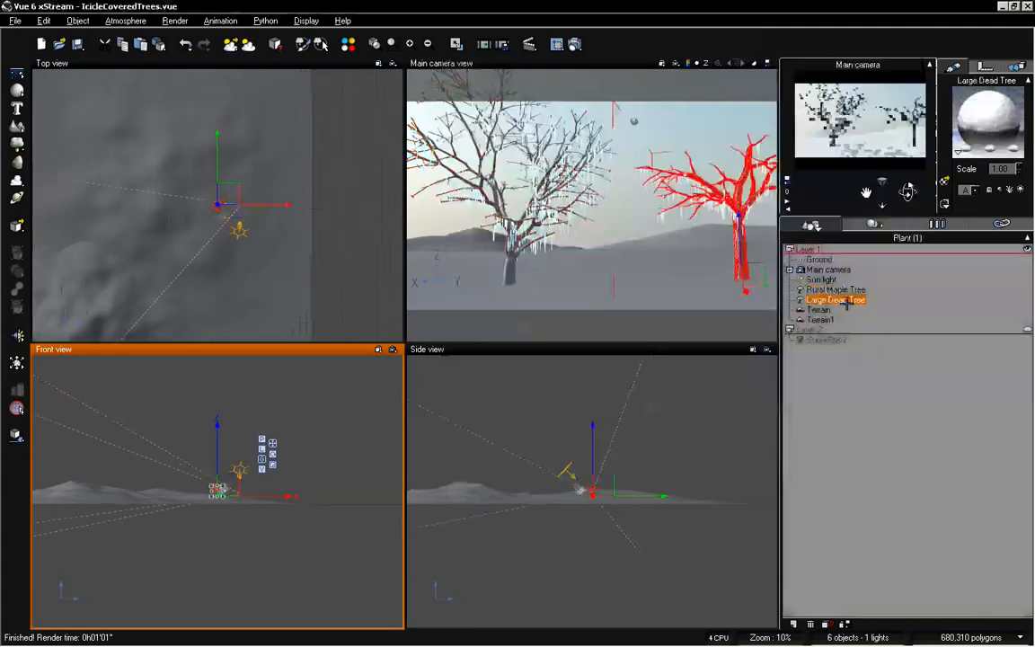
double_click(1006, 112)
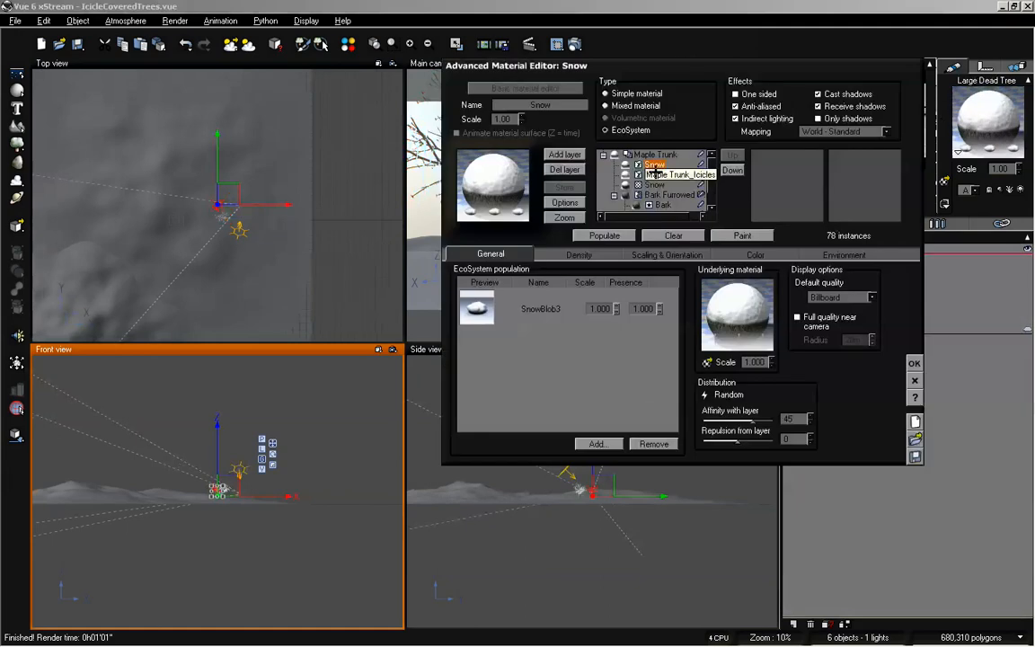
click(565, 170)
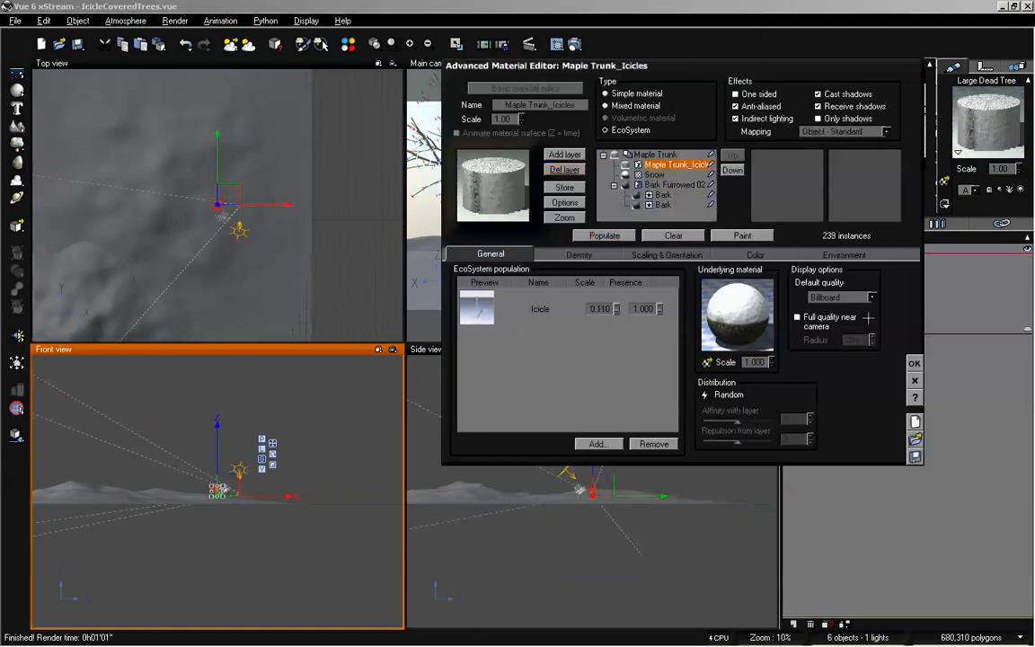
click(914, 363)
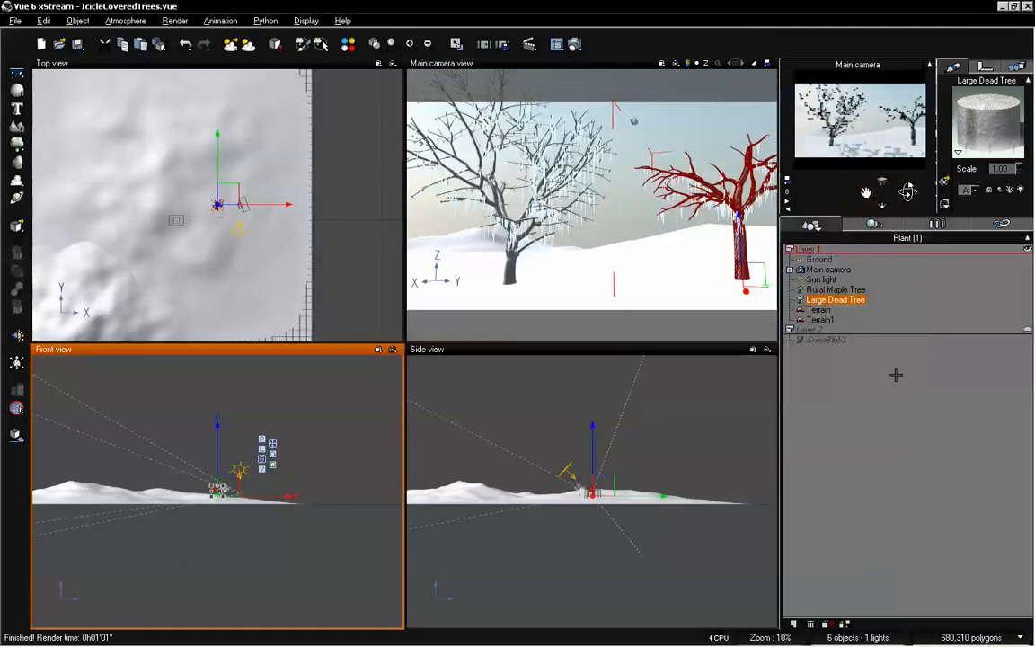
click(894, 383)
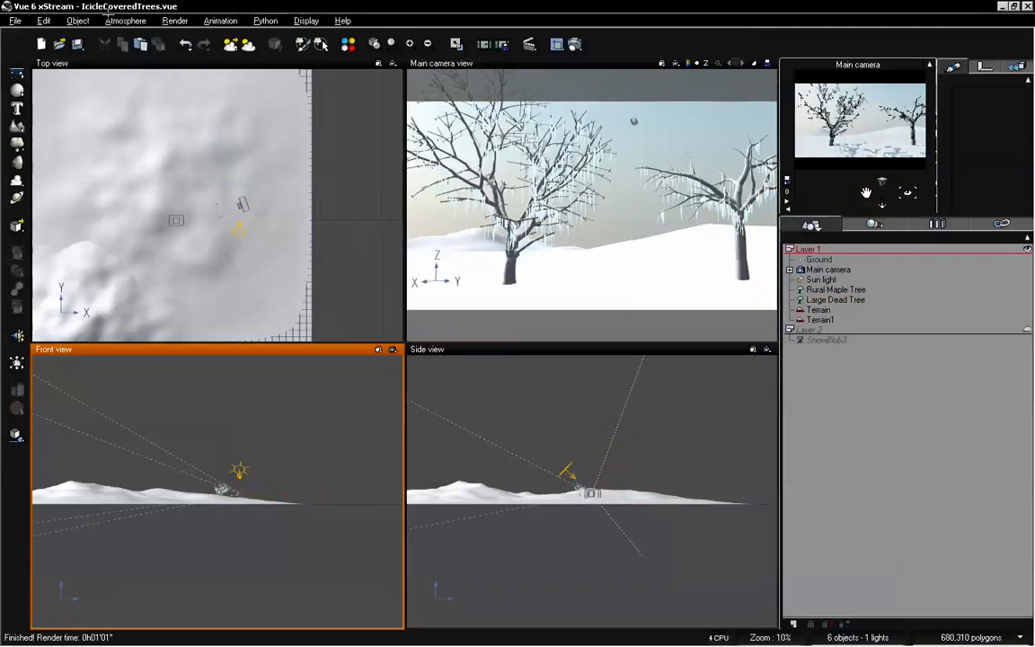
Set the atmosphere's haze ground density to 80%, fog ground density to 55%, aerial perspective to 20, glow intensity to 14% and scattering anisotropy to 0.72
click(109, 18)
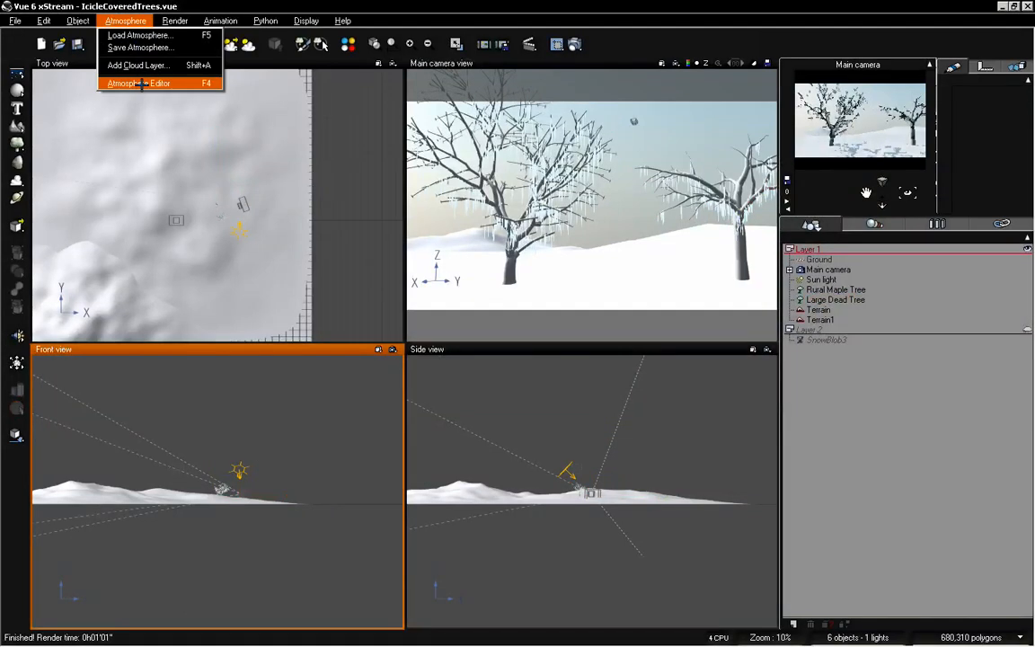
click(141, 83)
click(437, 181)
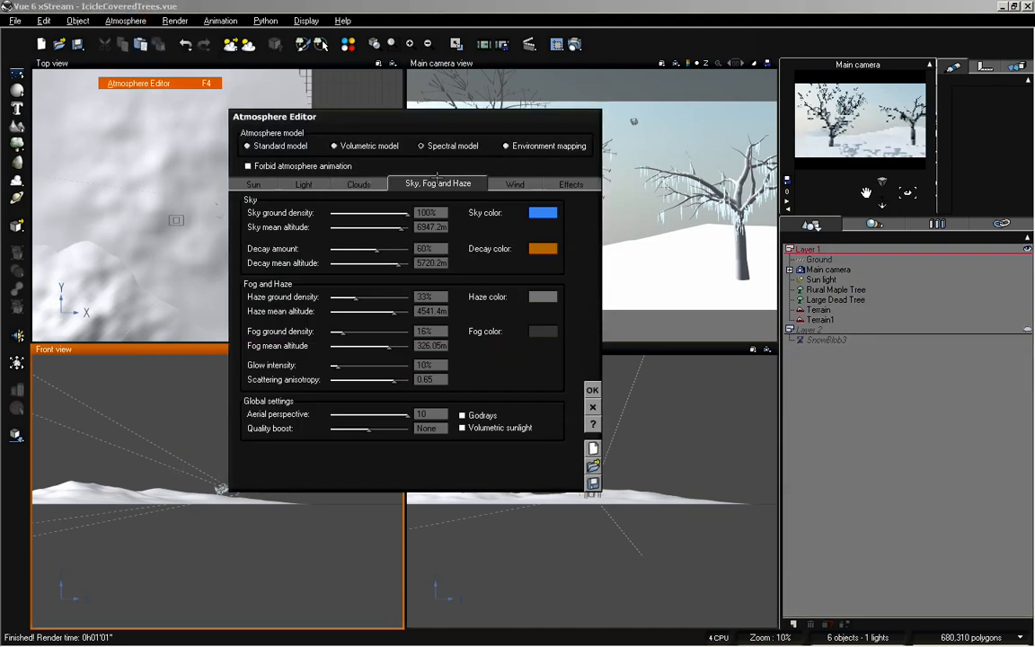
drag(357, 300, 395, 297)
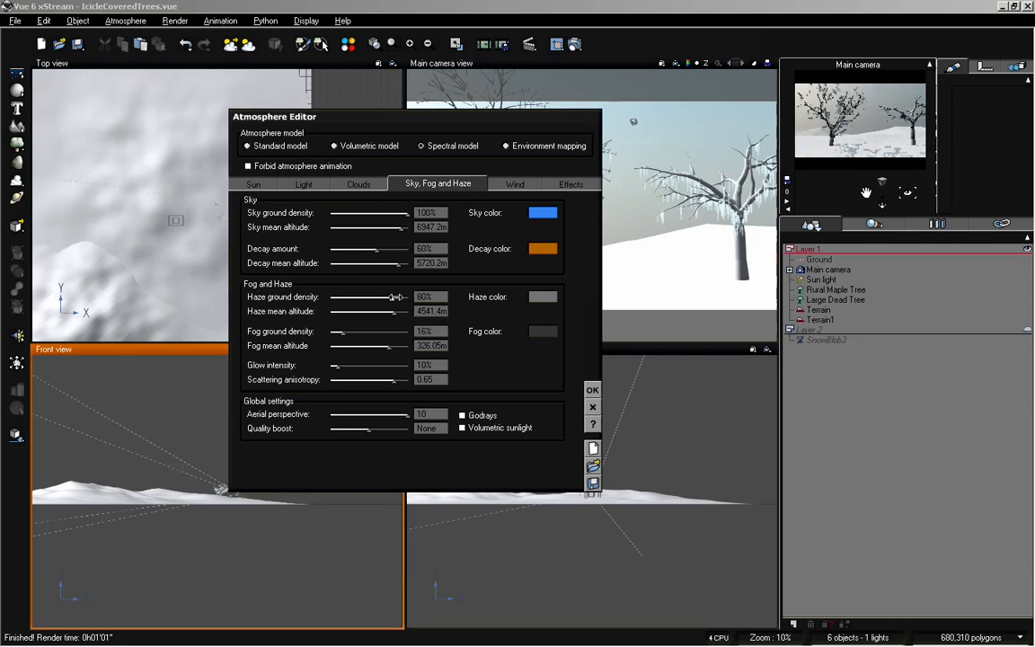
drag(338, 332, 375, 333)
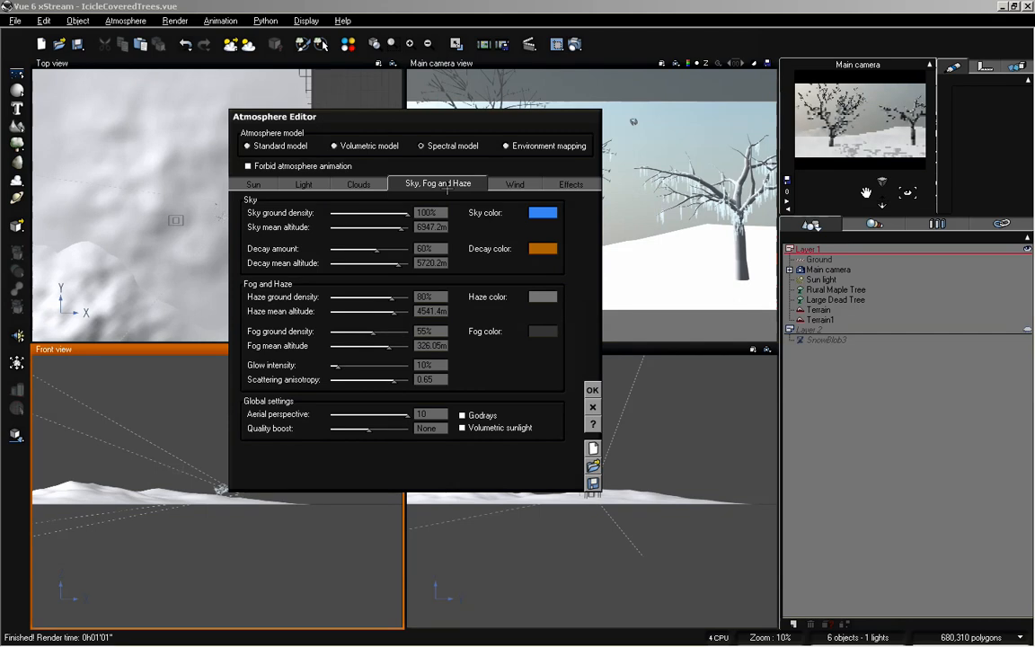
drag(406, 414, 435, 414)
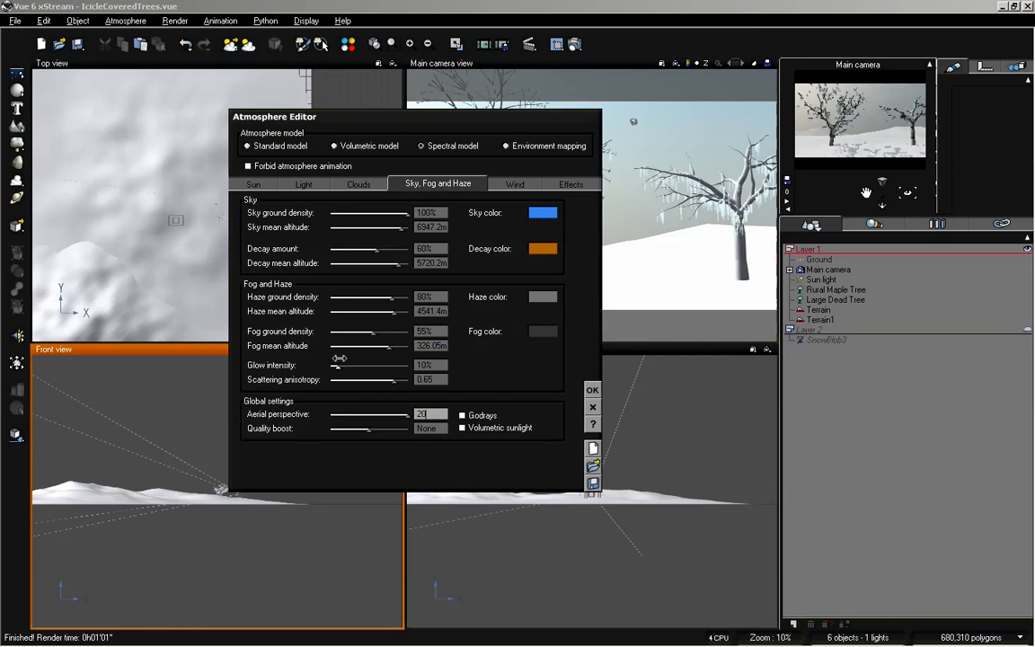
drag(336, 366, 336, 362)
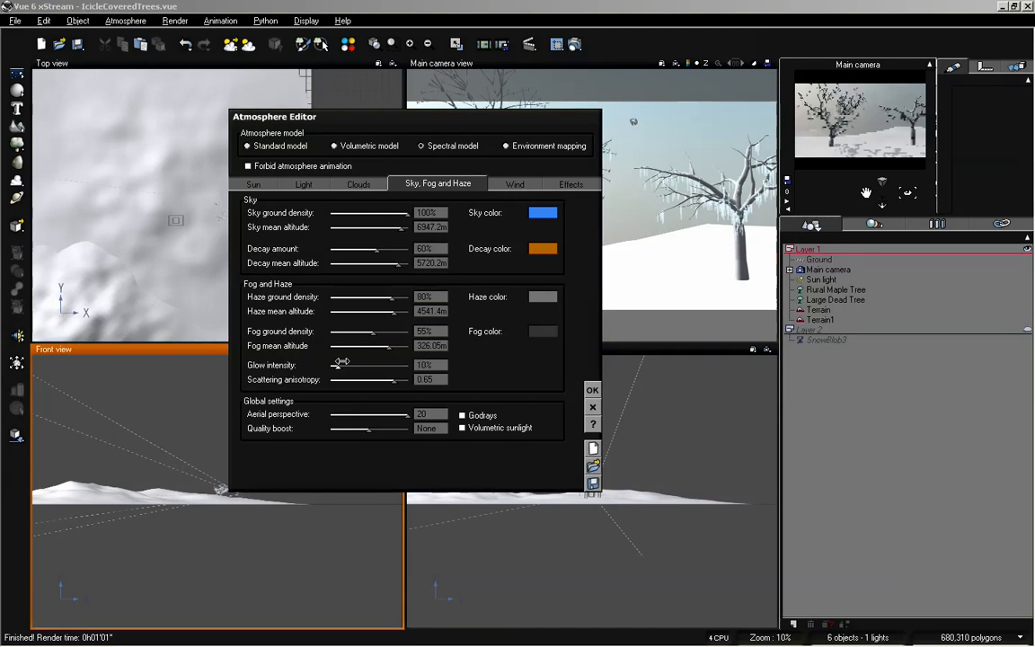
mouse_move(394, 379)
mouse_down()
mouse_move(342, 365)
mouse_move(396, 379)
mouse_up()
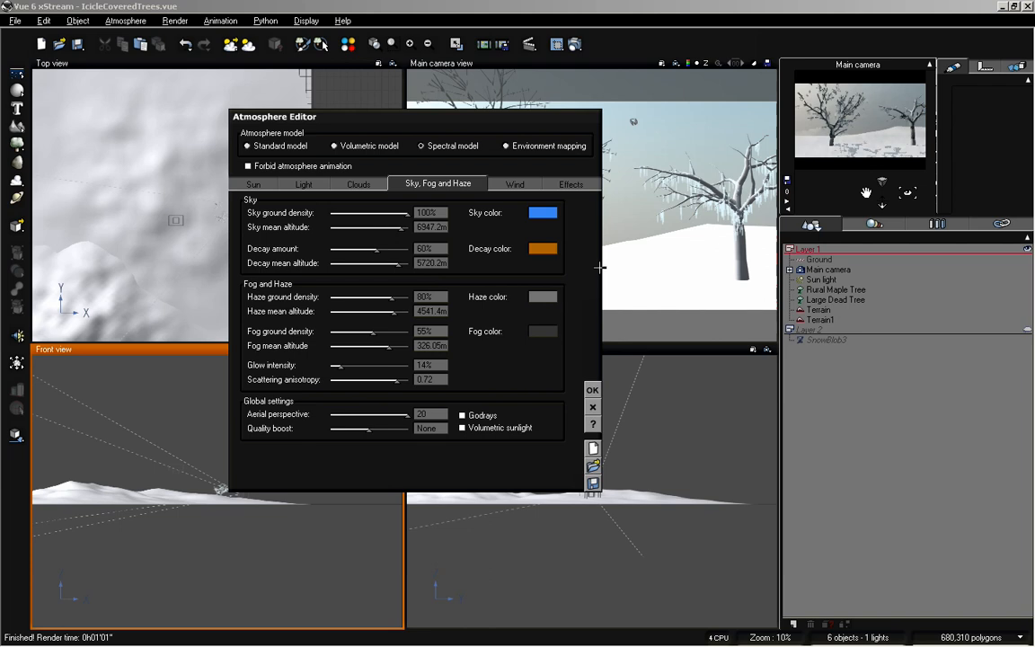
Add a Low Clouds layer from the Spectral cloud collection to the atmosphere
click(351, 183)
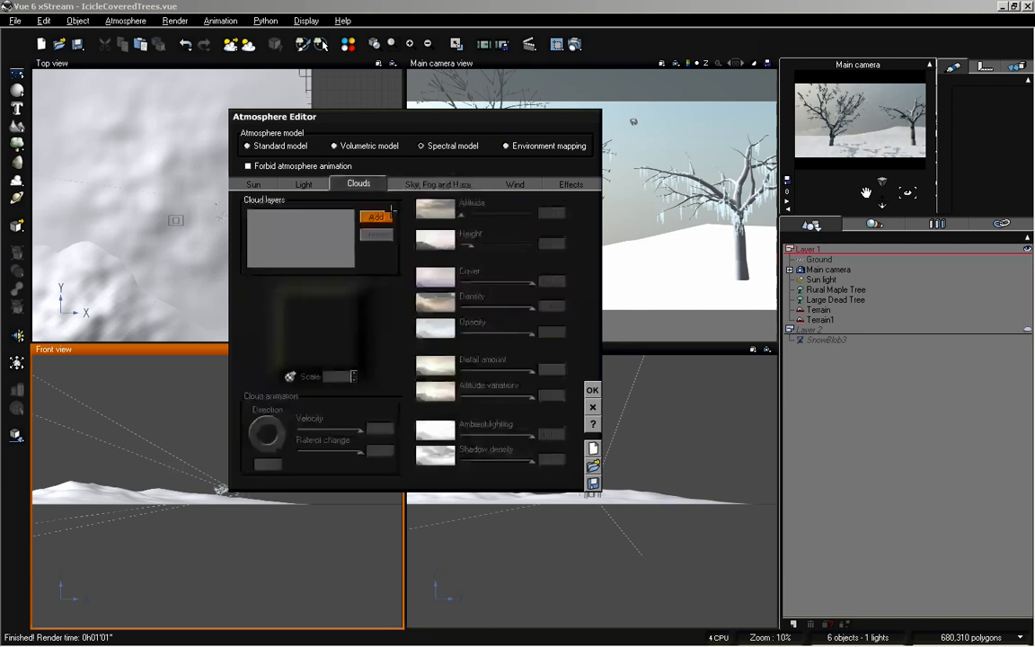
click(377, 216)
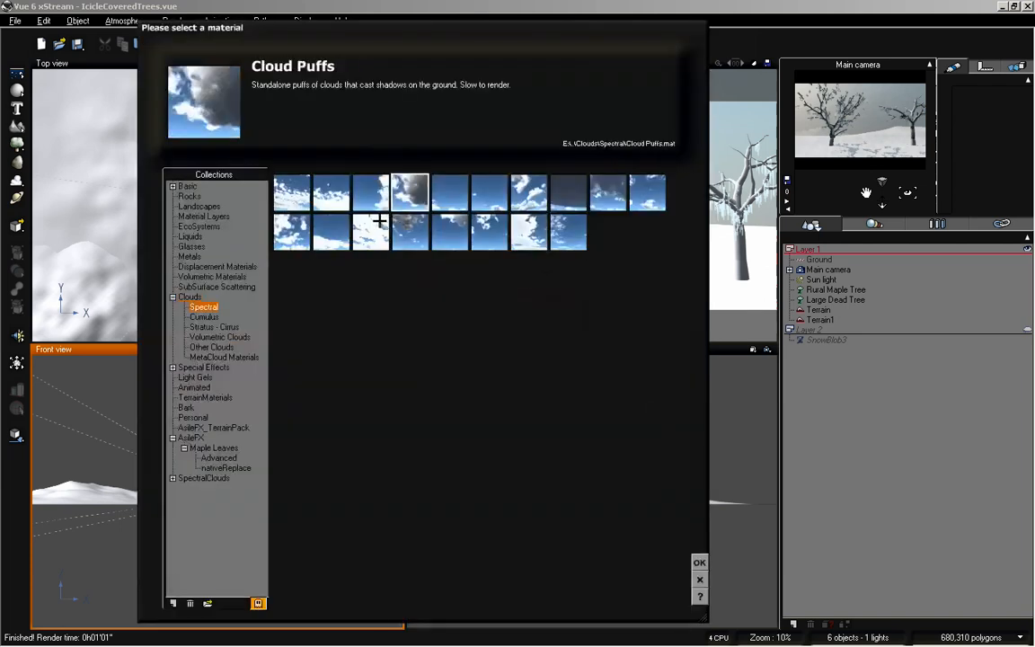
click(700, 563)
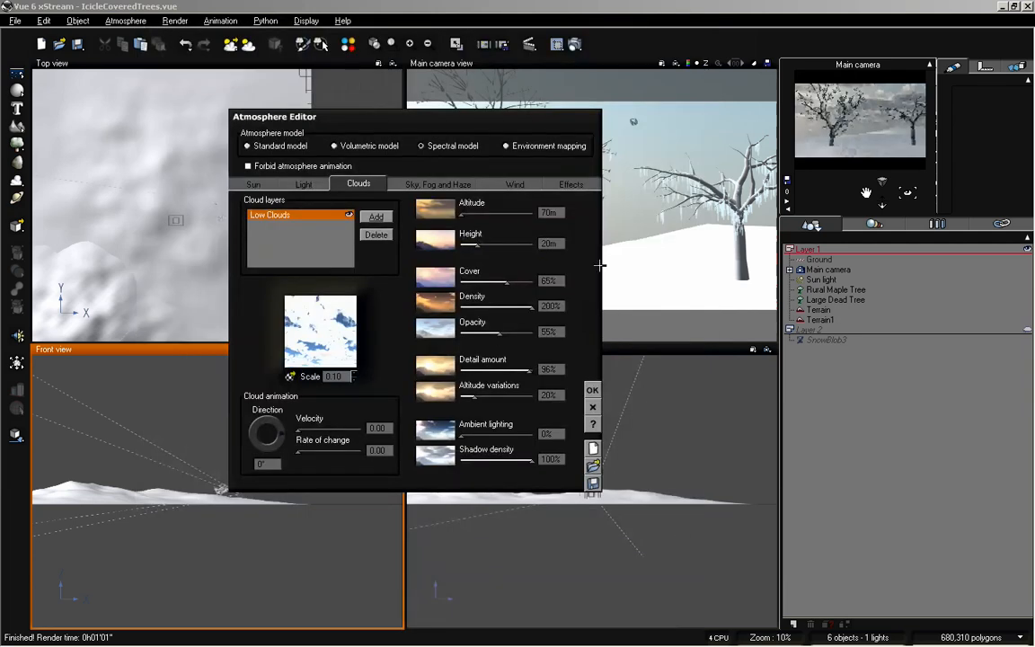
Set the Low Clouds layer's height to 24.4 m, cover to 75%, density to 25%, opacity to 37%, ambient lighting to 66% and shadow density to 77%
drag(461, 435, 495, 434)
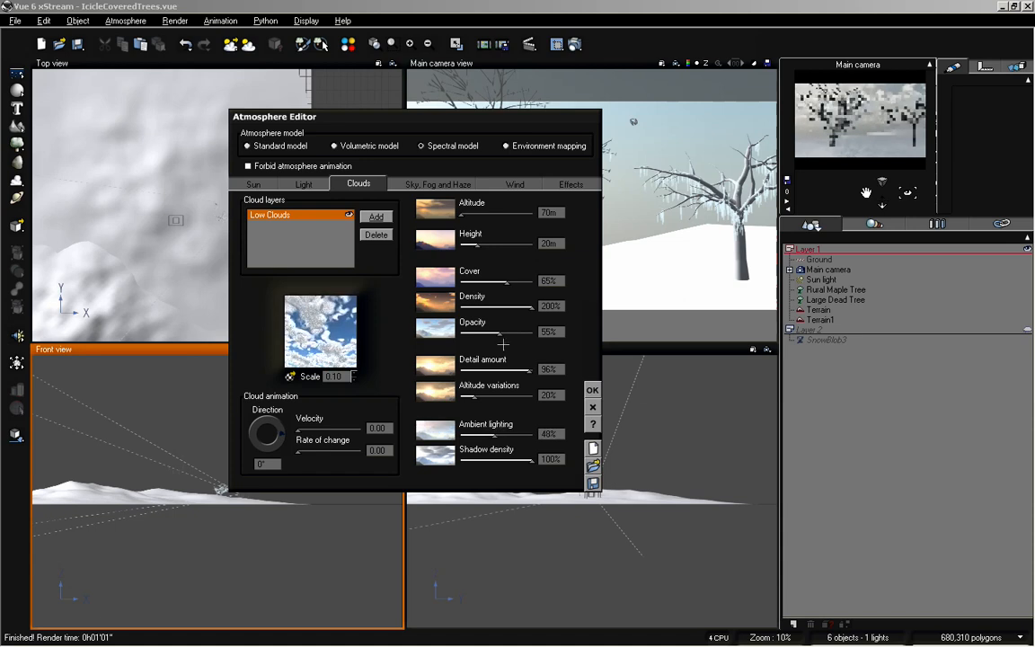
drag(530, 307, 476, 307)
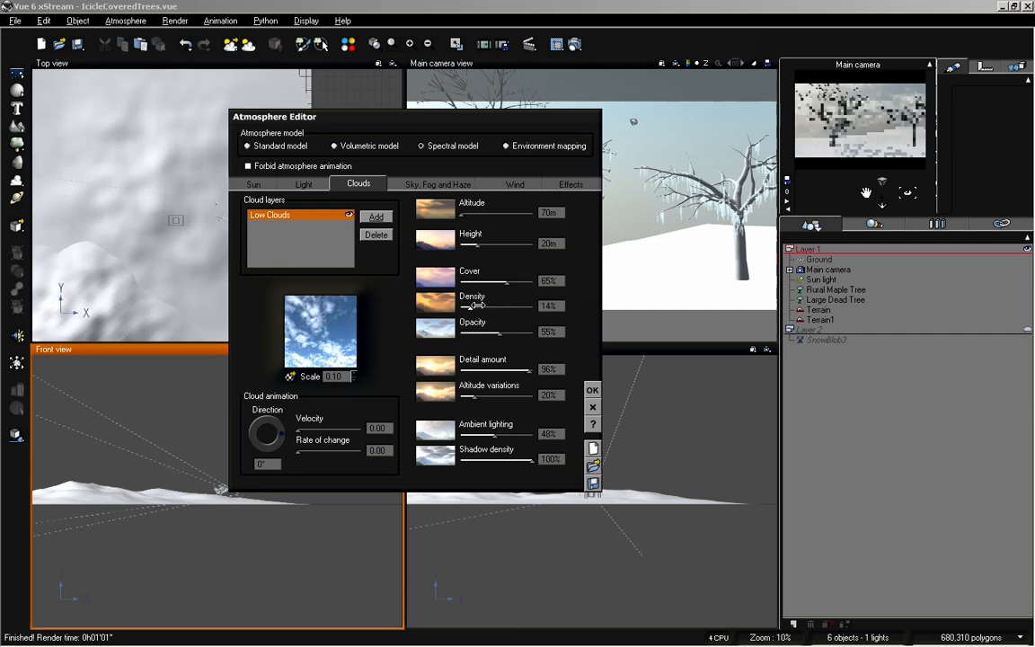
mouse_move(506, 283)
mouse_down()
mouse_move(522, 282)
mouse_move(512, 283)
mouse_up()
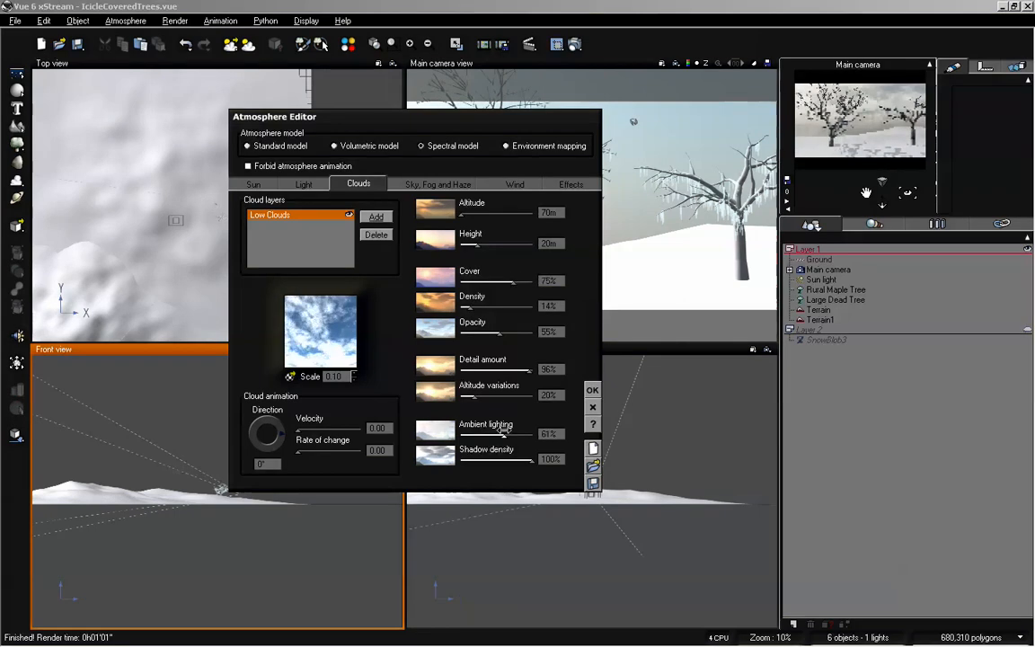
drag(494, 435, 514, 459)
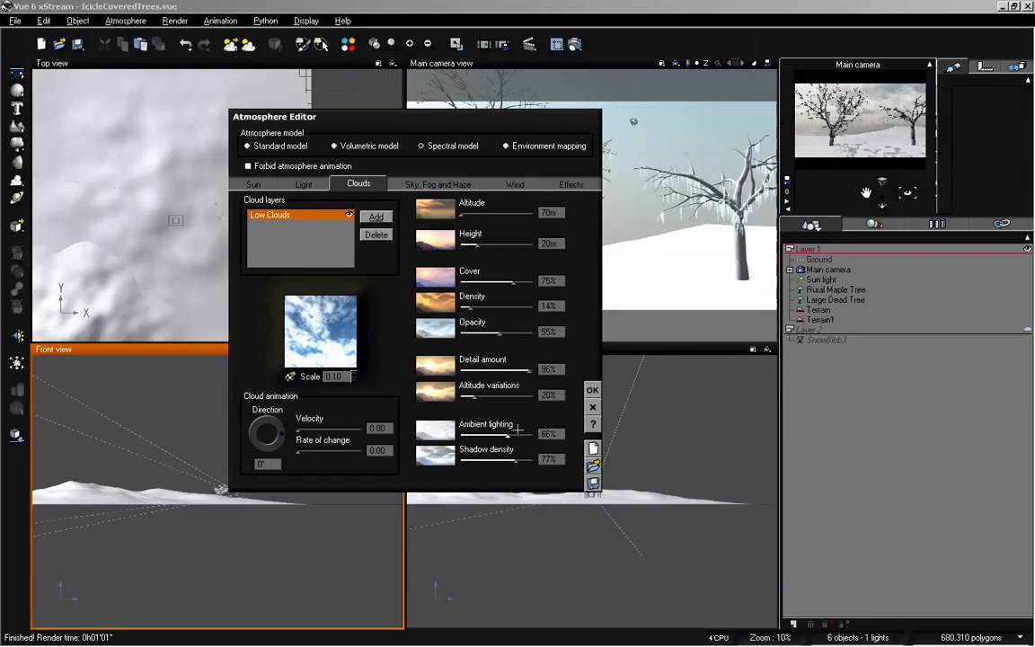
drag(470, 308, 491, 334)
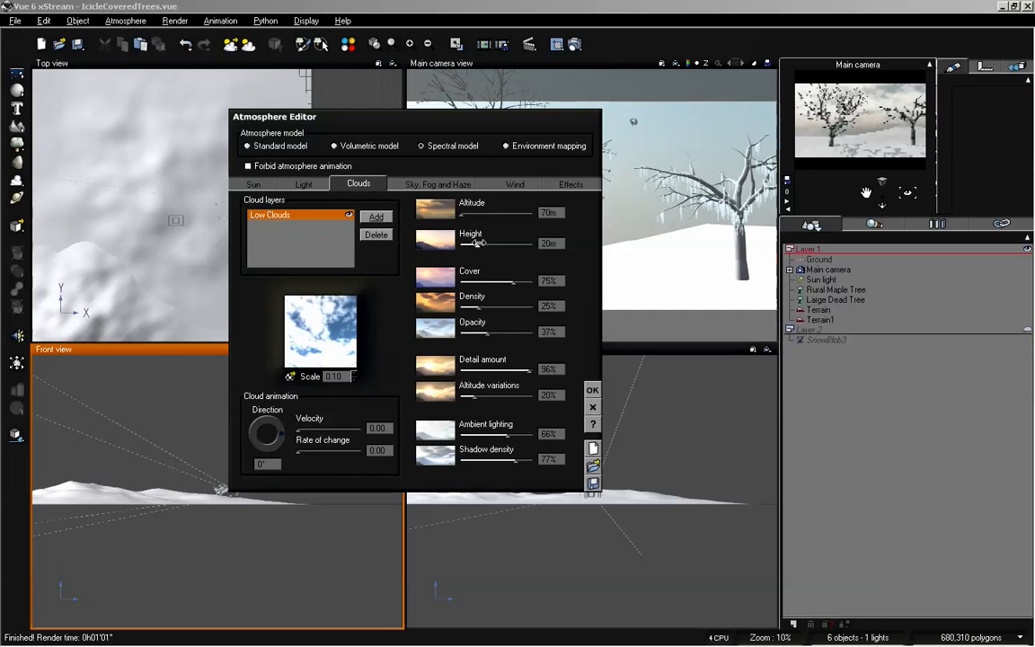
drag(476, 244, 481, 244)
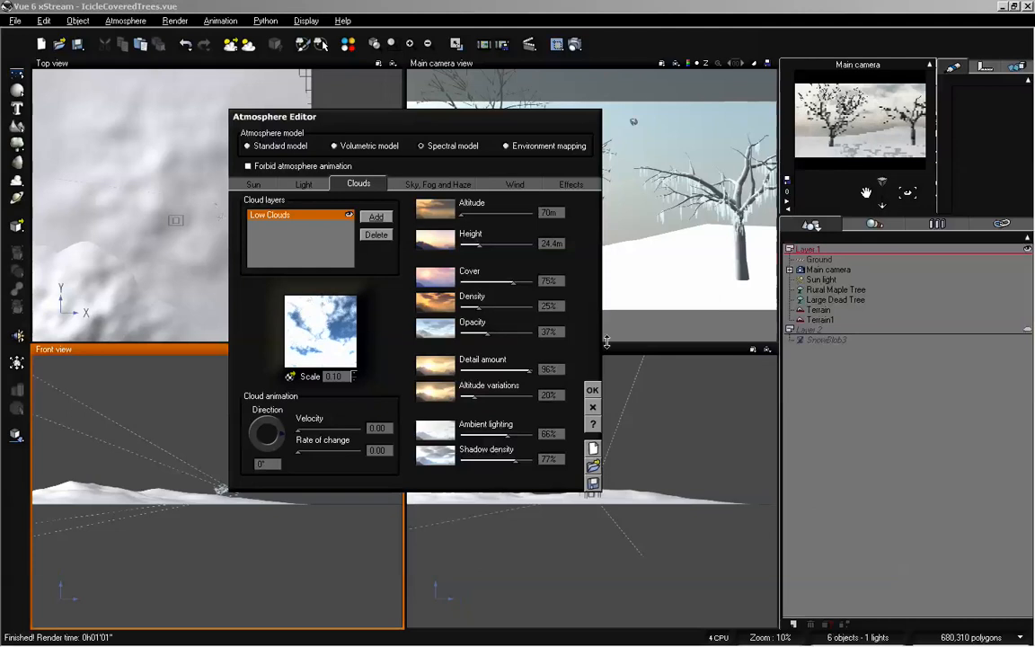
Set haze ground density to 85%, haze mean altitude to 5162.7 m, fog ground density to 75%, glow to 15% and anisotropy to 0.70, and accept
click(437, 183)
drag(376, 365, 353, 365)
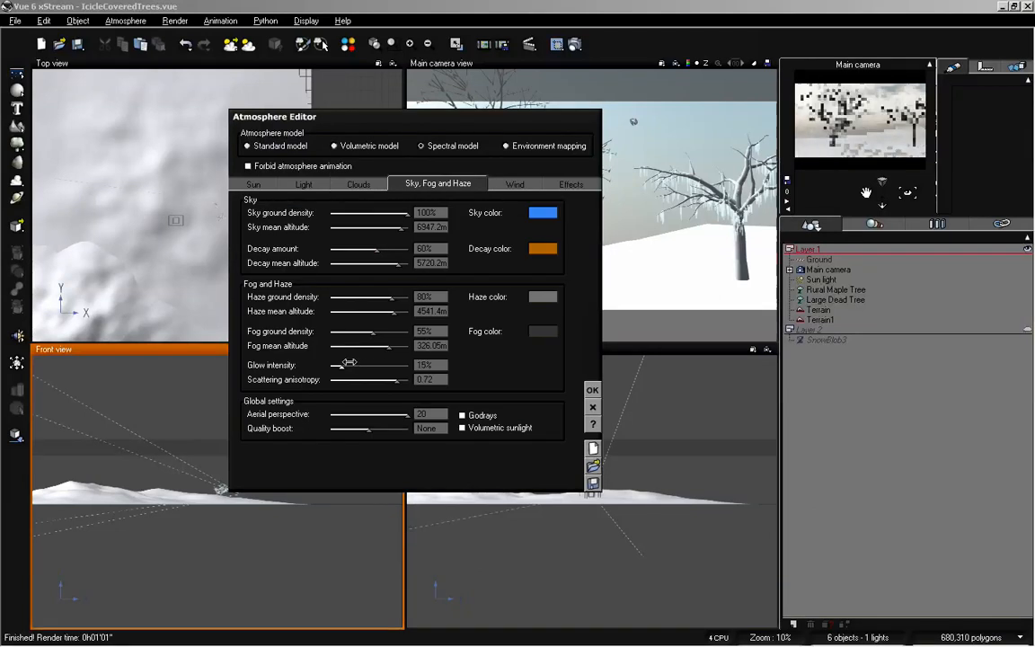
mouse_move(396, 379)
mouse_down()
mouse_move(386, 379)
mouse_move(402, 380)
mouse_up()
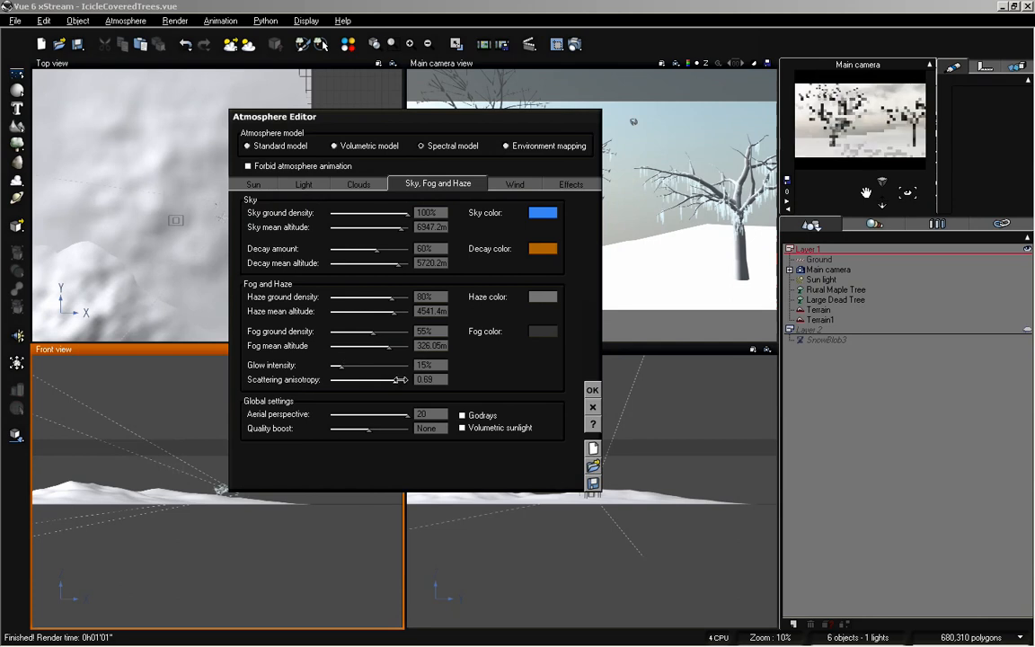
drag(379, 329, 395, 311)
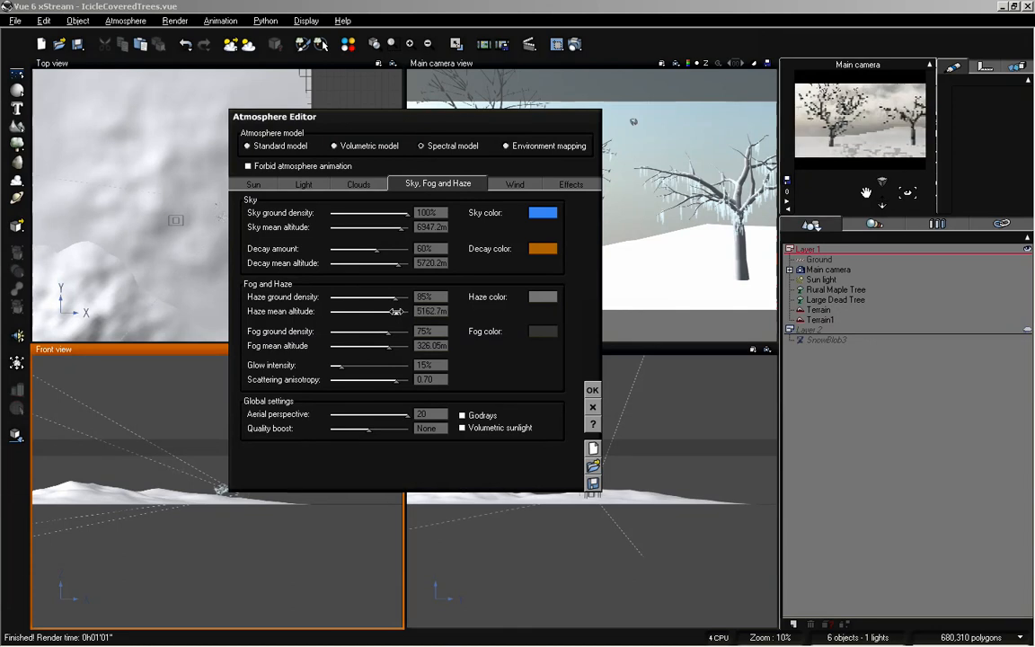
click(593, 389)
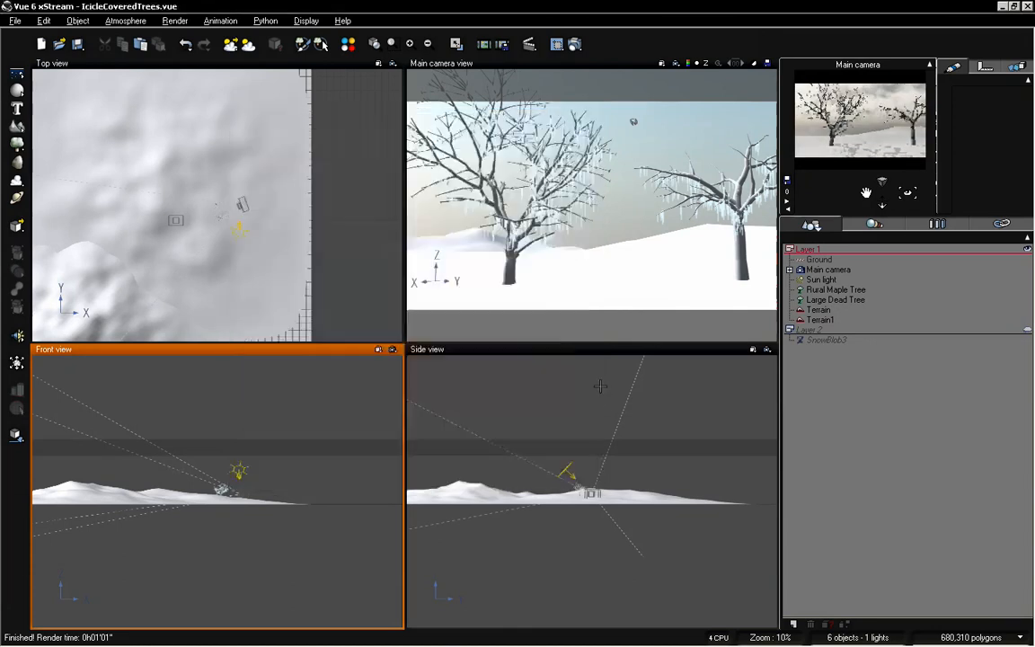
Render the cloudy scene from the main camera and accept the default post render options
click(575, 43)
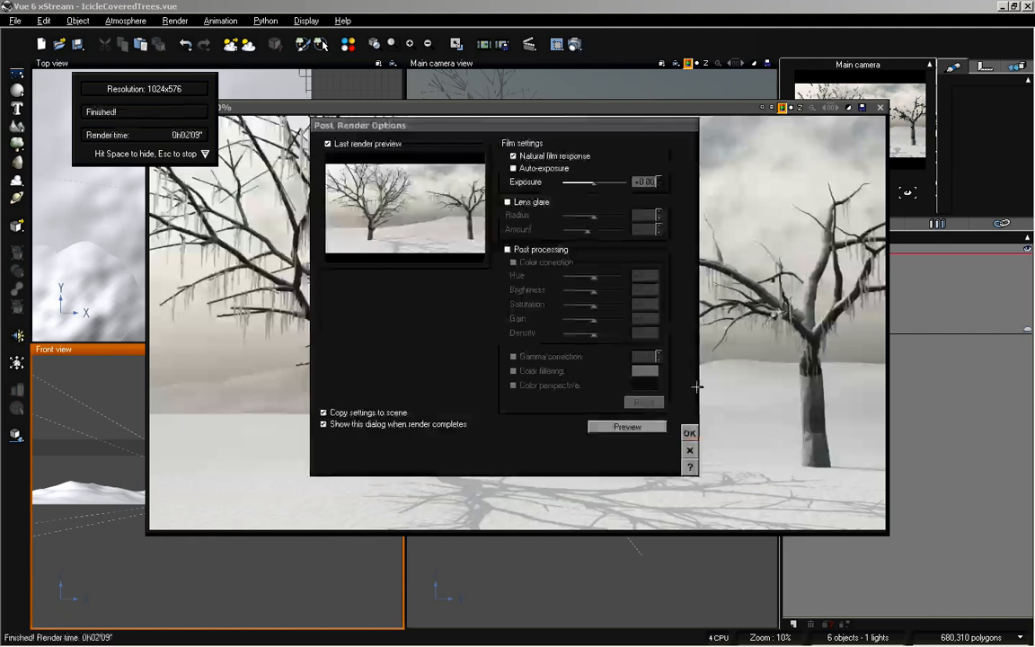
click(689, 433)
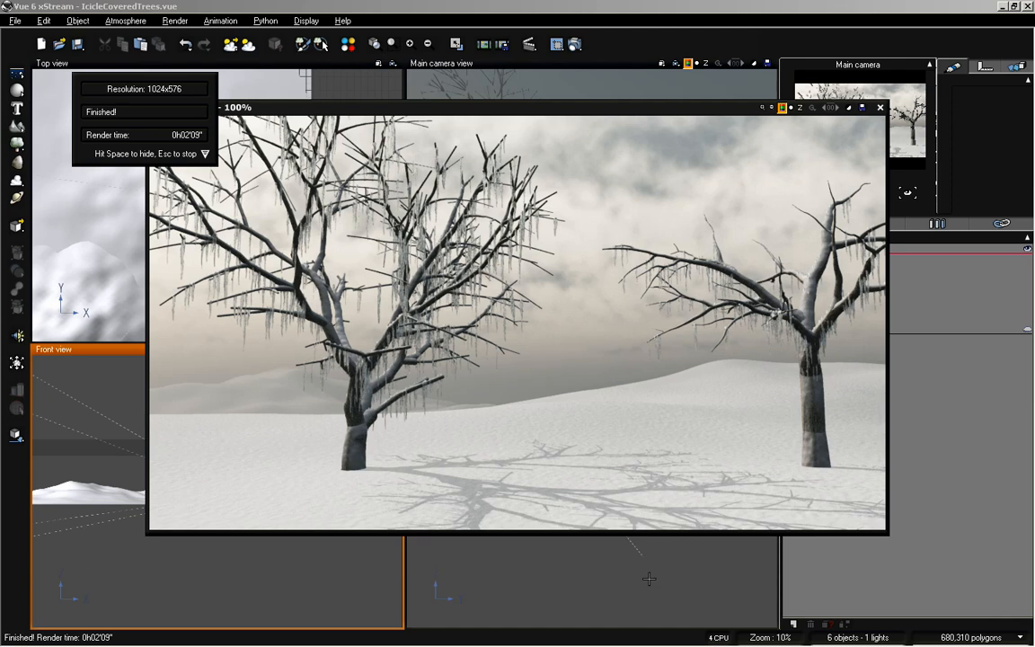
drag(692, 105, 698, 126)
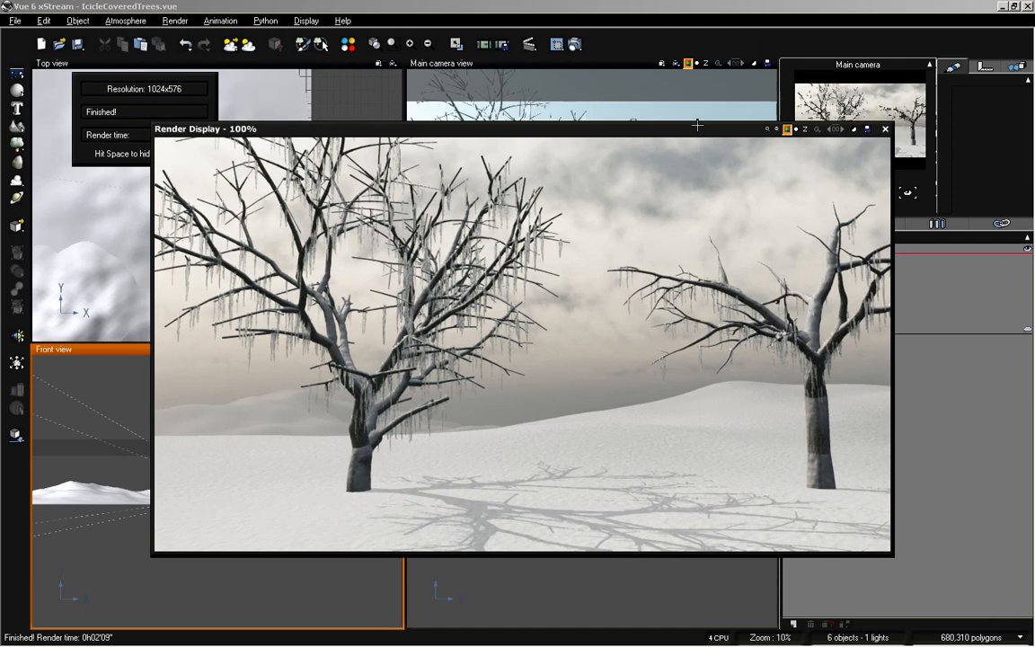